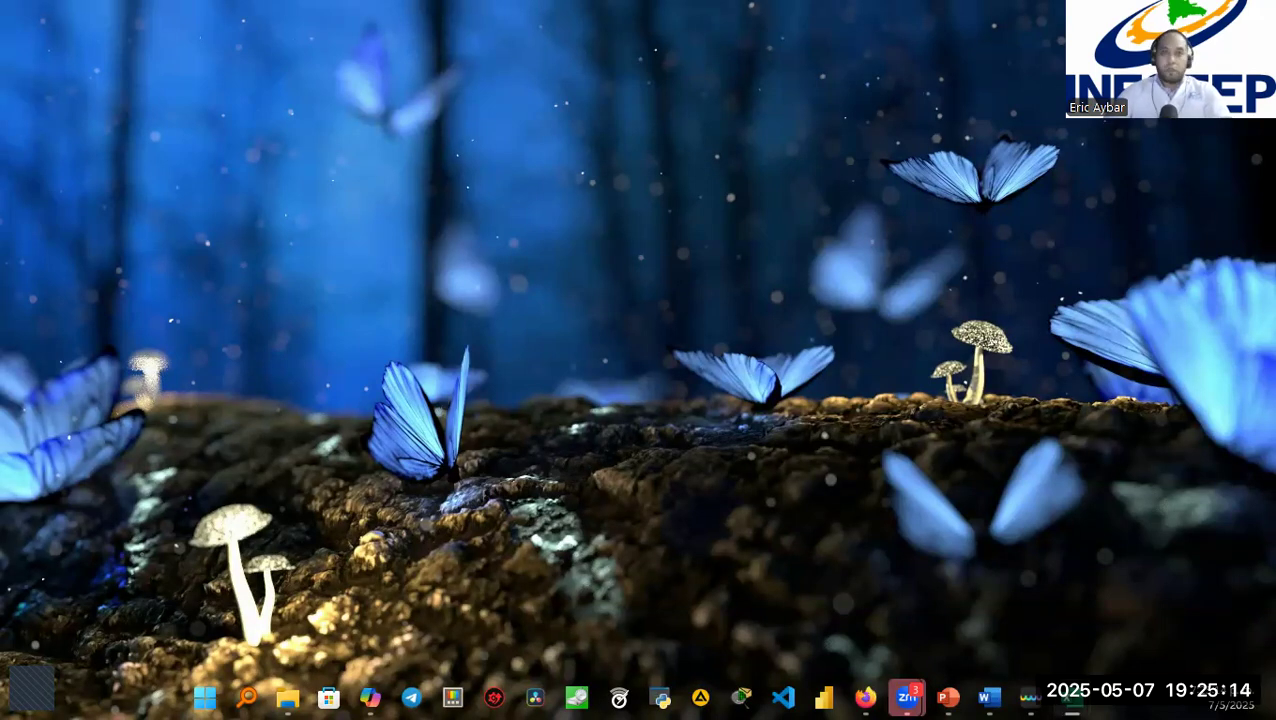
{"action": "left_click_drag", "start_coordinate": [2, 62], "coordinate": [709, 63]}
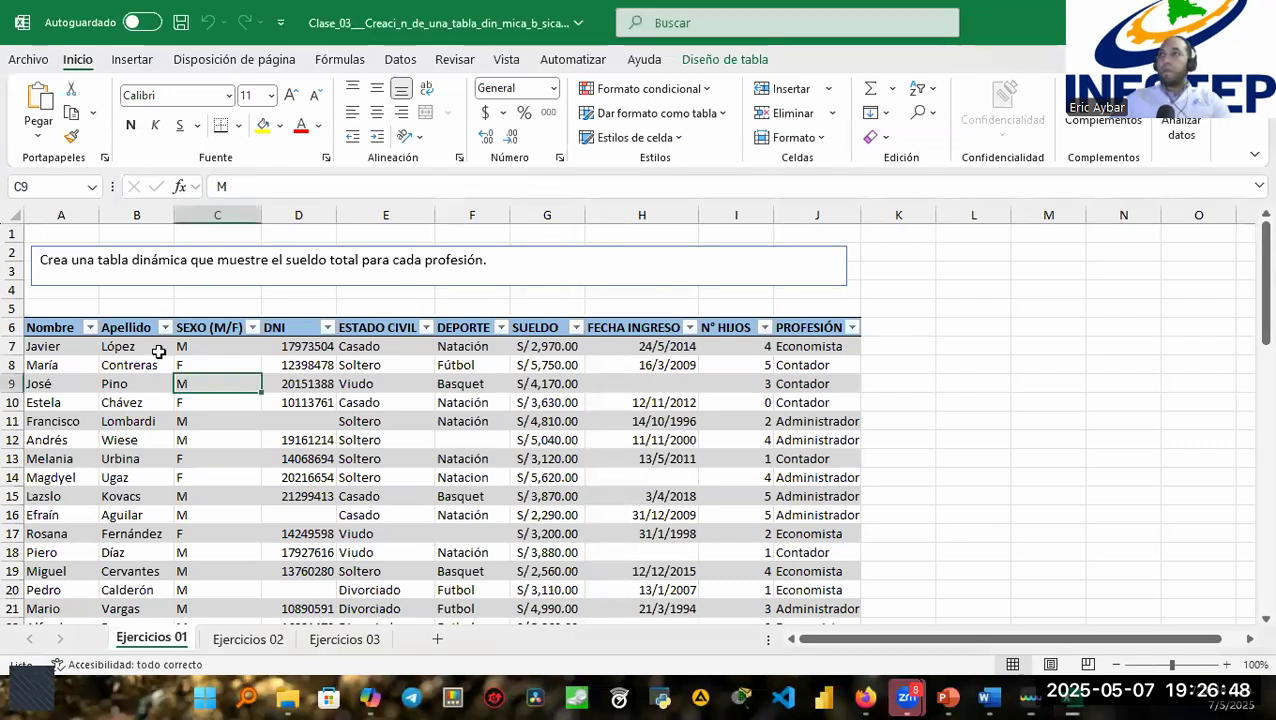
Examine the employee table on the Ejercicios 01 sheet, from its header row down to the last record.
{"action": "scroll", "coordinate": [160, 351], "scroll_direction": "down", "scroll_amount": 3}
{"action": "scroll", "coordinate": [160, 351], "scroll_direction": "down", "scroll_amount": 13}
{"action": "scroll", "coordinate": [170, 354], "scroll_direction": "up", "scroll_amount": 6}
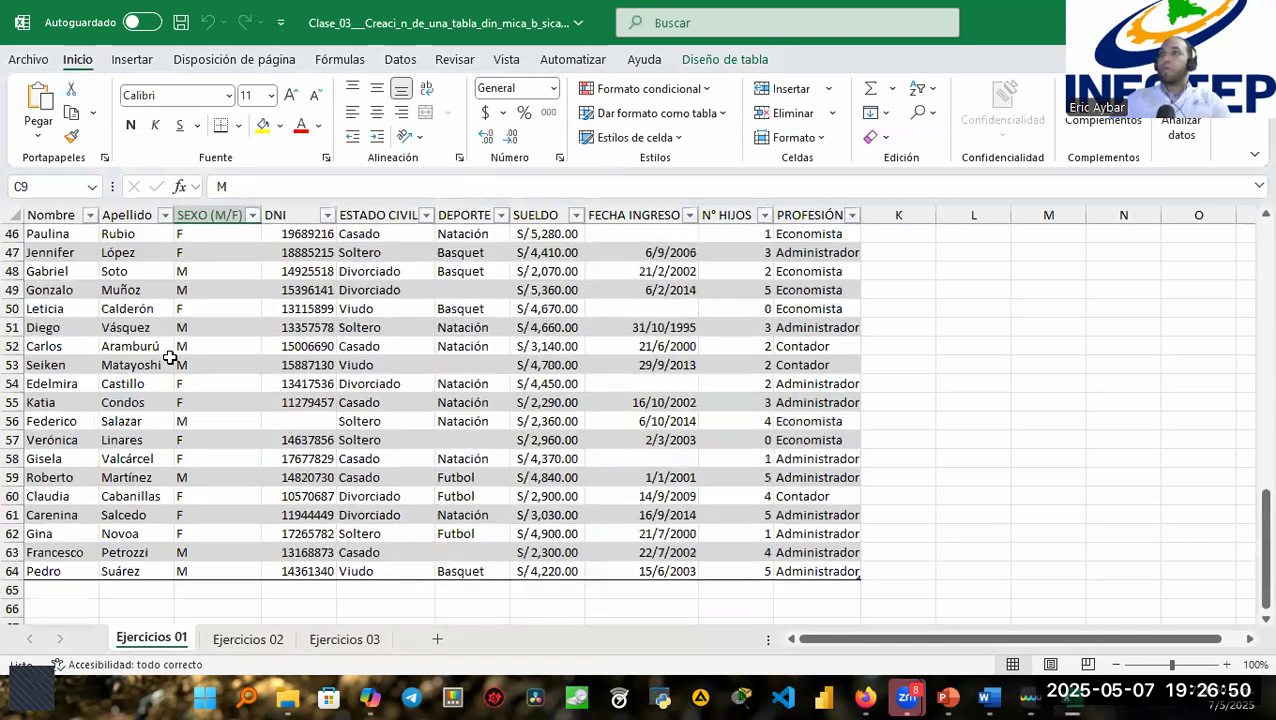
{"action": "scroll", "coordinate": [170, 354], "scroll_direction": "up", "scroll_amount": 10}
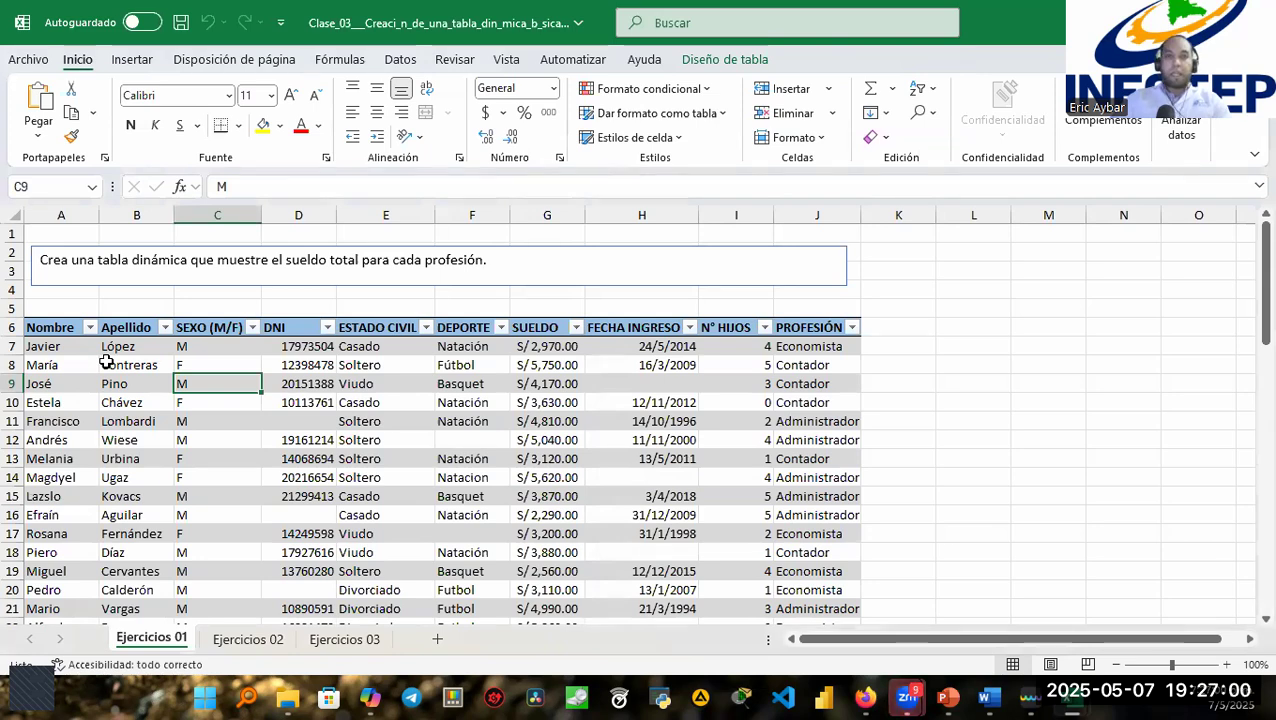
{"action": "scroll", "coordinate": [106, 362], "scroll_direction": "down", "scroll_amount": 5}
{"action": "scroll", "coordinate": [106, 362], "scroll_direction": "down", "scroll_amount": 14}
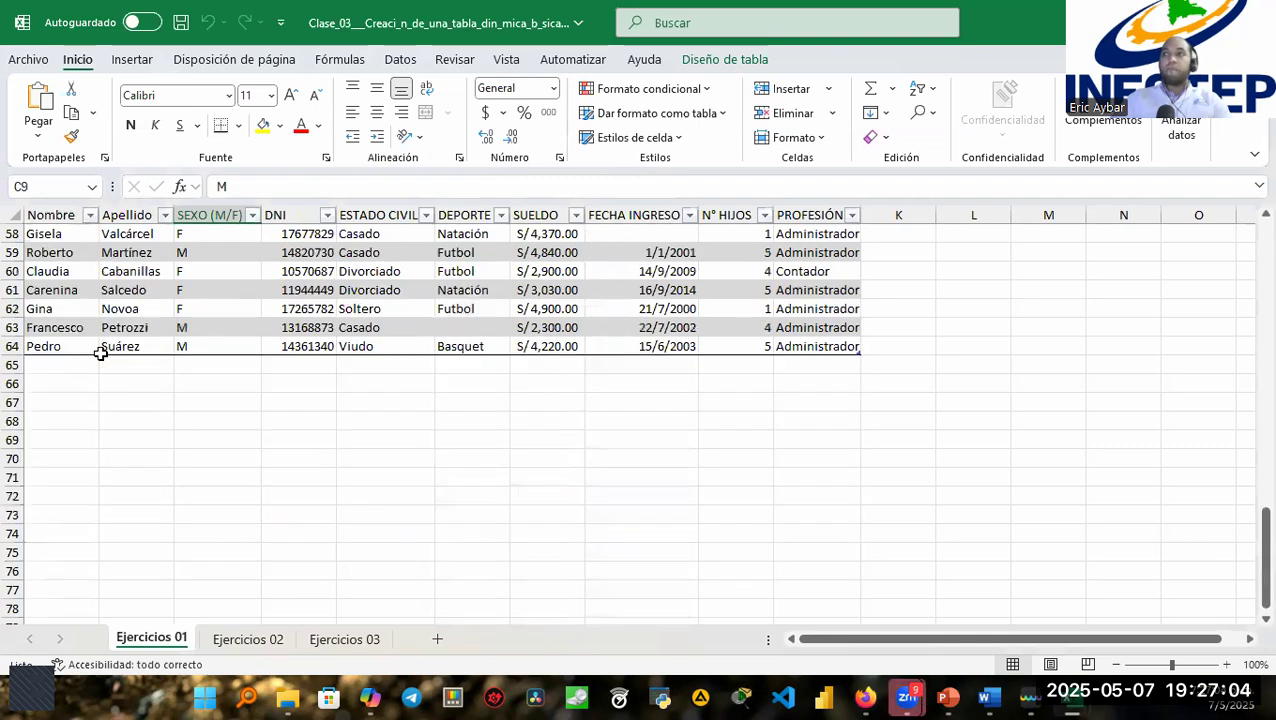
{"action": "scroll", "coordinate": [101, 354], "scroll_direction": "up", "scroll_amount": 16}
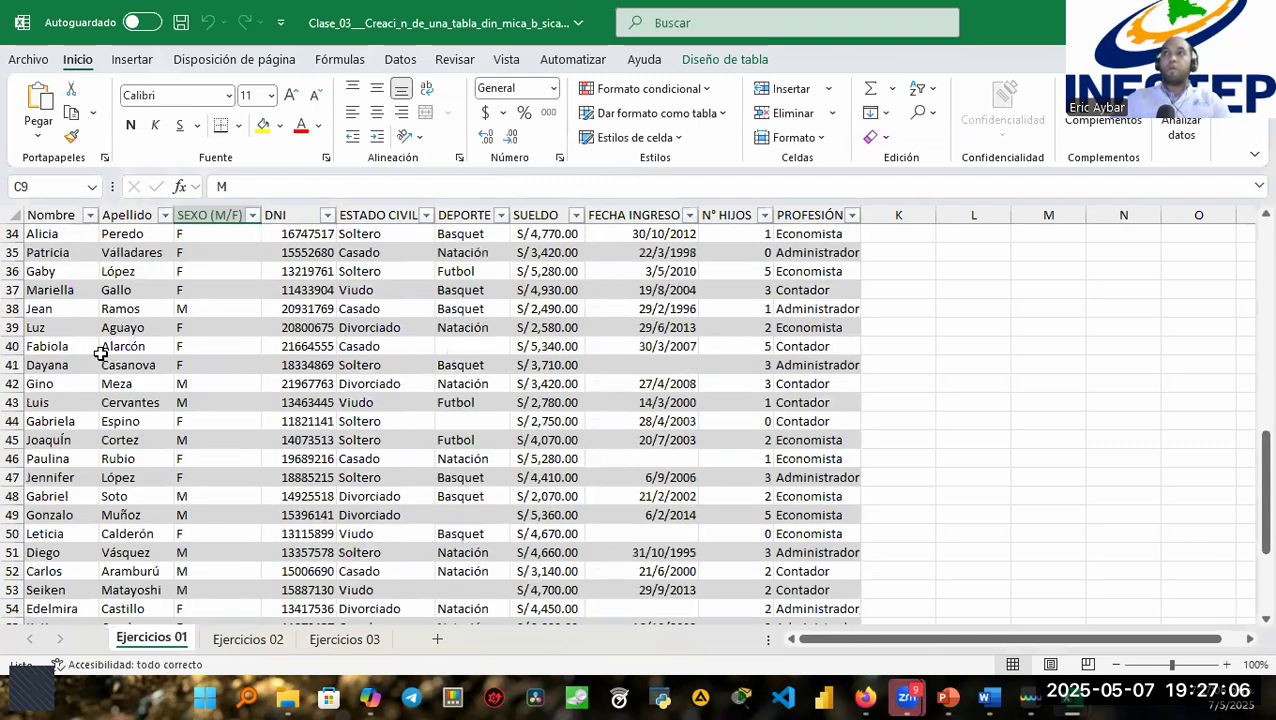
{"action": "scroll", "coordinate": [94, 354], "scroll_direction": "up", "scroll_amount": 3}
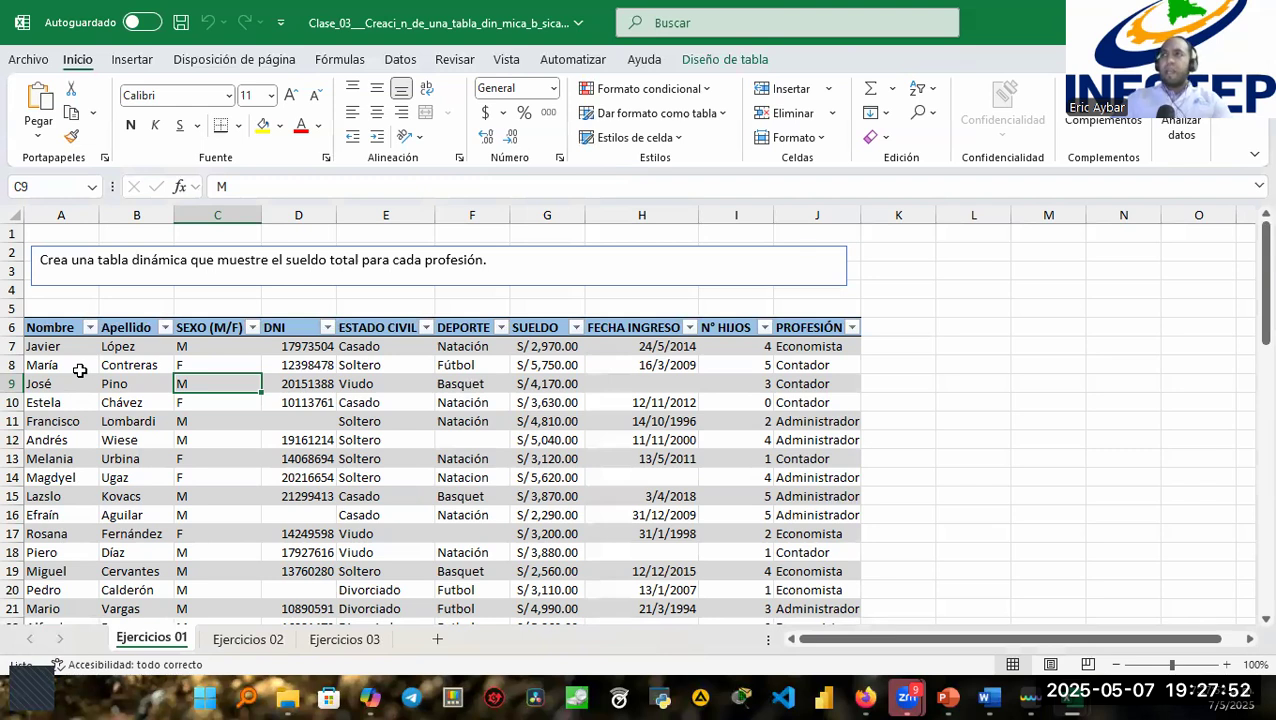
{"action": "left_click", "coordinate": [222, 361]}
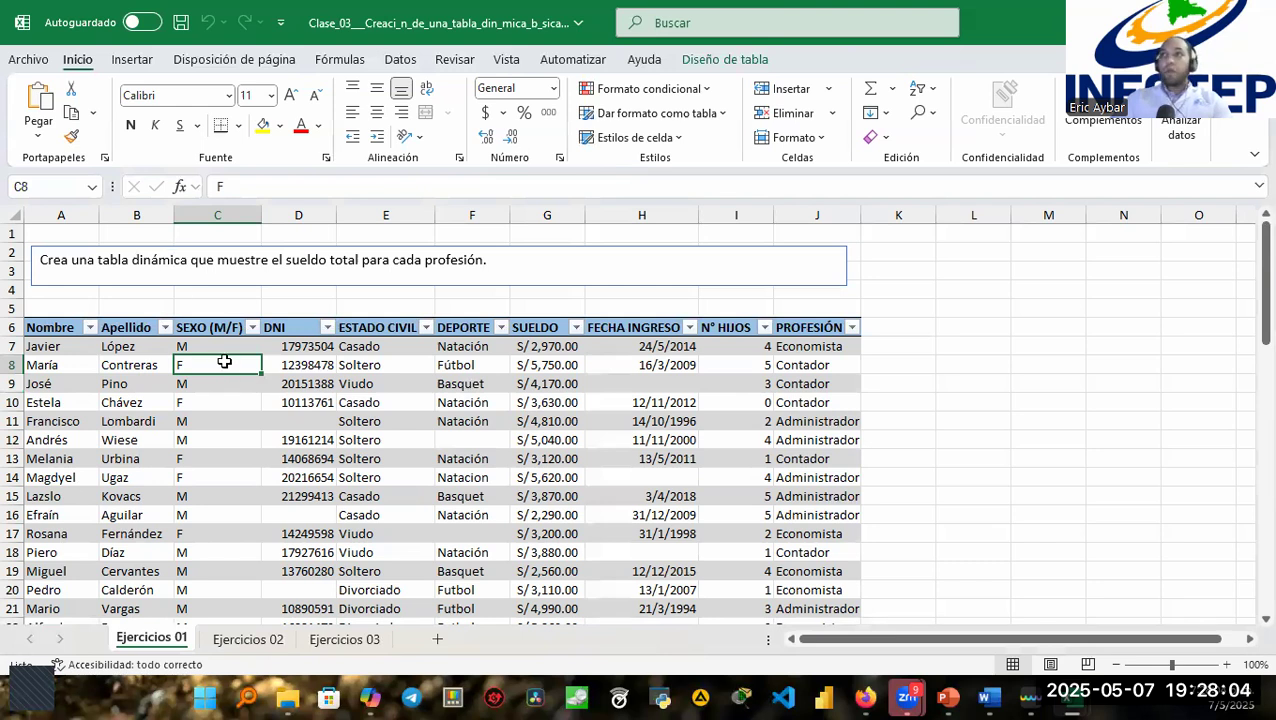
{"action": "left_click", "coordinate": [340, 362]}
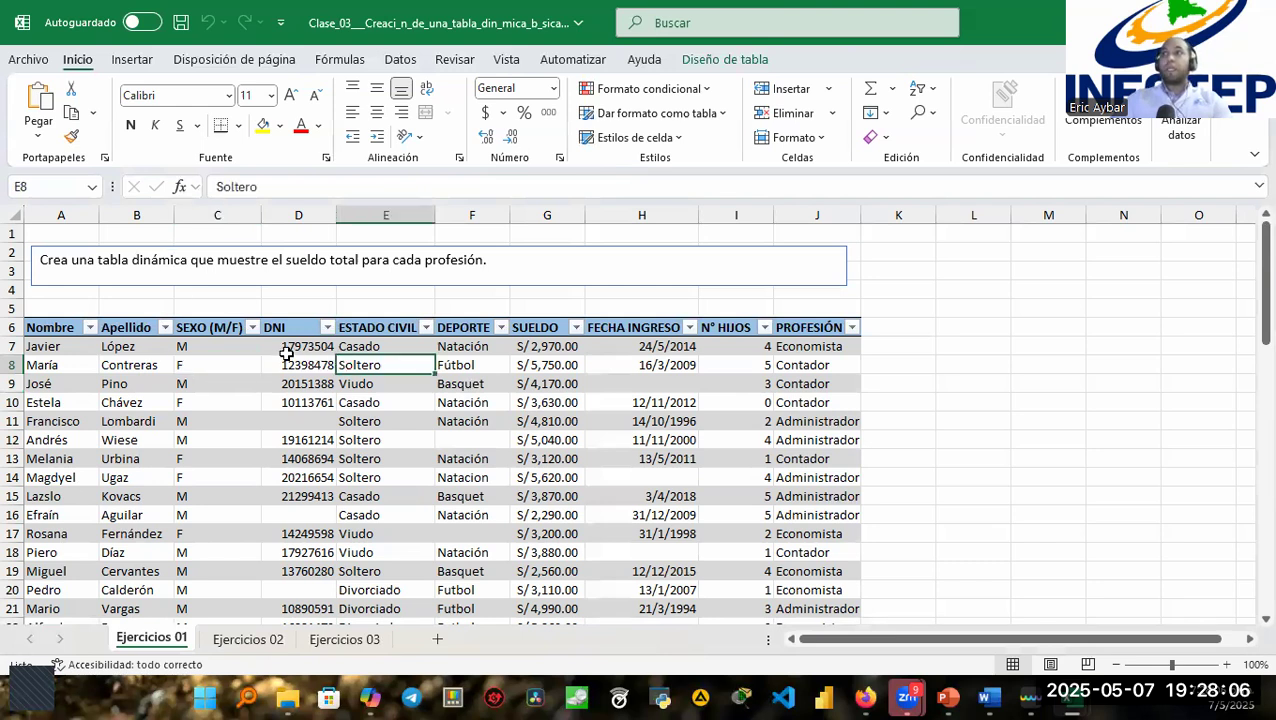
{"action": "left_click", "coordinate": [287, 350]}
{"action": "left_click", "coordinate": [124, 346]}
{"action": "left_click", "coordinate": [60, 346]}
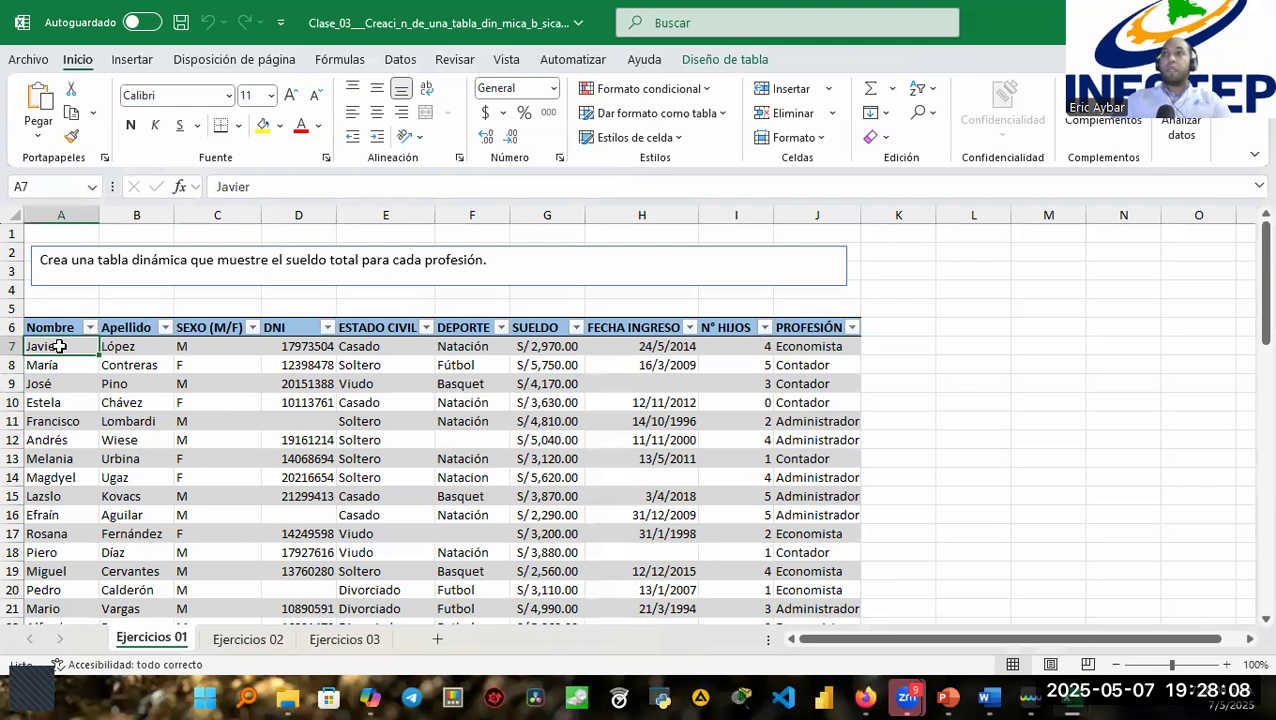
Insert a pivot table from the Personal table into the existing Ejercicios 01 sheet at cell L7.
{"action": "left_click", "coordinate": [75, 370]}
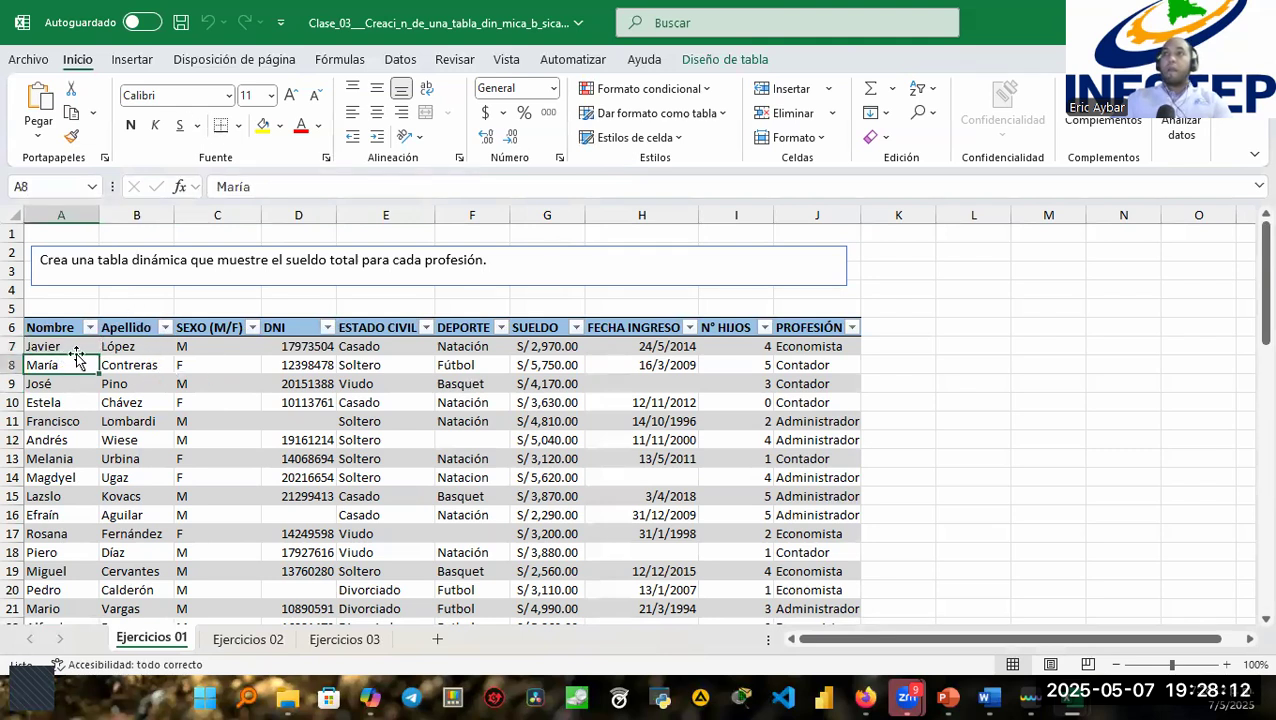
{"action": "left_click", "coordinate": [132, 60]}
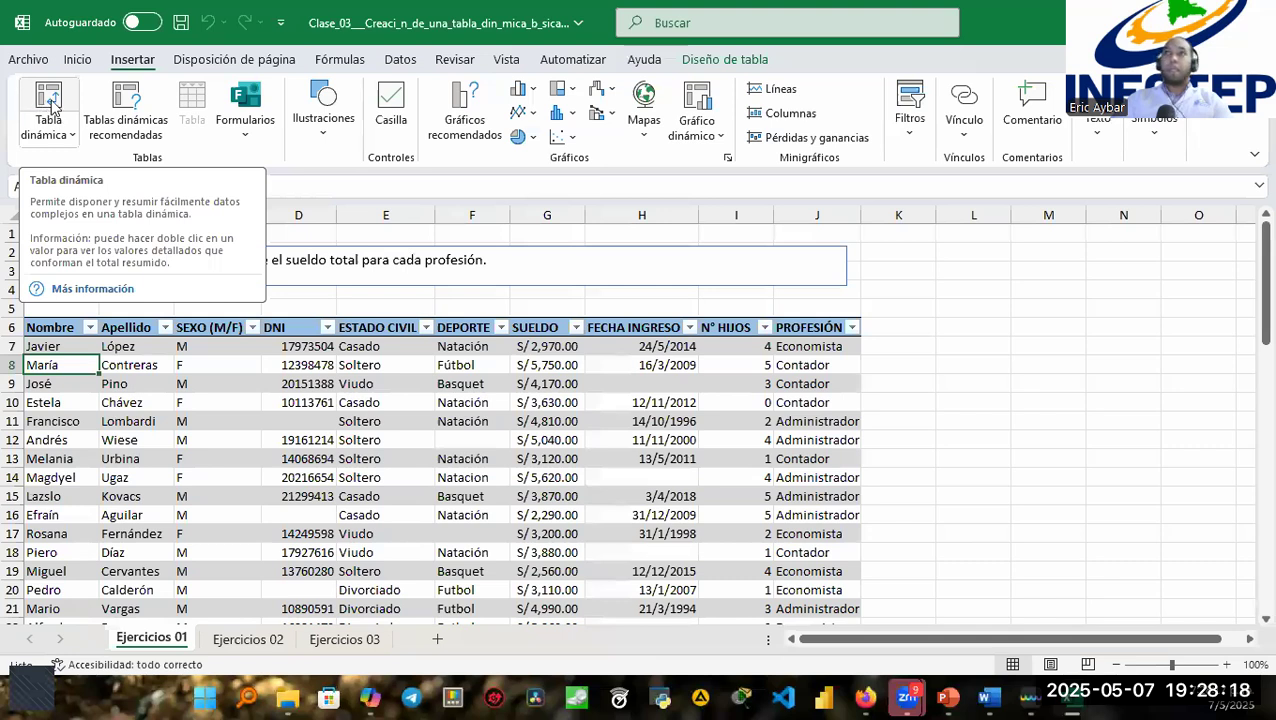
{"action": "left_click", "coordinate": [50, 100]}
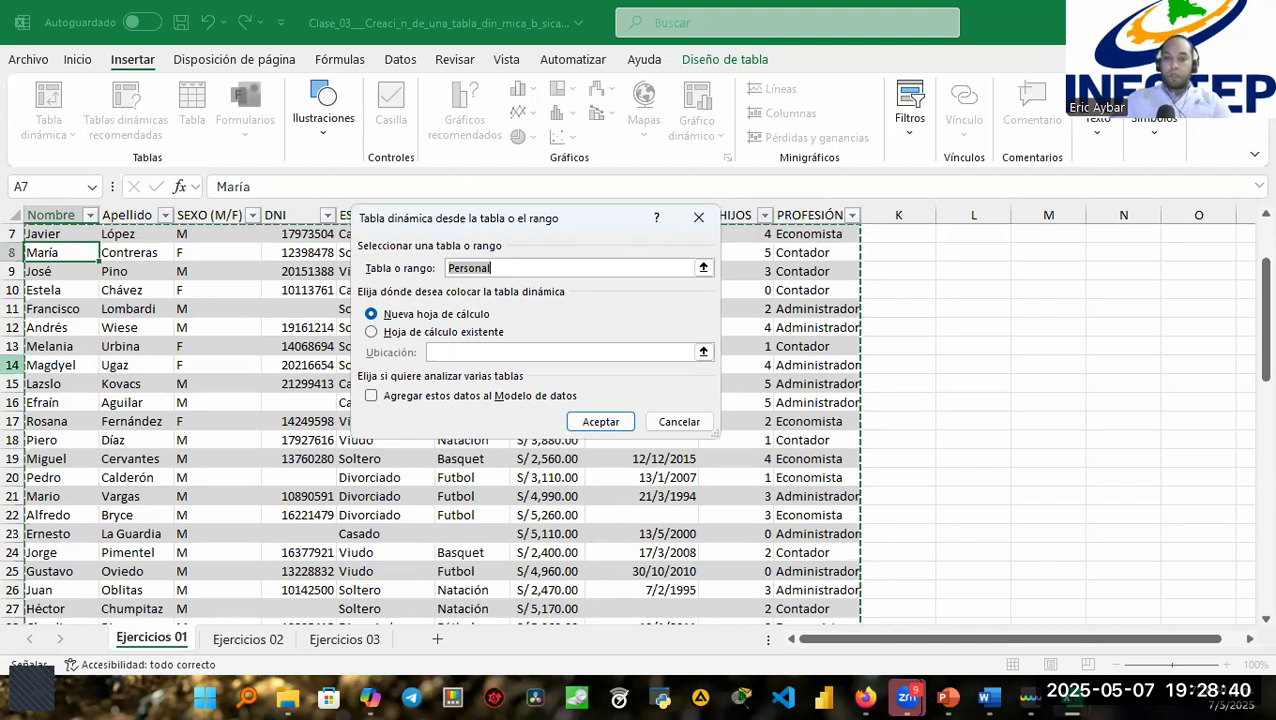
{"action": "key", "text": "Return"}
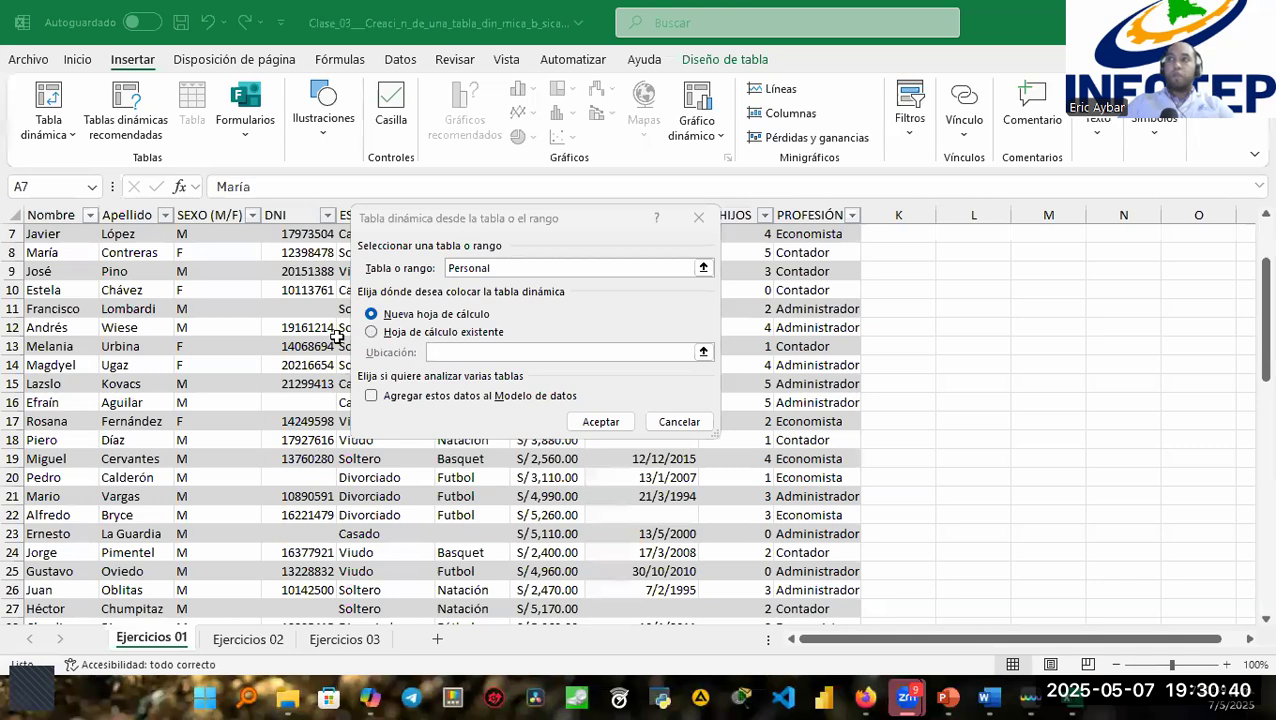
{"action": "left_click", "coordinate": [371, 333]}
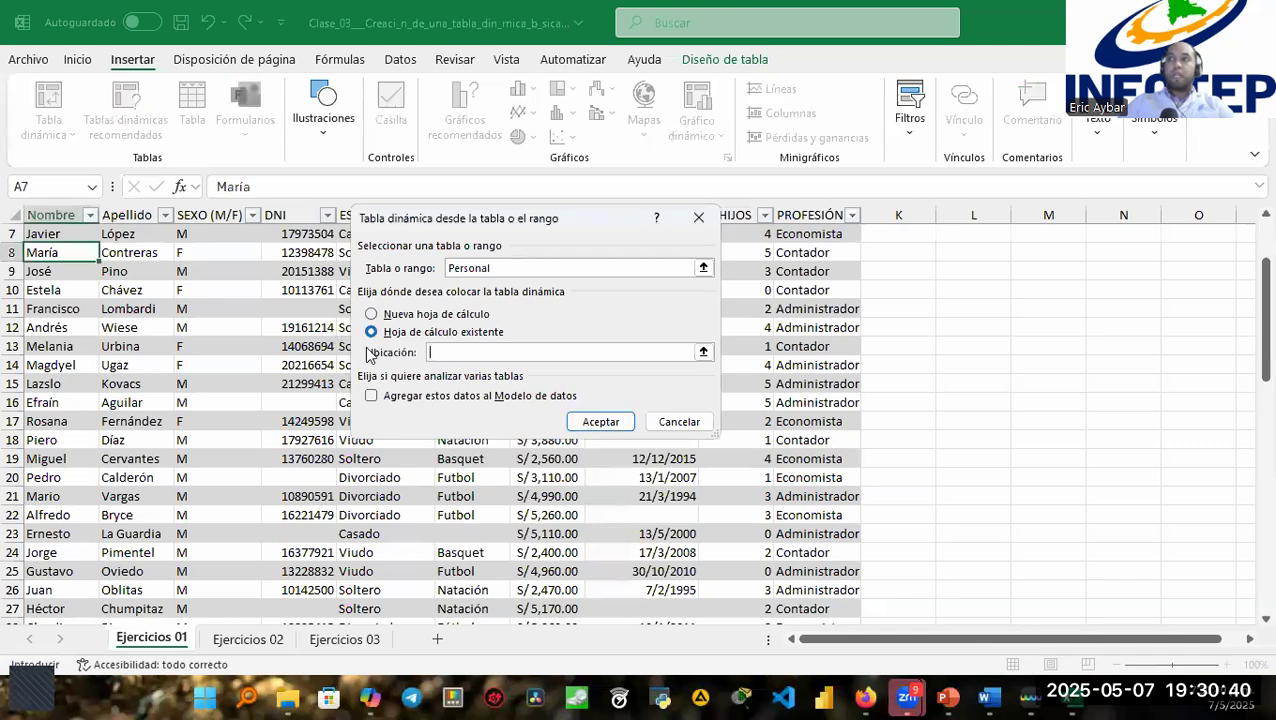
{"action": "left_click", "coordinate": [443, 356]}
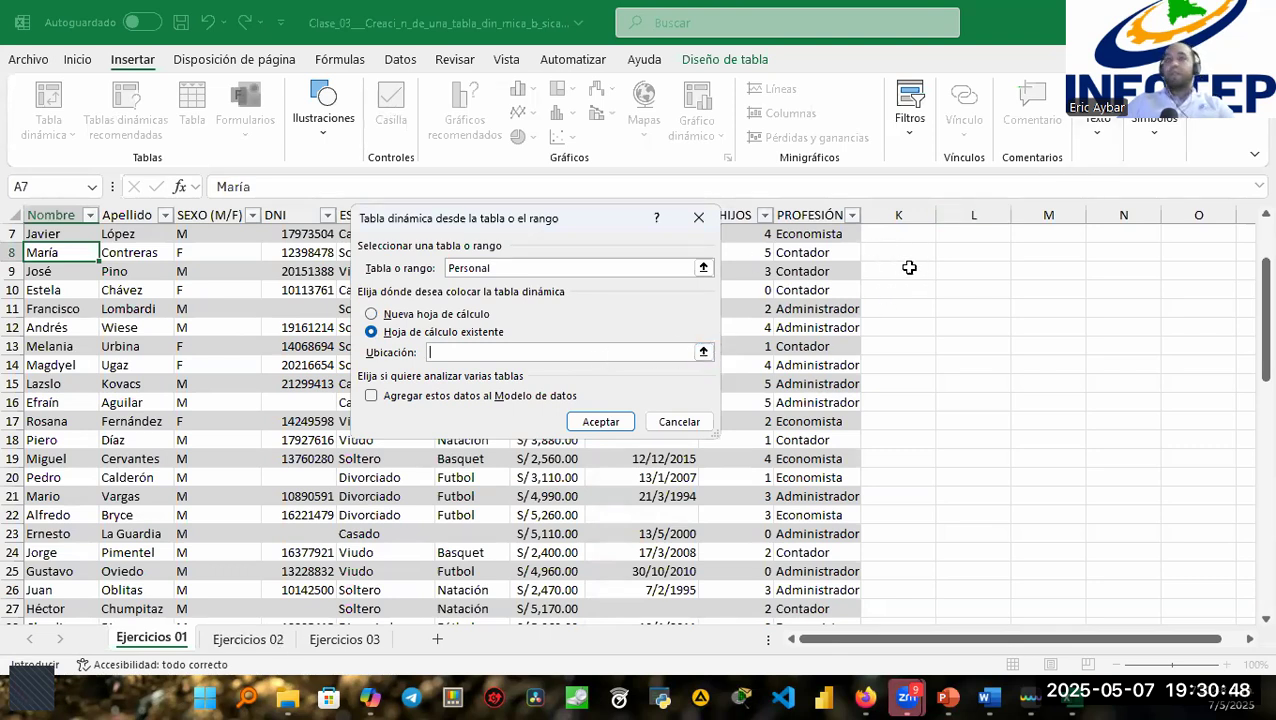
{"action": "scroll", "coordinate": [920, 286], "scroll_direction": "up", "scroll_amount": 2}
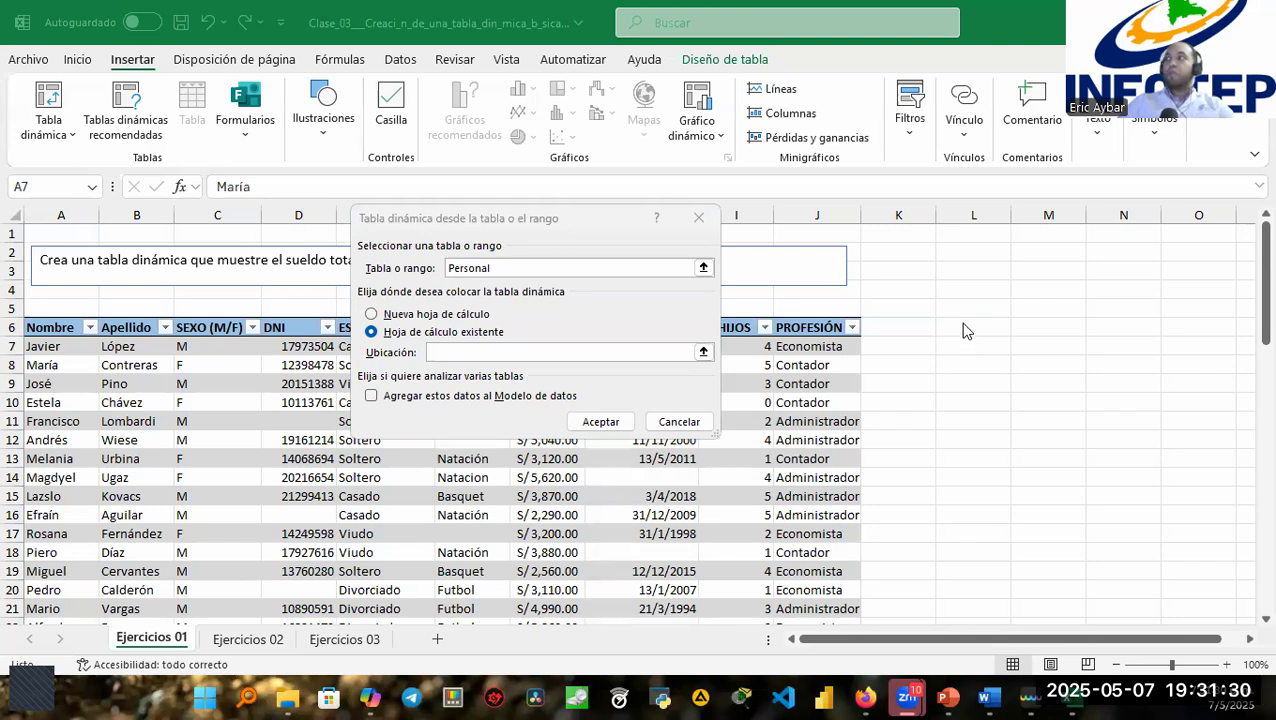
{"action": "left_click", "coordinate": [445, 352]}
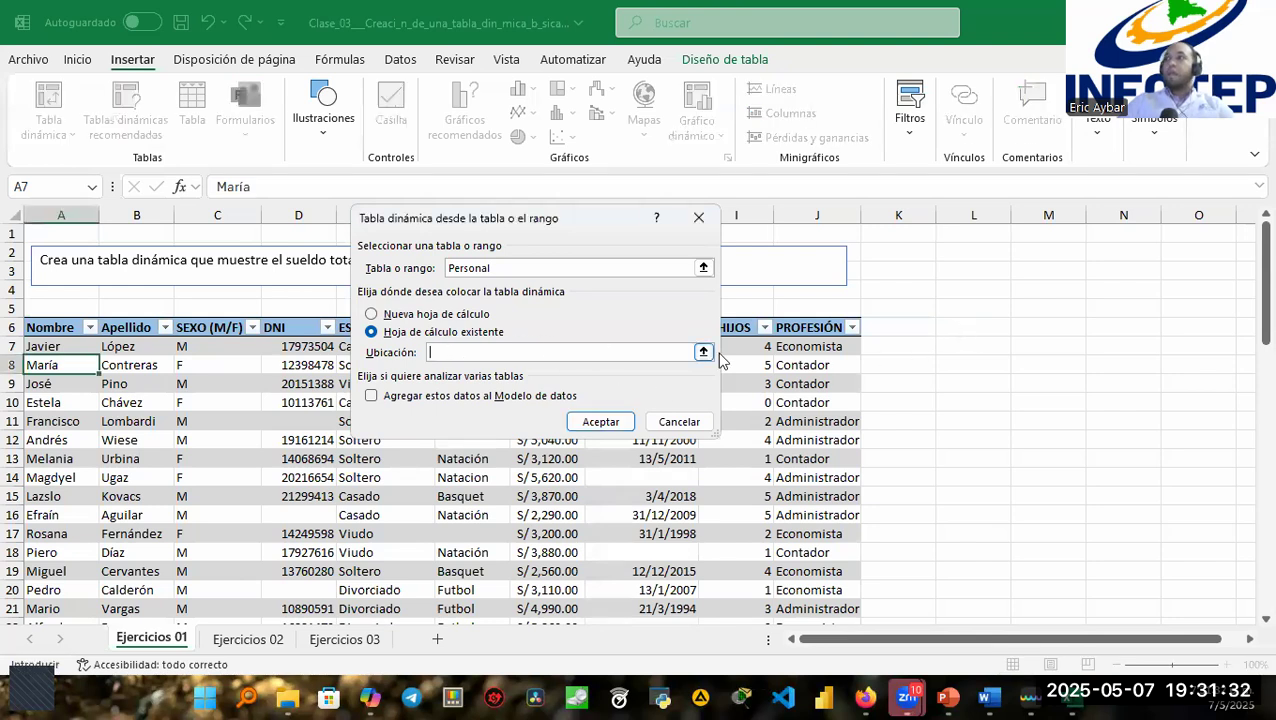
{"action": "left_click", "coordinate": [954, 351]}
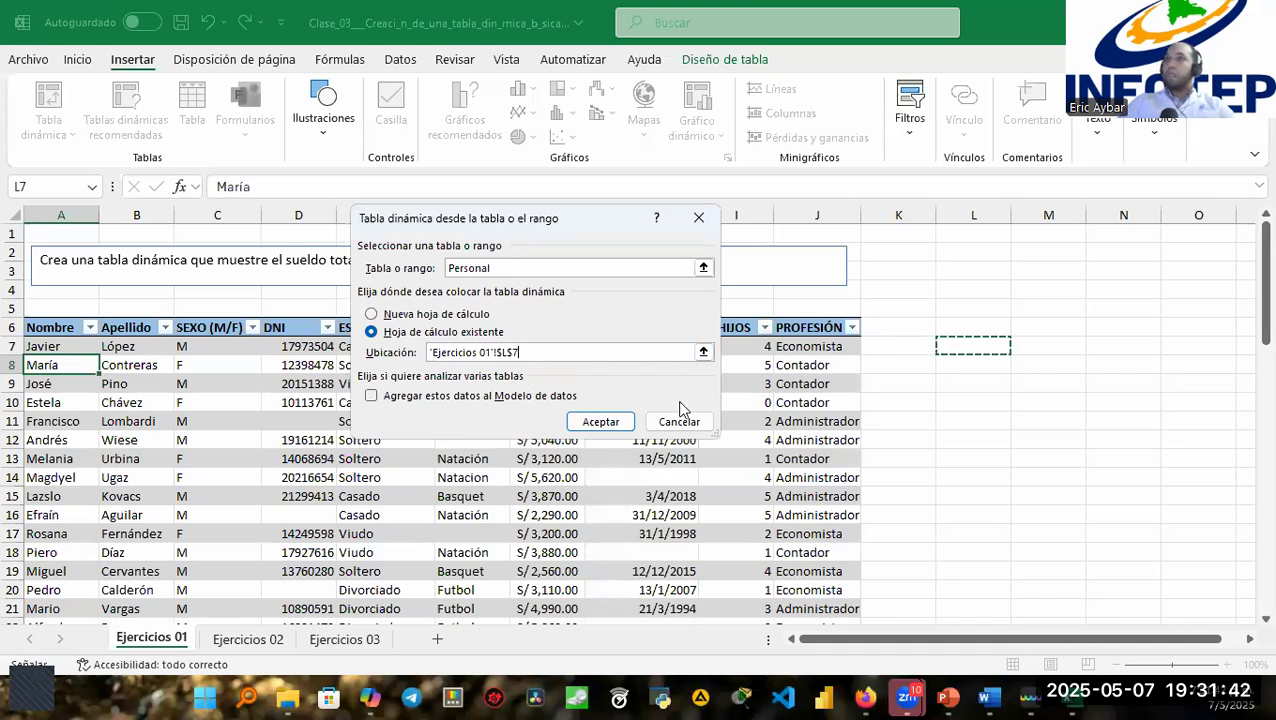
{"action": "left_click", "coordinate": [598, 423]}
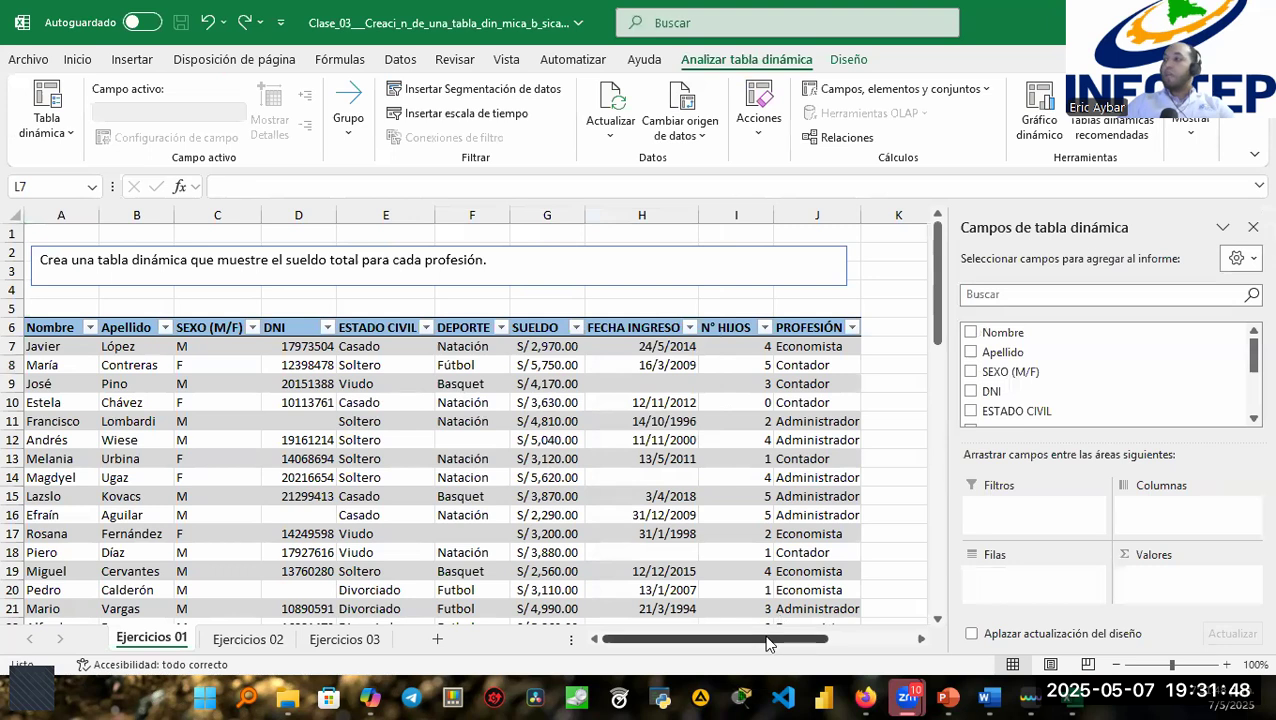
{"action": "left_click_drag", "start_coordinate": [829, 648], "coordinate": [971, 652]}
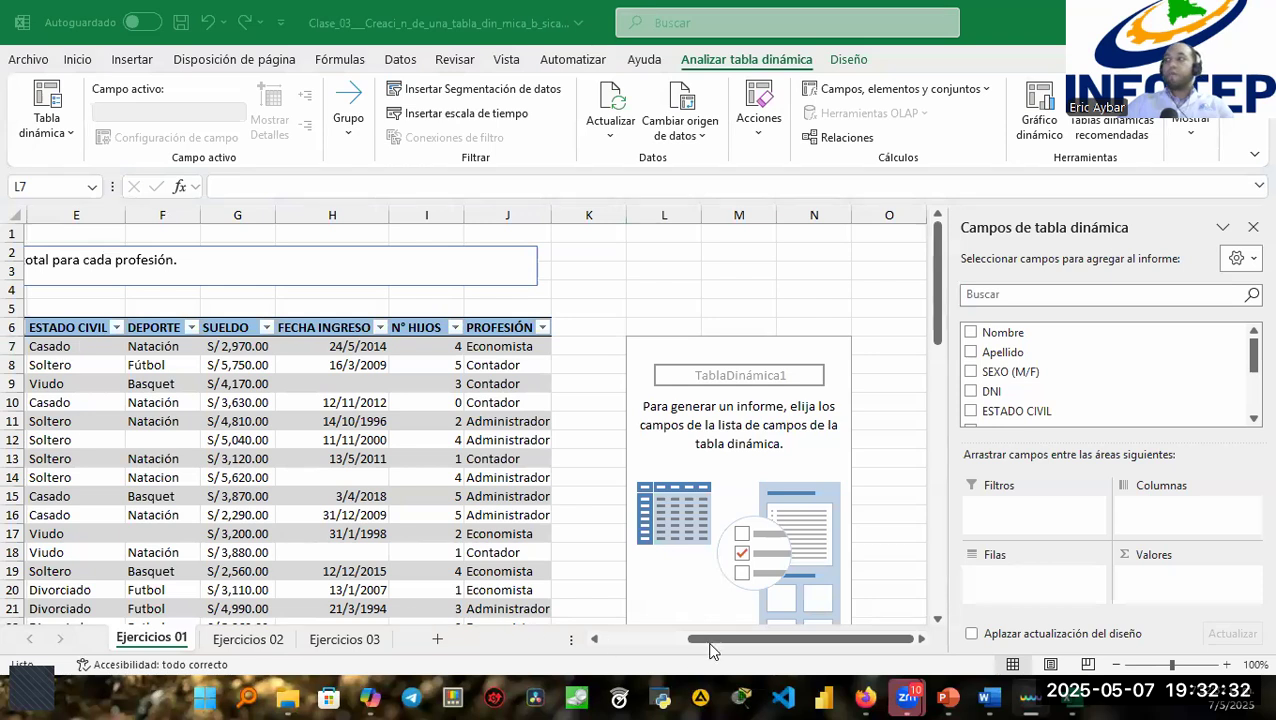
{"action": "left_click_drag", "start_coordinate": [703, 649], "coordinate": [545, 644]}
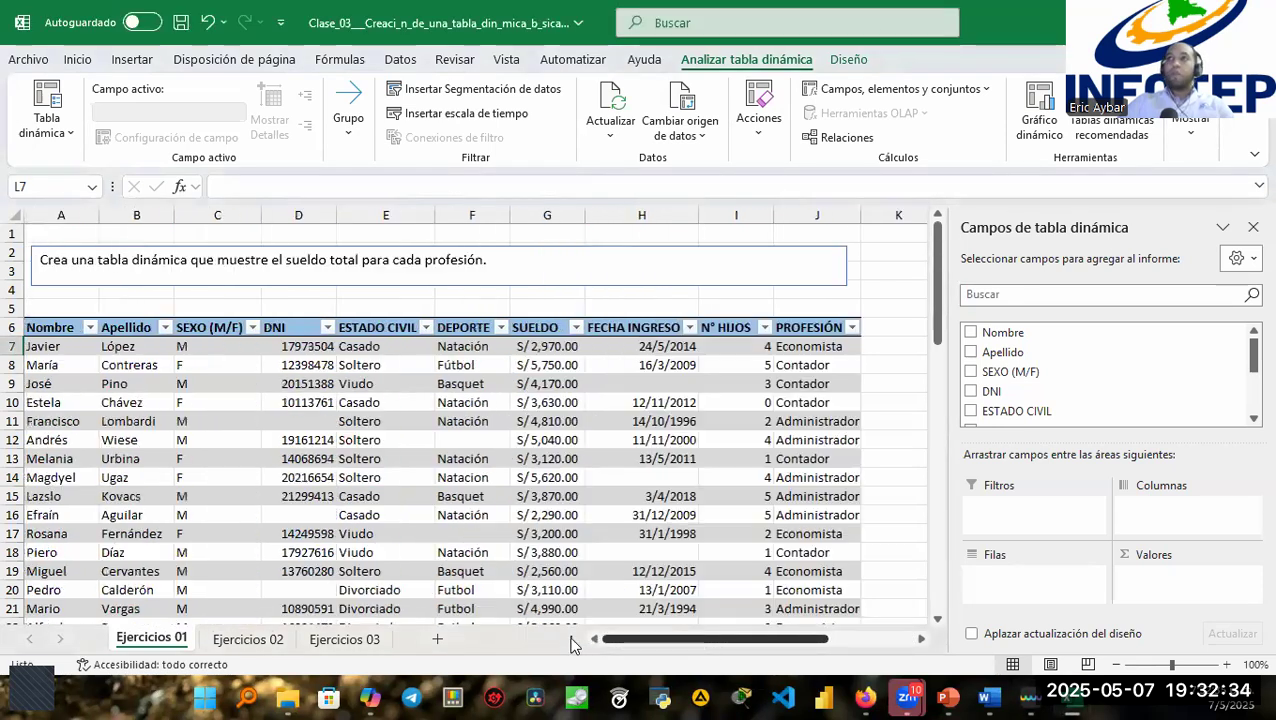
Examine the structure of the Personal table: its field headers, the Nombre column and the first record's row.
{"action": "left_click", "coordinate": [30, 315]}
{"action": "left_click", "coordinate": [45, 328]}
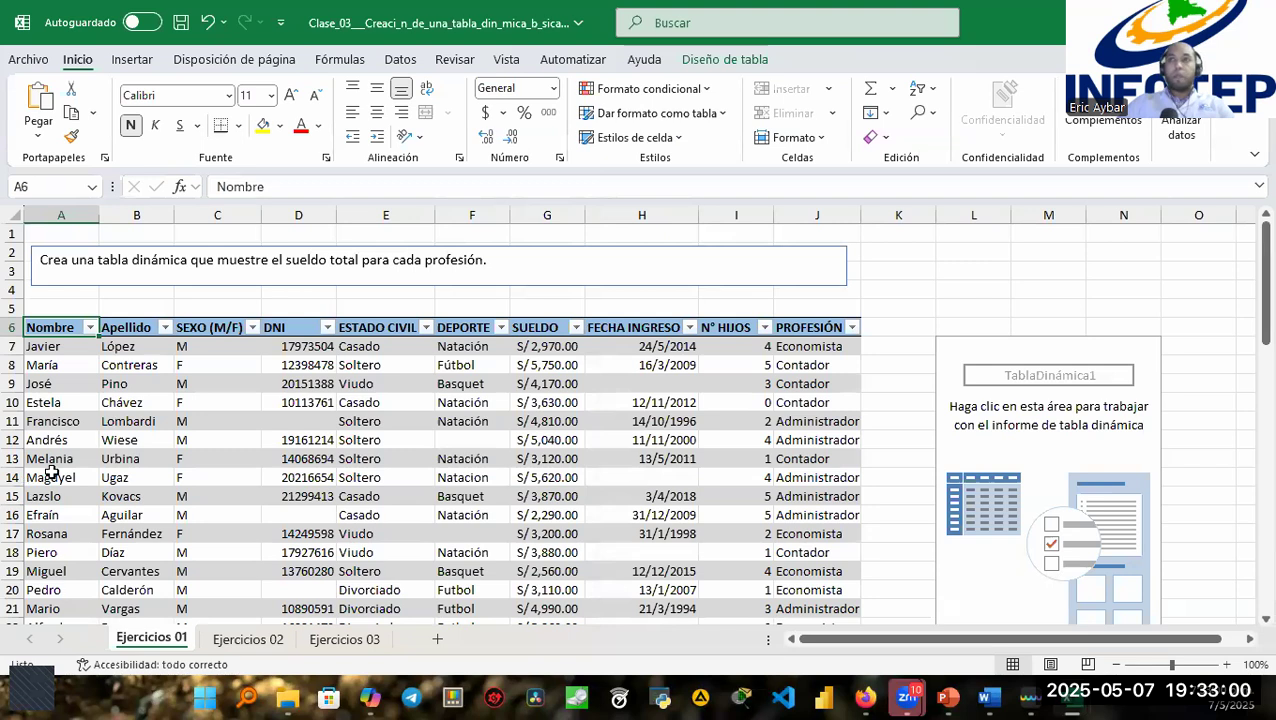
{"action": "left_click", "coordinate": [60, 346]}
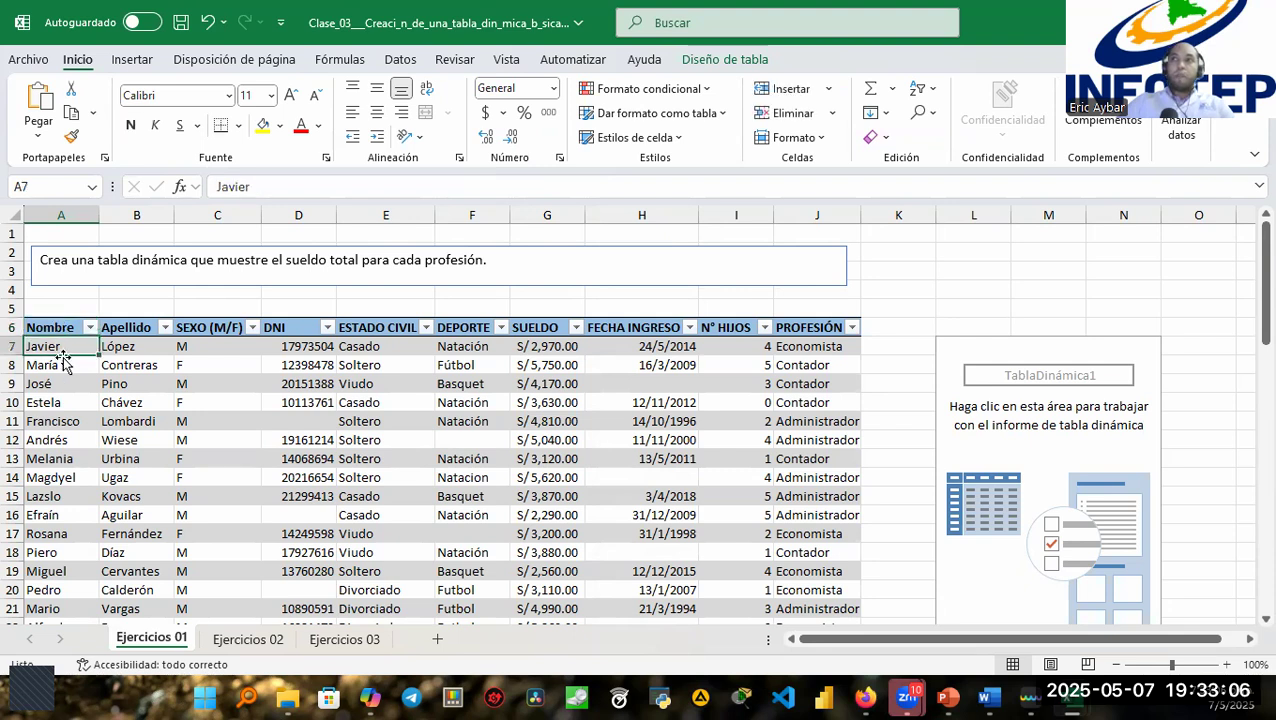
{"action": "left_click", "coordinate": [63, 369]}
{"action": "left_click", "coordinate": [61, 386]}
{"action": "left_click_drag", "start_coordinate": [62, 327], "coordinate": [60, 498]}
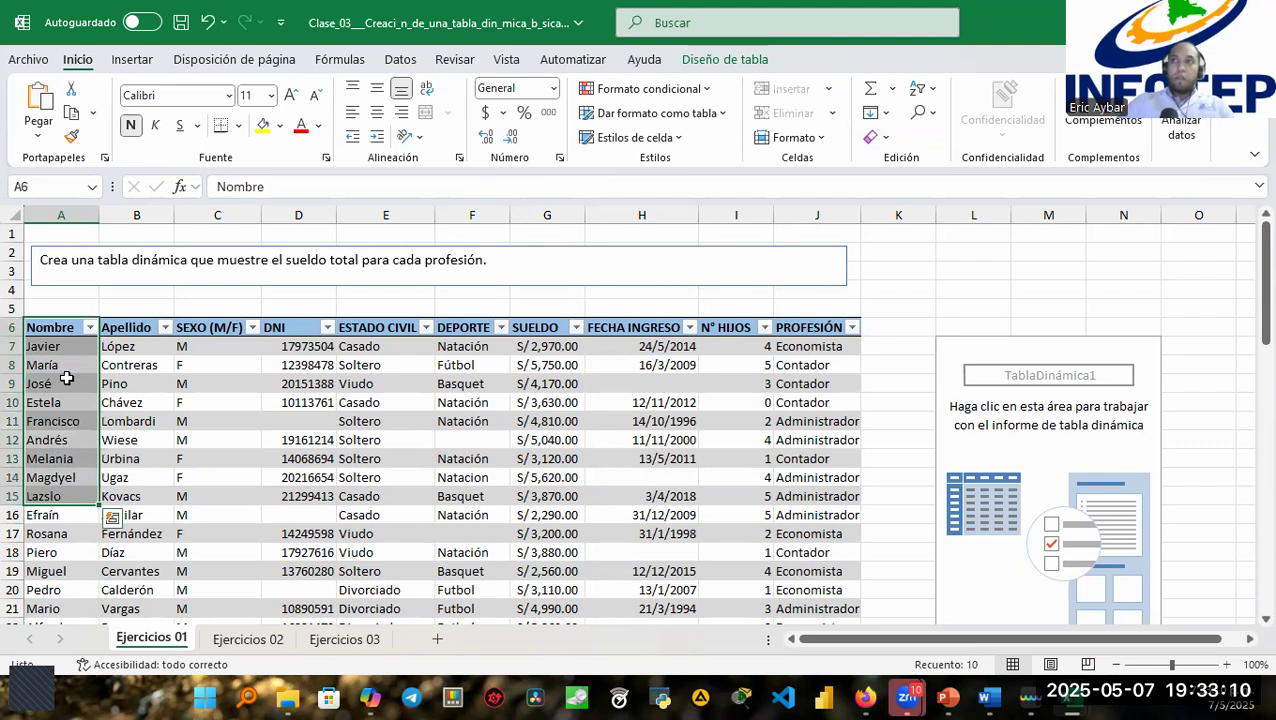
{"action": "left_click_drag", "start_coordinate": [55, 318], "coordinate": [833, 327]}
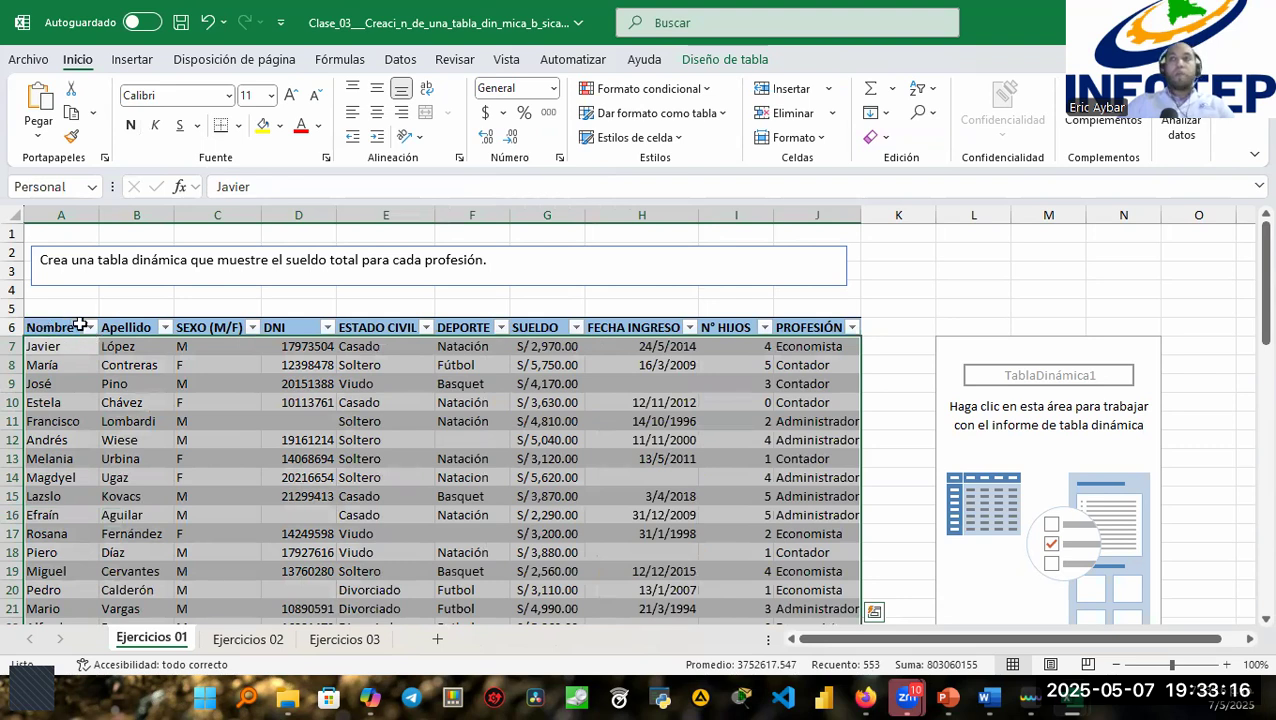
{"action": "left_click", "coordinate": [12, 346]}
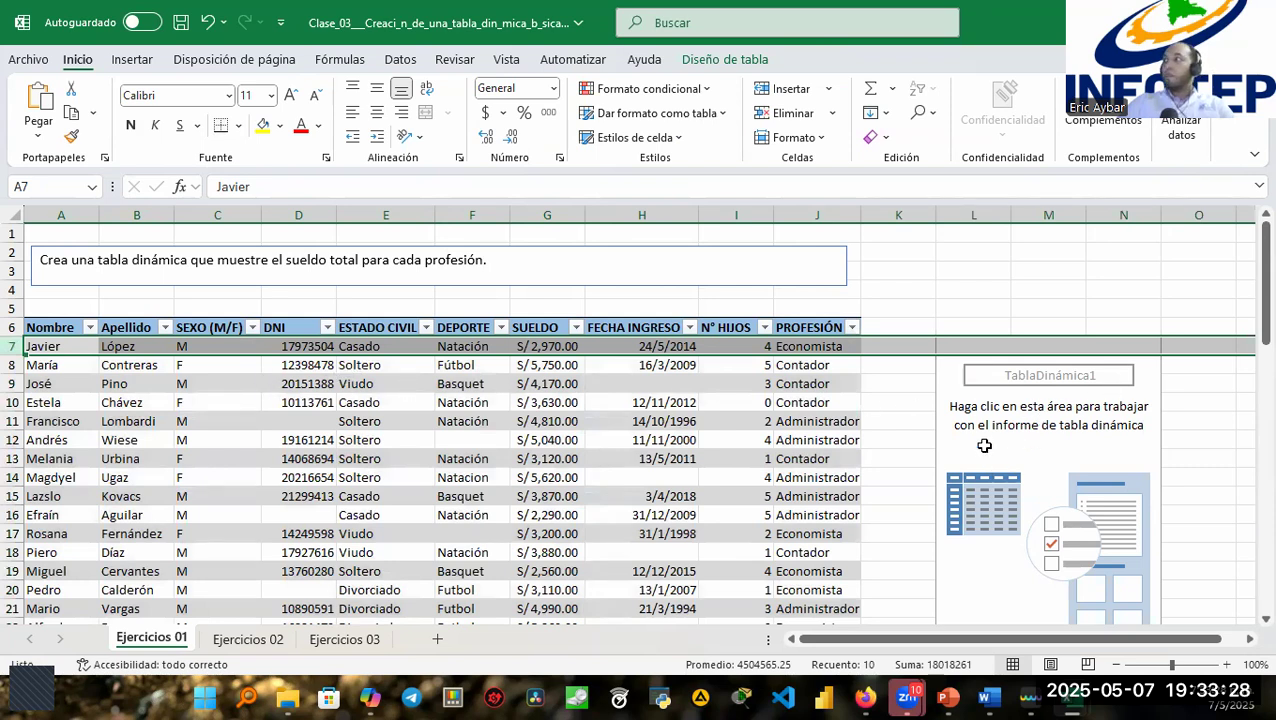
{"action": "left_click", "coordinate": [310, 378]}
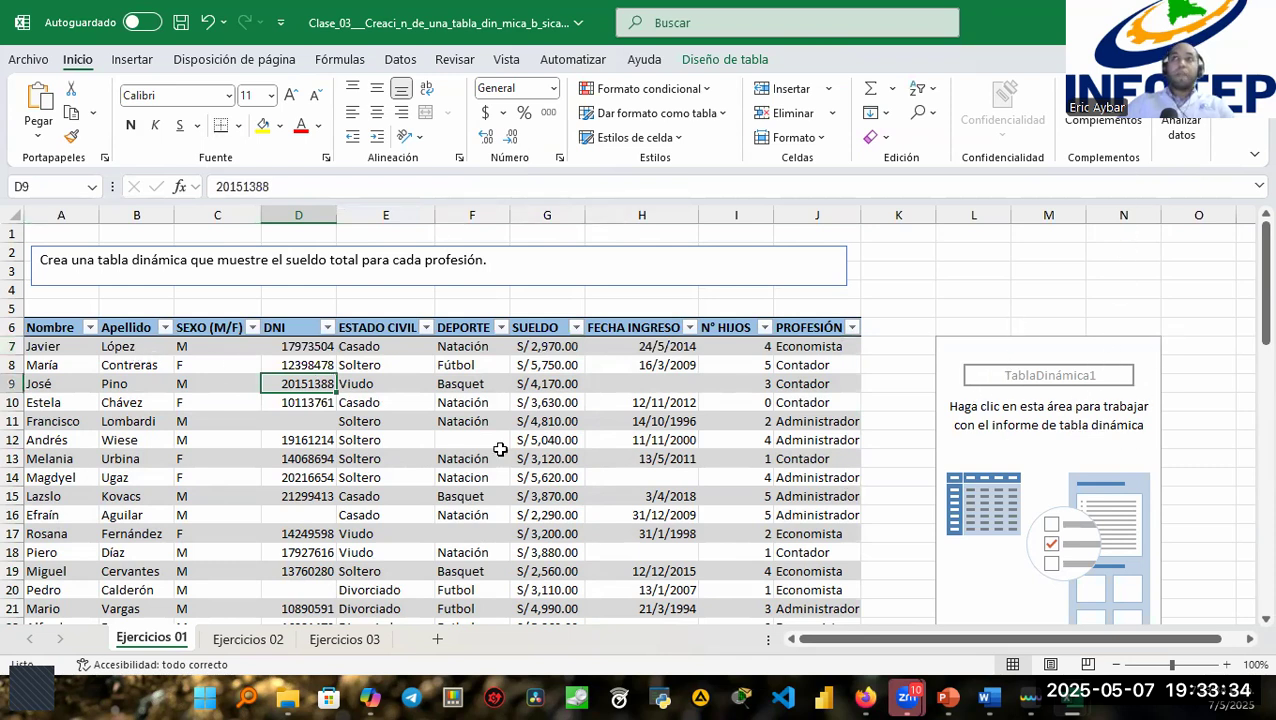
Undo the insertion of the empty pivot table beside the employee data.
{"action": "left_click", "coordinate": [910, 402]}
{"action": "left_click", "coordinate": [205, 22]}
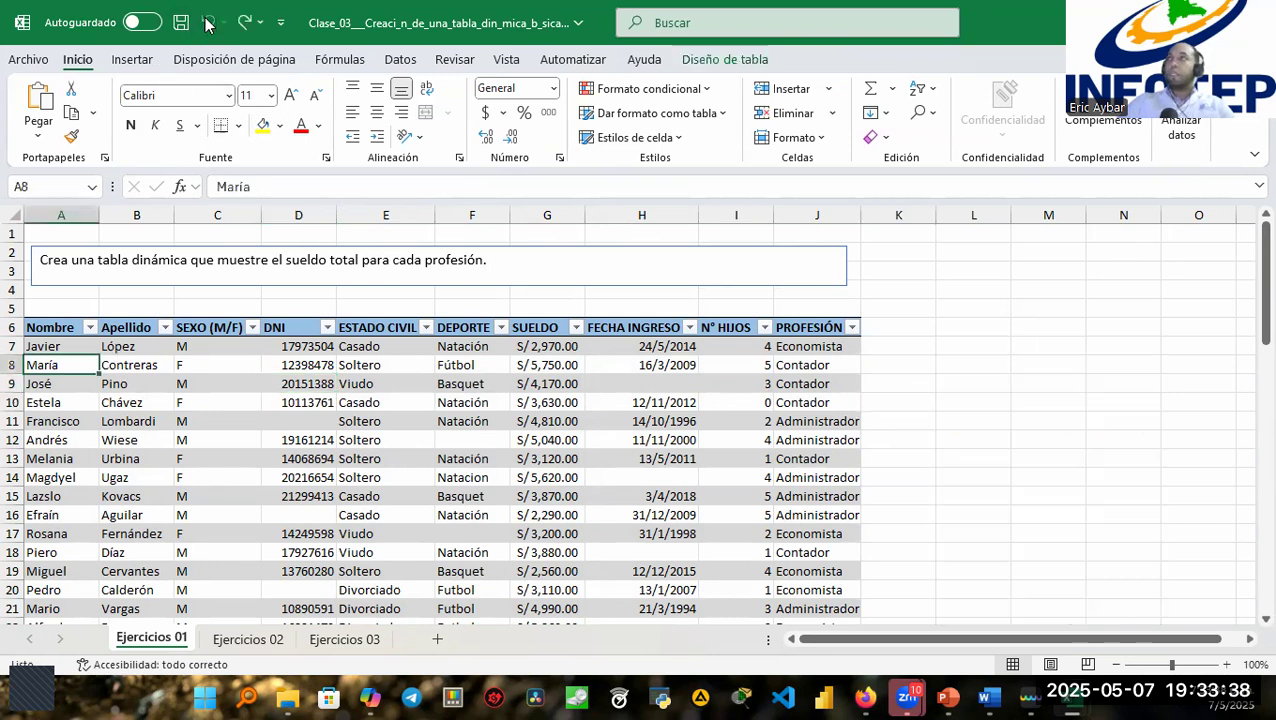
Turn off the filter buttons in the header row of the Personal table.
{"action": "left_click", "coordinate": [99, 353]}
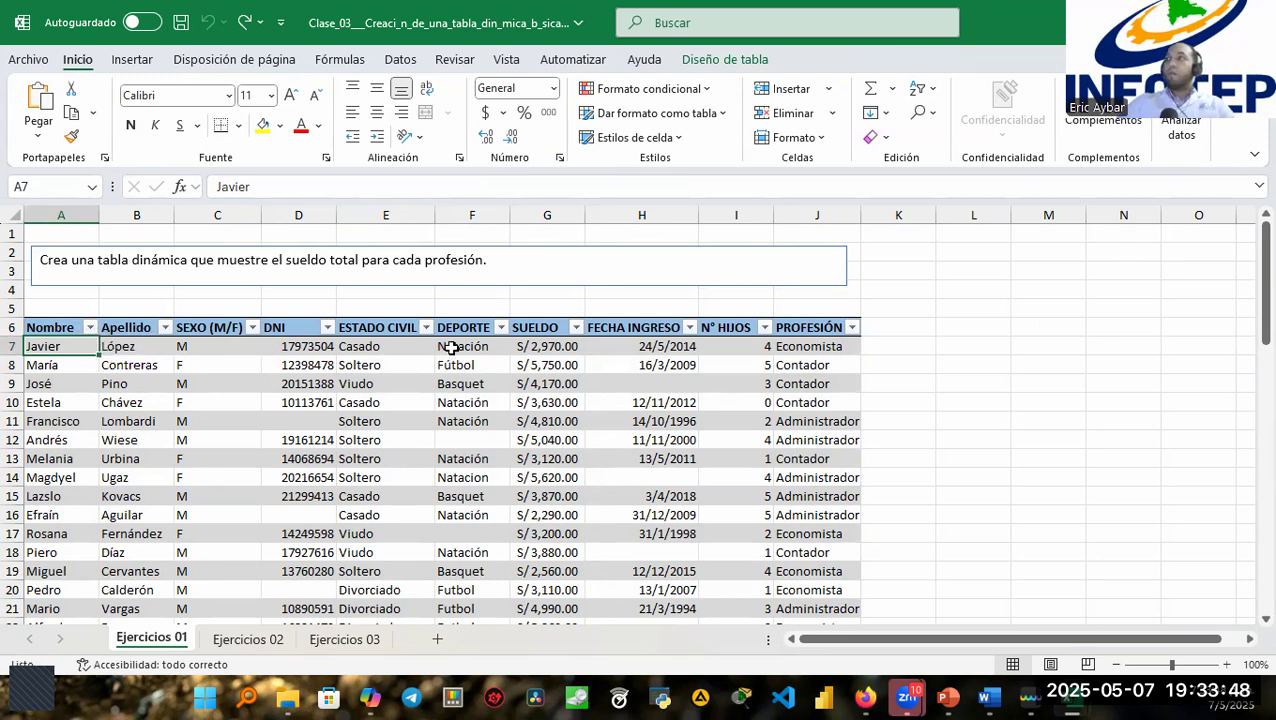
{"action": "left_click", "coordinate": [370, 364]}
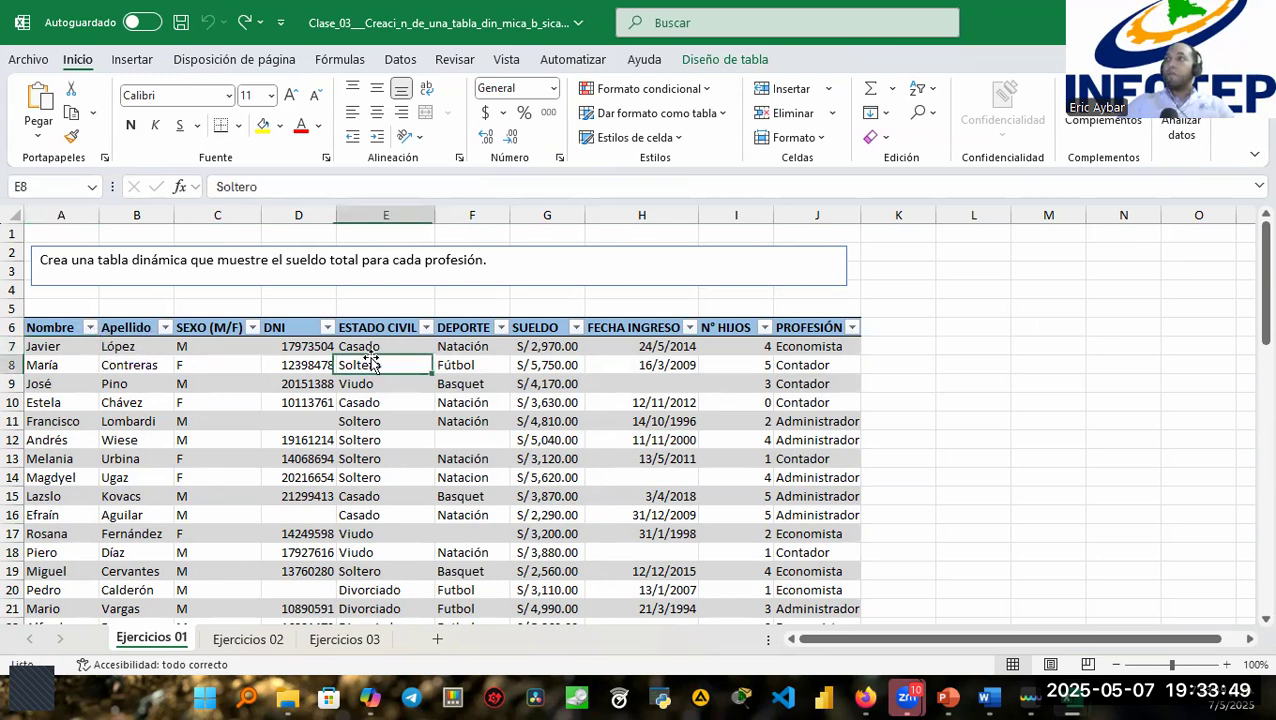
{"action": "left_click", "coordinate": [80, 346]}
{"action": "left_click", "coordinate": [722, 60]}
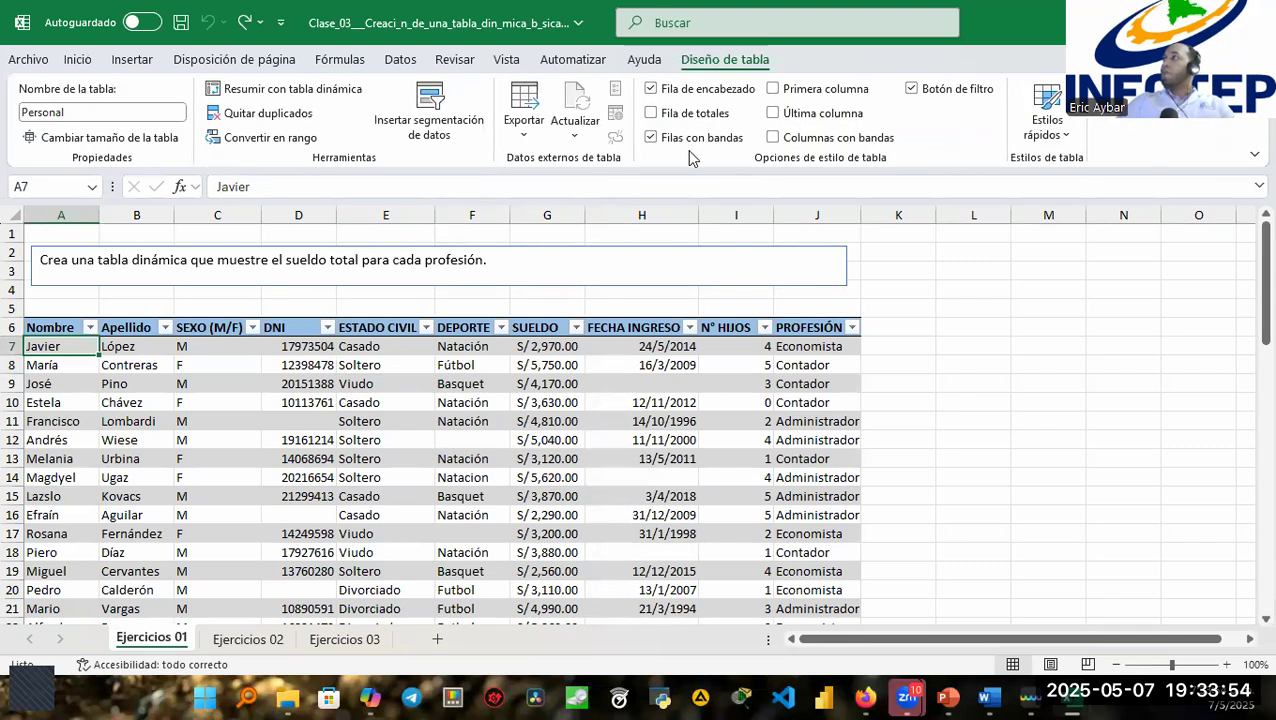
{"action": "left_click", "coordinate": [911, 89]}
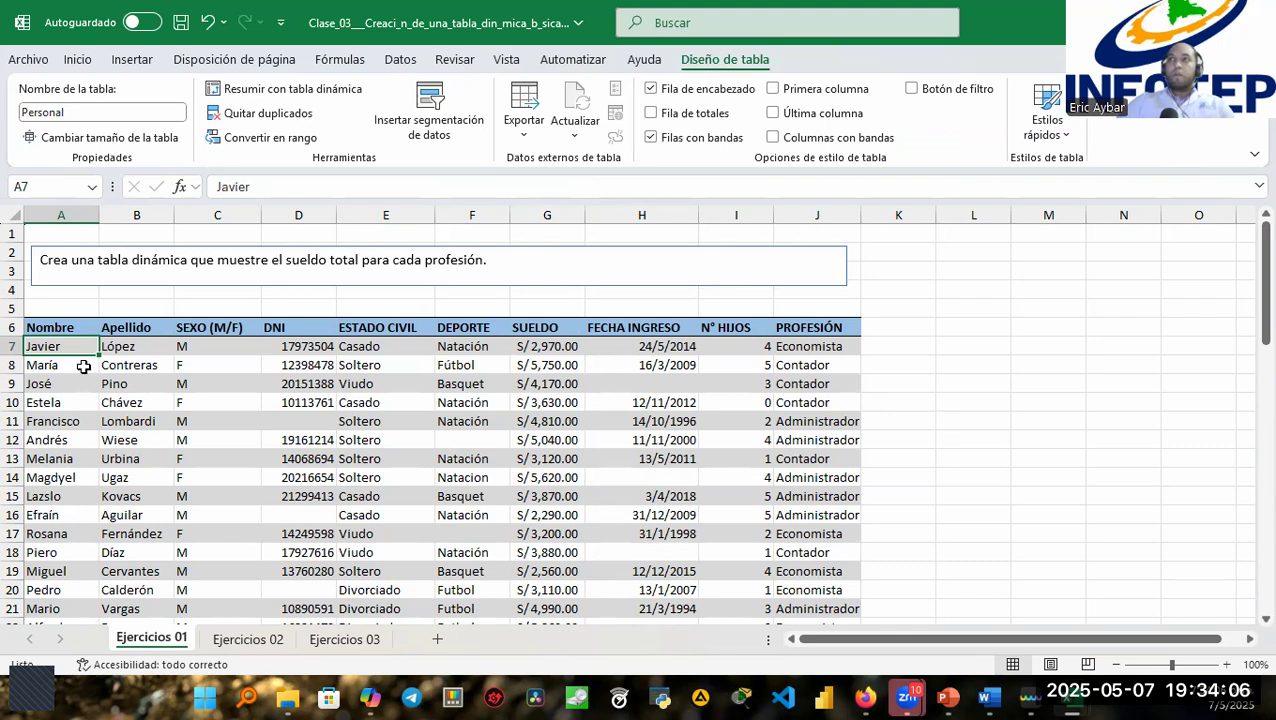
Insert a pivot table from the Personal table into the existing Ejercicios 01 sheet at cell L6.
{"action": "left_click", "coordinate": [133, 62]}
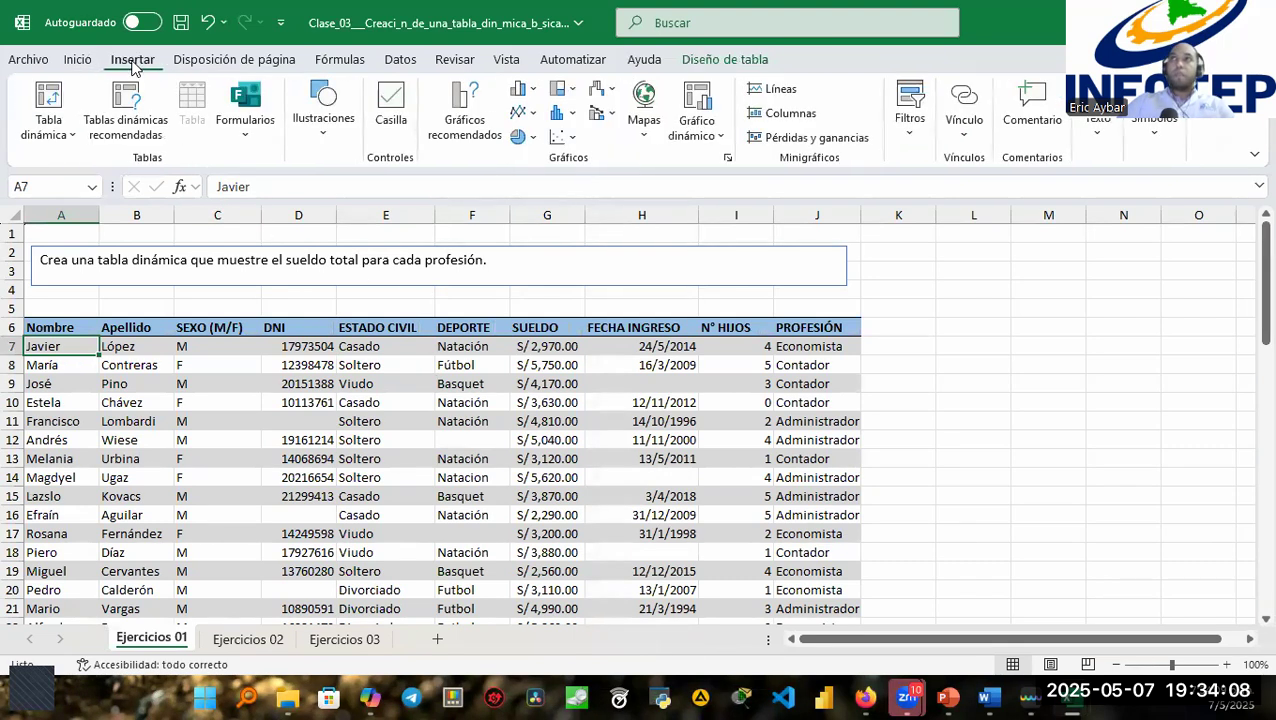
{"action": "left_click", "coordinate": [50, 98]}
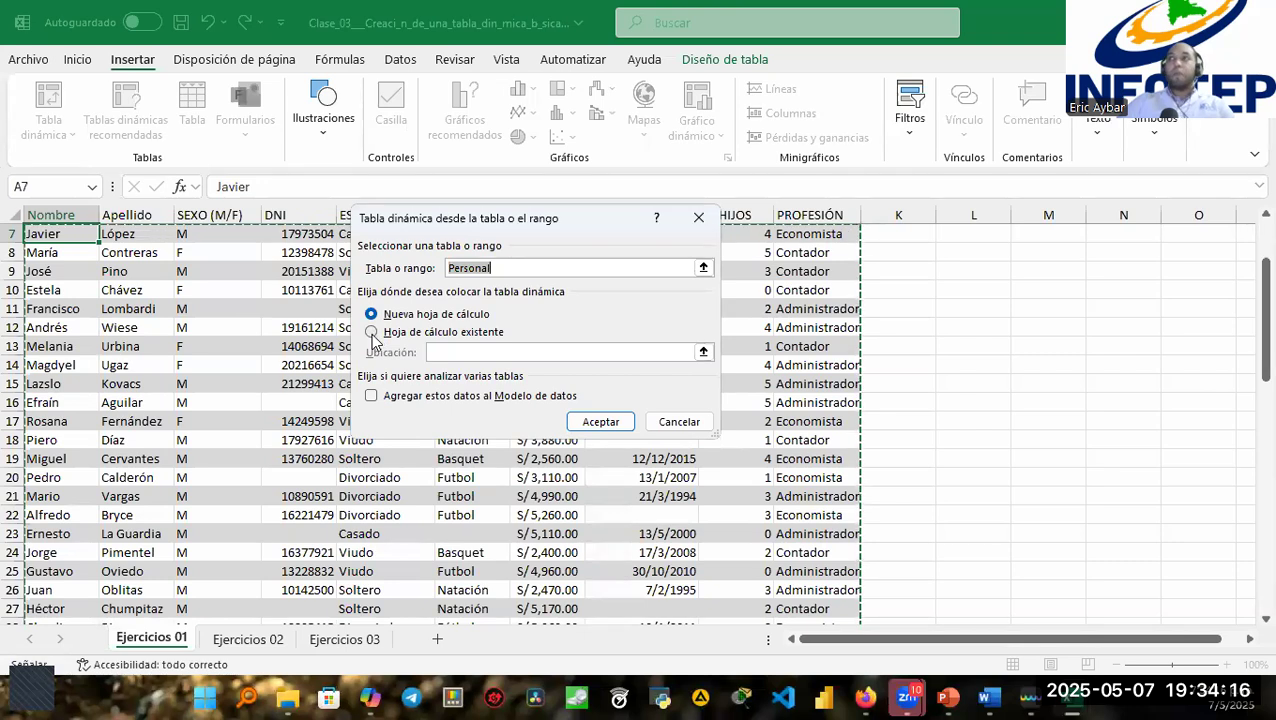
{"action": "left_click", "coordinate": [373, 336]}
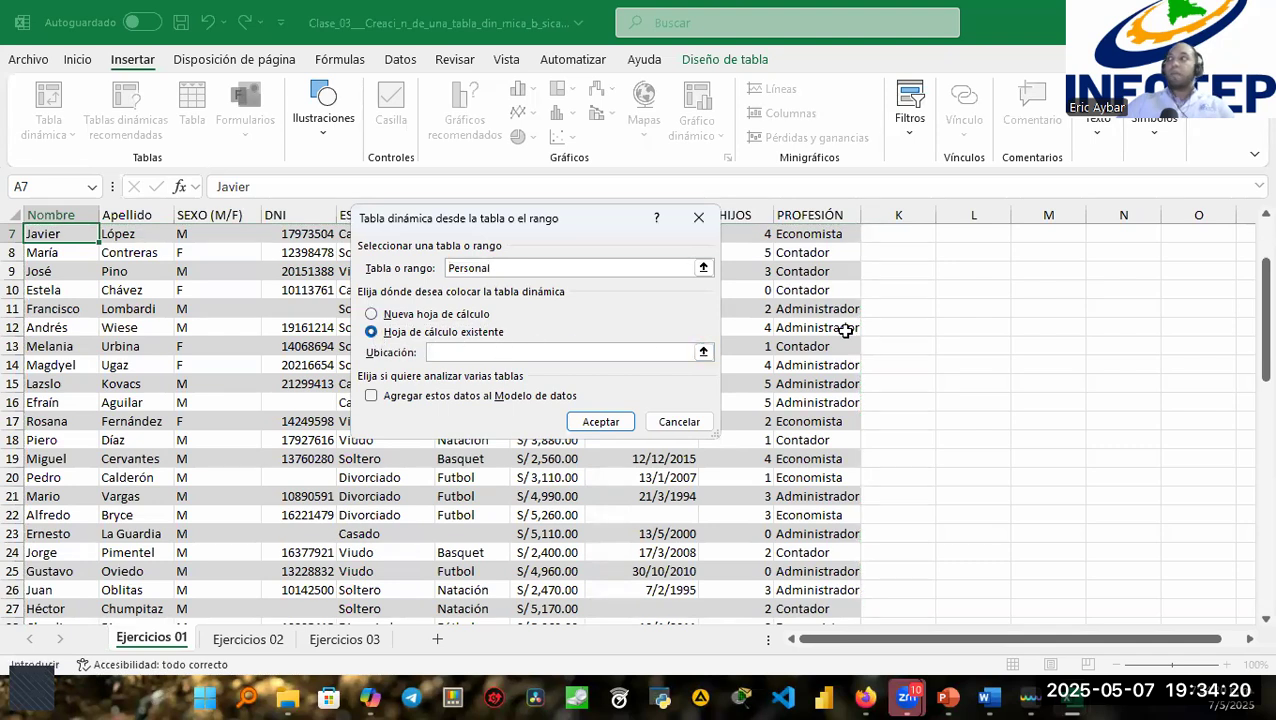
{"action": "scroll", "coordinate": [940, 295], "scroll_direction": "up", "scroll_amount": 2}
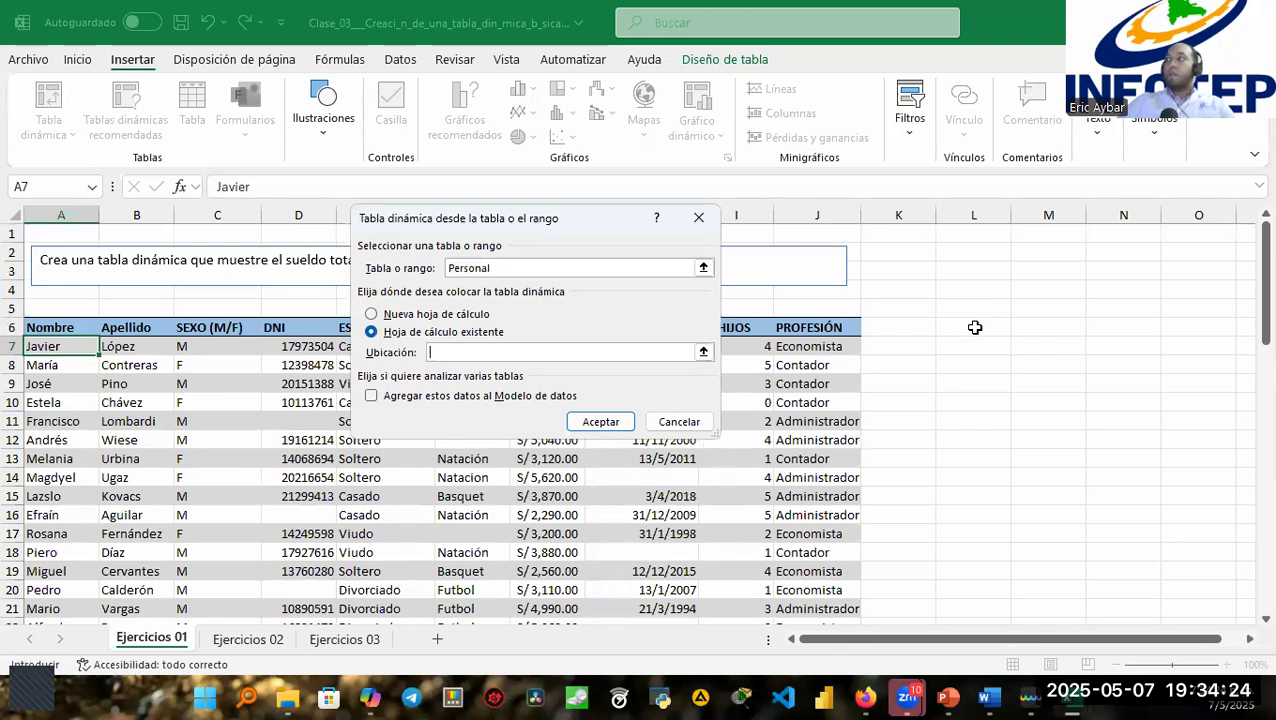
{"action": "left_click", "coordinate": [975, 327]}
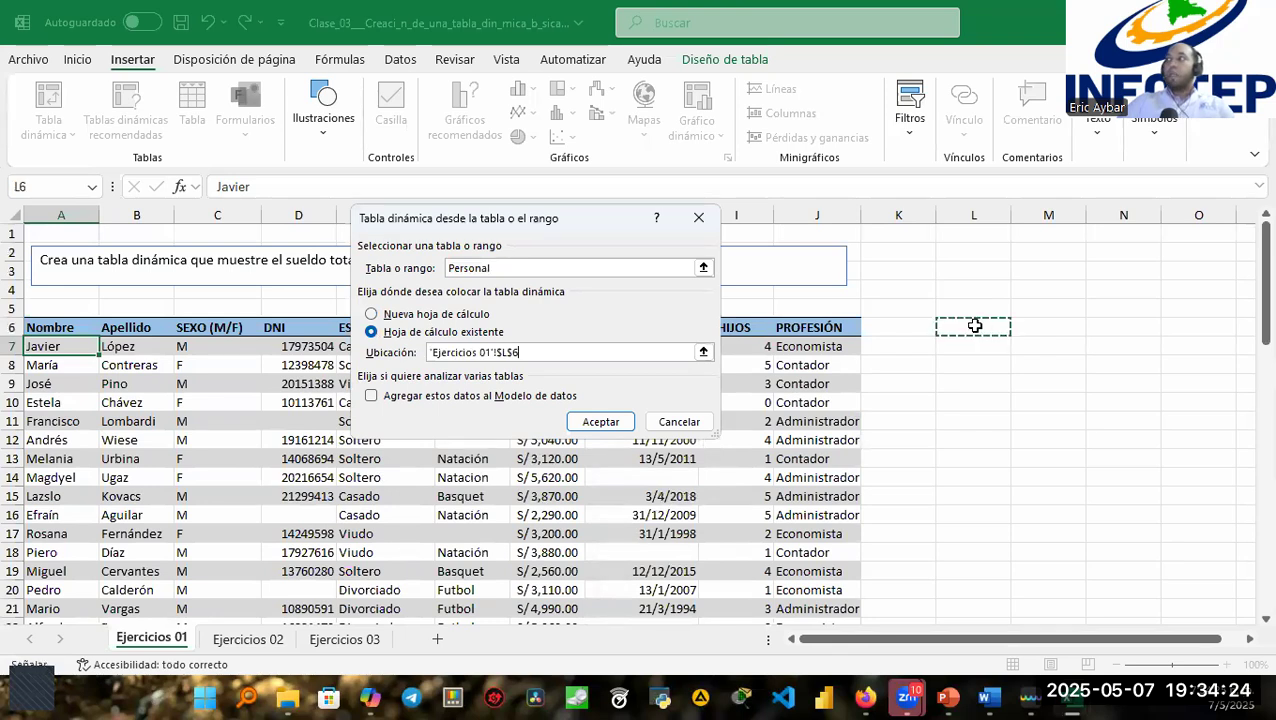
{"action": "left_click", "coordinate": [604, 420]}
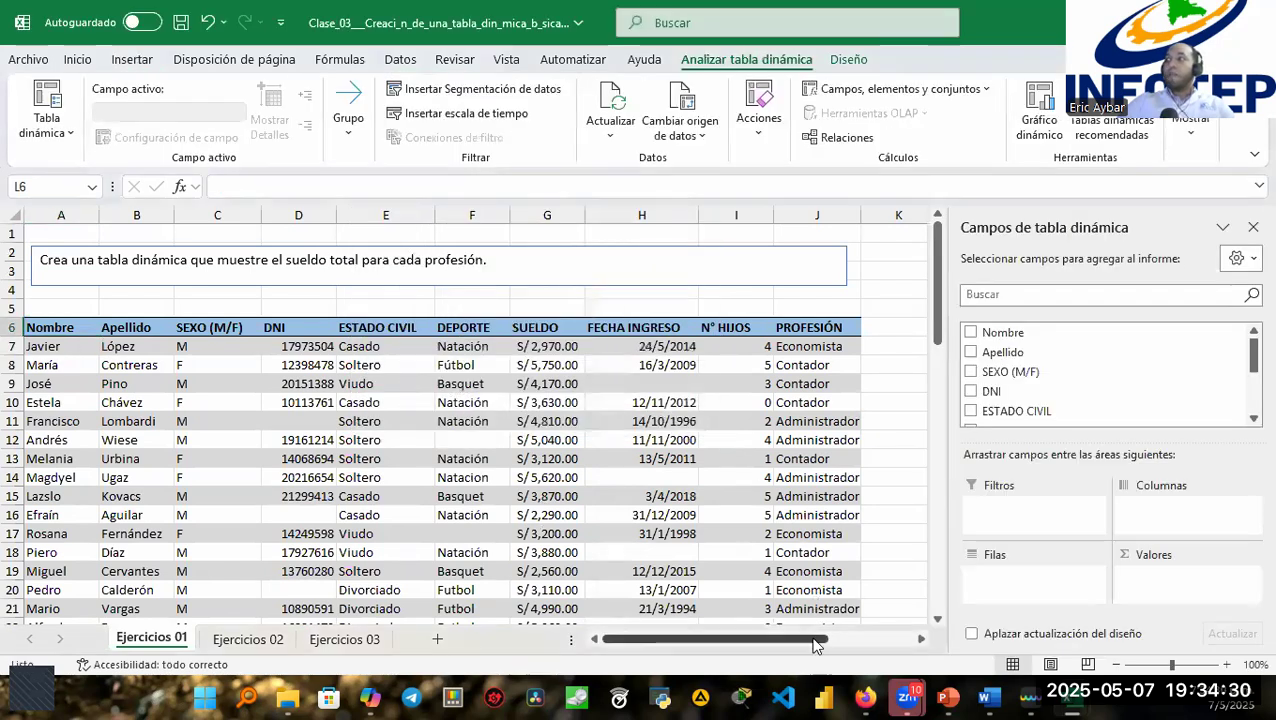
{"action": "left_click_drag", "start_coordinate": [810, 641], "coordinate": [936, 630]}
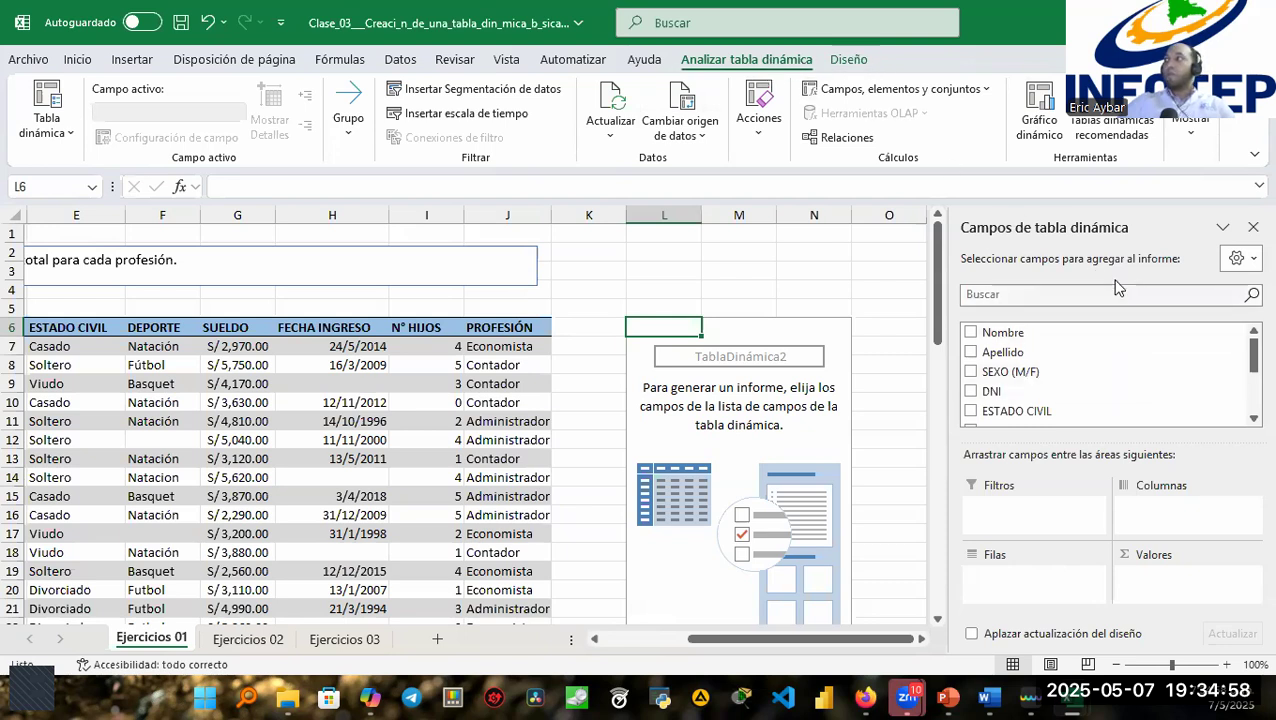
Examine the pivot table's display options and the Nombre and SUELDO columns of the Personal table.
{"action": "left_click", "coordinate": [1189, 130]}
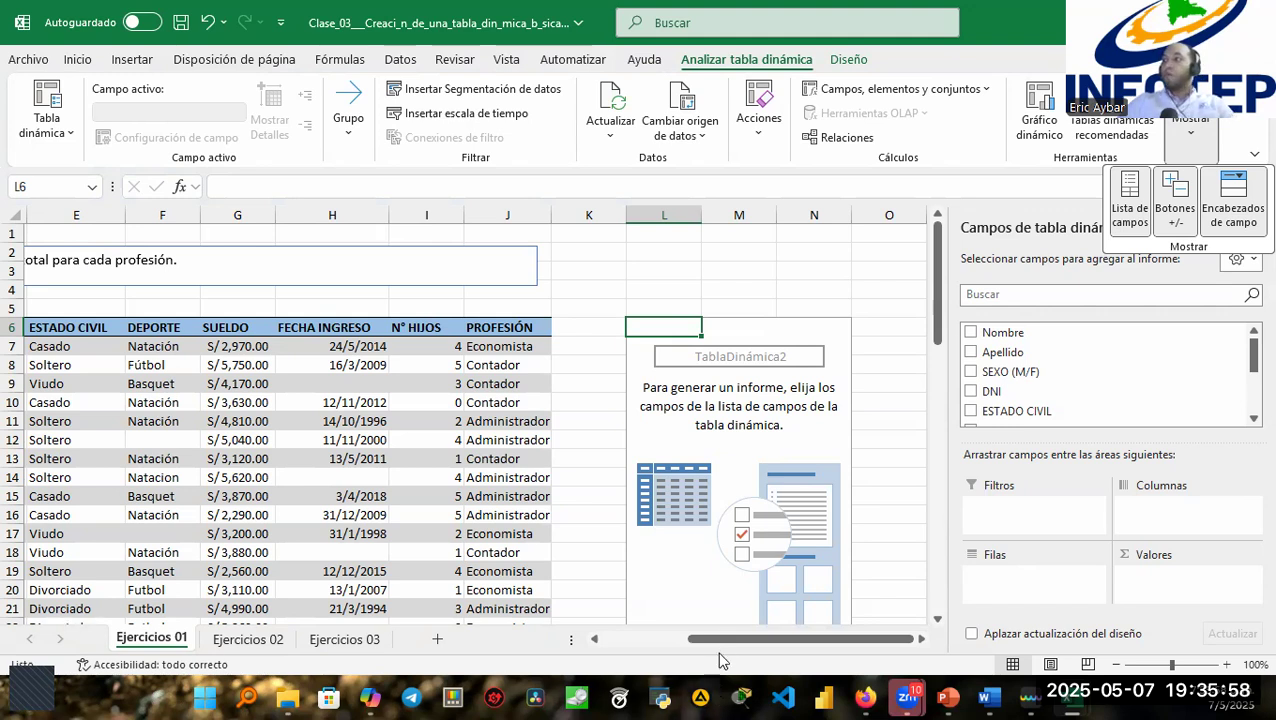
{"action": "left_click_drag", "start_coordinate": [728, 641], "coordinate": [627, 645]}
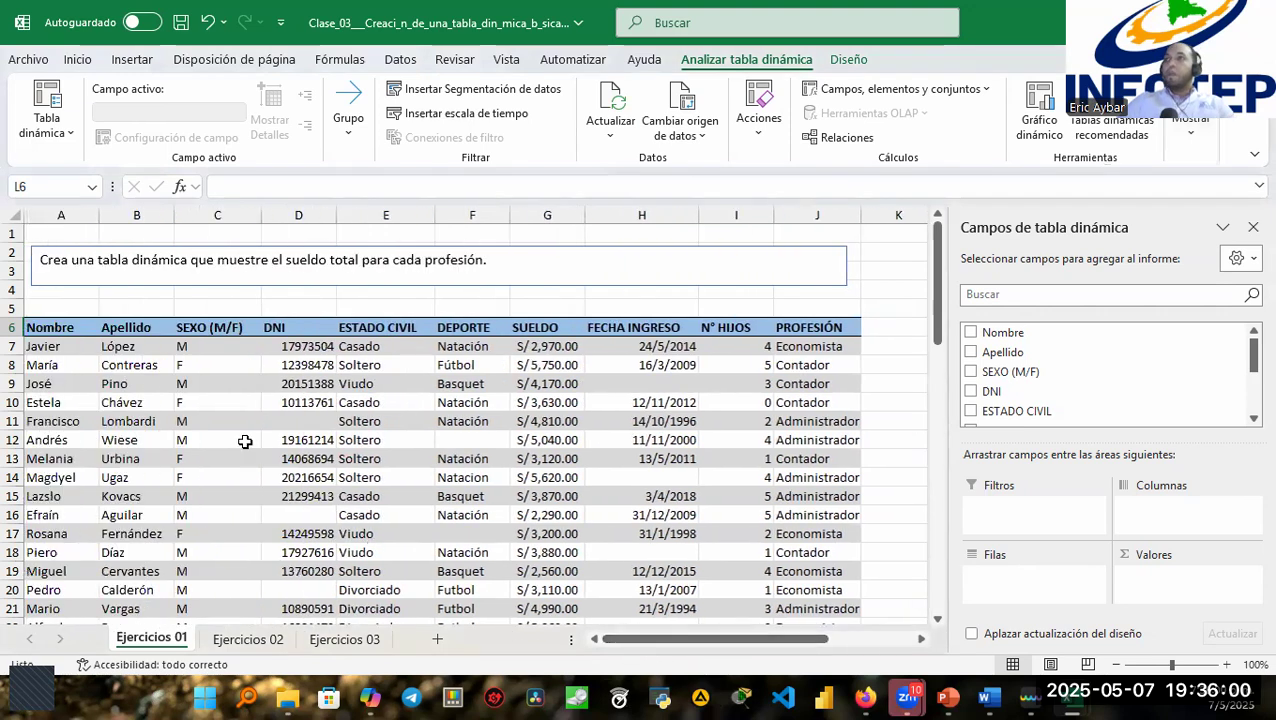
{"action": "left_click", "coordinate": [55, 343]}
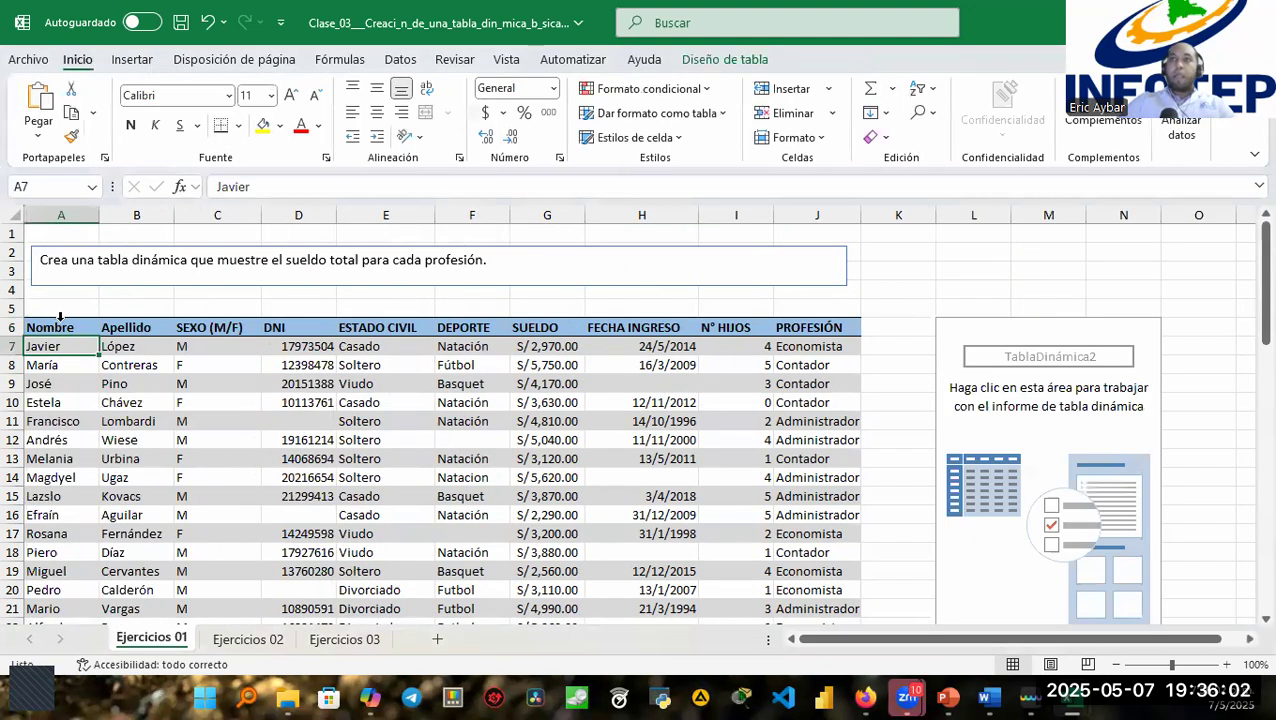
{"action": "left_click_drag", "start_coordinate": [56, 318], "coordinate": [46, 610]}
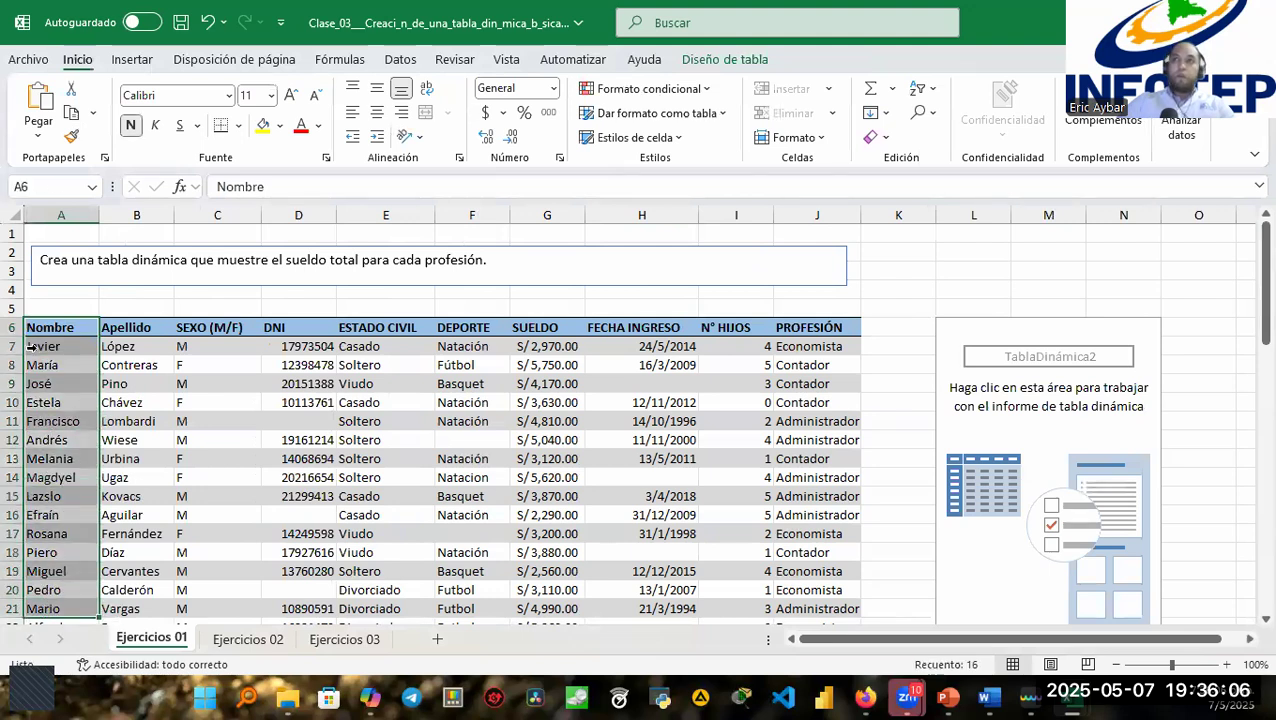
{"action": "left_click", "coordinate": [53, 346]}
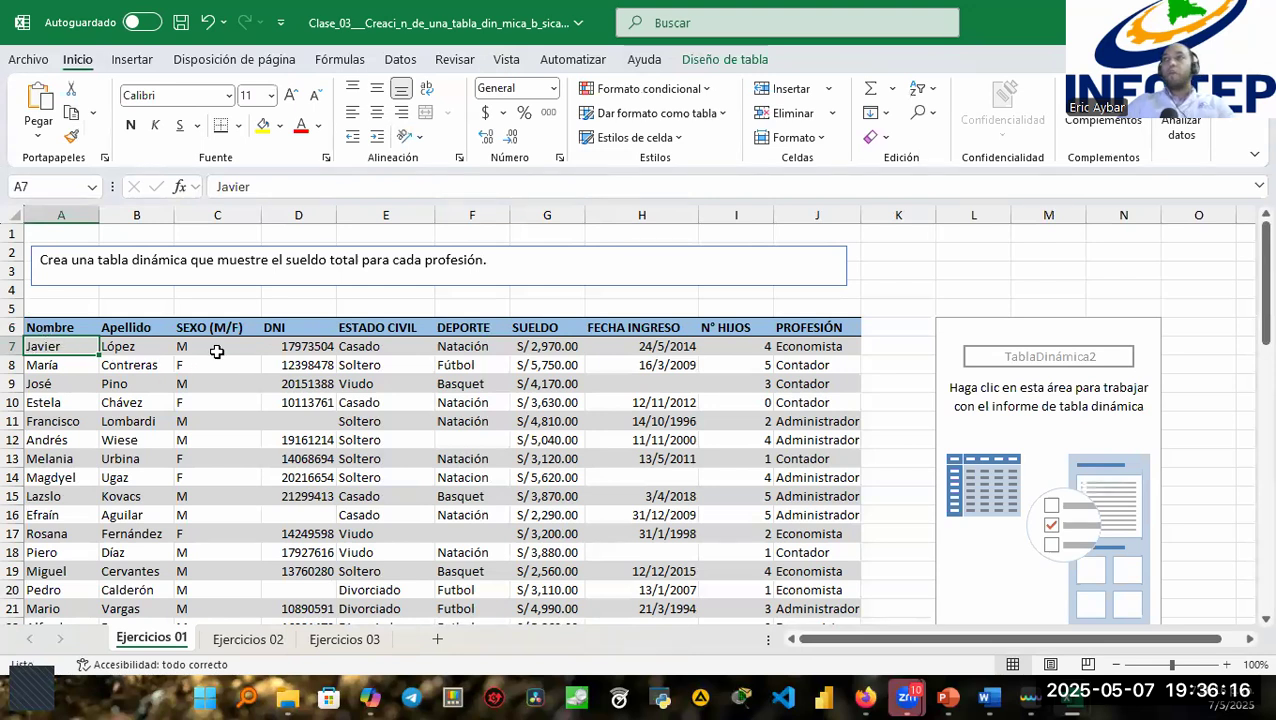
{"action": "left_click", "coordinate": [547, 346]}
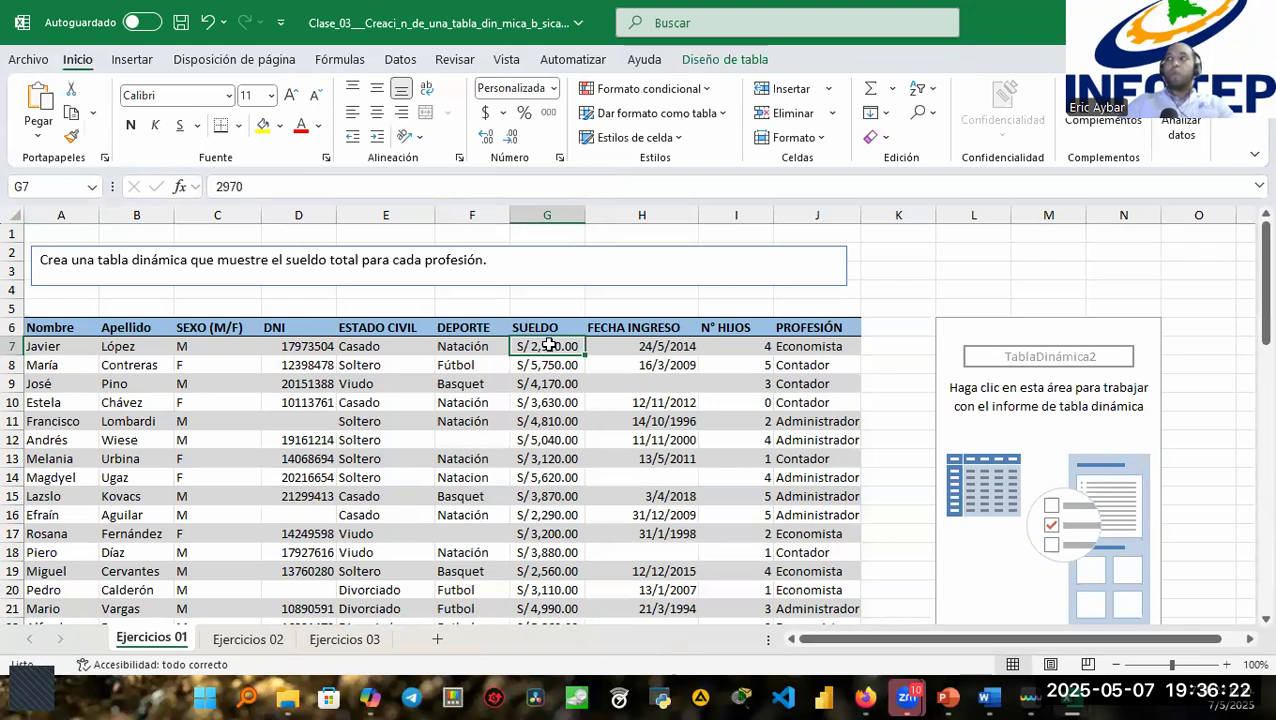
{"action": "left_click_drag", "start_coordinate": [552, 346], "coordinate": [556, 610]}
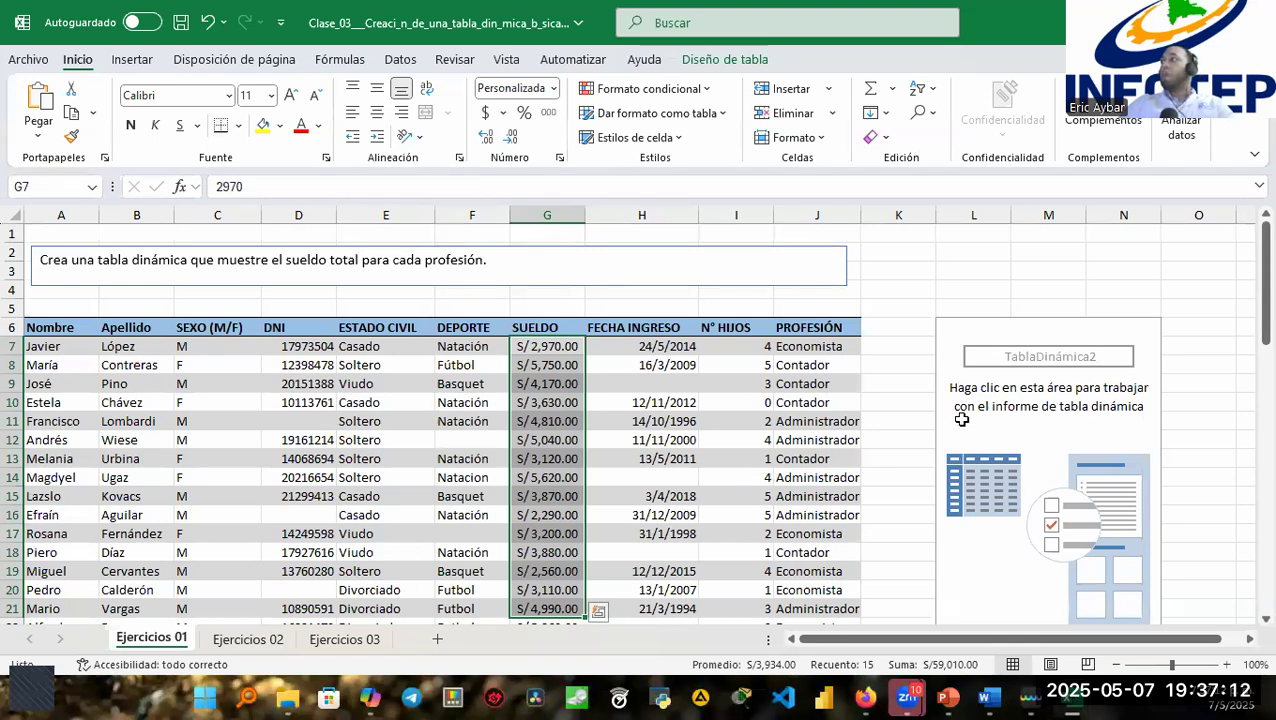
Alternate the selection between the empty pivot table and the DEPORTE column to check when the pivot field list is available.
{"action": "left_click", "coordinate": [955, 330]}
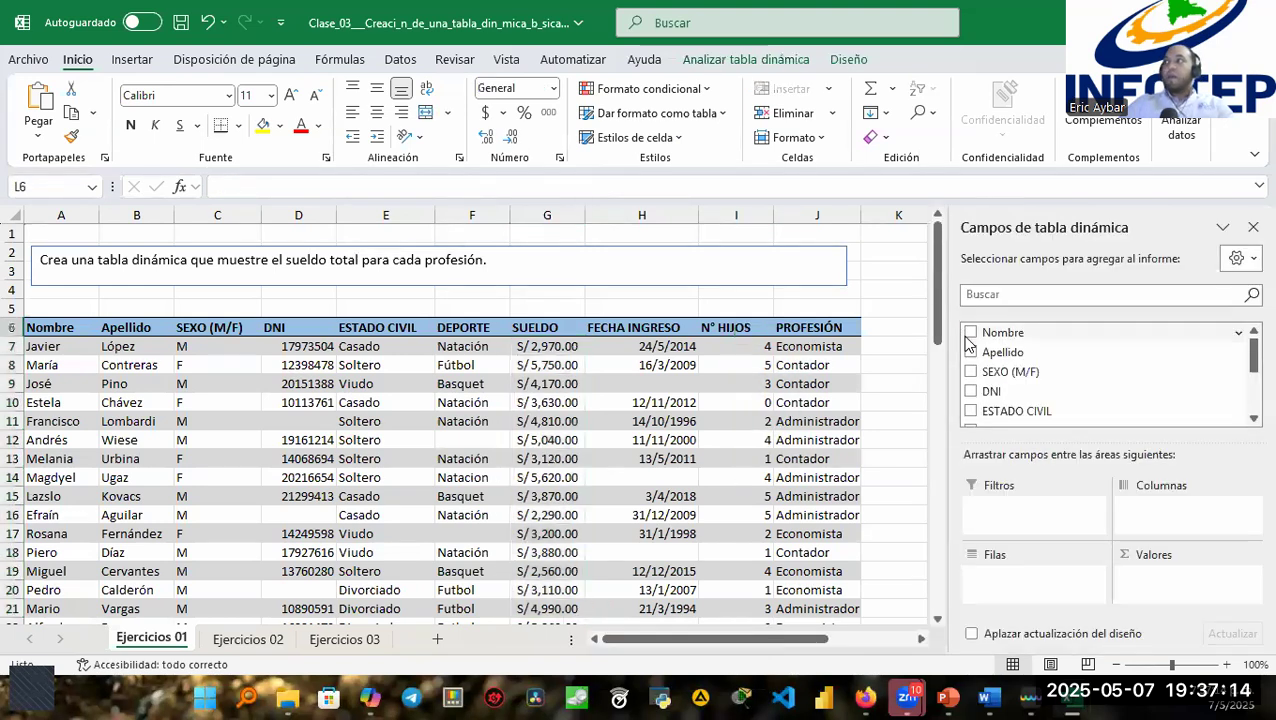
{"action": "left_click", "coordinate": [498, 383]}
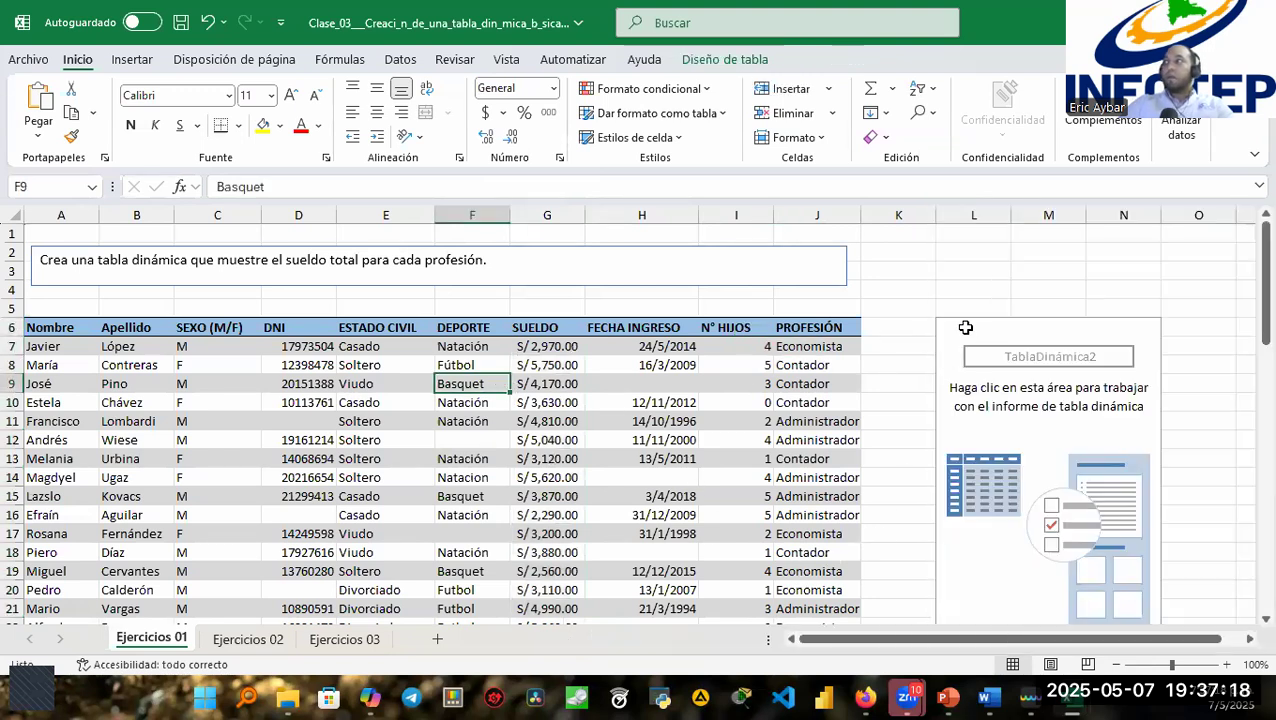
{"action": "left_click", "coordinate": [961, 326]}
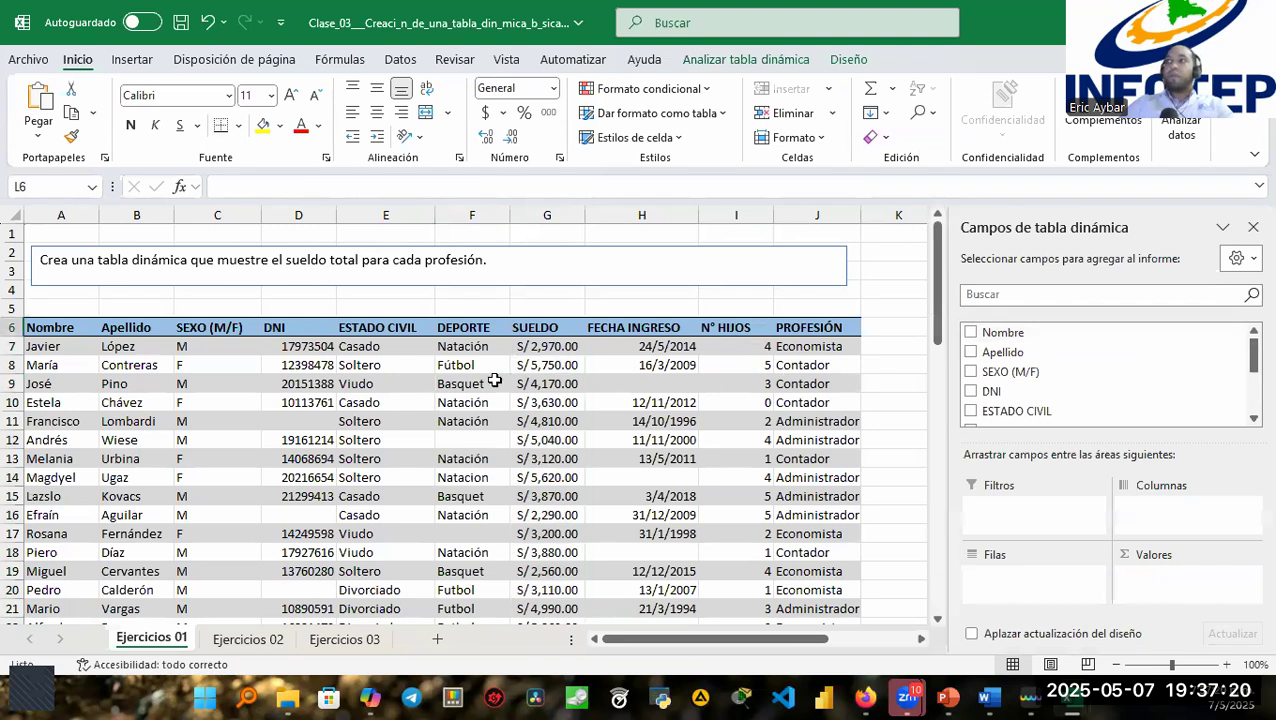
{"action": "left_click", "coordinate": [478, 379]}
{"action": "left_click", "coordinate": [998, 328]}
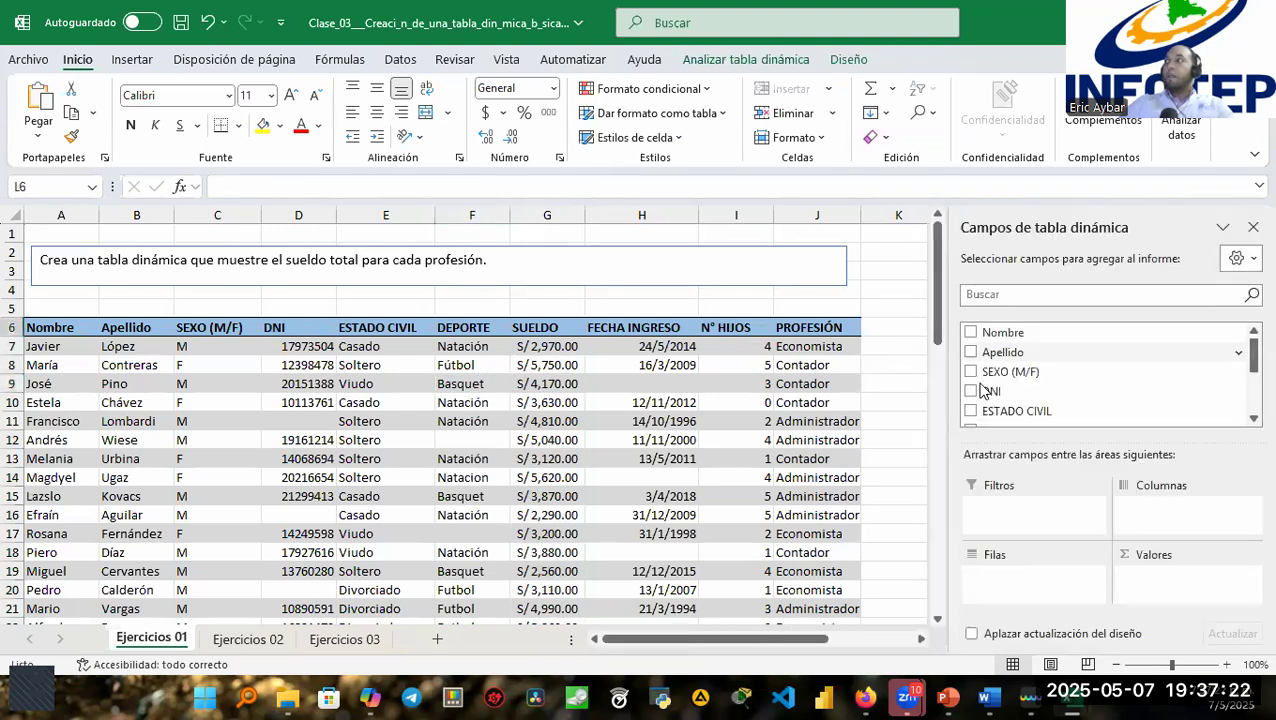
Add the PROFESIÓN field to the rows area of the pivot table.
{"action": "left_click_drag", "start_coordinate": [815, 632], "coordinate": [903, 636]}
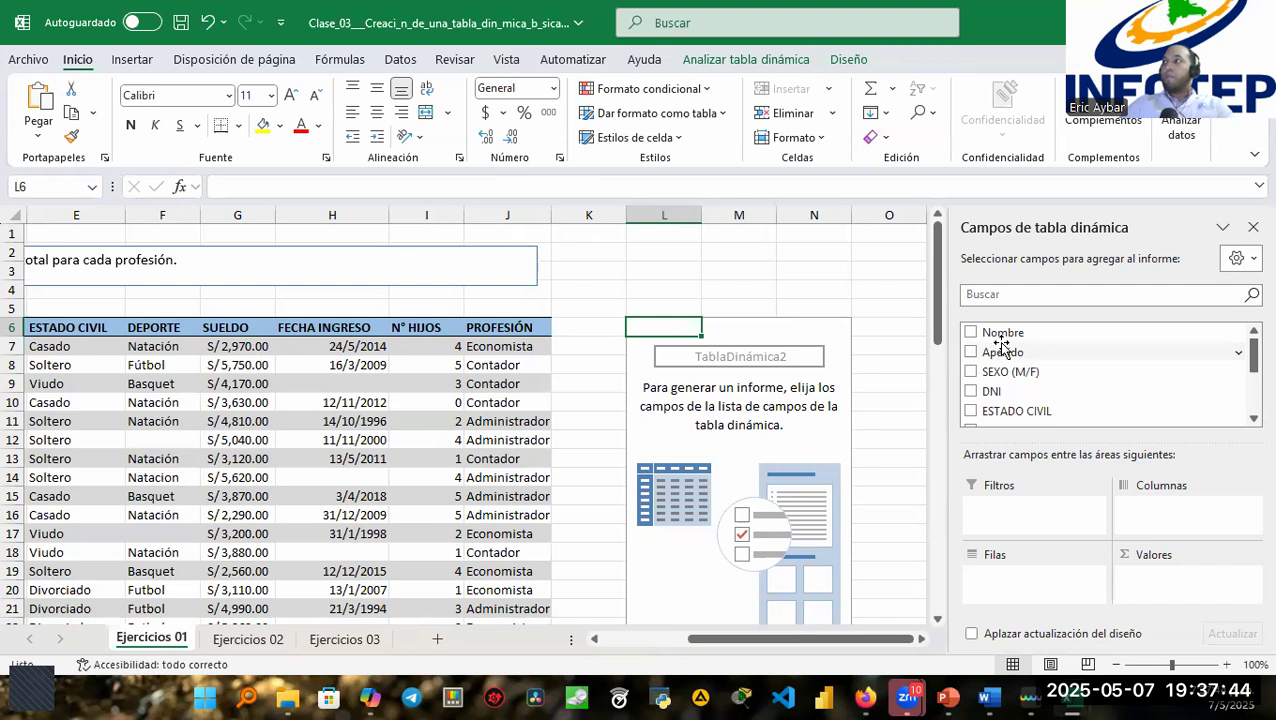
{"action": "left_click_drag", "start_coordinate": [766, 638], "coordinate": [626, 636]}
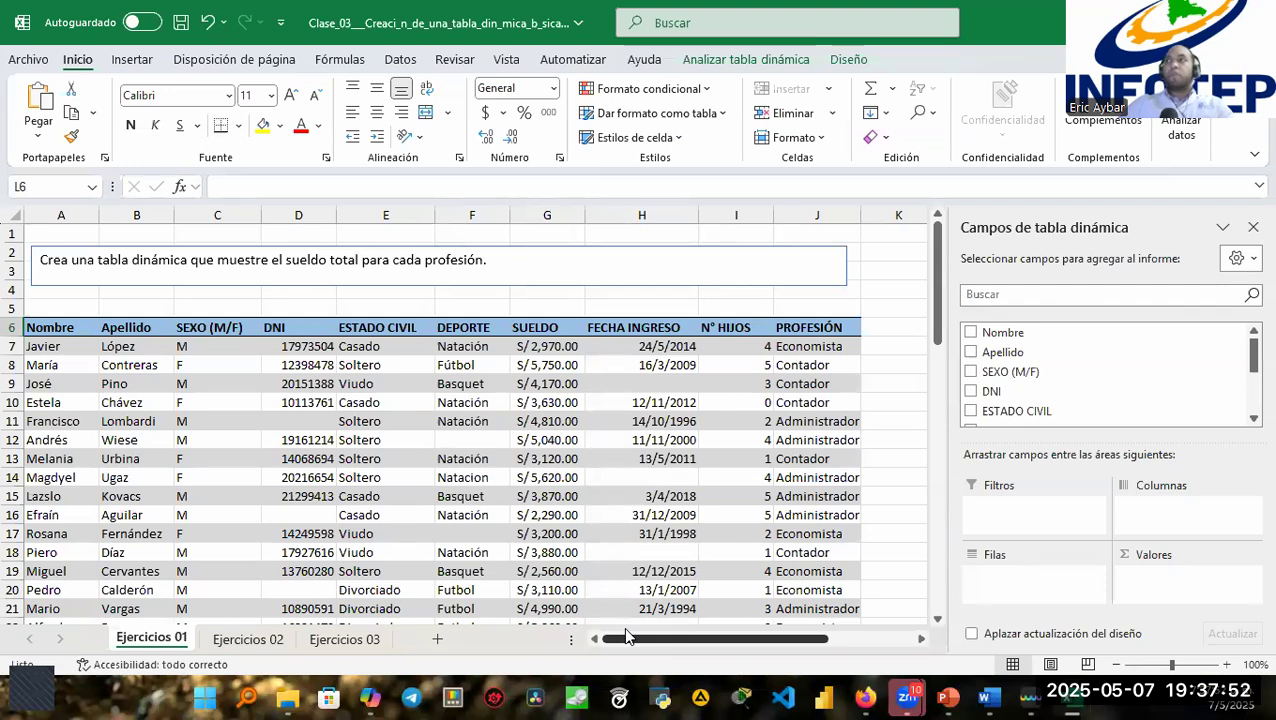
{"action": "left_click_drag", "start_coordinate": [632, 637], "coordinate": [718, 637]}
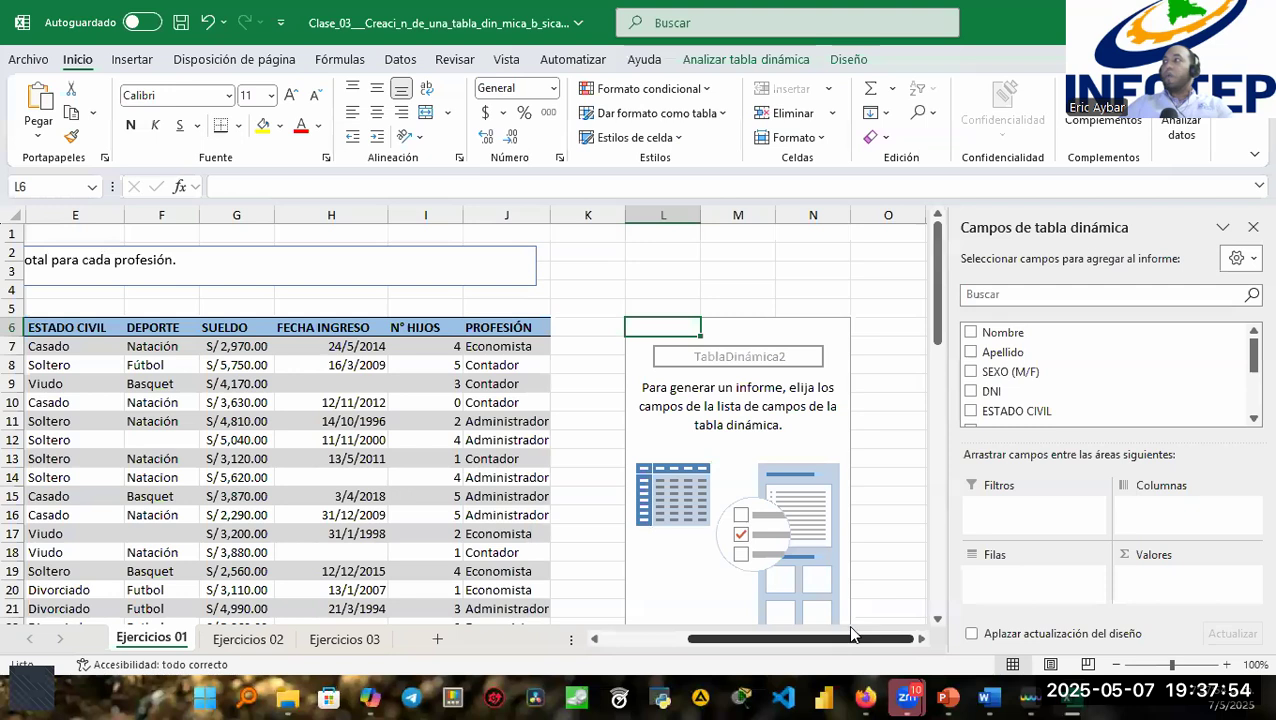
{"action": "left_click_drag", "start_coordinate": [1253, 366], "coordinate": [1253, 384]}
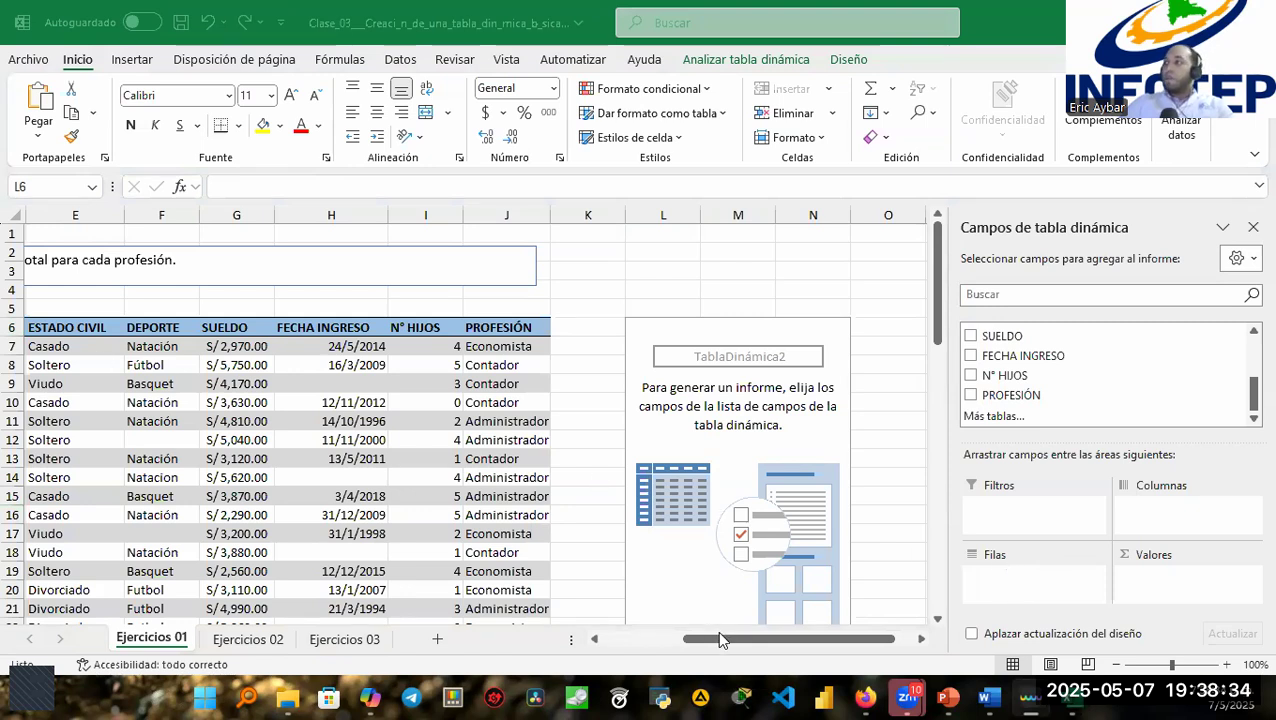
{"action": "left_click_drag", "start_coordinate": [717, 638], "coordinate": [755, 649]}
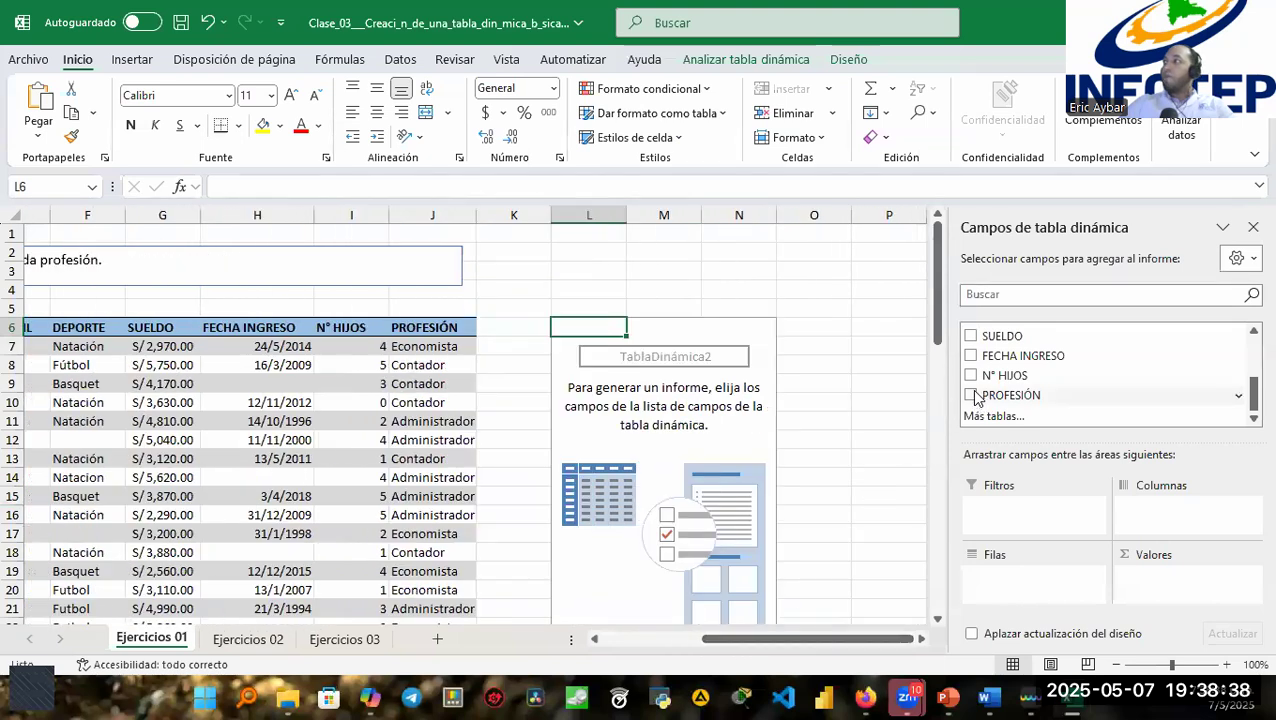
{"action": "left_click_drag", "start_coordinate": [977, 397], "coordinate": [1010, 585]}
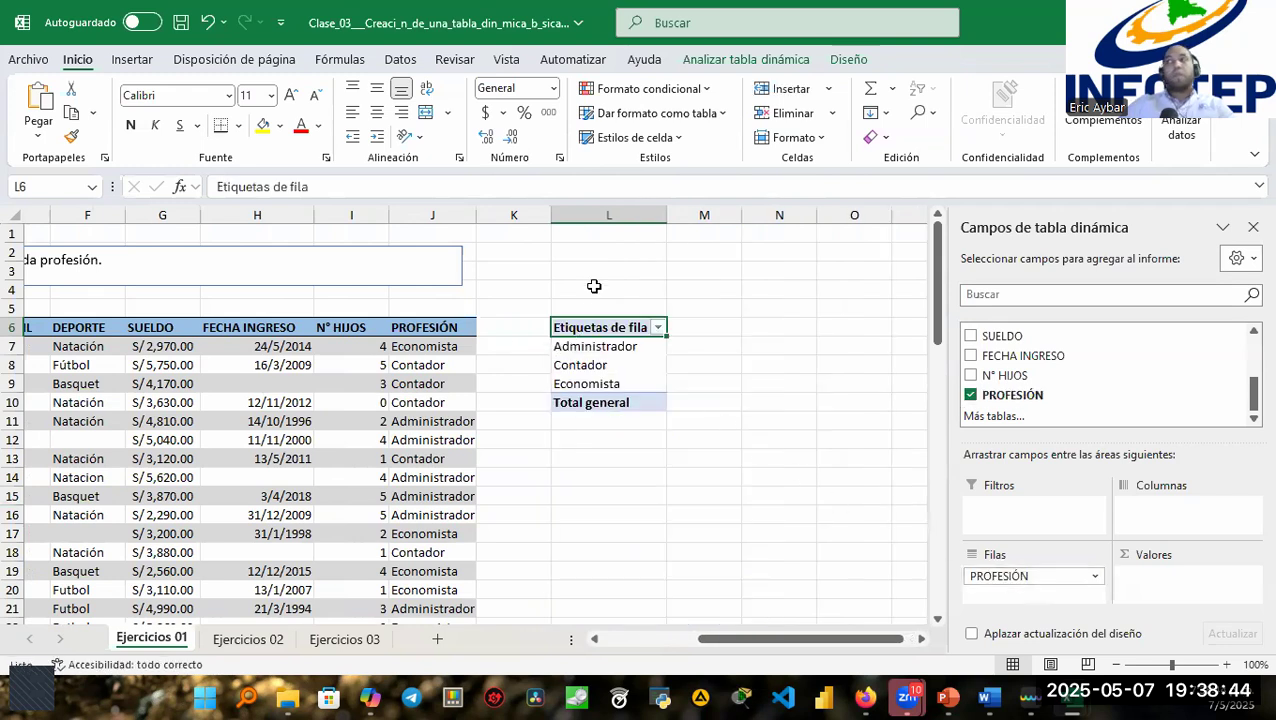
Examine the pivot table's profession row labels in column L and the empty cells on either side of them.
{"action": "left_click", "coordinate": [602, 214]}
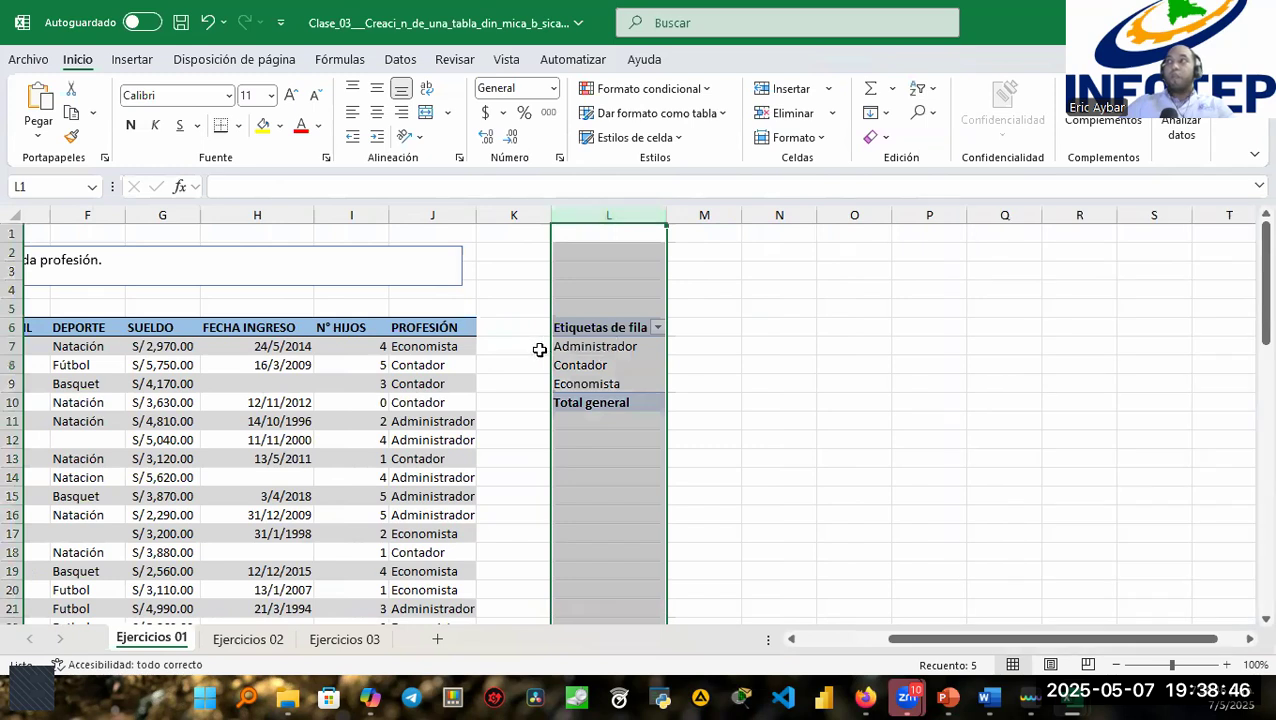
{"action": "left_click", "coordinate": [503, 346]}
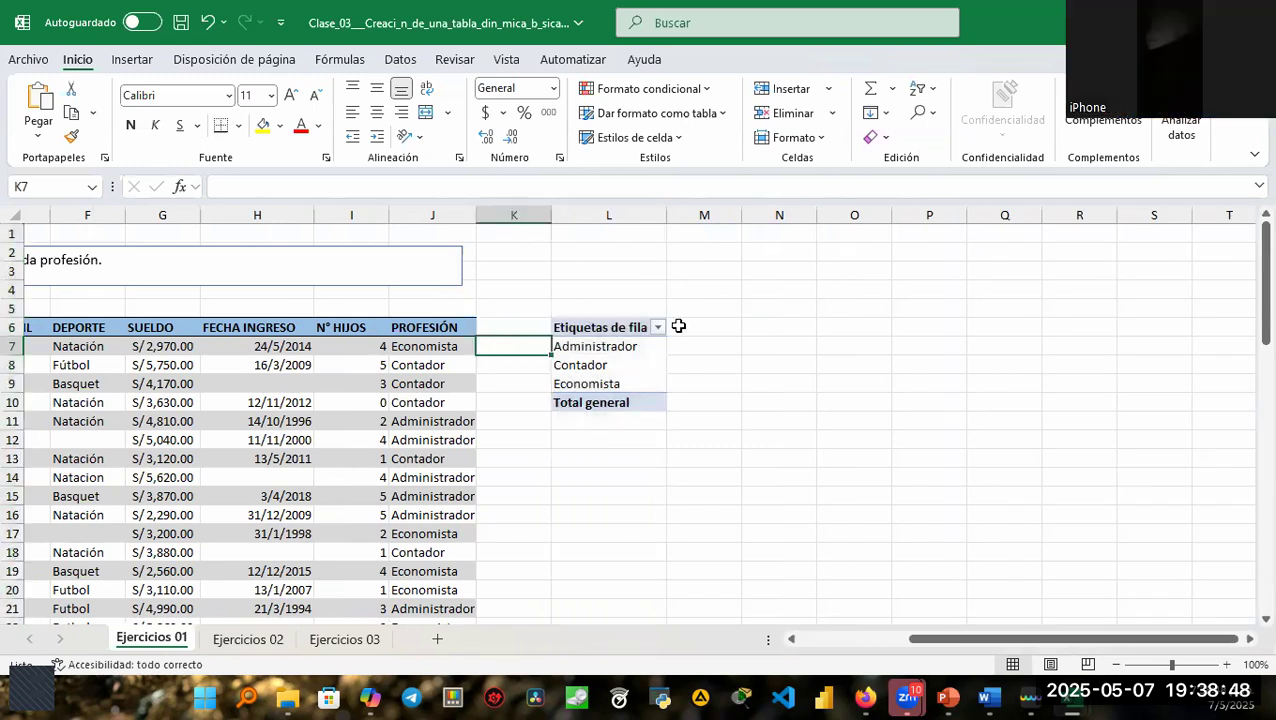
{"action": "left_click", "coordinate": [621, 346]}
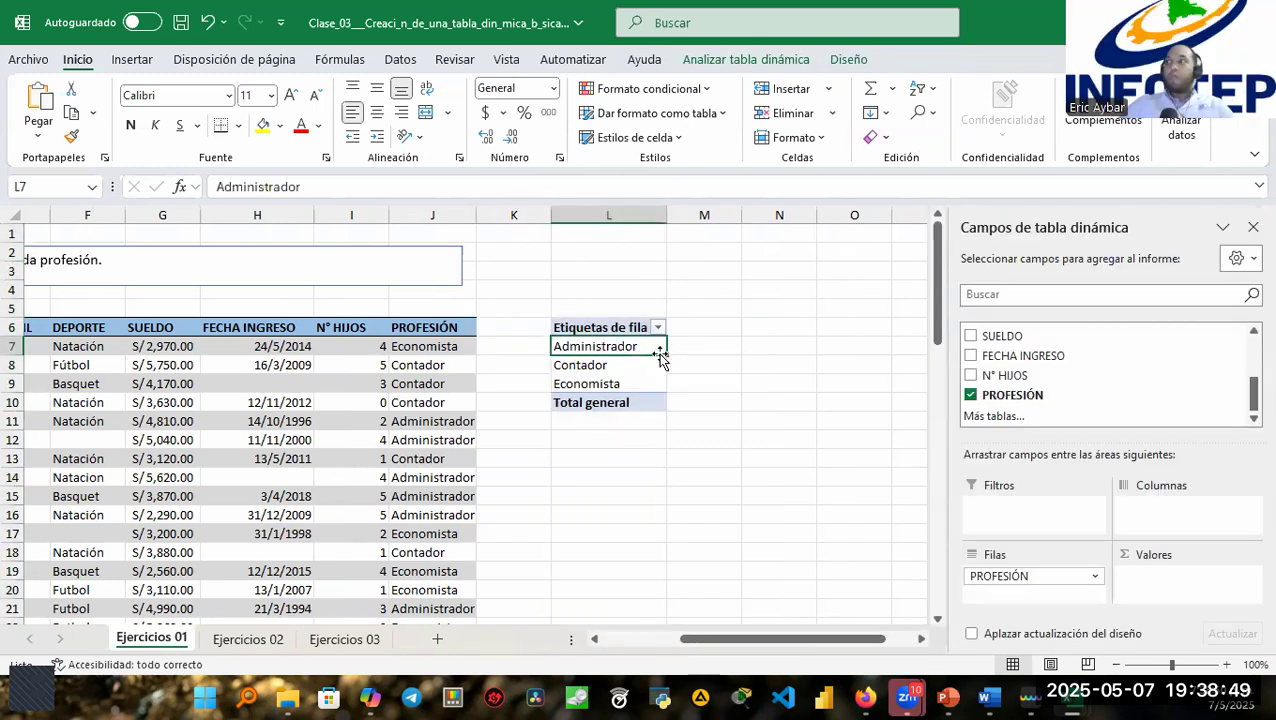
{"action": "left_click", "coordinate": [718, 348]}
{"action": "left_click", "coordinate": [789, 343]}
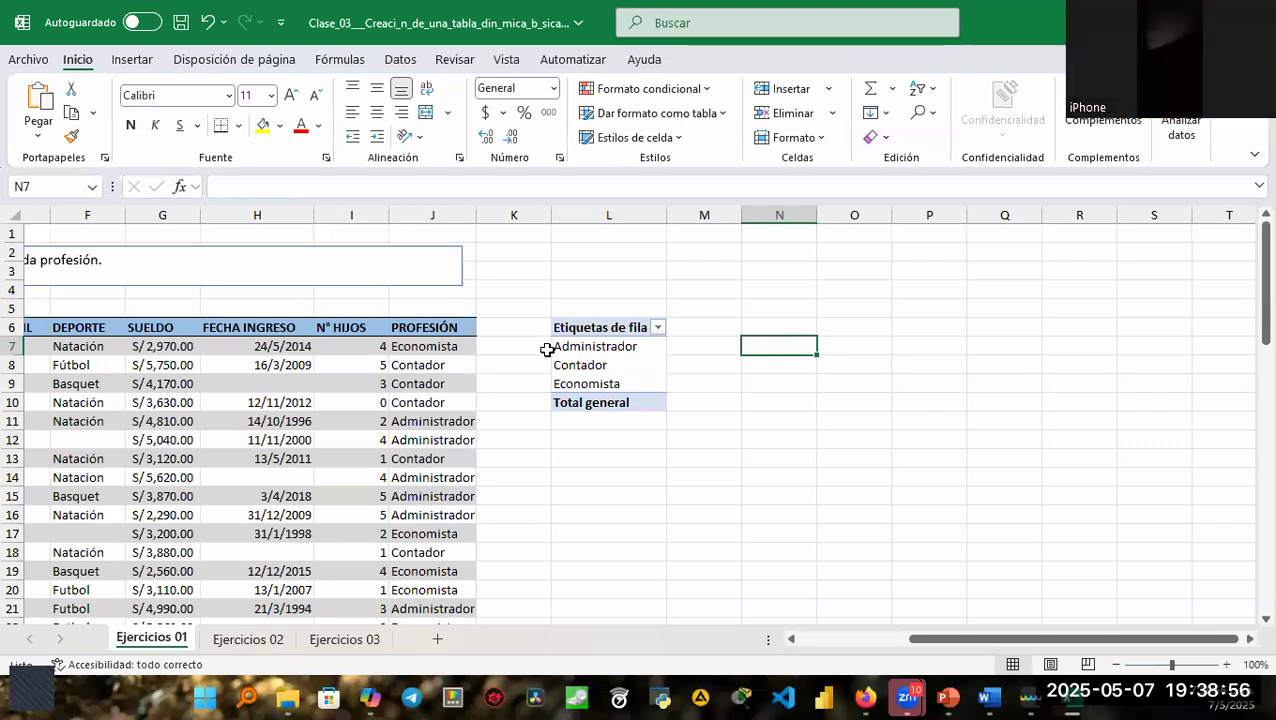
{"action": "left_click", "coordinate": [515, 344]}
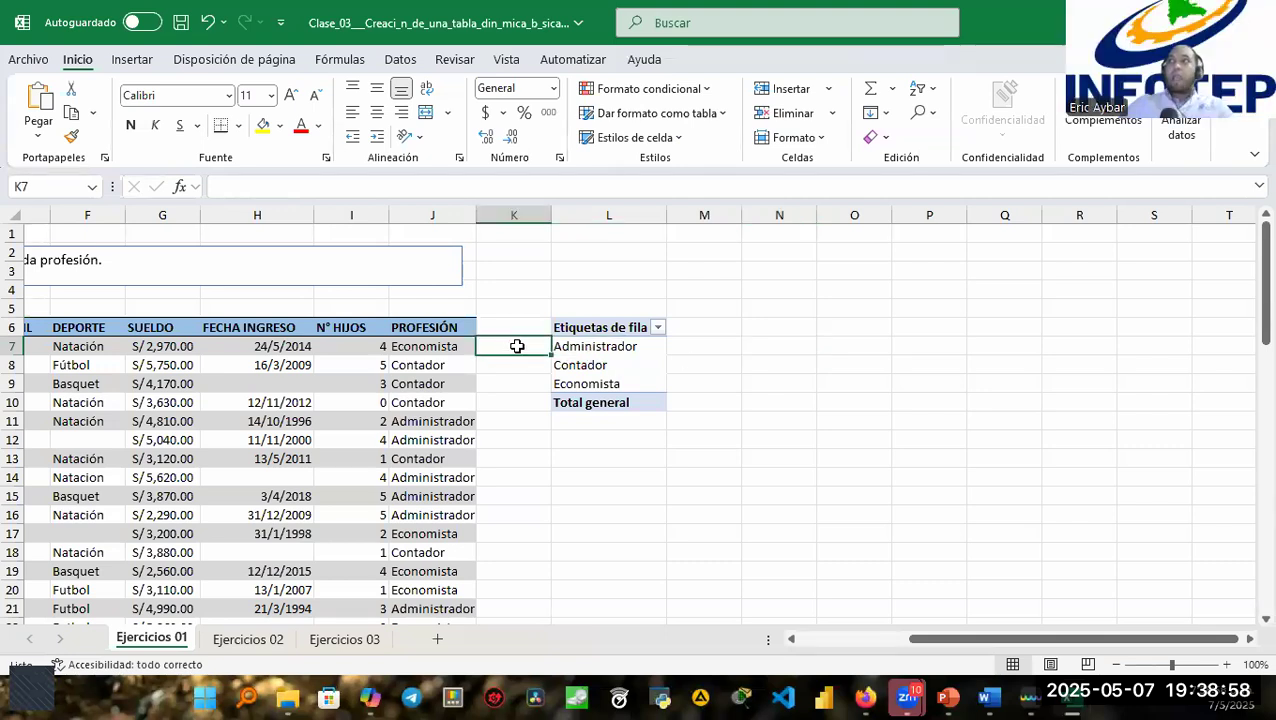
{"action": "left_click", "coordinate": [513, 363]}
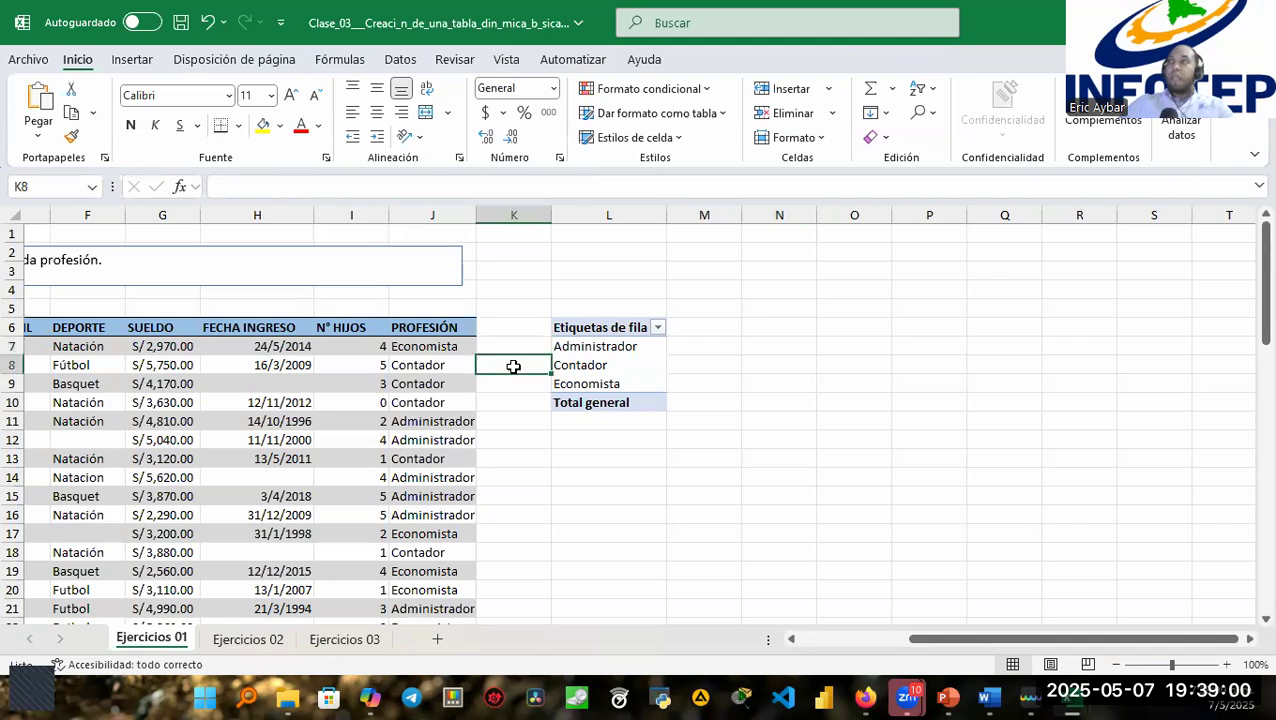
{"action": "left_click", "coordinate": [515, 384]}
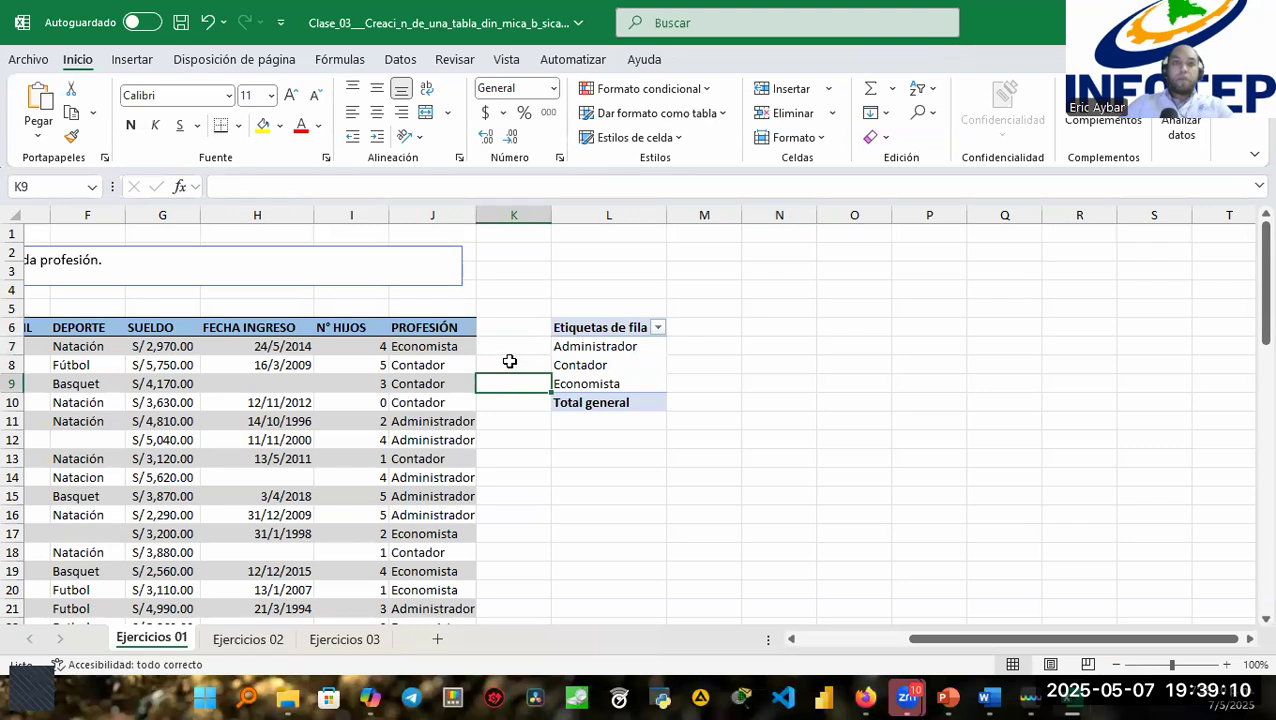
{"action": "left_click", "coordinate": [593, 328]}
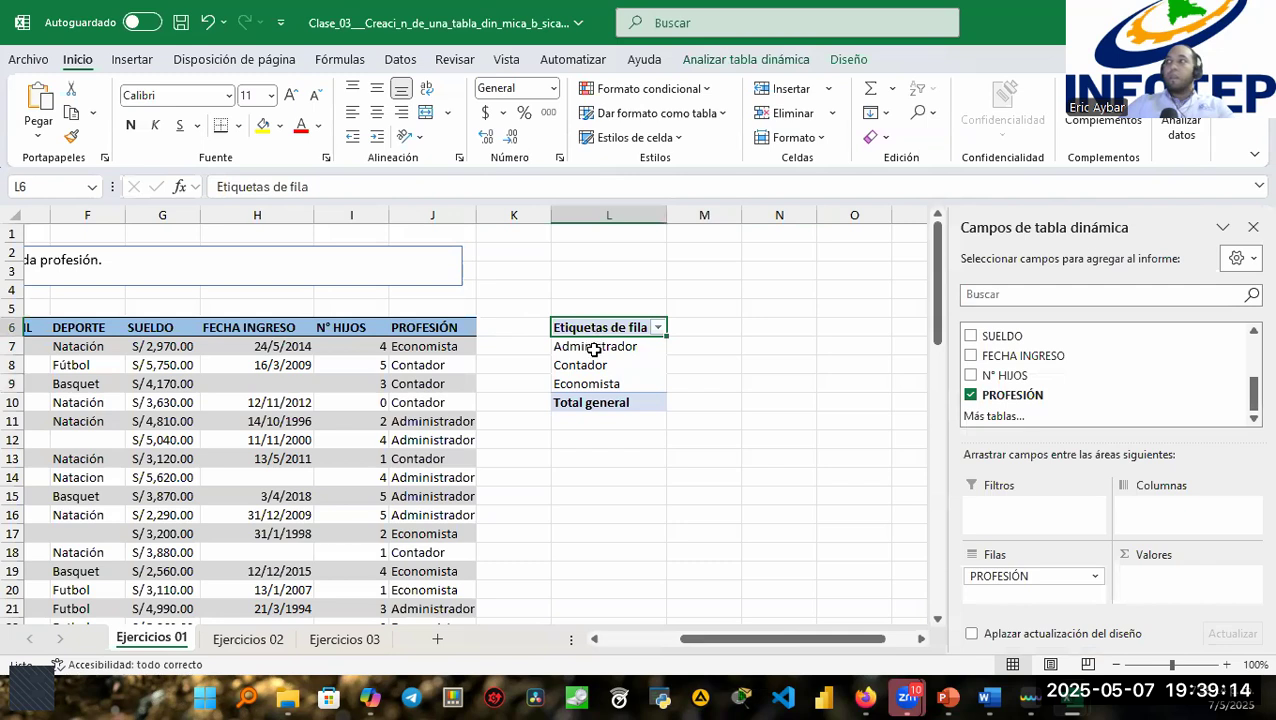
Remove the PROFESIÓN field from the pivot table and place it back in the rows area, checking column L.
{"action": "left_click", "coordinate": [970, 395]}
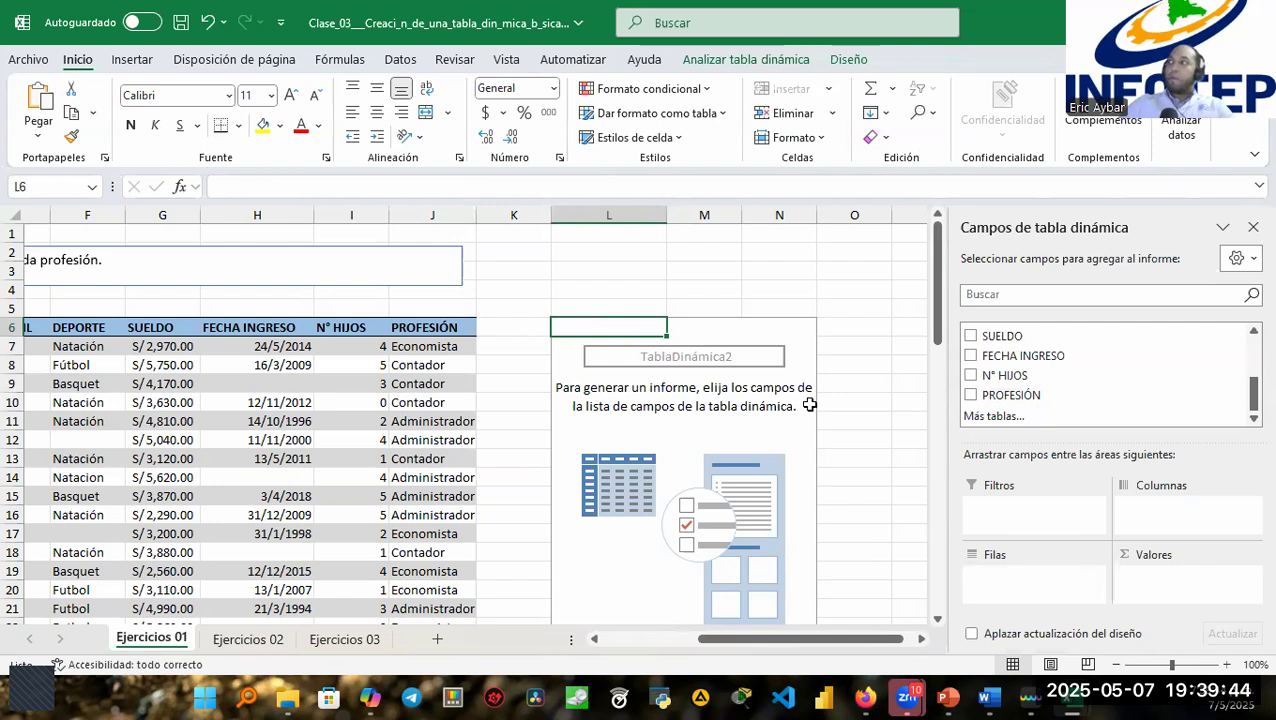
{"action": "left_click_drag", "start_coordinate": [985, 395], "coordinate": [1011, 580]}
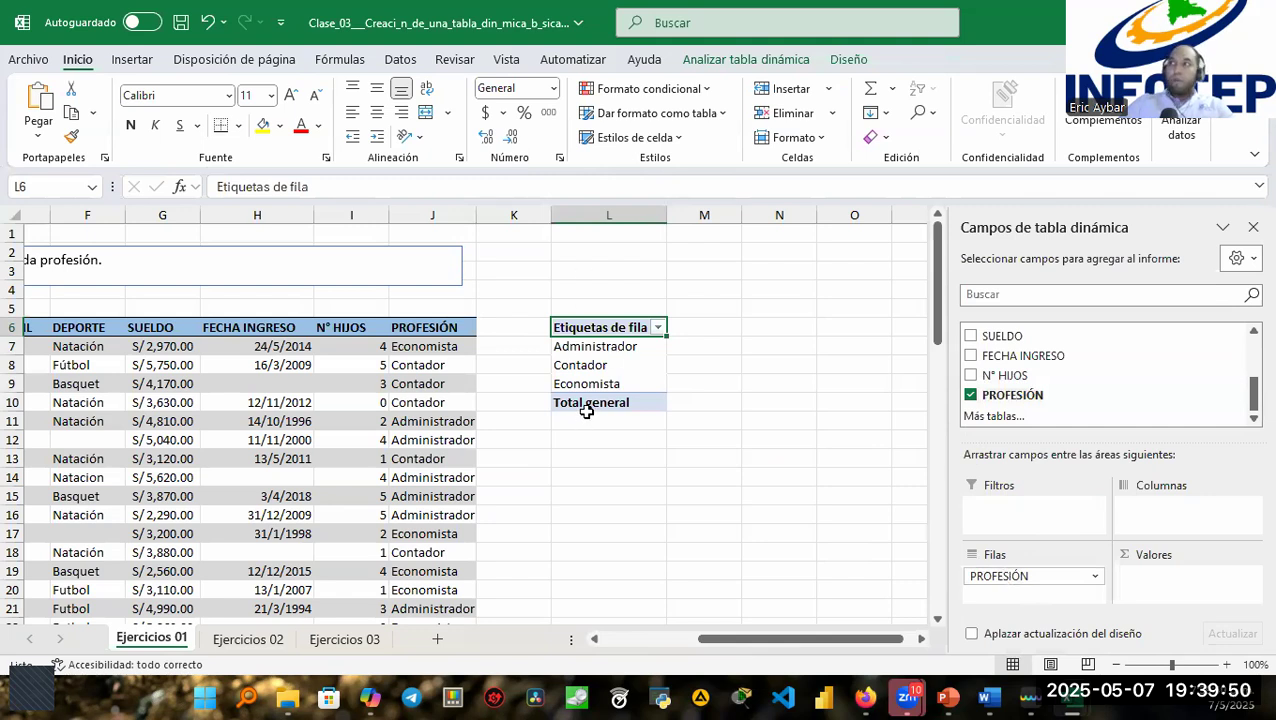
{"action": "left_click", "coordinate": [604, 213]}
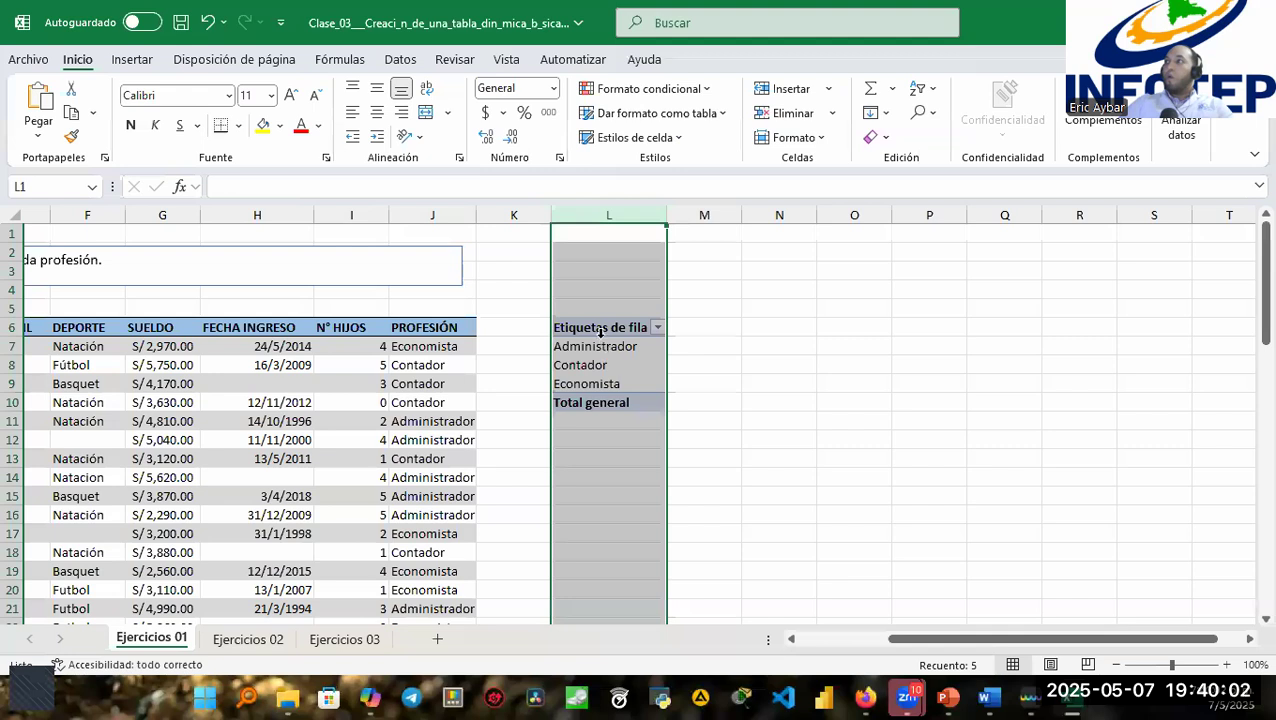
Move the PROFESIÓN field from the rows area to the columns area of the pivot table.
{"action": "left_click_drag", "start_coordinate": [641, 348], "coordinate": [610, 384]}
{"action": "left_click", "coordinate": [988, 396]}
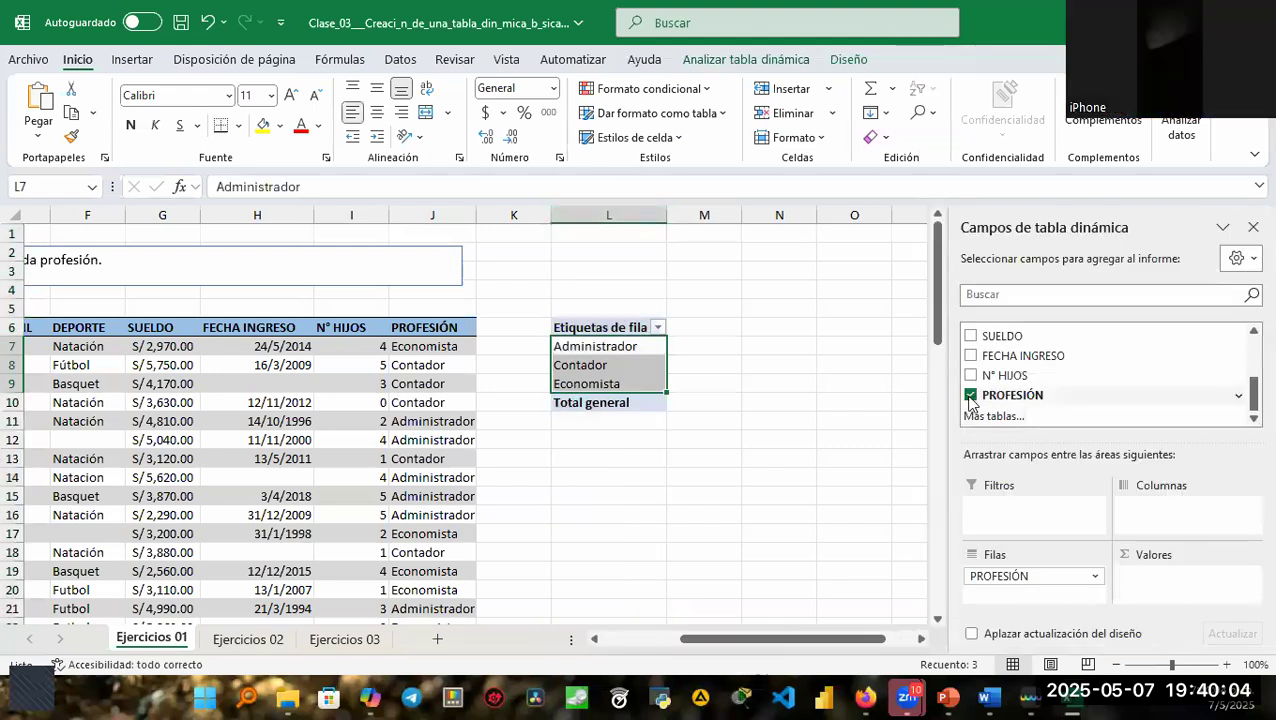
{"action": "left_click_drag", "start_coordinate": [990, 396], "coordinate": [1145, 510]}
{"action": "left_click_drag", "start_coordinate": [783, 636], "coordinate": [848, 645]}
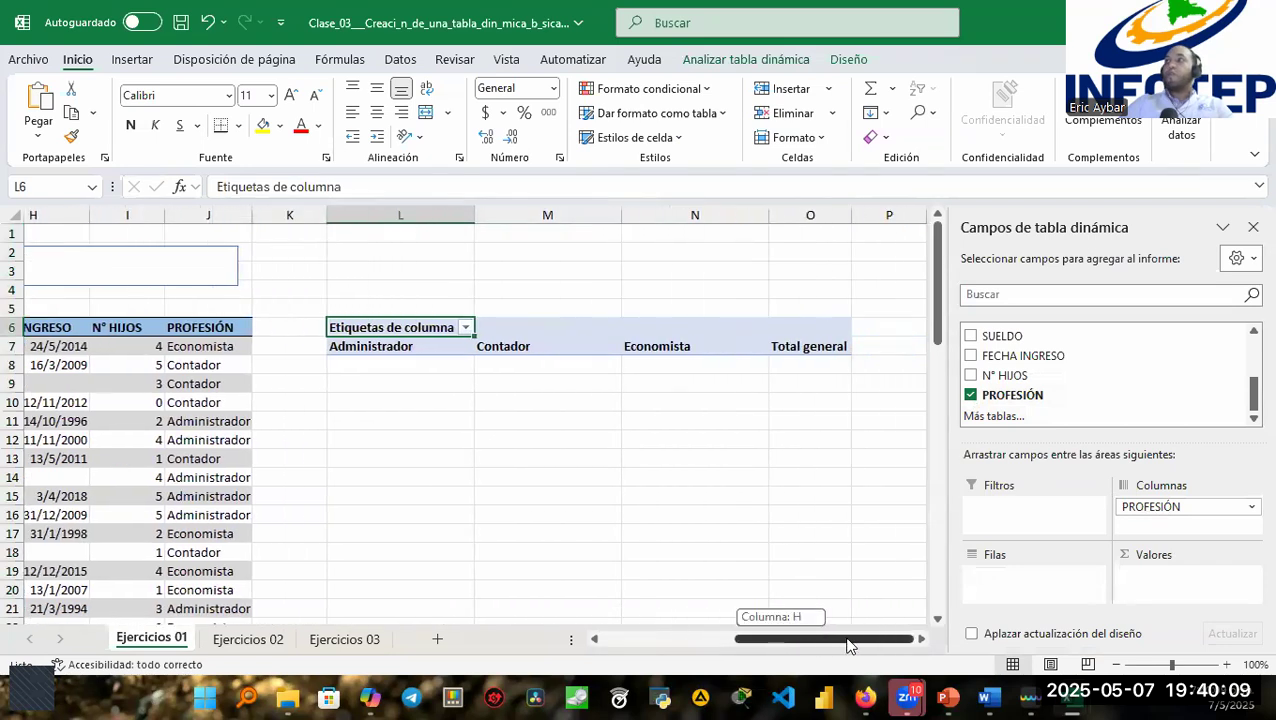
Examine how the profession labels and the Total general label are laid out across columns L to O.
{"action": "left_click", "coordinate": [378, 345]}
{"action": "left_click", "coordinate": [555, 349]}
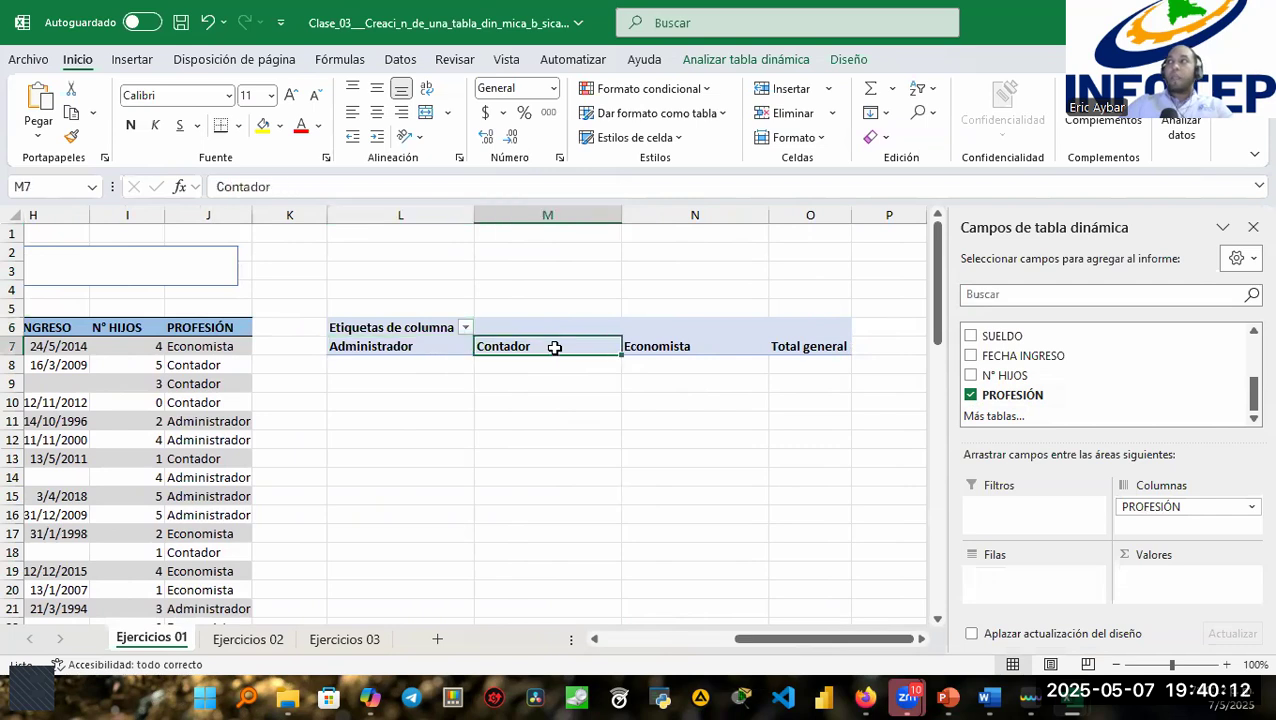
{"action": "left_click", "coordinate": [697, 346]}
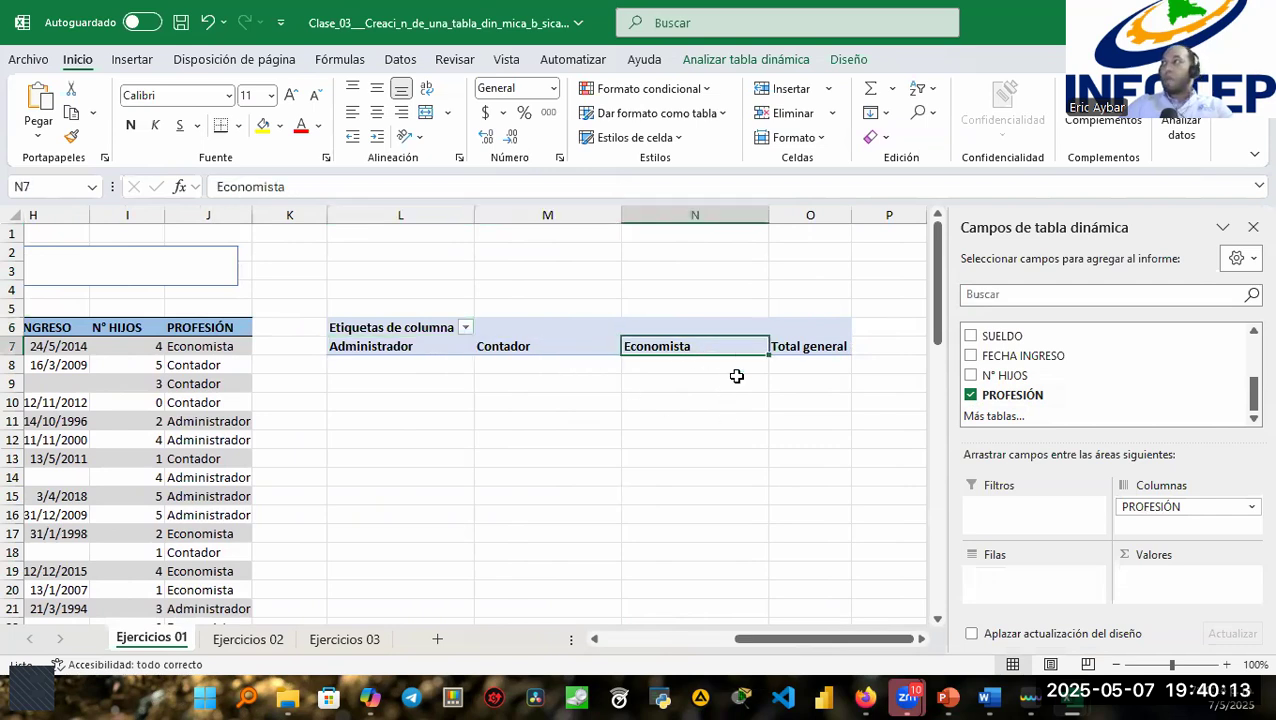
{"action": "left_click", "coordinate": [813, 345]}
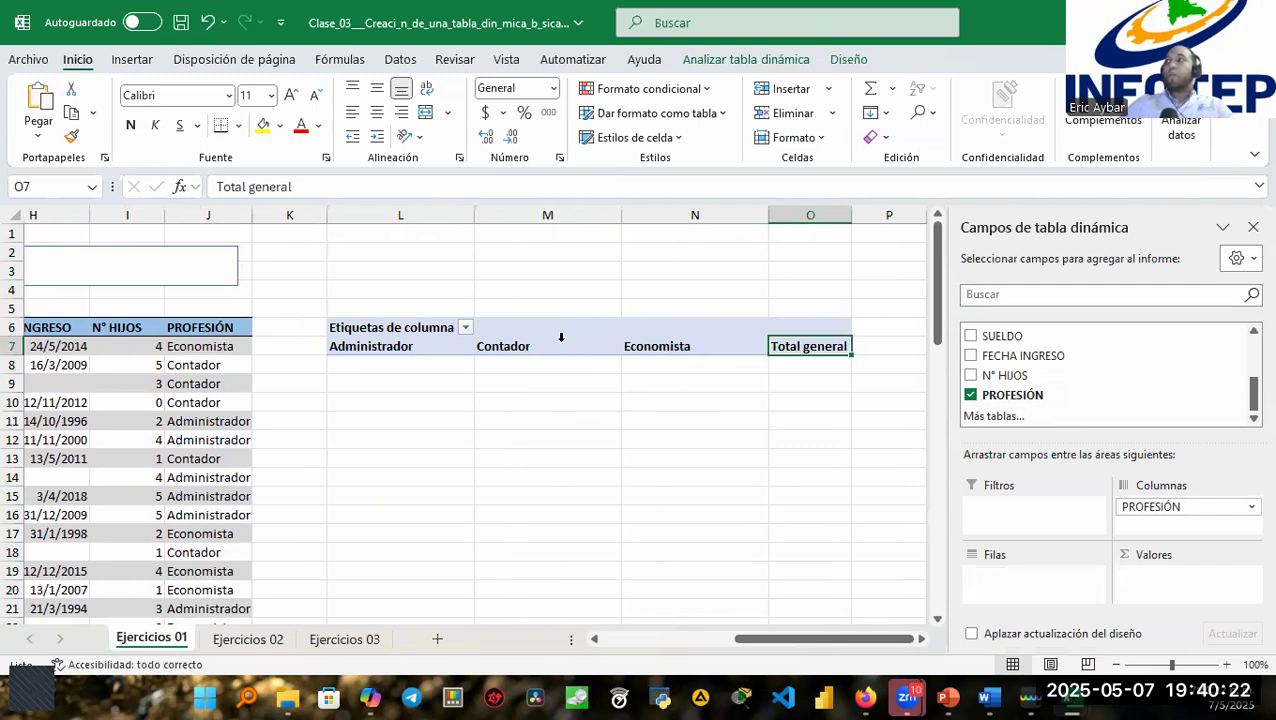
{"action": "left_click", "coordinate": [413, 210]}
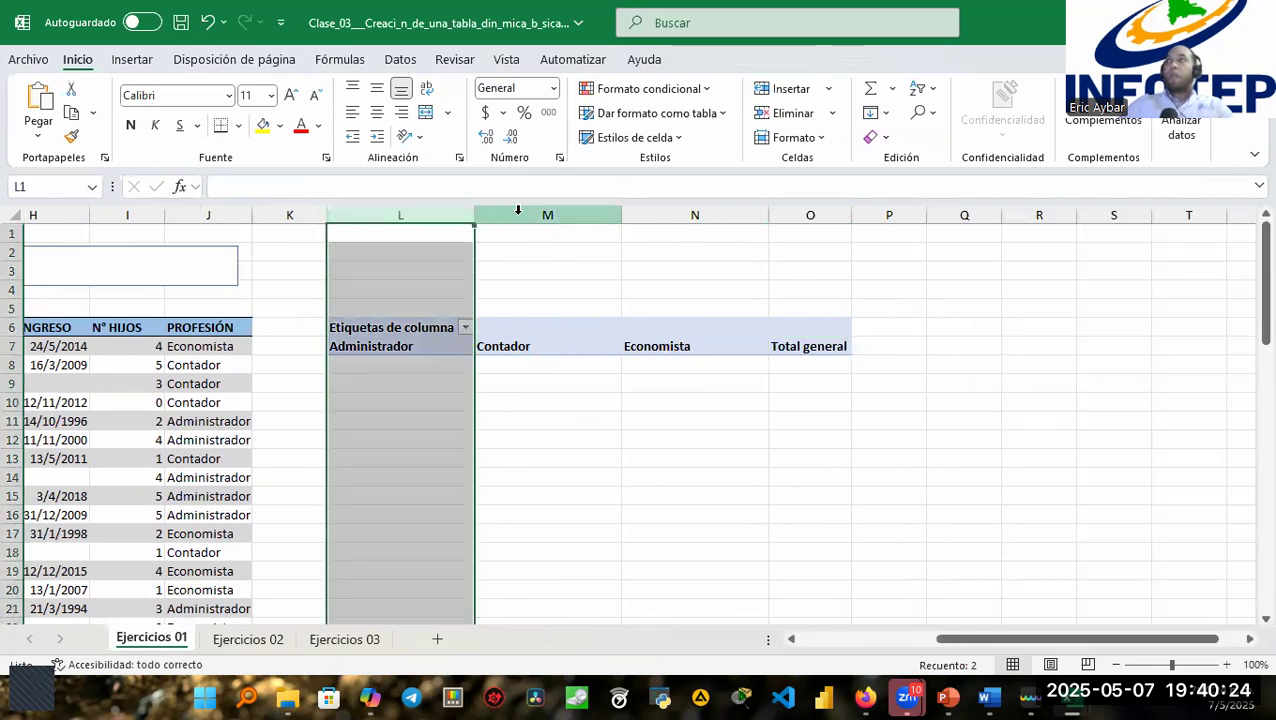
{"action": "left_click", "coordinate": [513, 210]}
{"action": "left_click", "coordinate": [700, 212]}
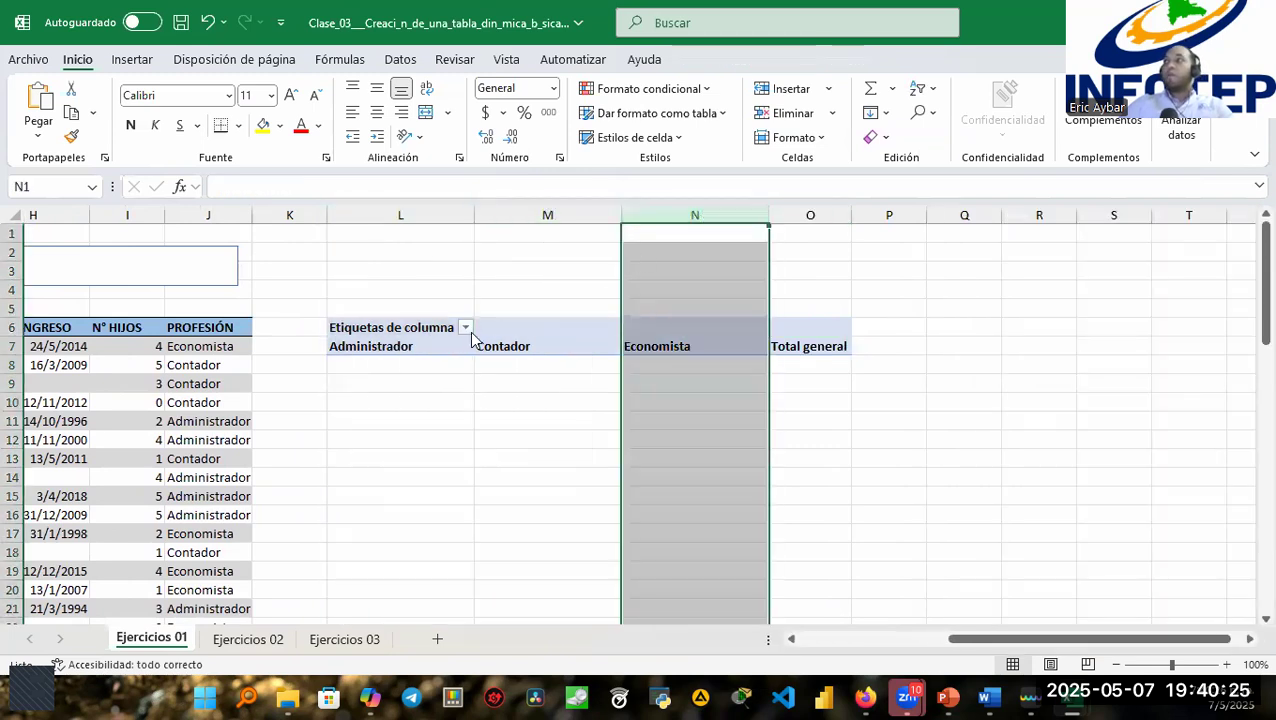
Take the PROFESIÓN field out of the columns area and place it back in the rows area.
{"action": "left_click", "coordinate": [393, 345]}
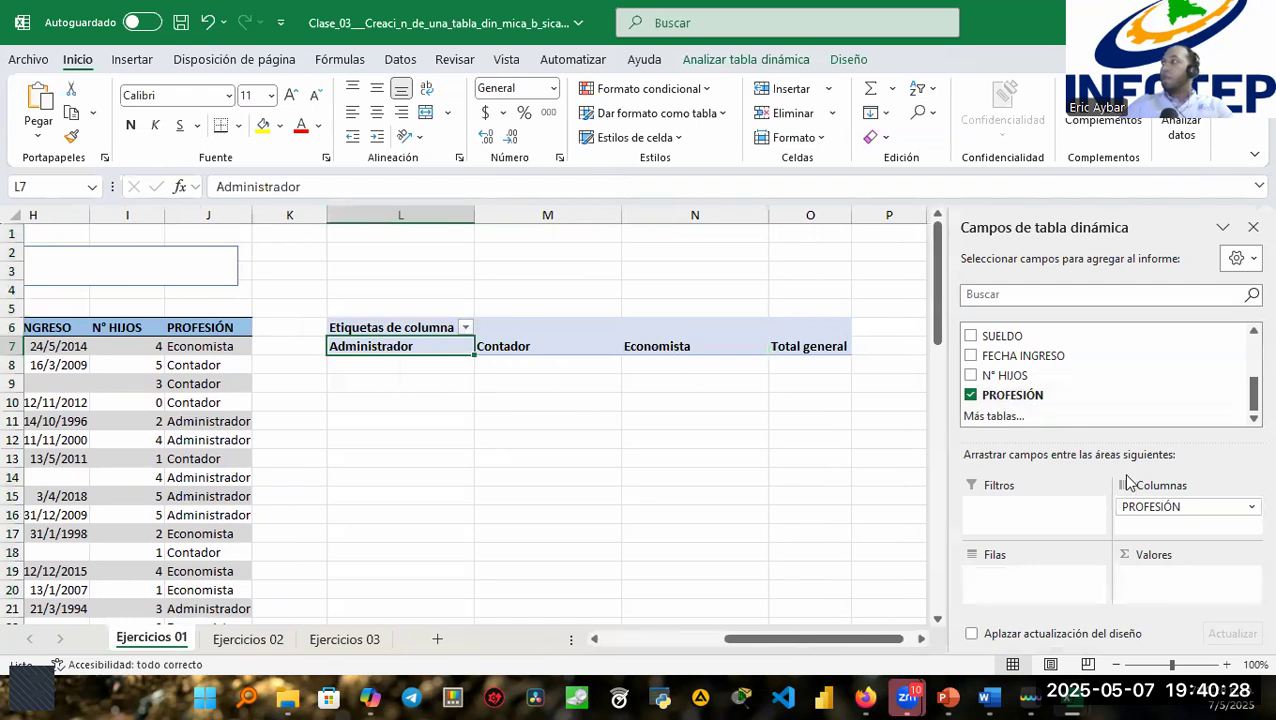
{"action": "left_click", "coordinate": [972, 396]}
{"action": "left_click_drag", "start_coordinate": [1010, 396], "coordinate": [1005, 585]}
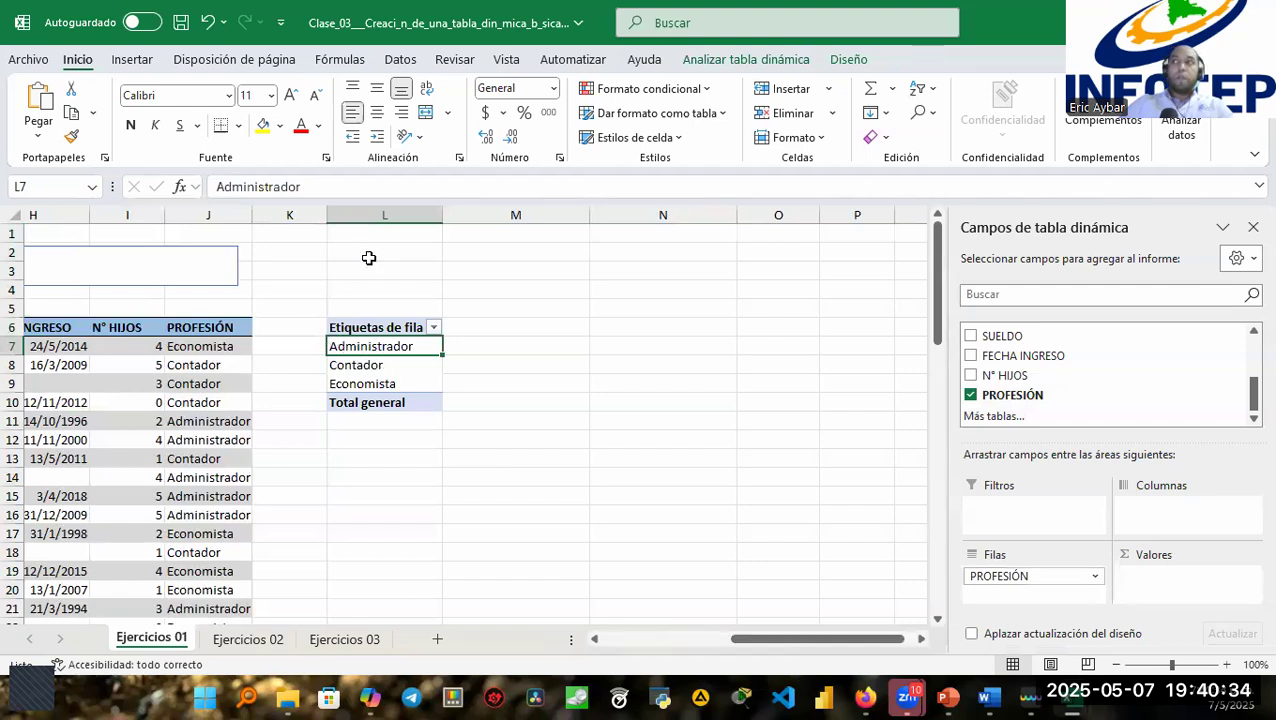
Examine sheet rows 7, 8 and 9 one at a time to match each with its profession label.
{"action": "left_click", "coordinate": [297, 343]}
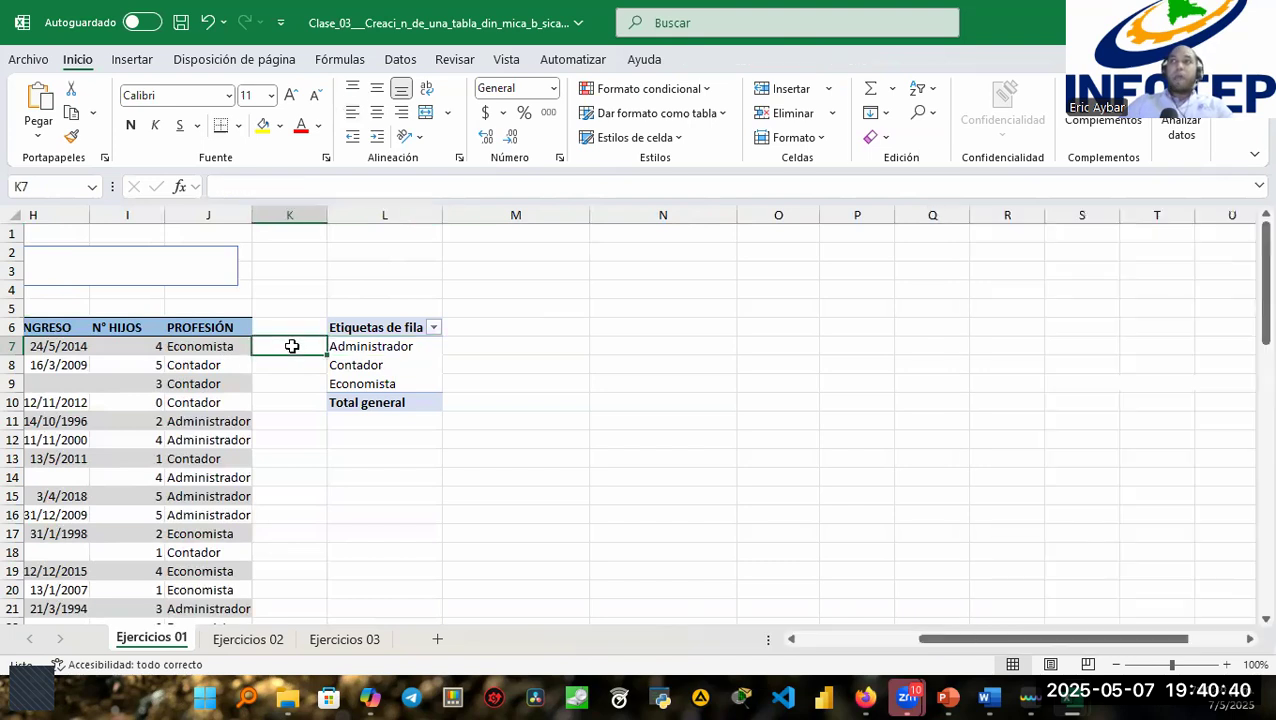
{"action": "left_click", "coordinate": [14, 345]}
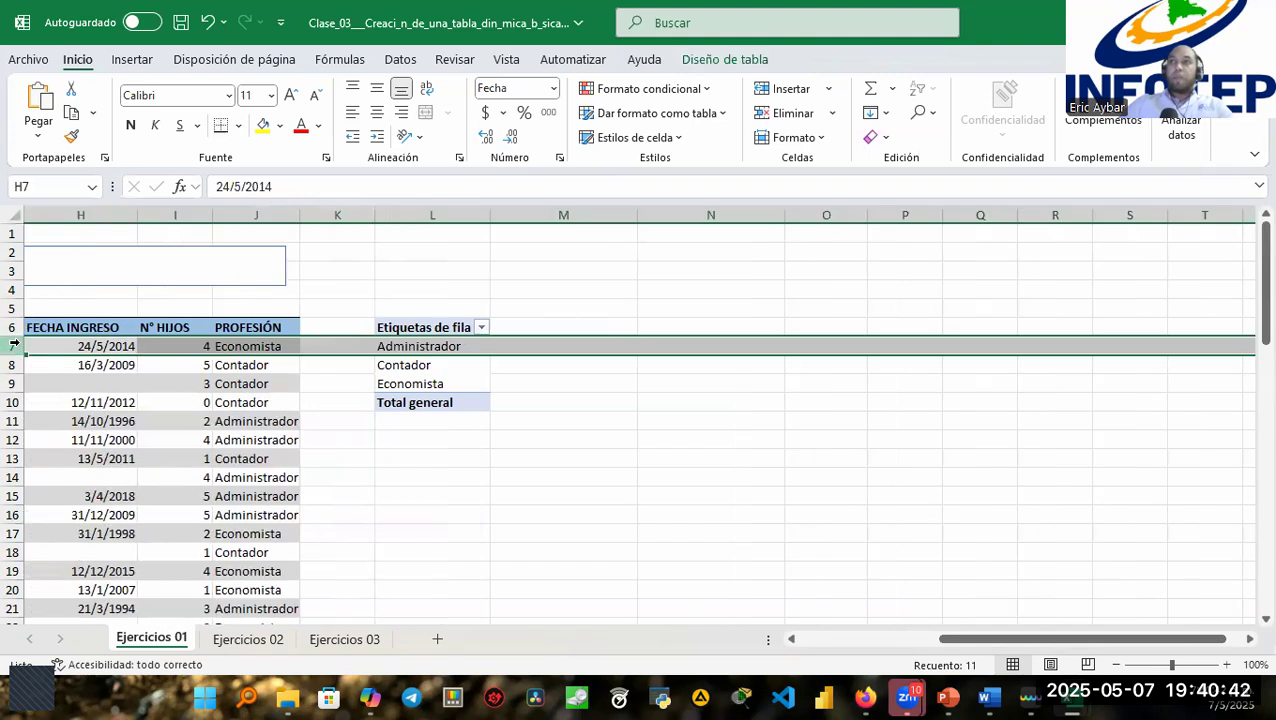
{"action": "left_click", "coordinate": [13, 365]}
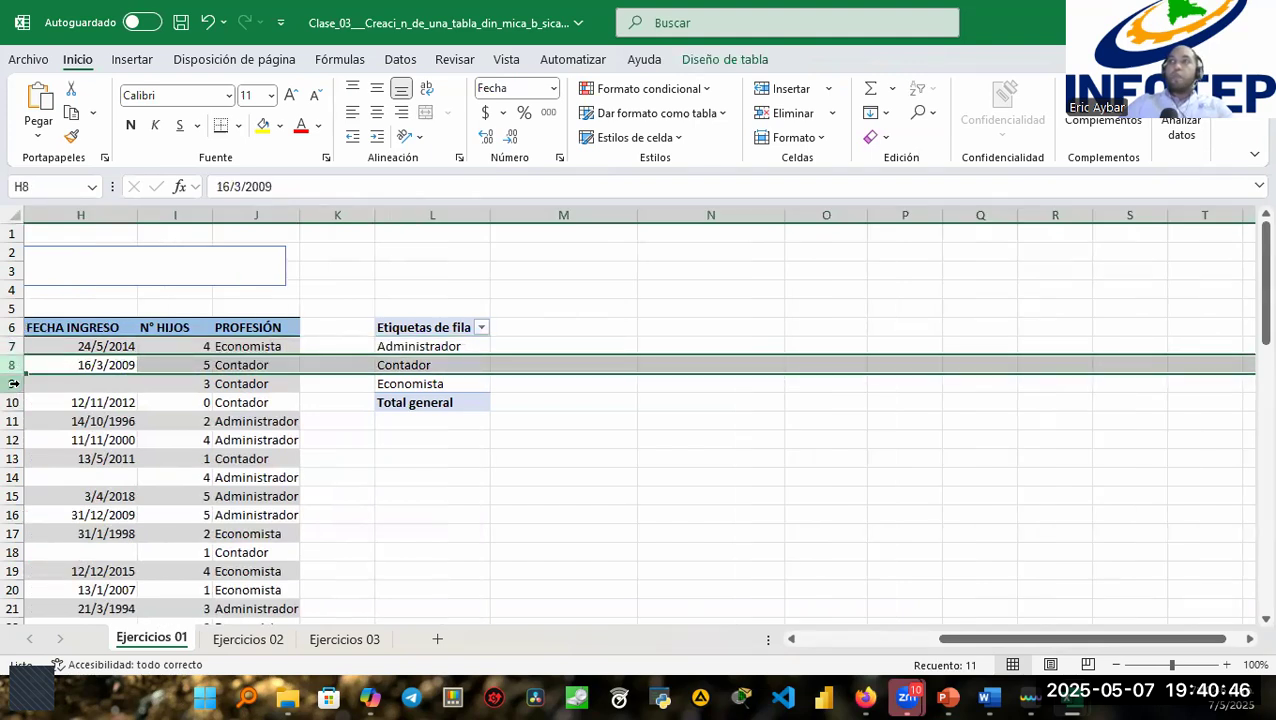
{"action": "left_click", "coordinate": [14, 383]}
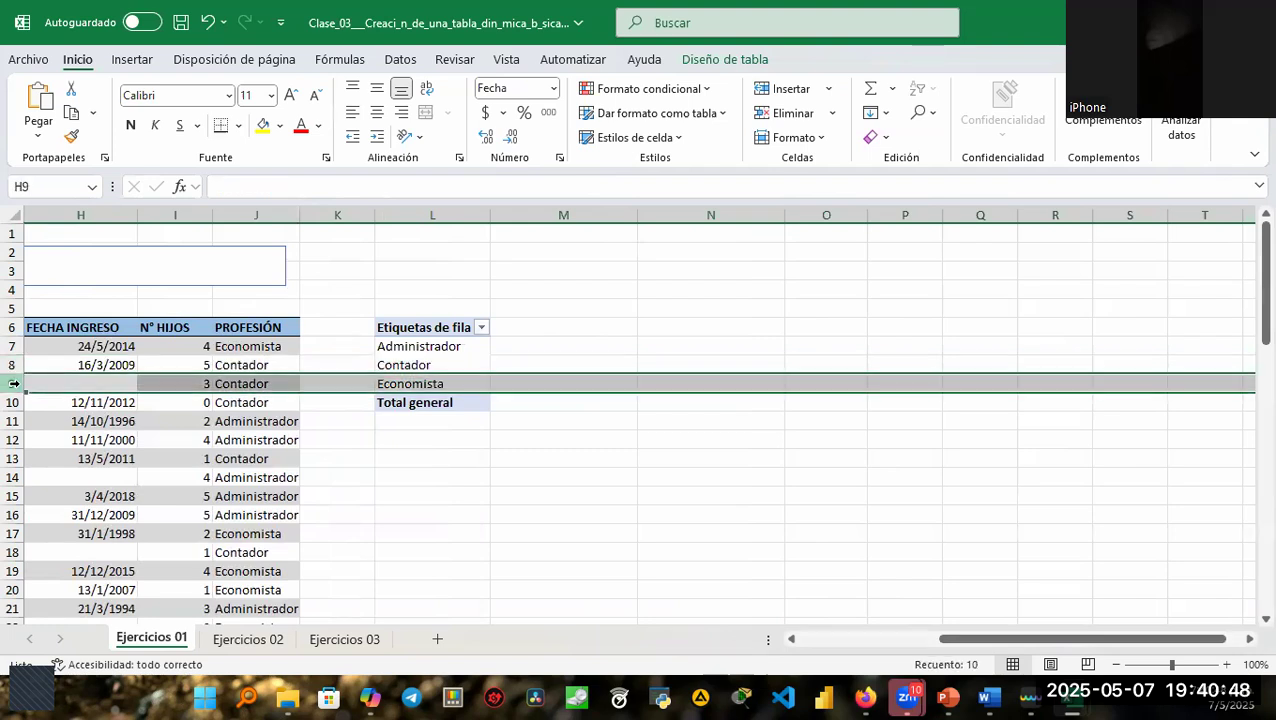
Examine the profession labels in column L and the adjacent empty cells K7 to K9.
{"action": "left_click", "coordinate": [432, 348]}
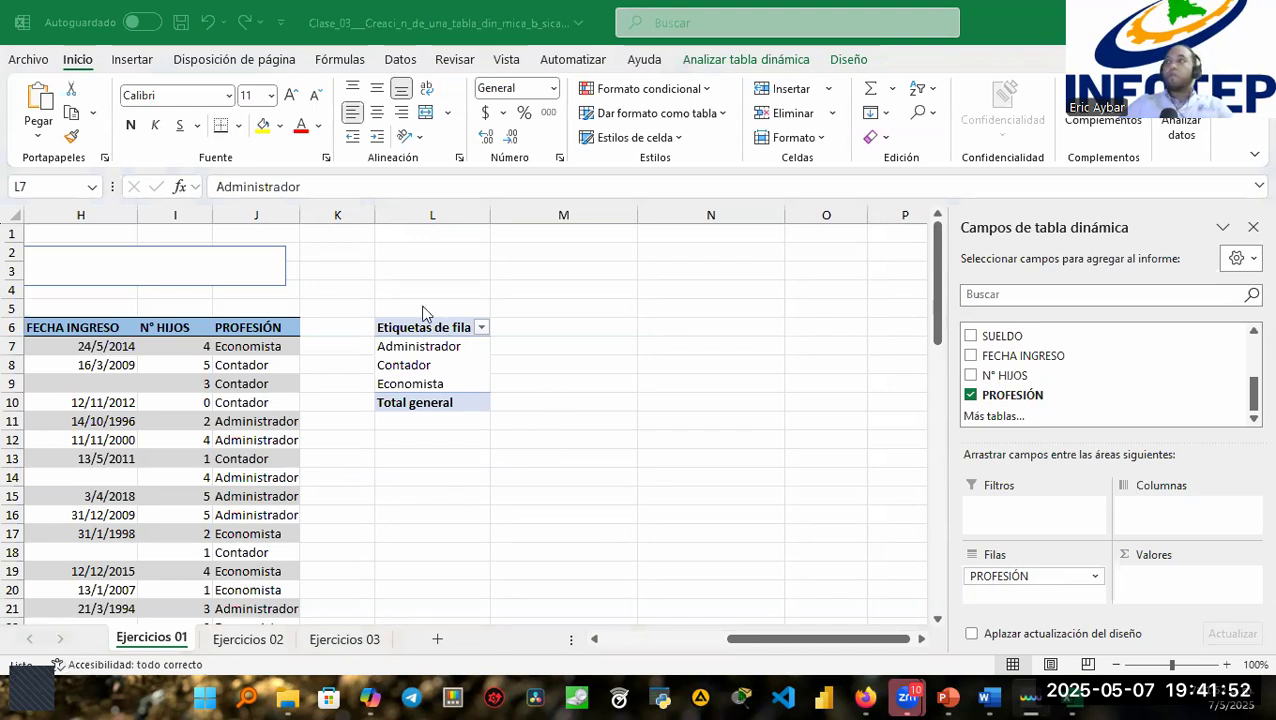
{"action": "left_click", "coordinate": [422, 209]}
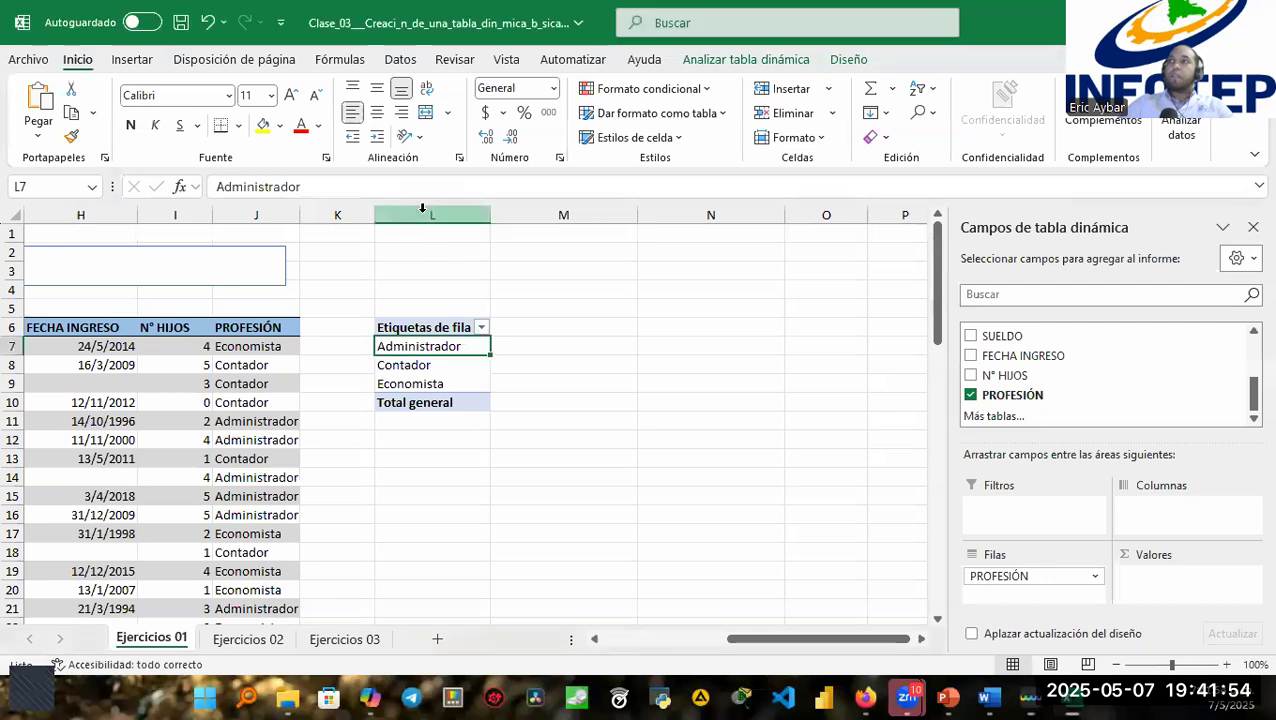
{"action": "left_click", "coordinate": [424, 213]}
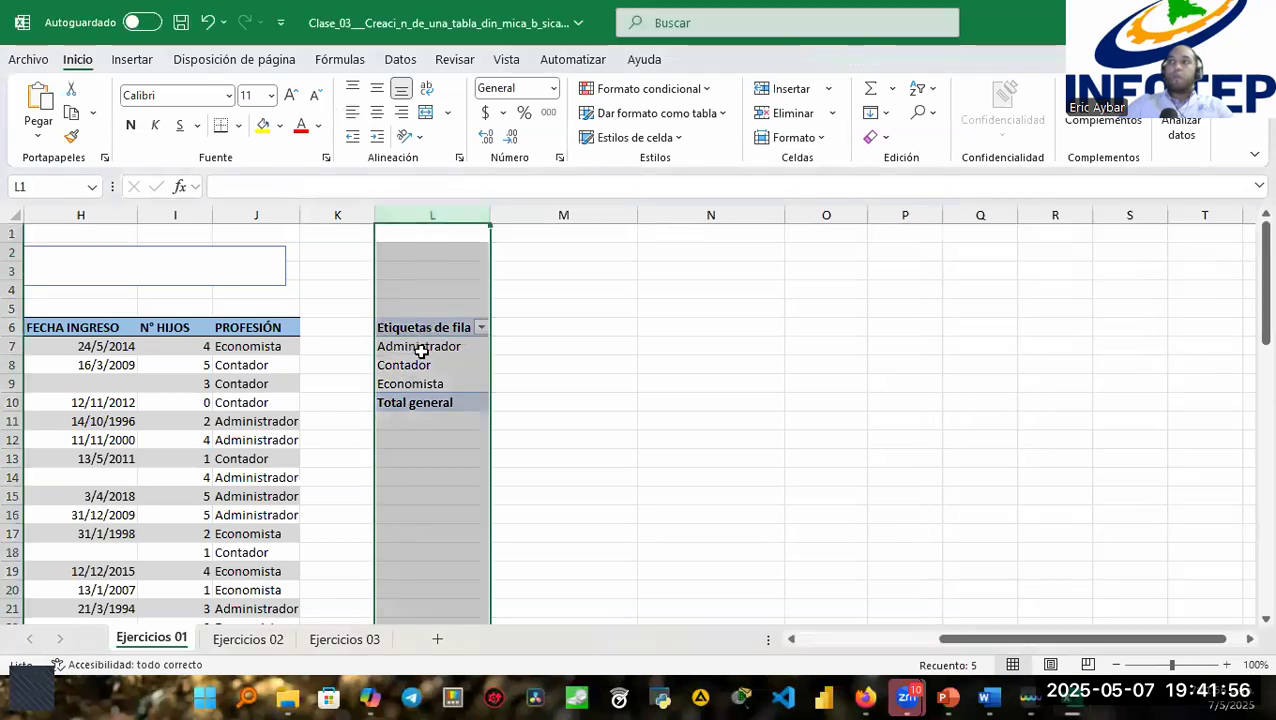
{"action": "left_click", "coordinate": [336, 347]}
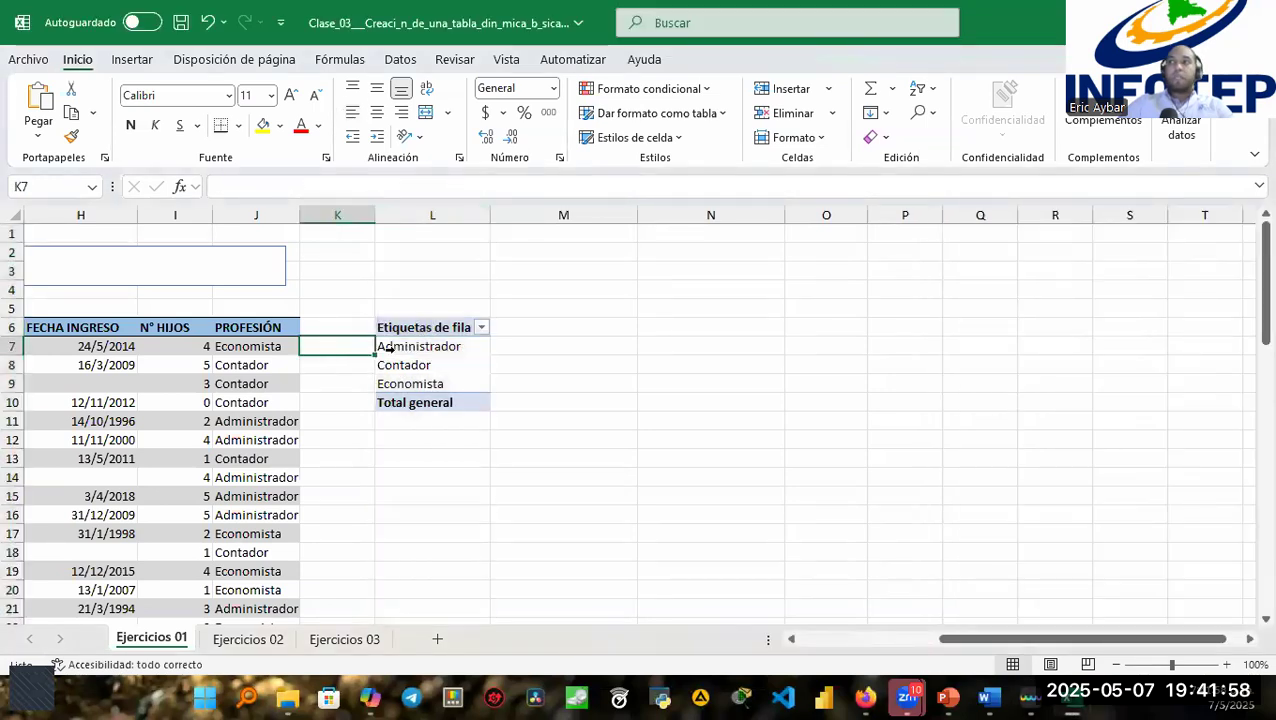
{"action": "left_click", "coordinate": [336, 368]}
{"action": "left_click", "coordinate": [333, 386]}
{"action": "left_click", "coordinate": [334, 348]}
{"action": "left_click", "coordinate": [338, 367]}
{"action": "left_click", "coordinate": [338, 383]}
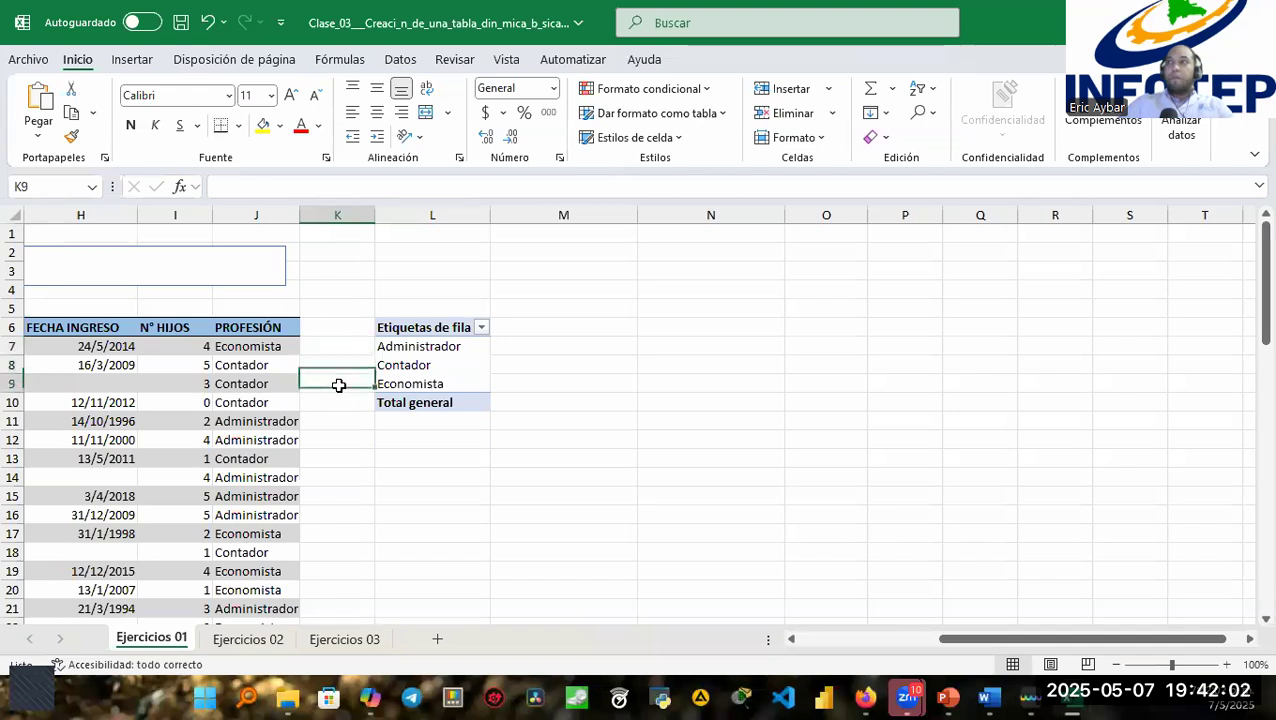
Rename the pivot table's row label header in L6 as Profesiones.
{"action": "double_click", "coordinate": [443, 328]}
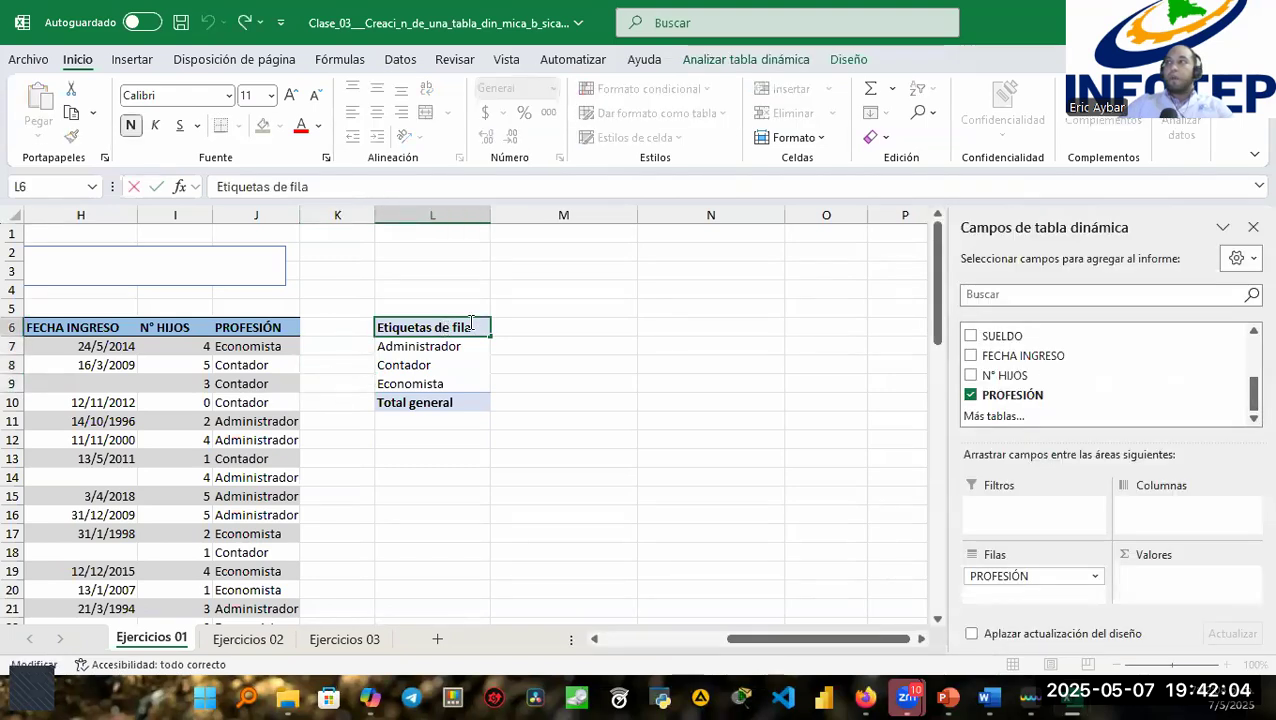
{"action": "left_click_drag", "start_coordinate": [470, 325], "coordinate": [223, 309]}
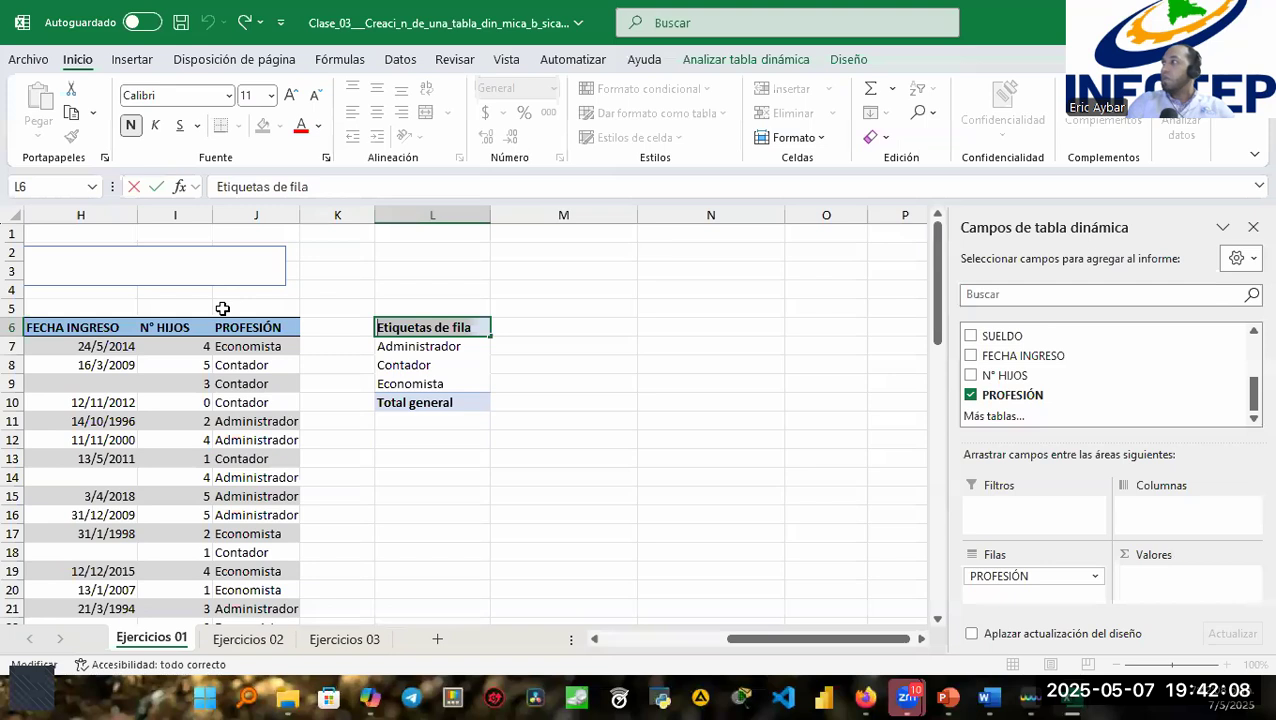
{"action": "type", "text": "Profesiones"}
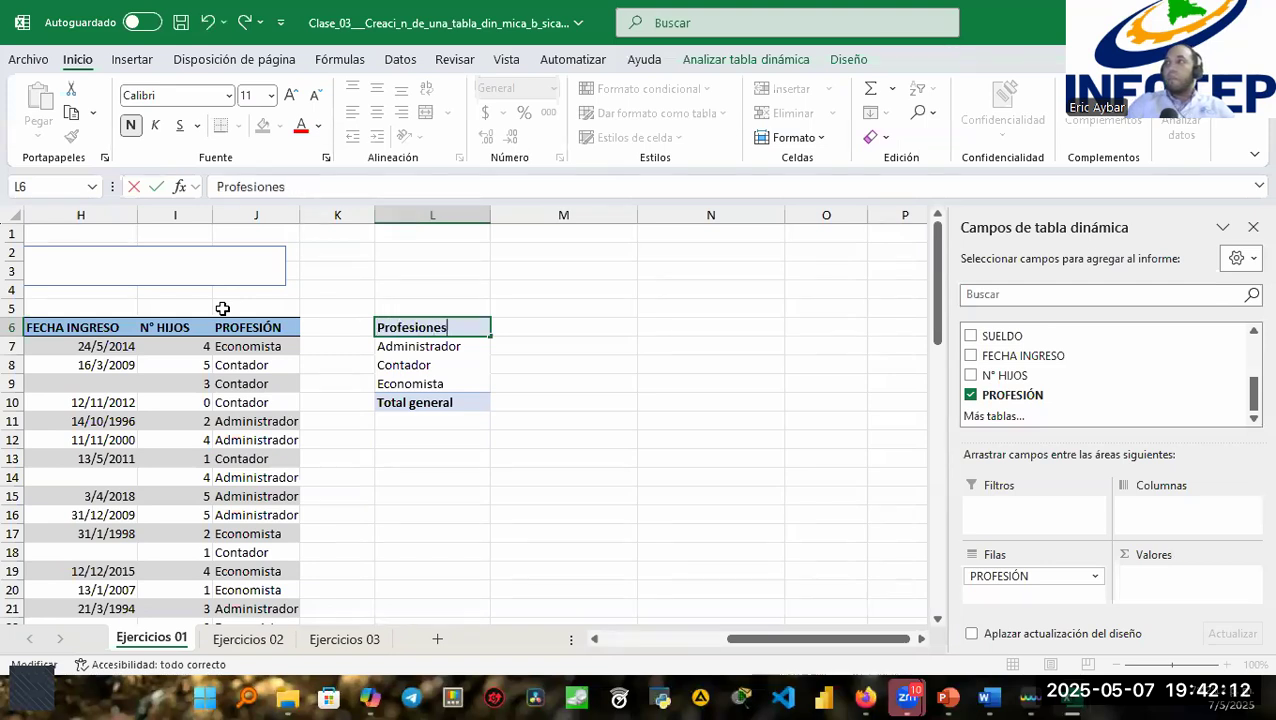
{"action": "key", "text": "Return"}
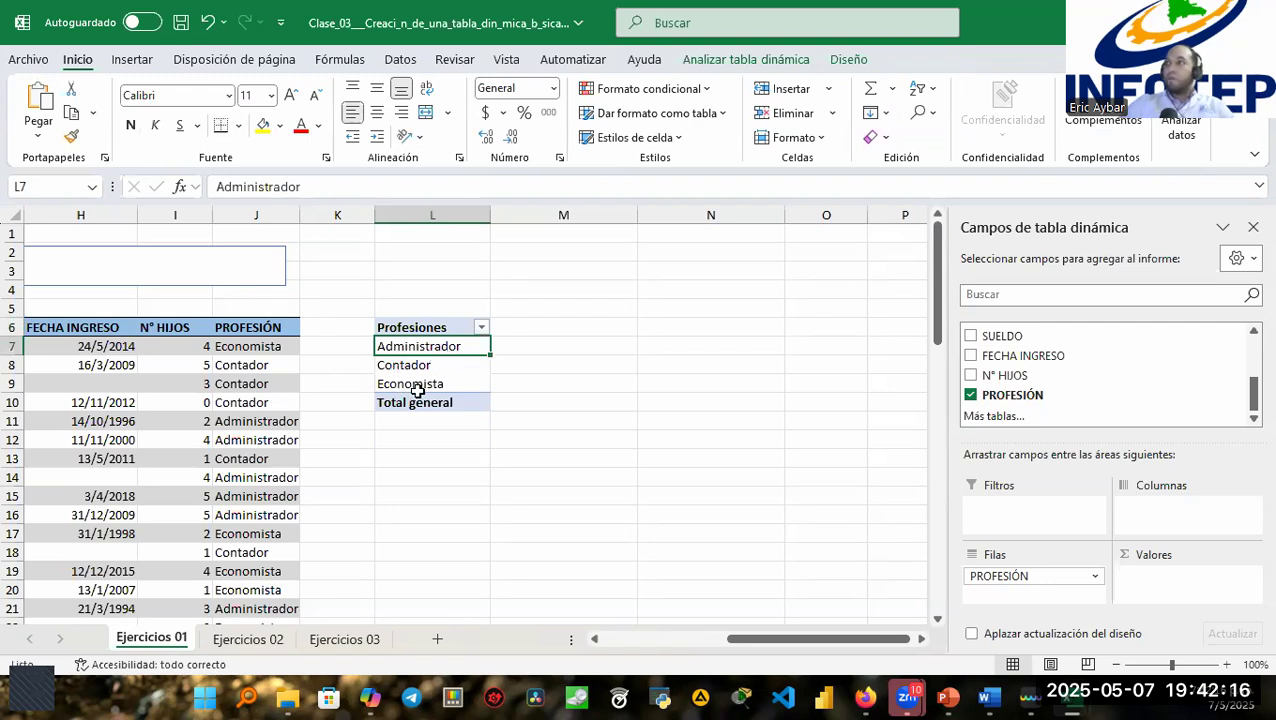
{"action": "left_click", "coordinate": [425, 328]}
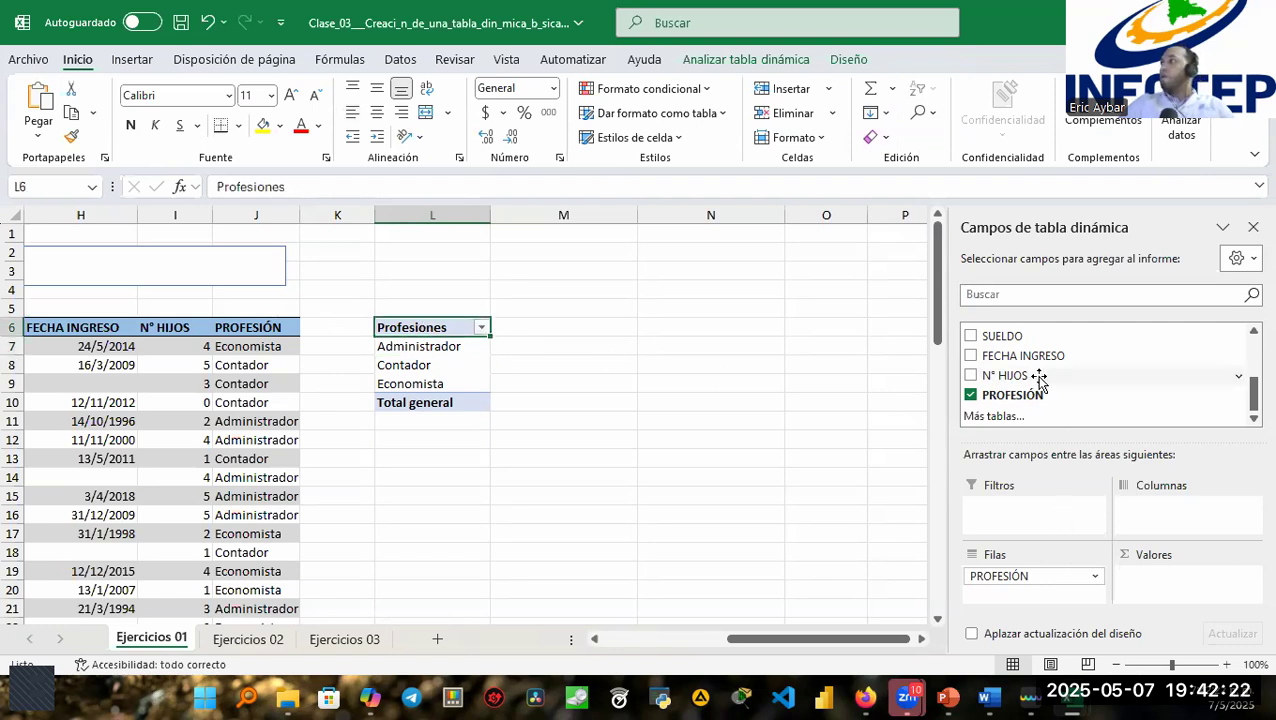
Add the FECHA INGRESO field to the columns area of the pivot table.
{"action": "scroll", "coordinate": [1040, 380], "scroll_direction": "up", "scroll_amount": 5}
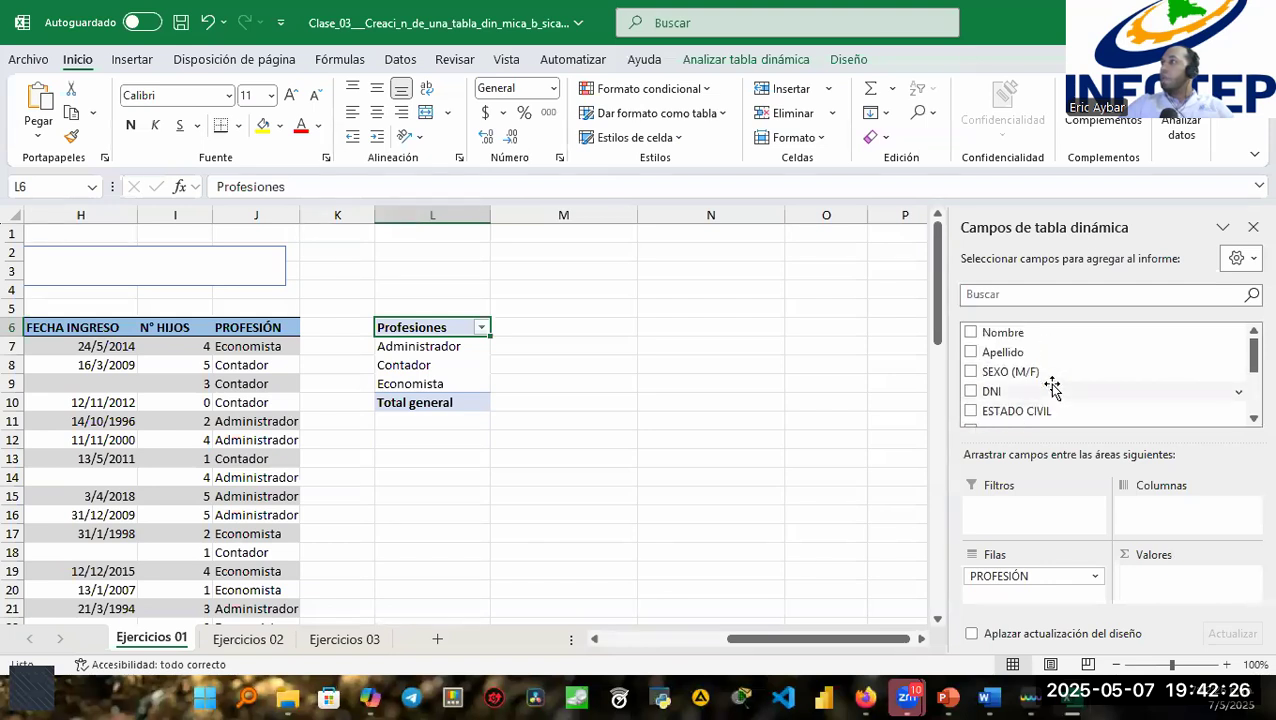
{"action": "scroll", "coordinate": [1052, 389], "scroll_direction": "down", "scroll_amount": 1}
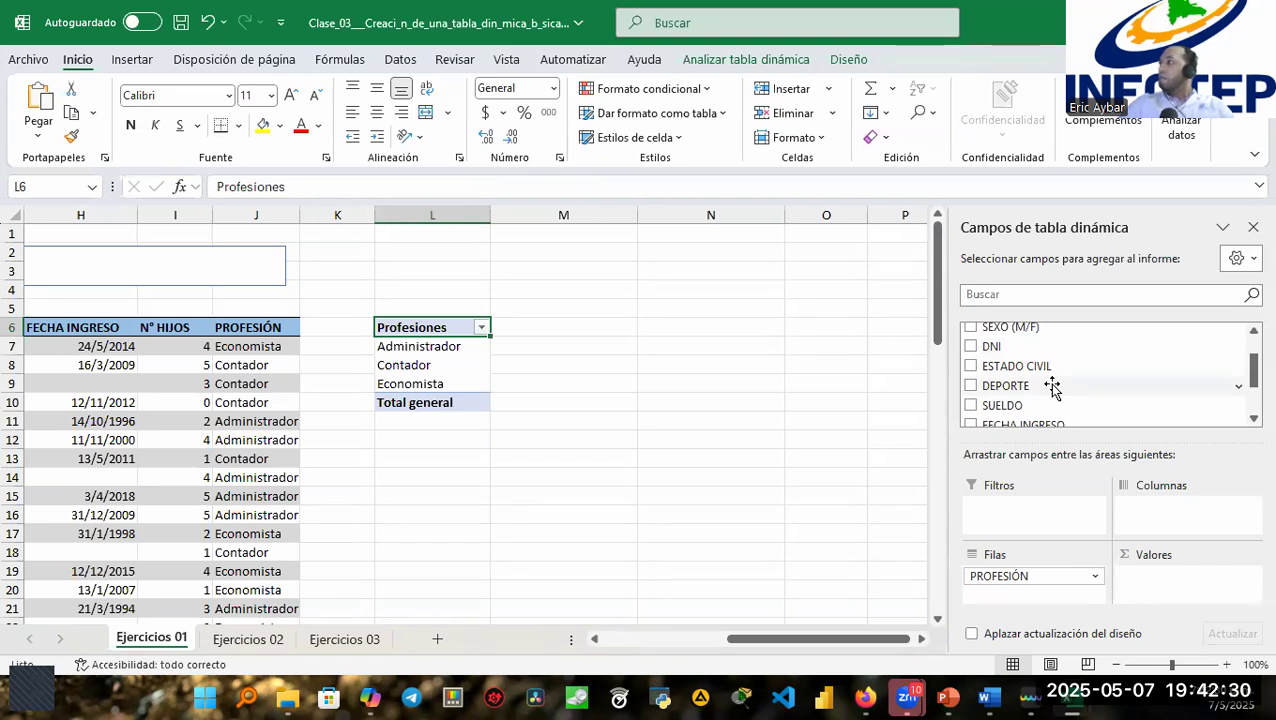
{"action": "scroll", "coordinate": [1052, 389], "scroll_direction": "down", "scroll_amount": 1}
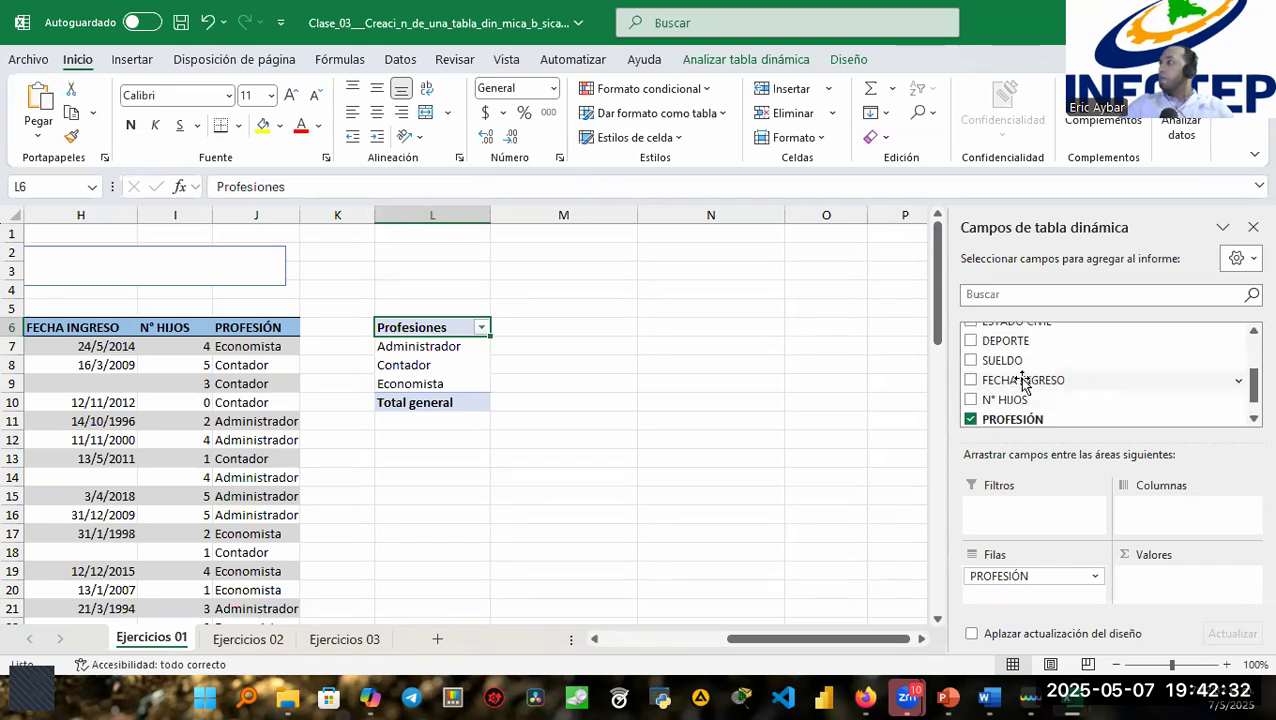
{"action": "left_click_drag", "start_coordinate": [1027, 388], "coordinate": [1157, 500]}
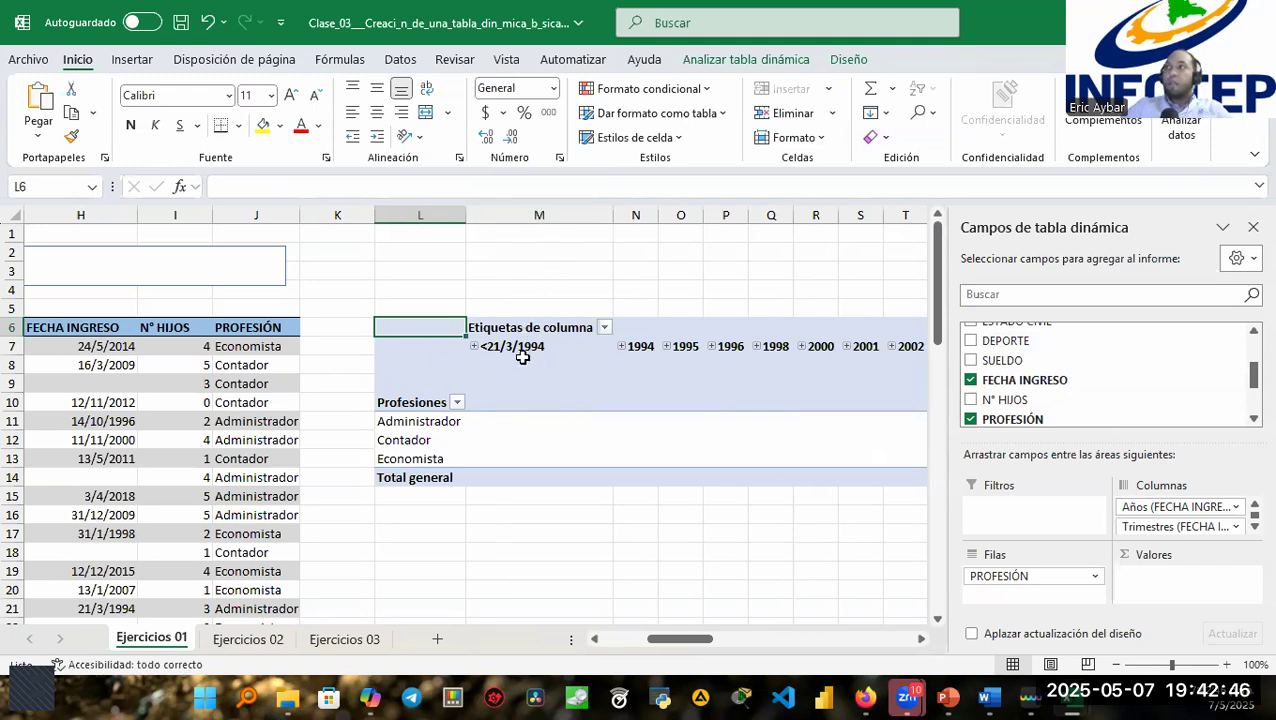
Inspect the date fields in the columns area, expanding and collapsing the <21/3/1994 group.
{"action": "mouse_move", "coordinate": [680, 641]}
{"action": "left_mouse_down"}
{"action": "mouse_move", "coordinate": [770, 648]}
{"action": "mouse_move", "coordinate": [693, 641]}
{"action": "left_mouse_up"}
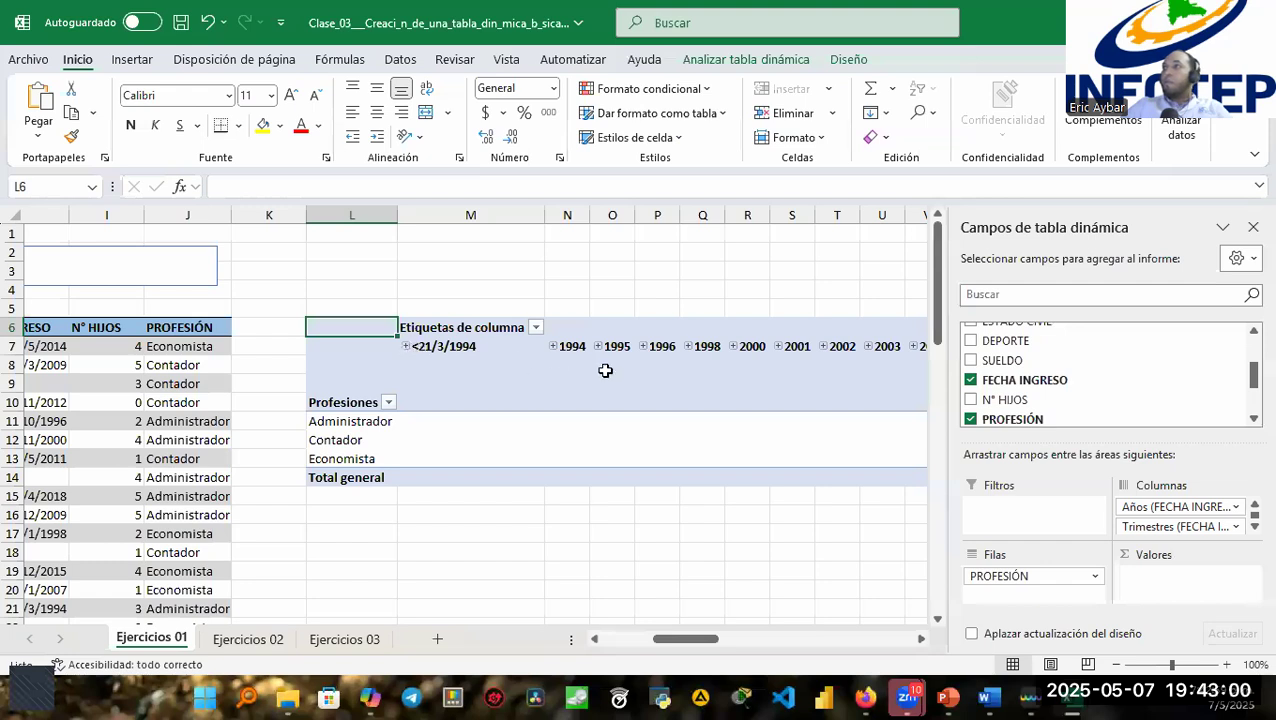
{"action": "scroll", "coordinate": [1197, 529], "scroll_direction": "down", "scroll_amount": 1}
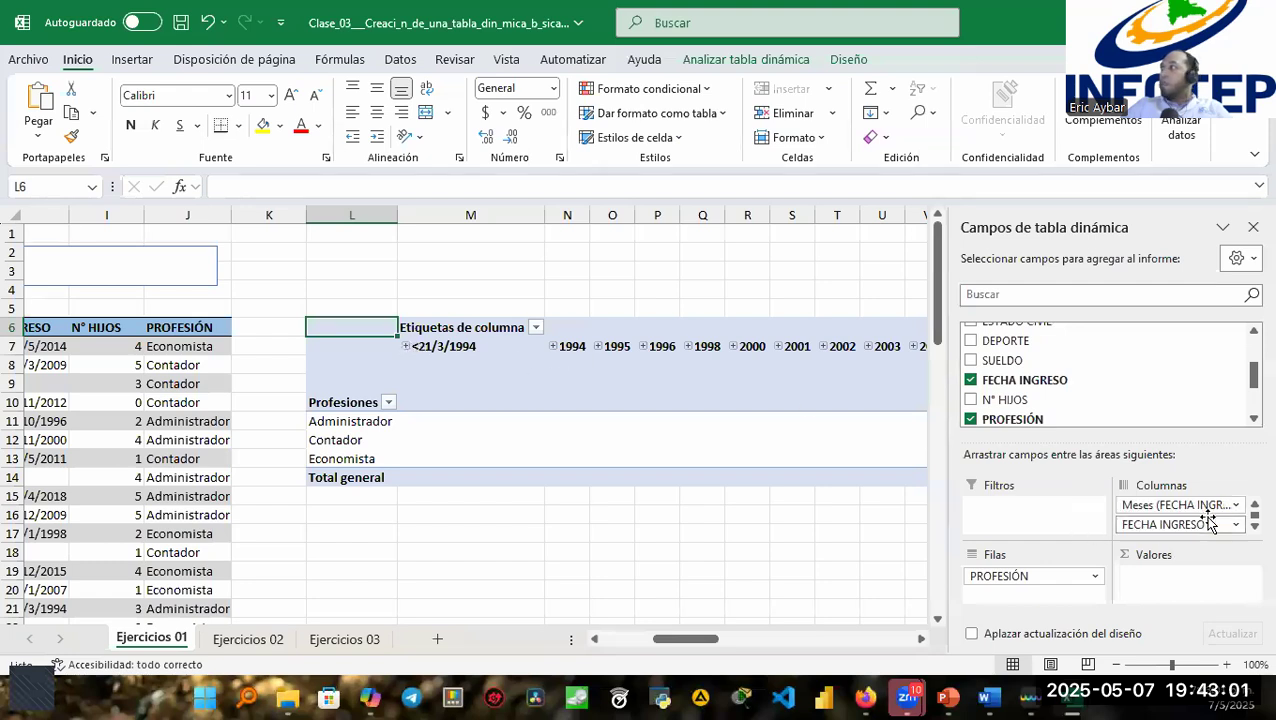
{"action": "left_click", "coordinate": [409, 346]}
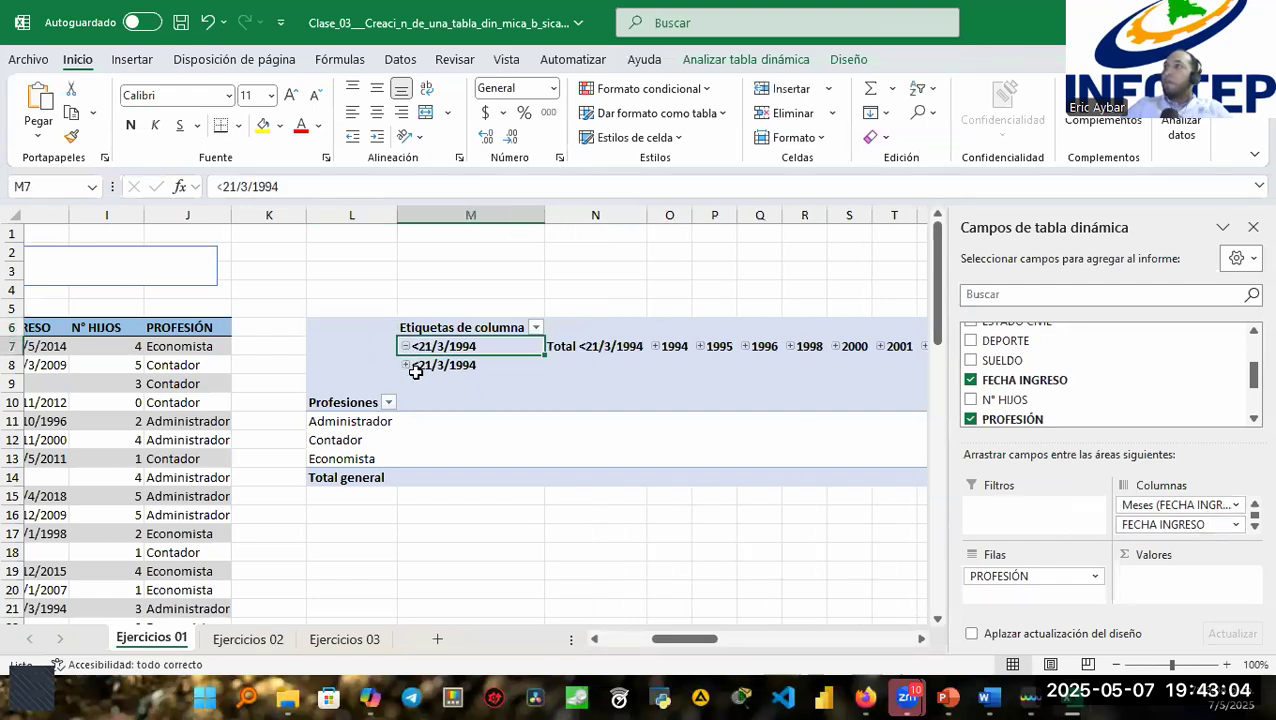
{"action": "left_click", "coordinate": [407, 347]}
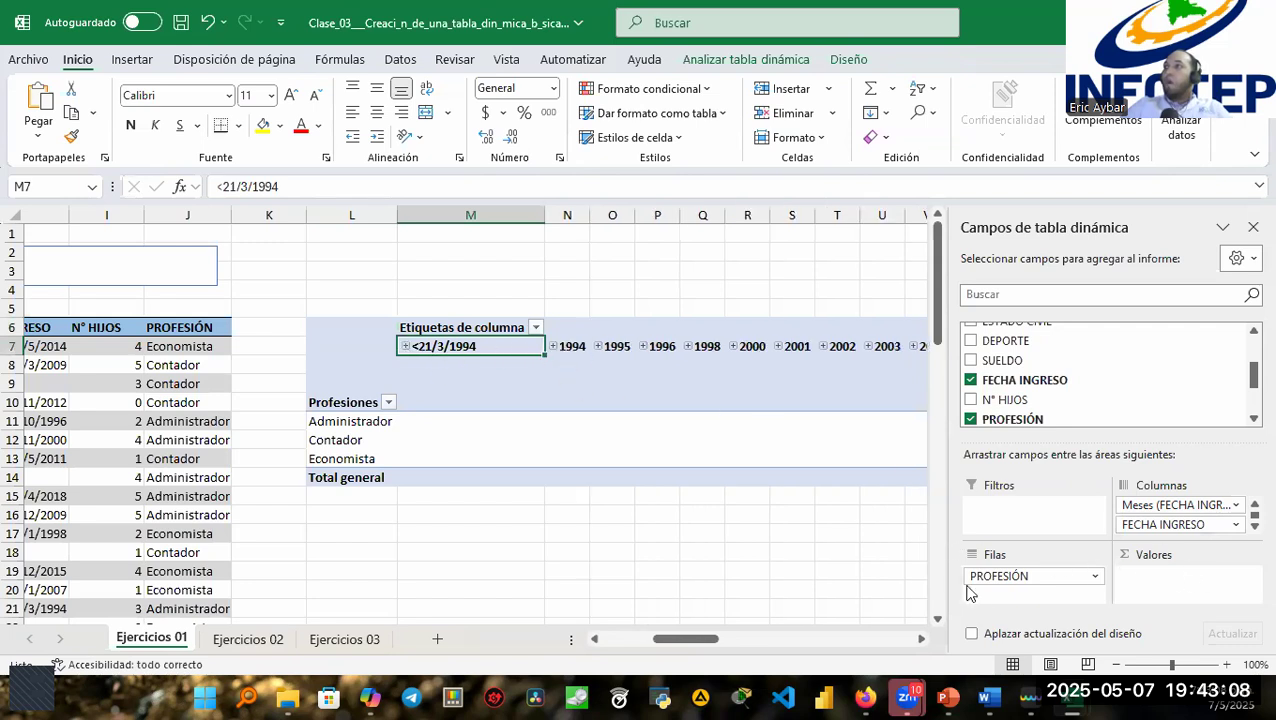
Show the pivot table in compact format (Mostrar en formato compacto).
{"action": "left_click", "coordinate": [745, 60]}
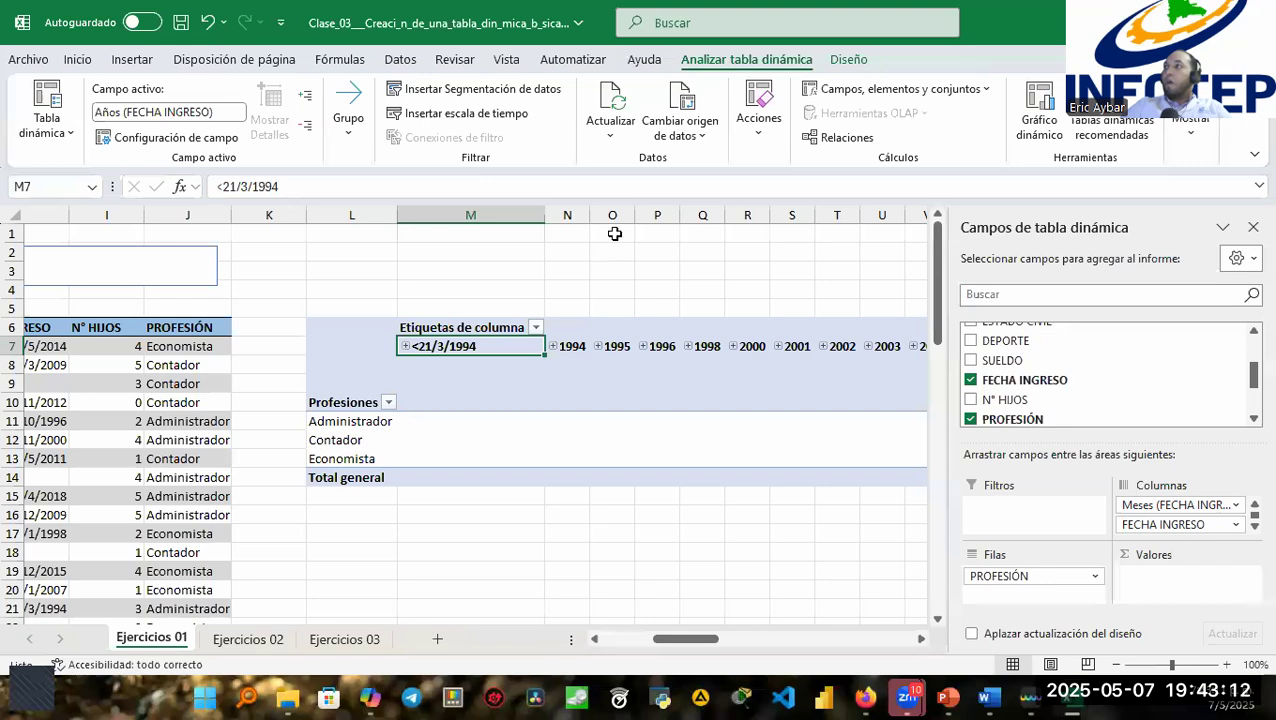
{"action": "left_click", "coordinate": [849, 59]}
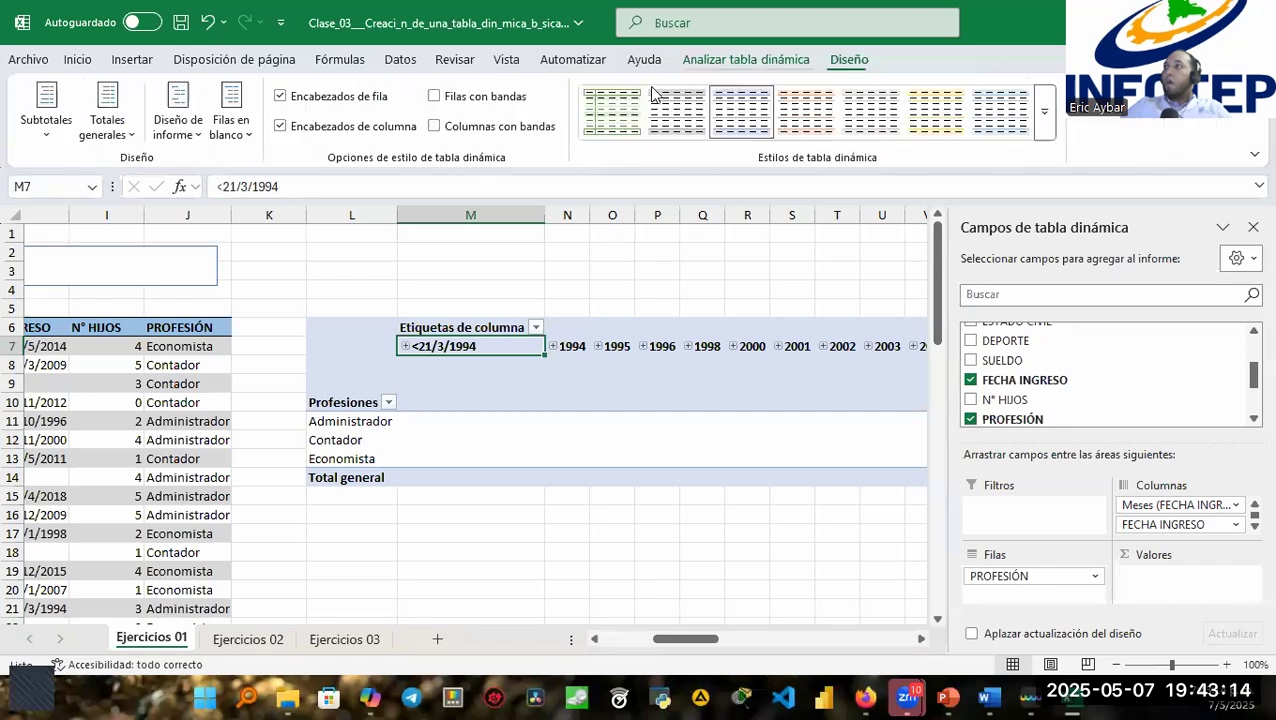
{"action": "left_click", "coordinate": [199, 136]}
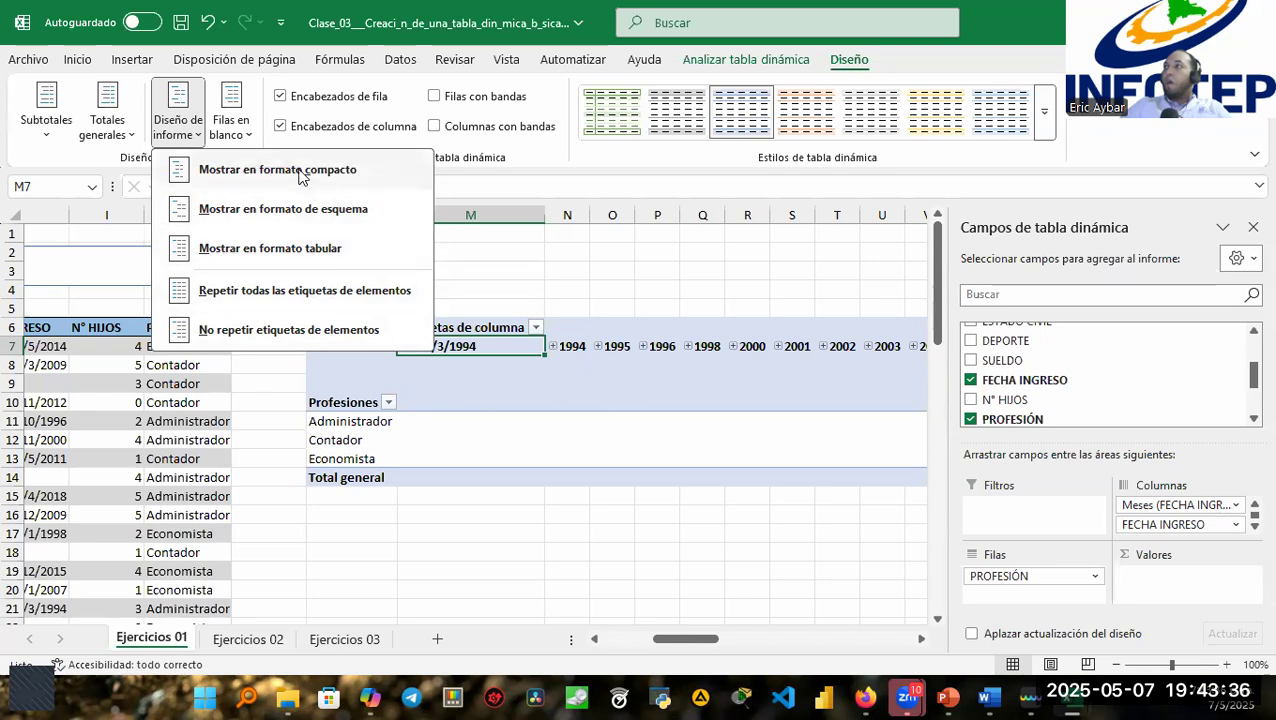
{"action": "left_click_drag", "start_coordinate": [708, 640], "coordinate": [730, 645]}
{"action": "left_click_drag", "start_coordinate": [723, 641], "coordinate": [715, 641]}
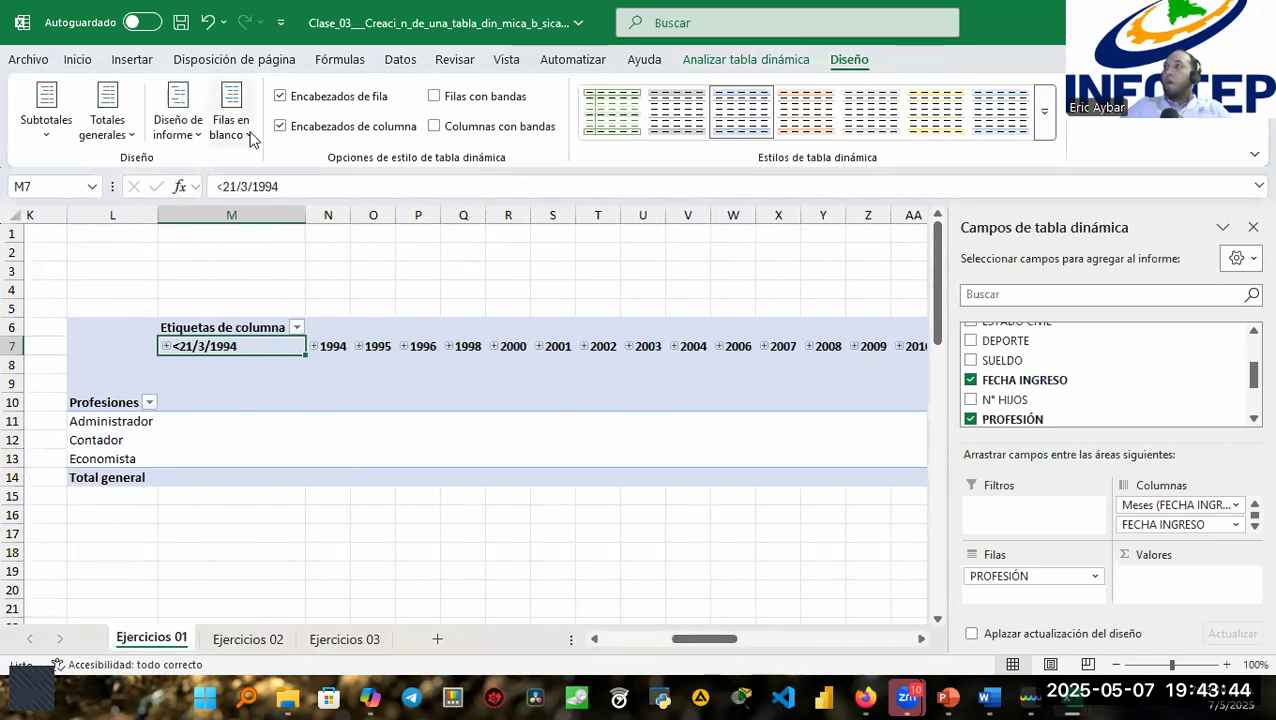
{"action": "left_click", "coordinate": [193, 134]}
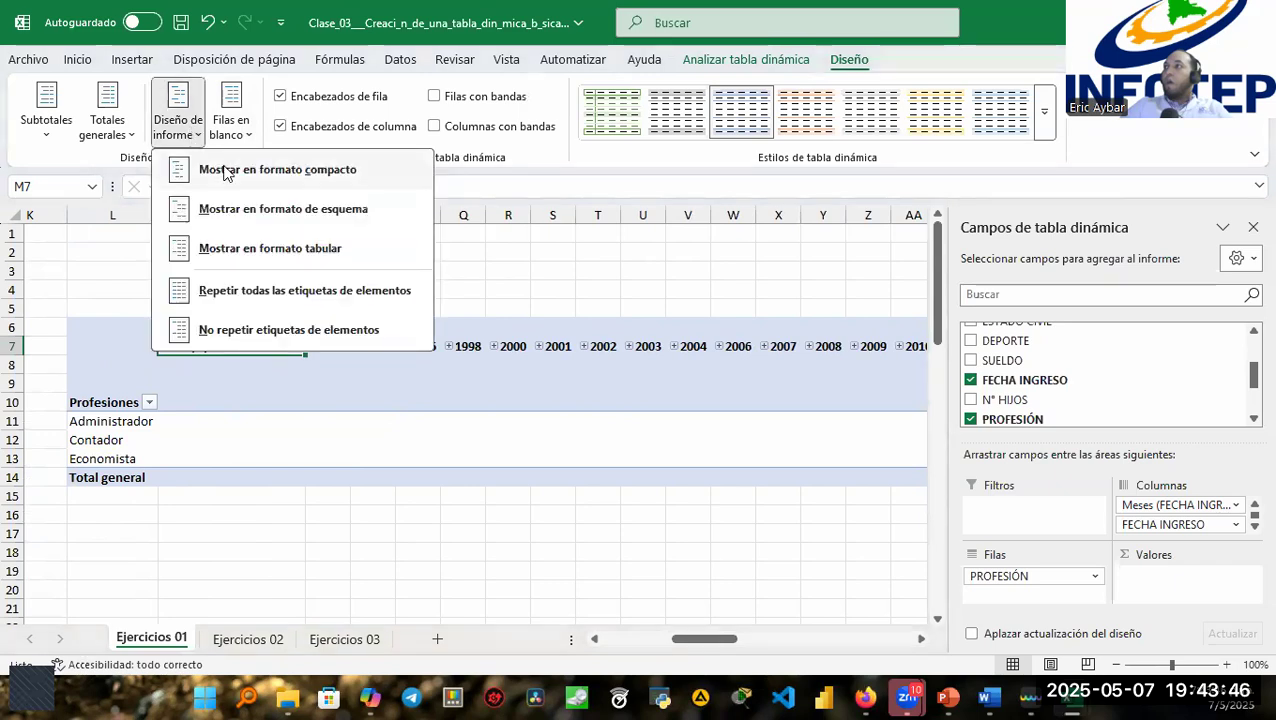
{"action": "left_click", "coordinate": [224, 173]}
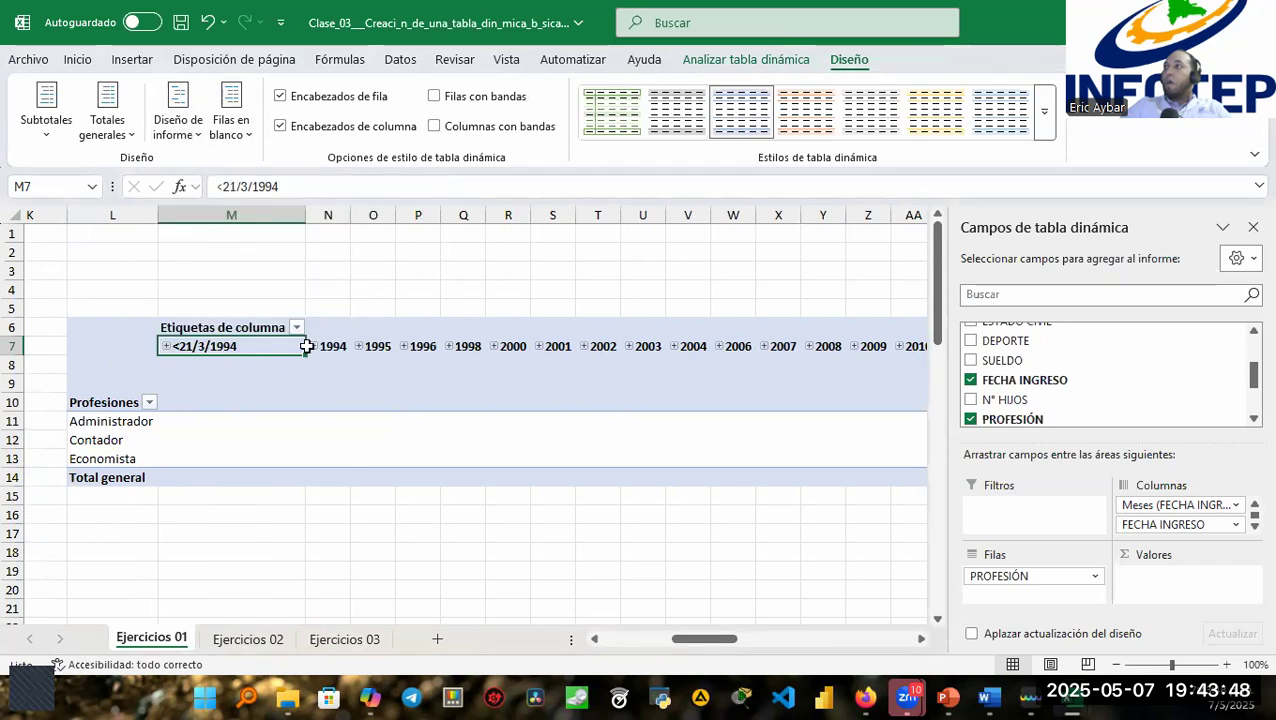
Switch the pivot table's report layout to outline format (Mostrar en formato de esquema) and check its date headers.
{"action": "left_click", "coordinate": [193, 134]}
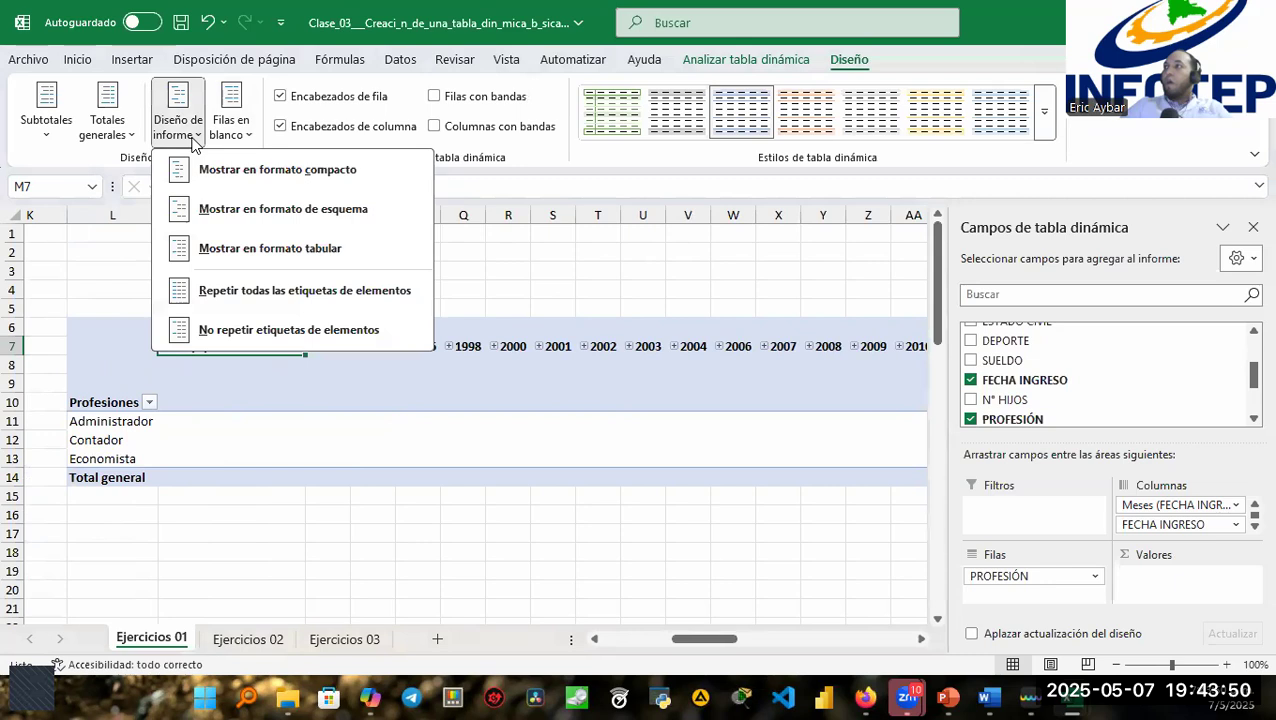
{"action": "left_click", "coordinate": [224, 210]}
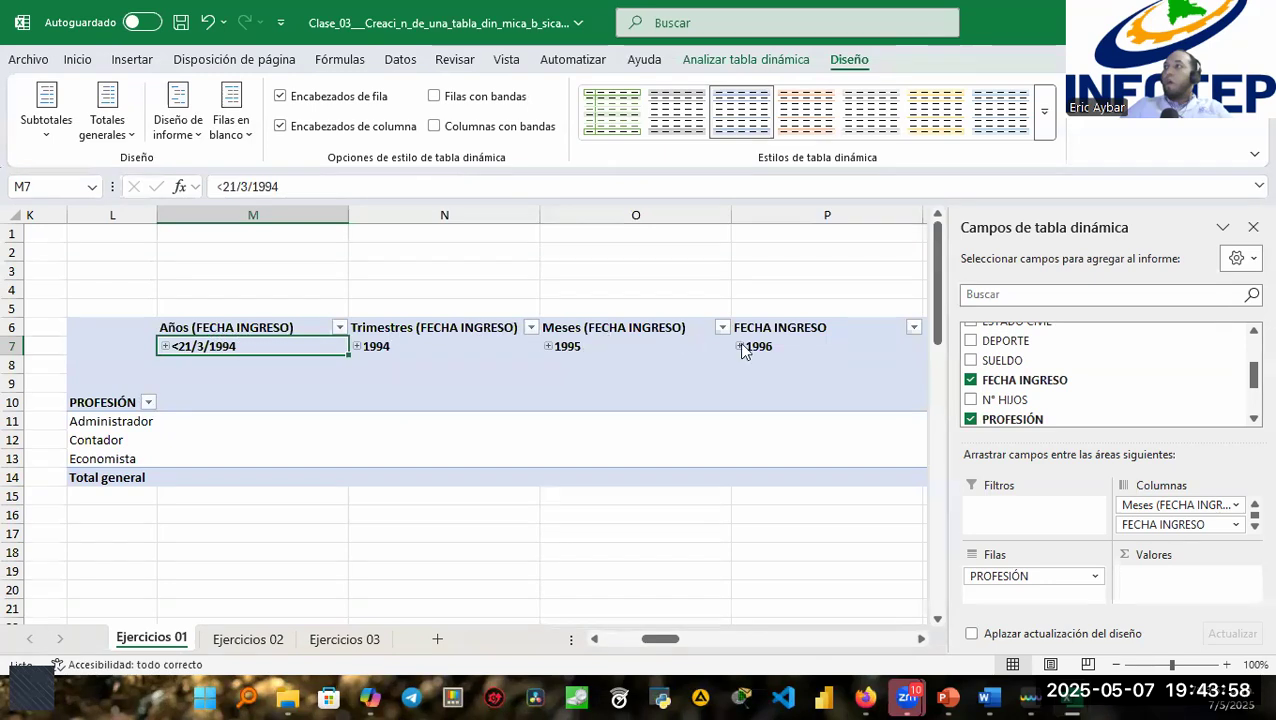
{"action": "left_click_drag", "start_coordinate": [668, 641], "coordinate": [655, 665]}
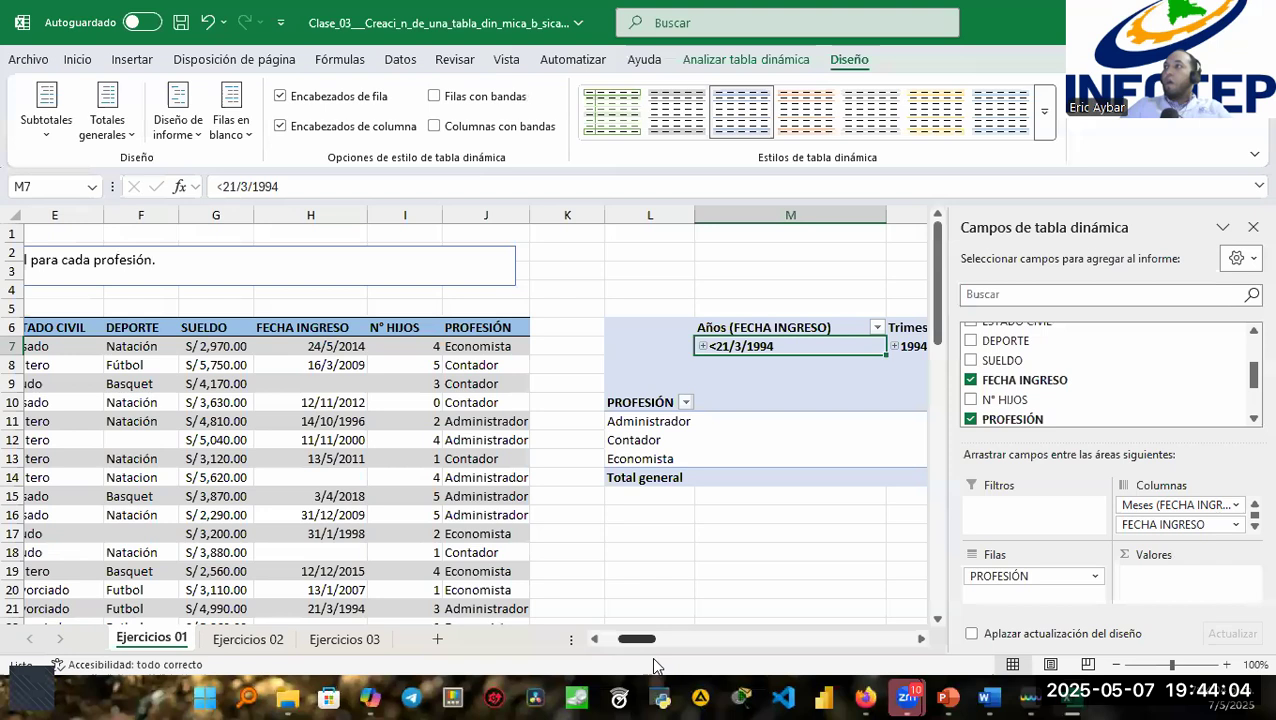
{"action": "scroll", "coordinate": [440, 324], "scroll_direction": "right", "scroll_amount": 3}
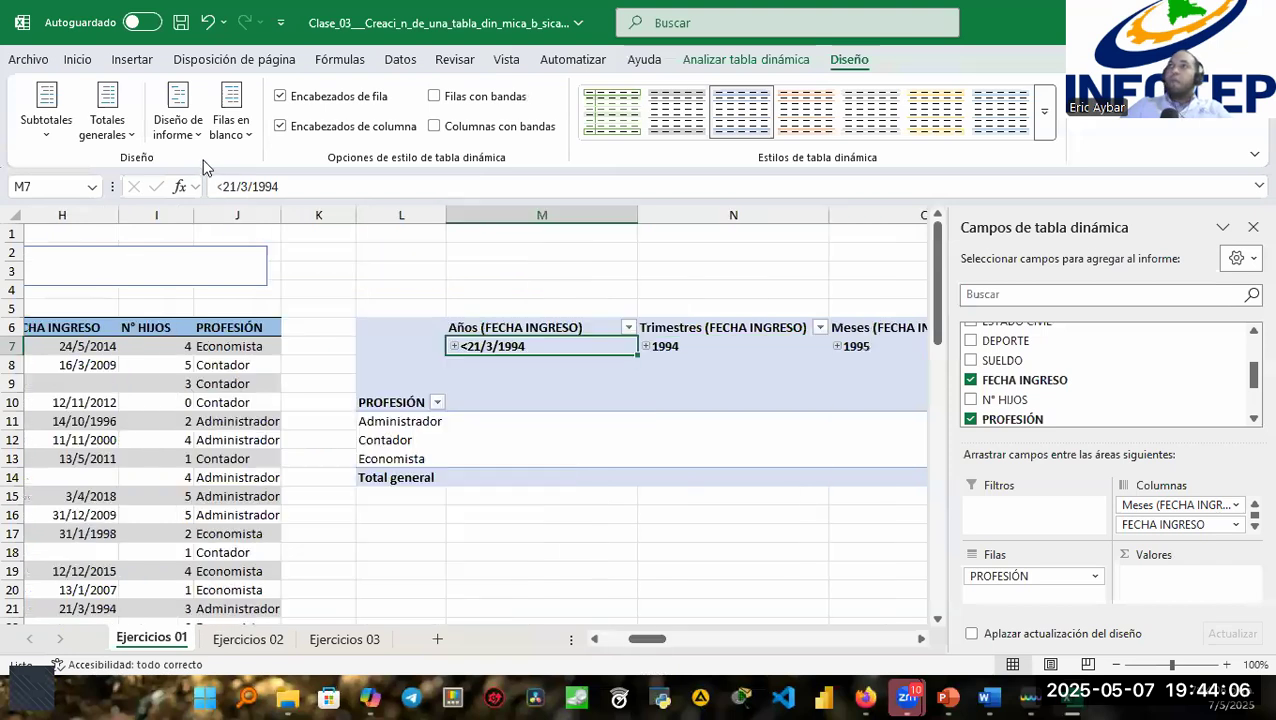
Switch the pivot table's report layout to tabular format (Mostrar en formato tabular) and select cell L6.
{"action": "left_click", "coordinate": [178, 112]}
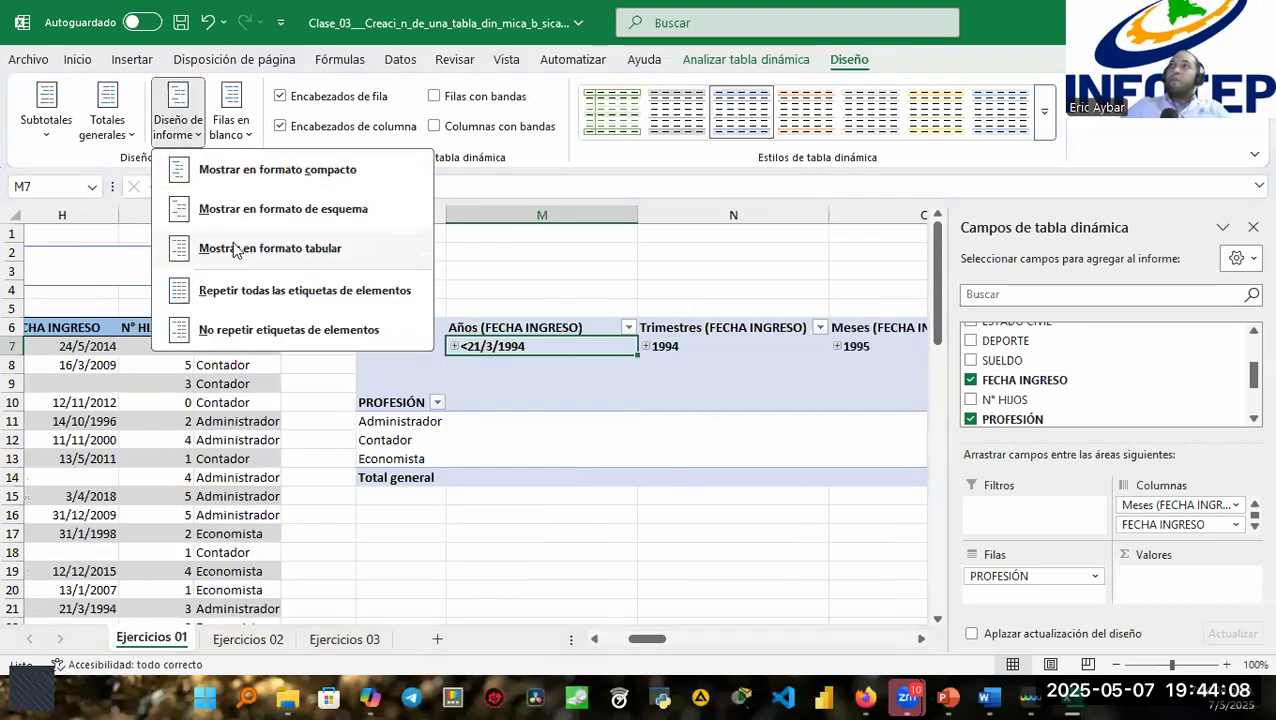
{"action": "left_click", "coordinate": [234, 248]}
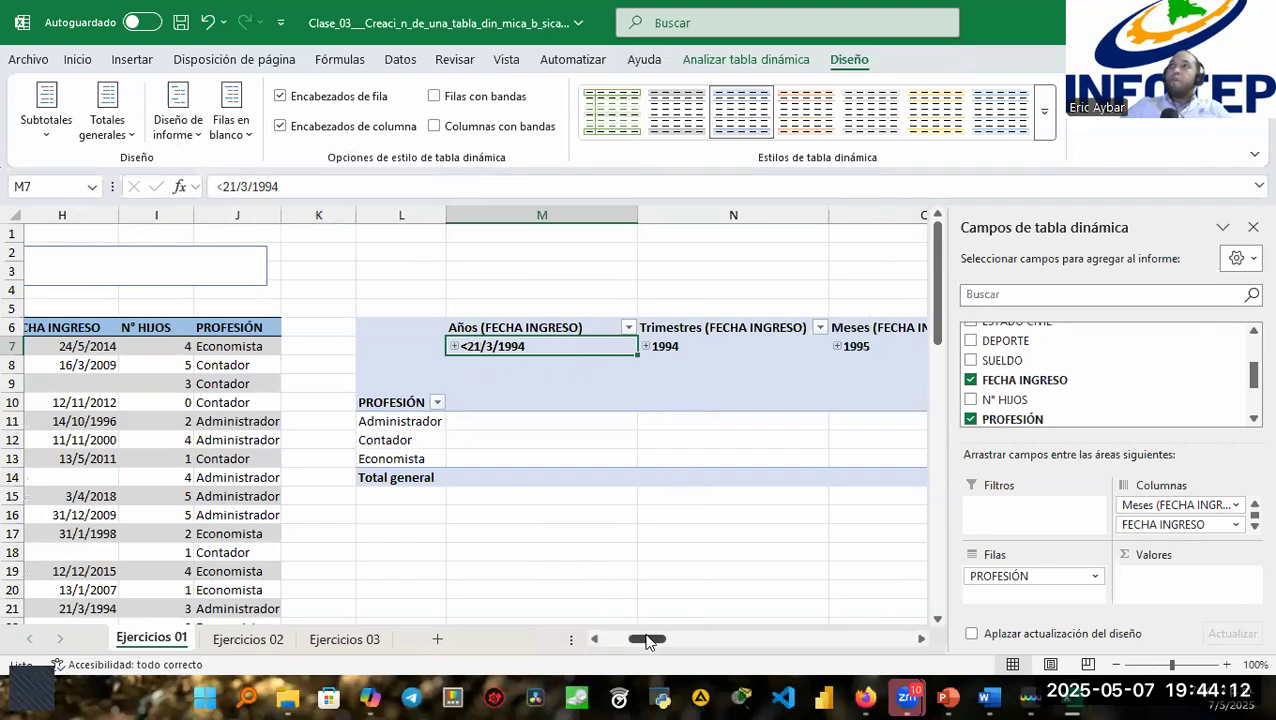
{"action": "mouse_move", "coordinate": [647, 641]}
{"action": "left_mouse_down"}
{"action": "mouse_move", "coordinate": [703, 648]}
{"action": "mouse_move", "coordinate": [656, 647]}
{"action": "left_mouse_up"}
{"action": "left_click", "coordinate": [357, 330]}
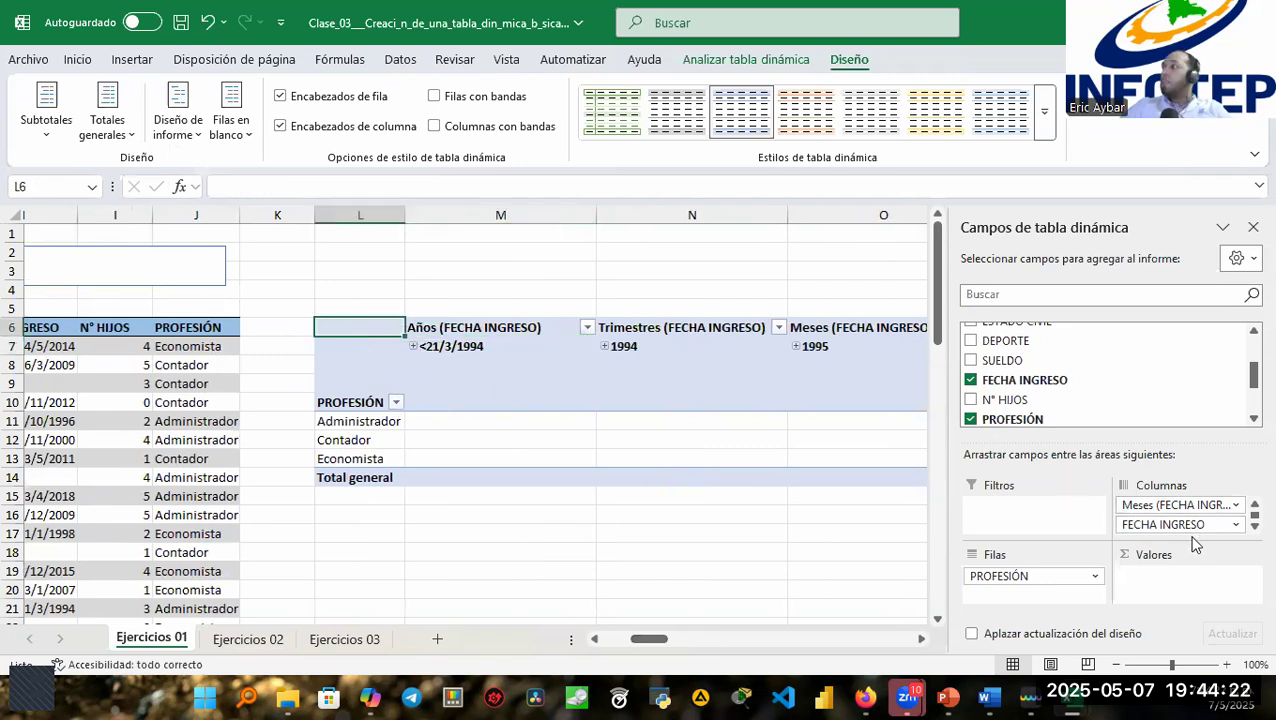
Remove FECHA INGRESO, PROFESIÓN and the remaining year, quarter and month fields to empty the pivot table.
{"action": "left_click", "coordinate": [971, 381]}
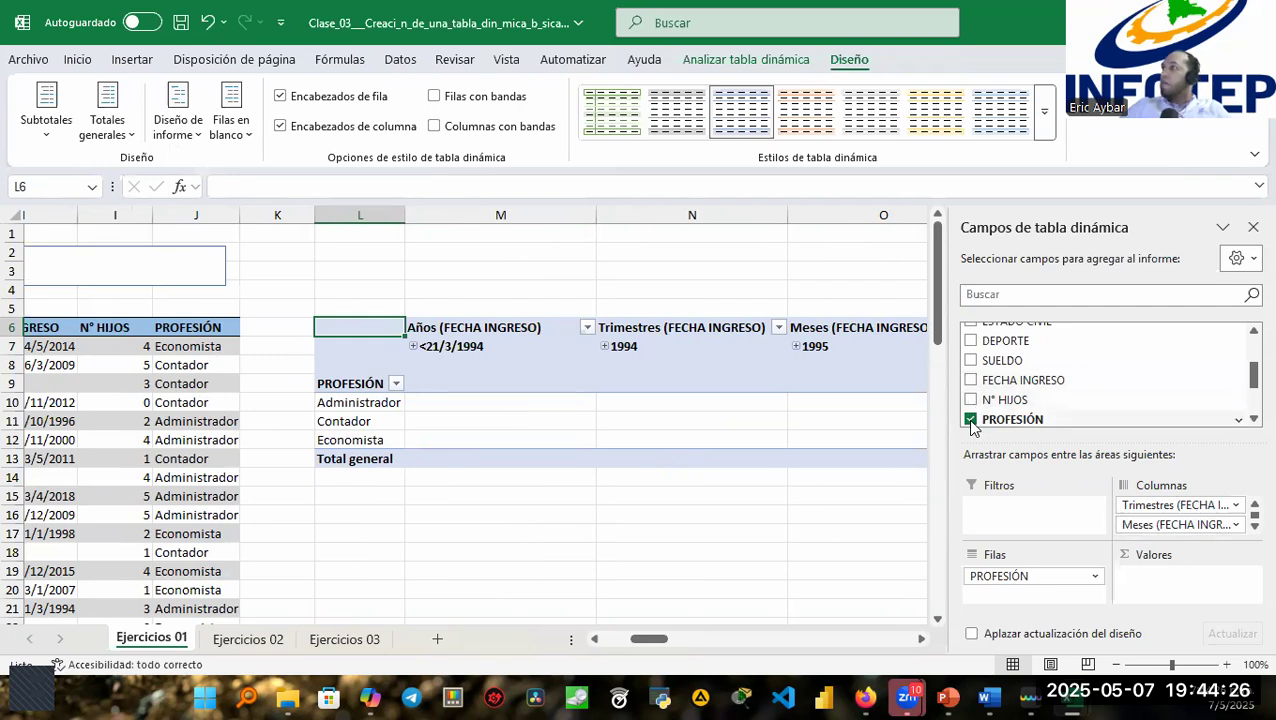
{"action": "left_click", "coordinate": [971, 420]}
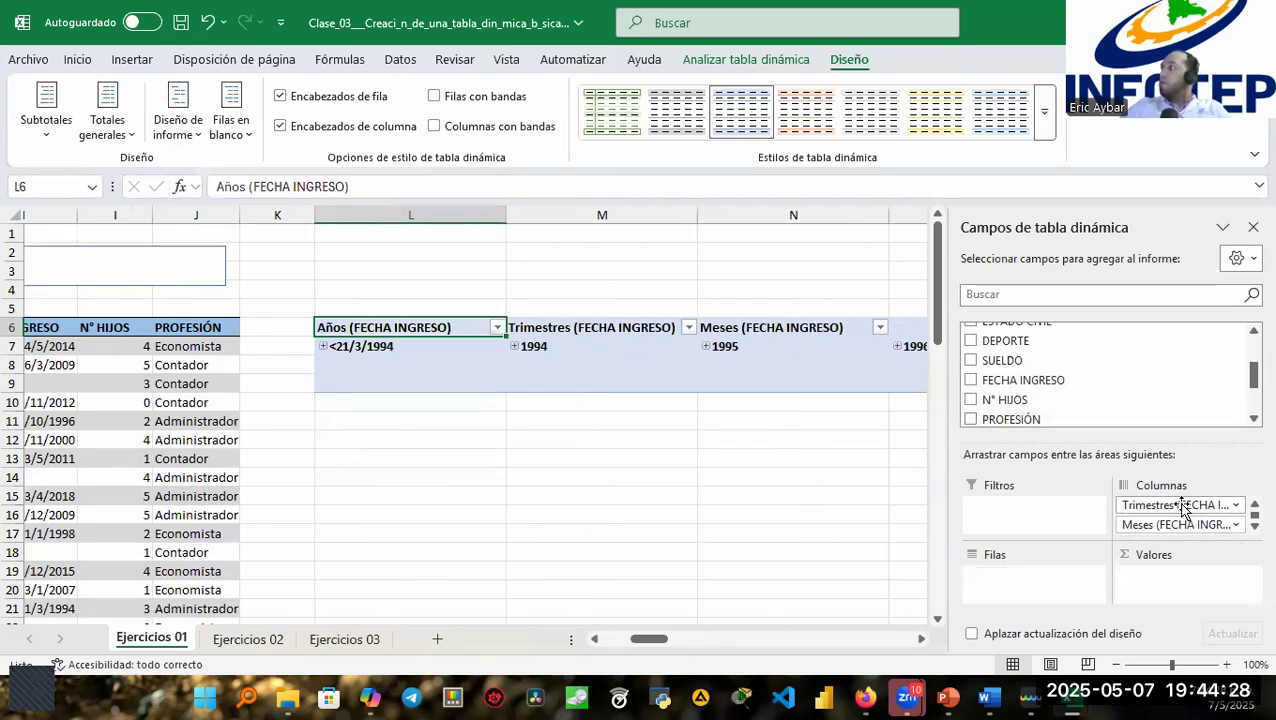
{"action": "left_click_drag", "start_coordinate": [1183, 505], "coordinate": [1170, 412]}
{"action": "left_click_drag", "start_coordinate": [1168, 507], "coordinate": [1160, 400]}
{"action": "left_click_drag", "start_coordinate": [1170, 507], "coordinate": [1156, 400]}
Add the Nombre and Apellido fields to the pivot table's rows area and SUELDO to its values area.
{"action": "left_click_drag", "start_coordinate": [650, 640], "coordinate": [596, 641]}
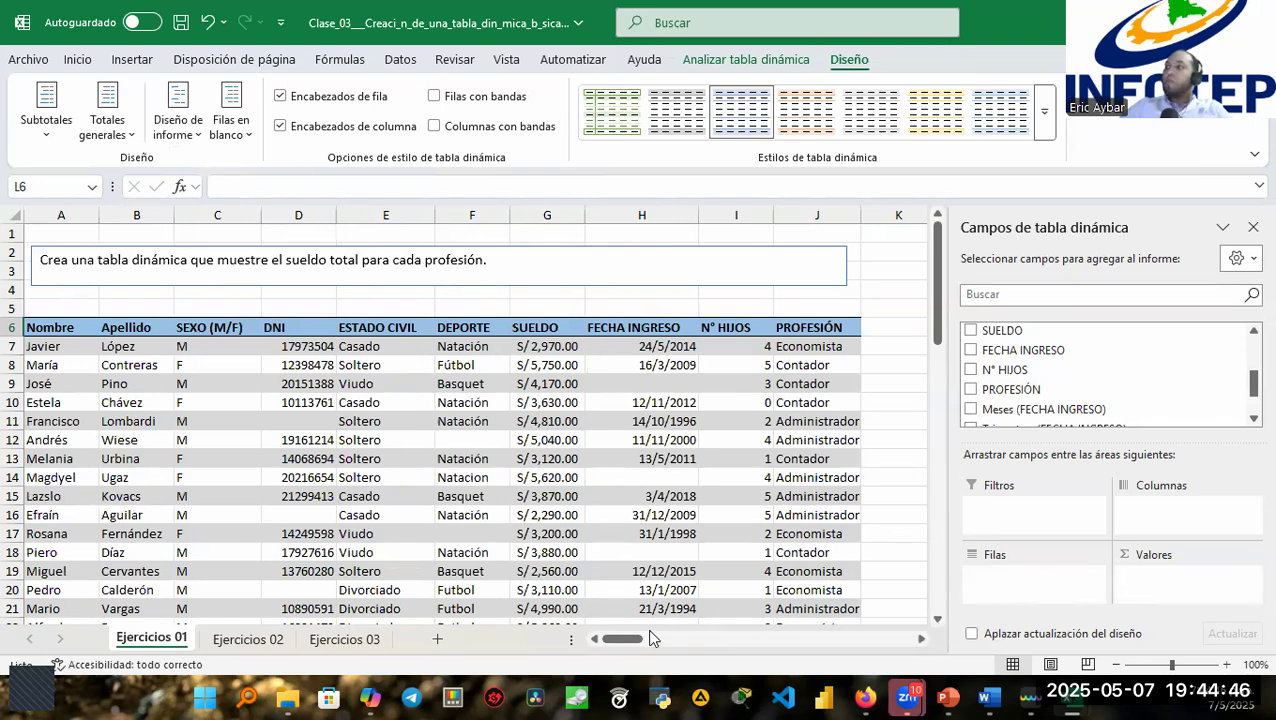
{"action": "left_click_drag", "start_coordinate": [628, 640], "coordinate": [661, 645]}
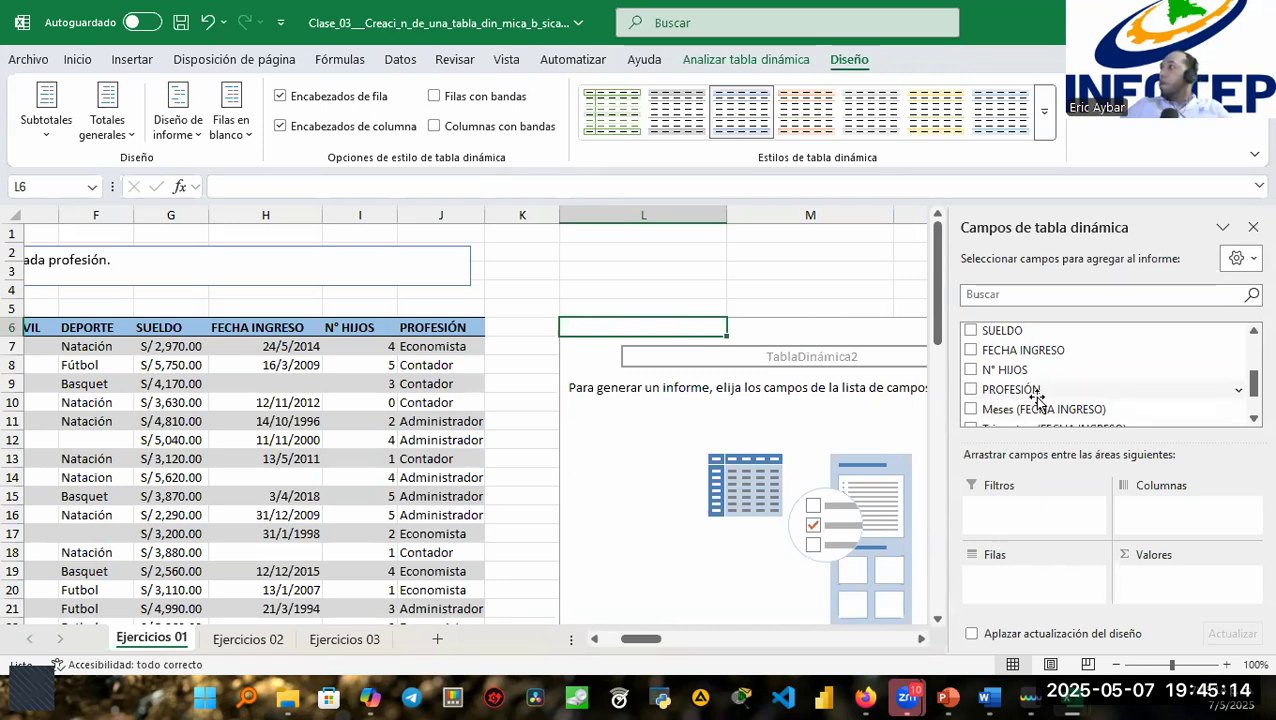
{"action": "scroll", "coordinate": [1036, 400], "scroll_direction": "down", "scroll_amount": 1}
{"action": "scroll", "coordinate": [1080, 403], "scroll_direction": "up", "scroll_amount": 1}
{"action": "scroll", "coordinate": [1082, 403], "scroll_direction": "up", "scroll_amount": 2}
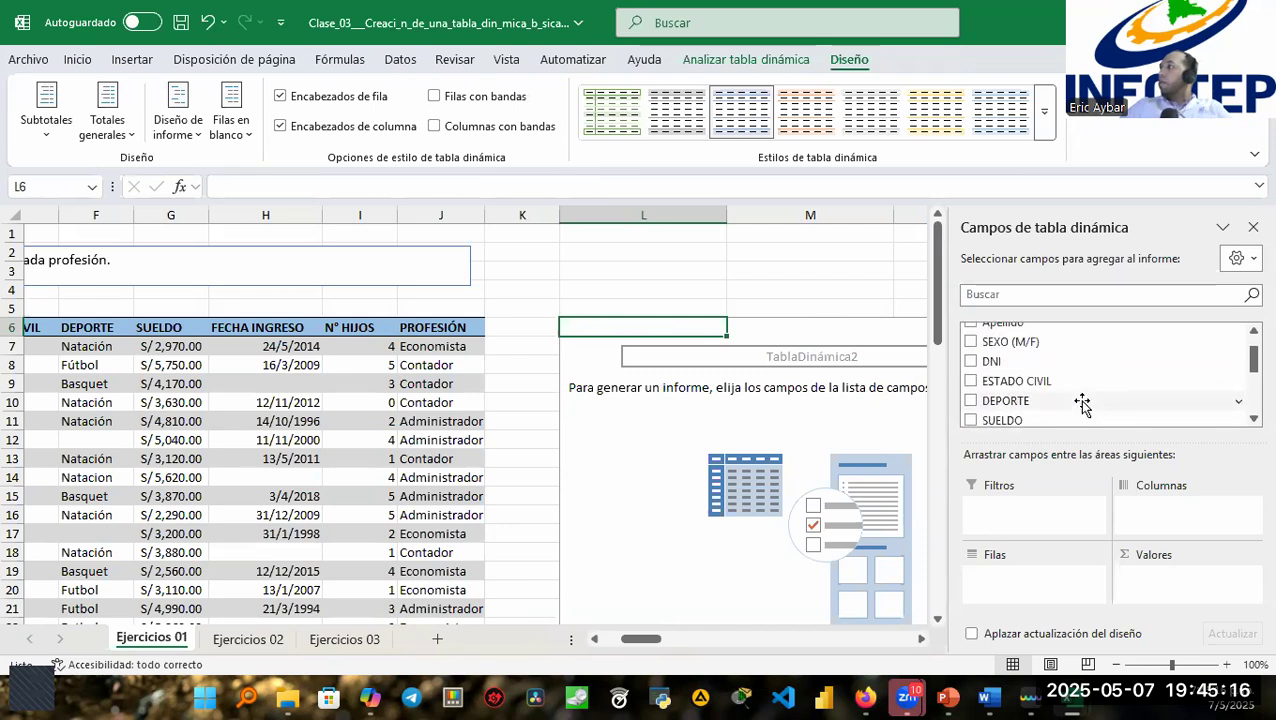
{"action": "scroll", "coordinate": [1082, 403], "scroll_direction": "down", "scroll_amount": 1}
{"action": "scroll", "coordinate": [1082, 403], "scroll_direction": "up", "scroll_amount": 2}
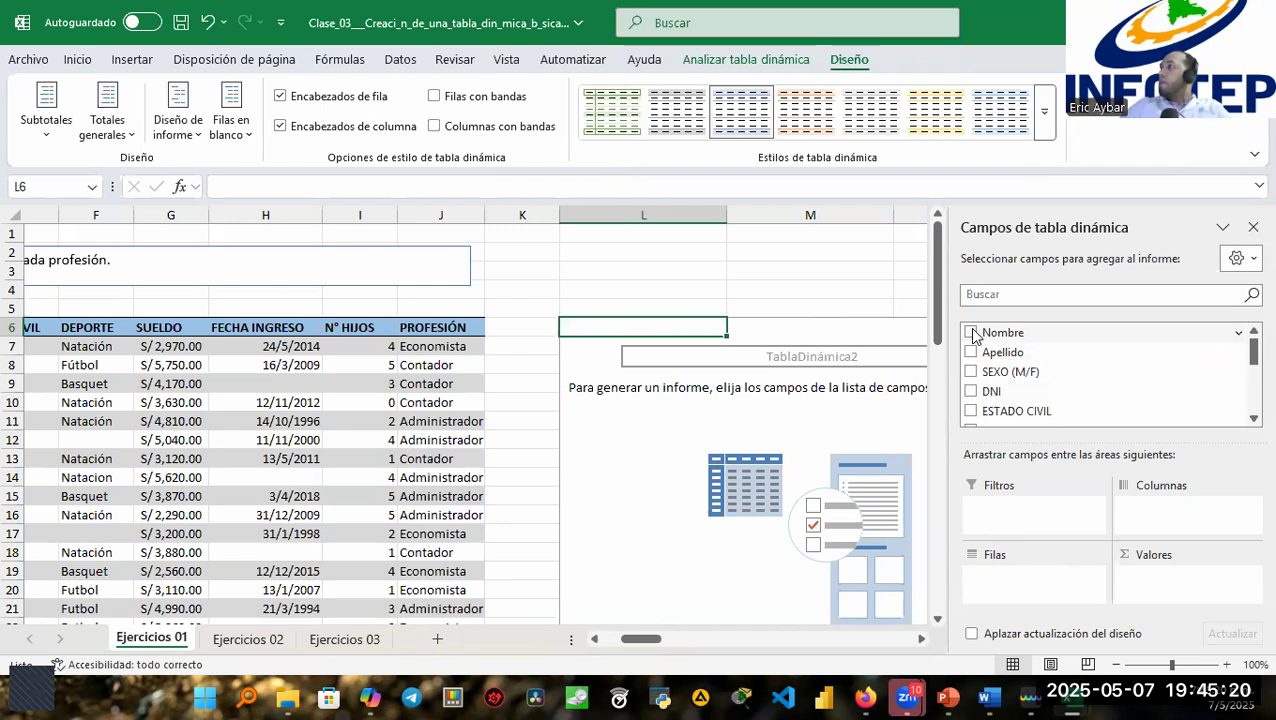
{"action": "left_click_drag", "start_coordinate": [971, 336], "coordinate": [1013, 582]}
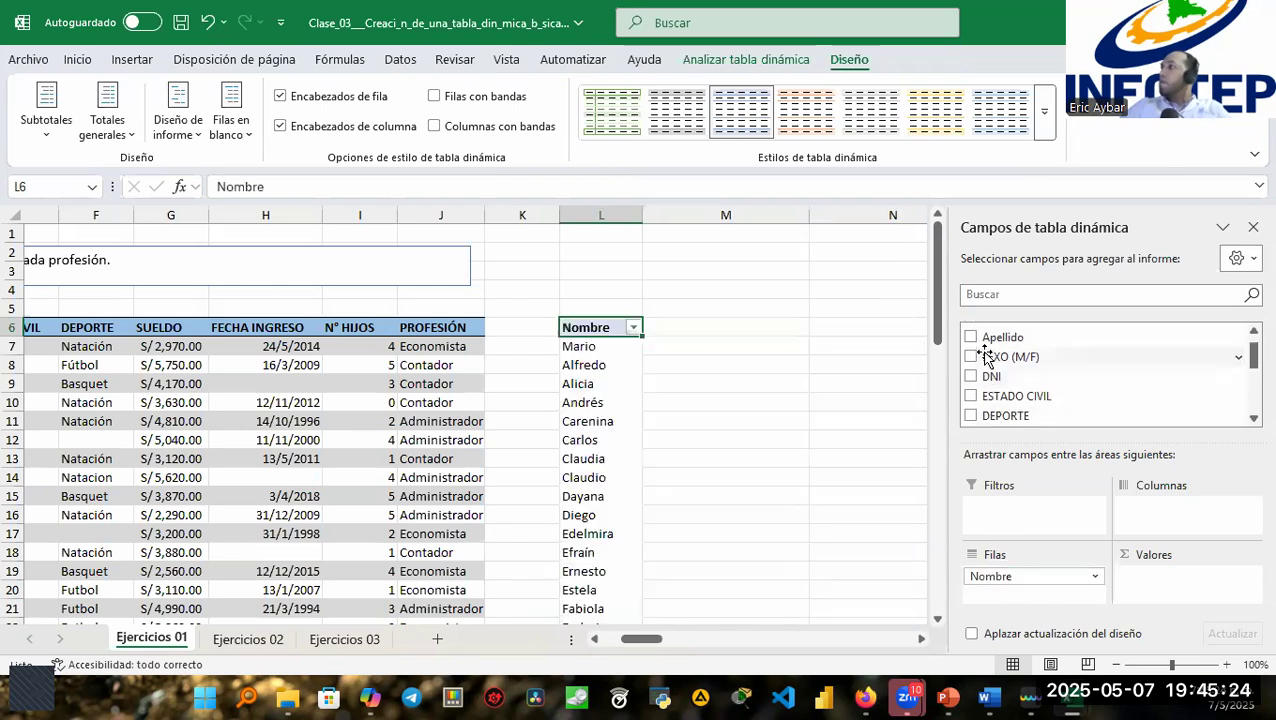
{"action": "left_click_drag", "start_coordinate": [972, 337], "coordinate": [988, 597]}
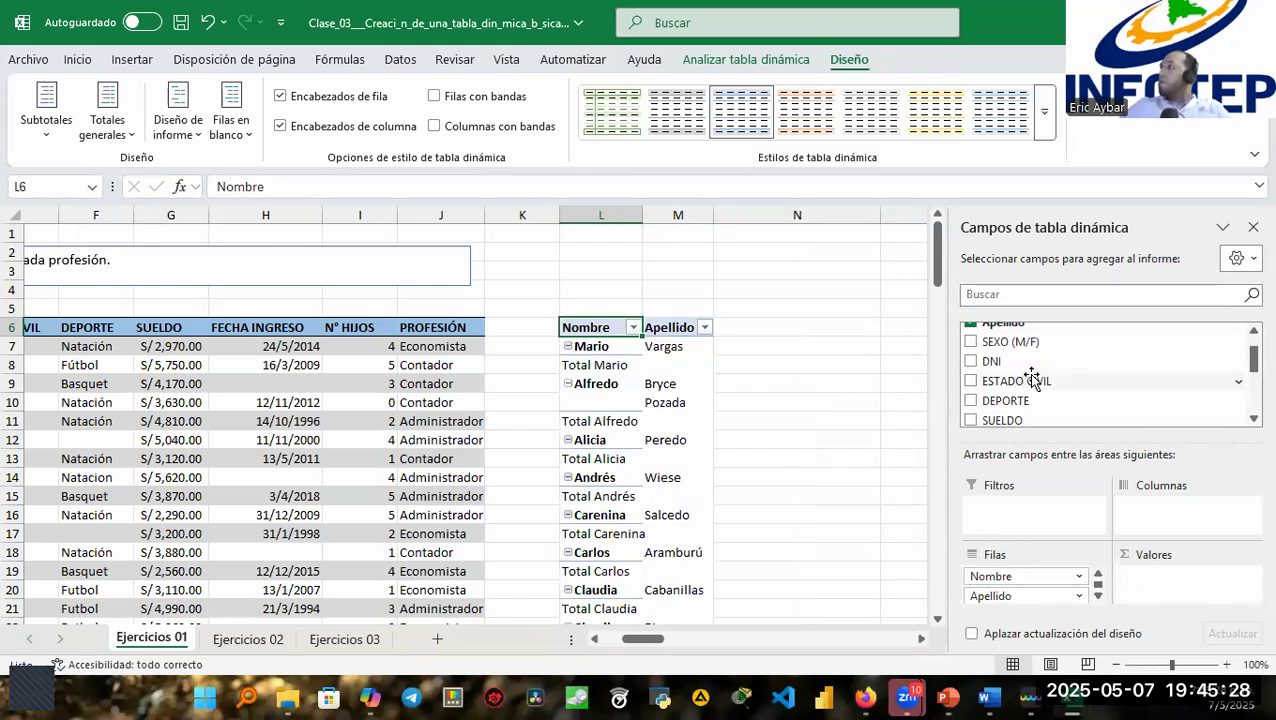
{"action": "scroll", "coordinate": [1031, 377], "scroll_direction": "down", "scroll_amount": 1}
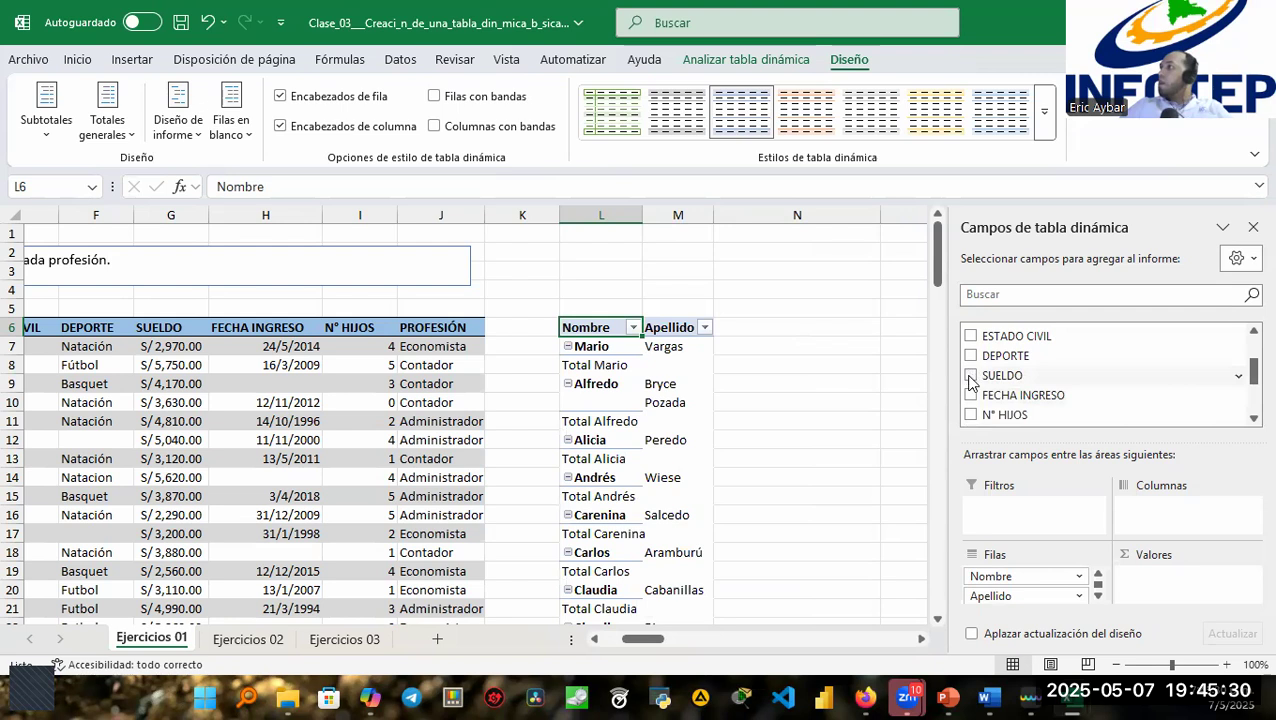
{"action": "left_click_drag", "start_coordinate": [972, 380], "coordinate": [1185, 588]}
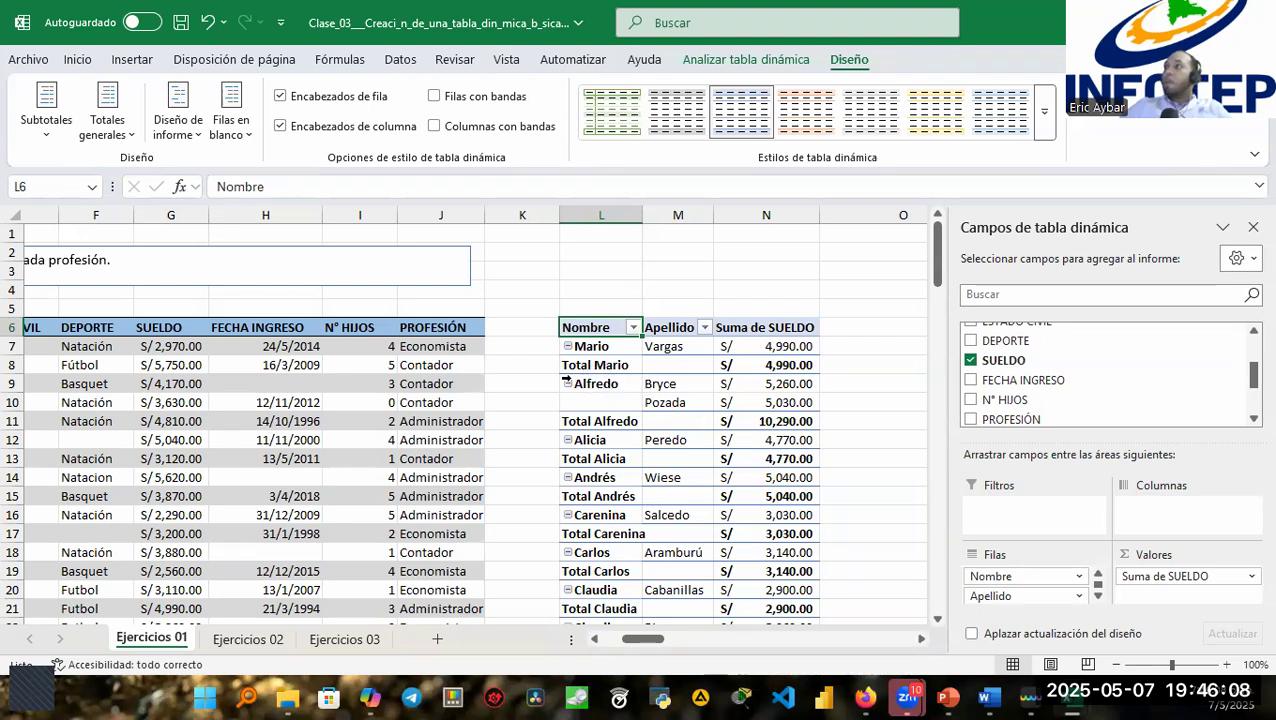
Turn off the pivot table's grand totals for both rows and columns.
{"action": "left_click", "coordinate": [594, 365]}
{"action": "left_click", "coordinate": [133, 138]}
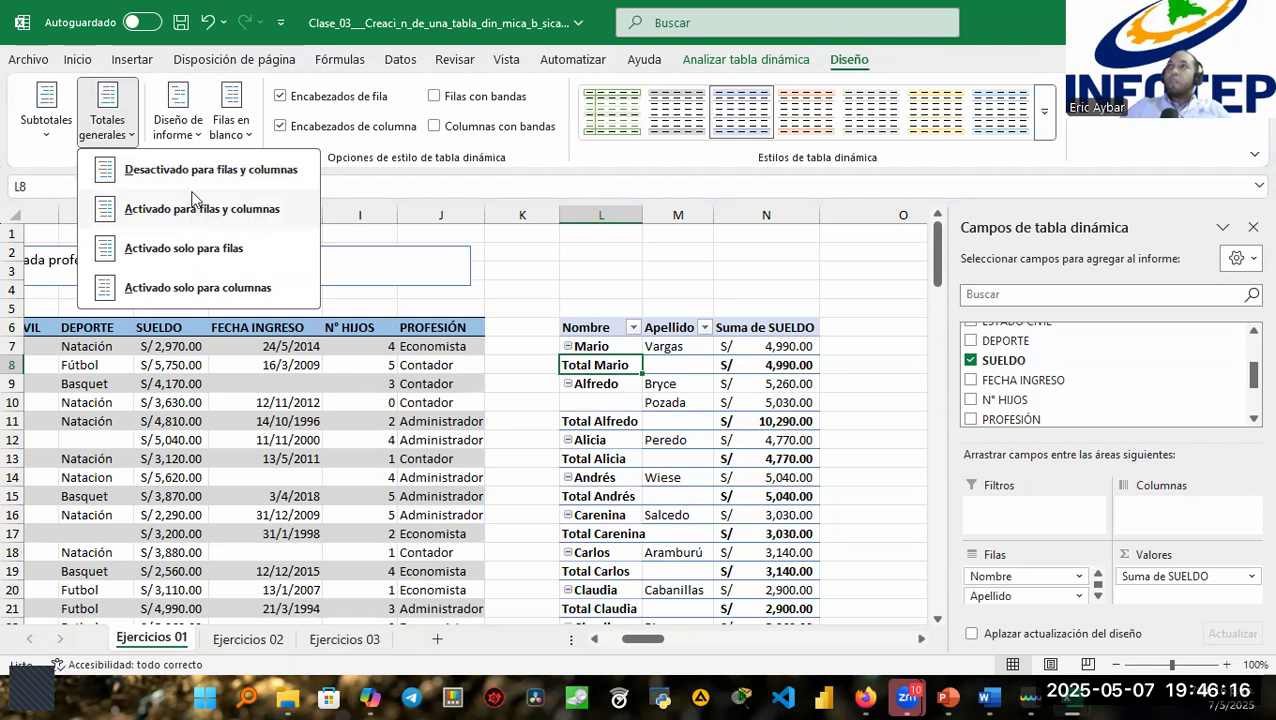
{"action": "left_click", "coordinate": [112, 170]}
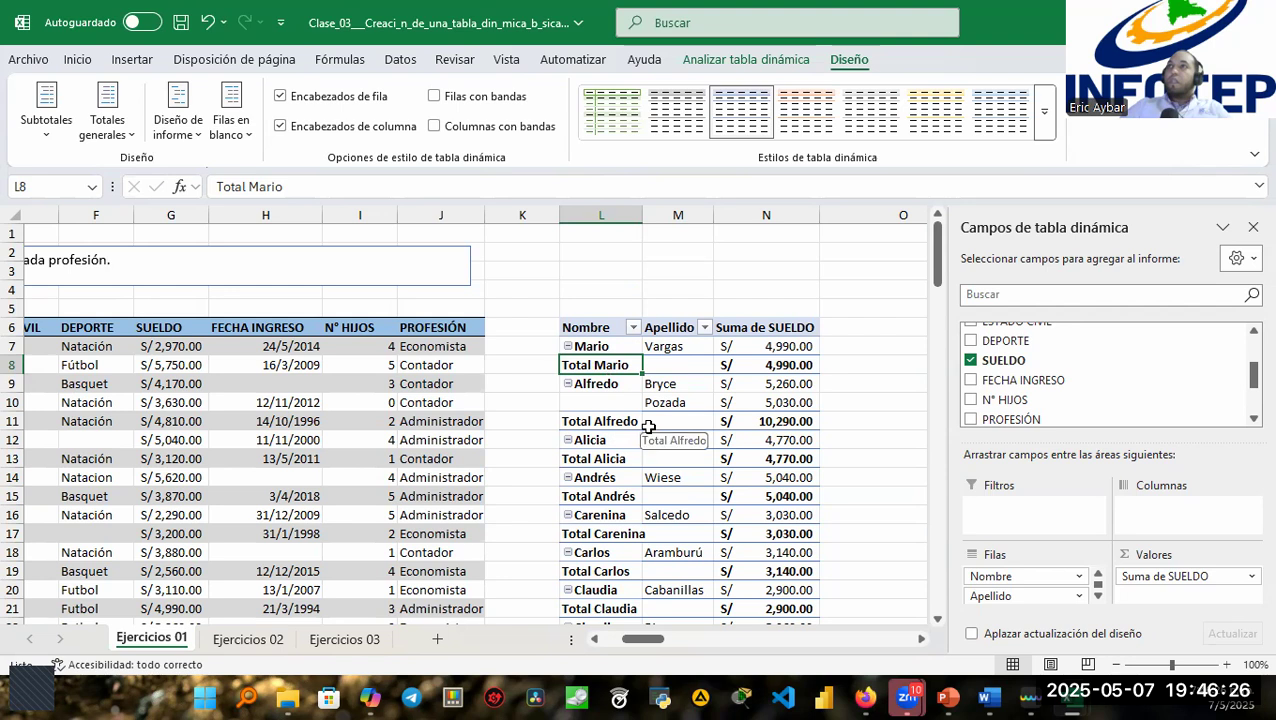
Check the subtotal options and try the tabular and outline report layouts on the Nombre and Apellido rows.
{"action": "left_click", "coordinate": [42, 132]}
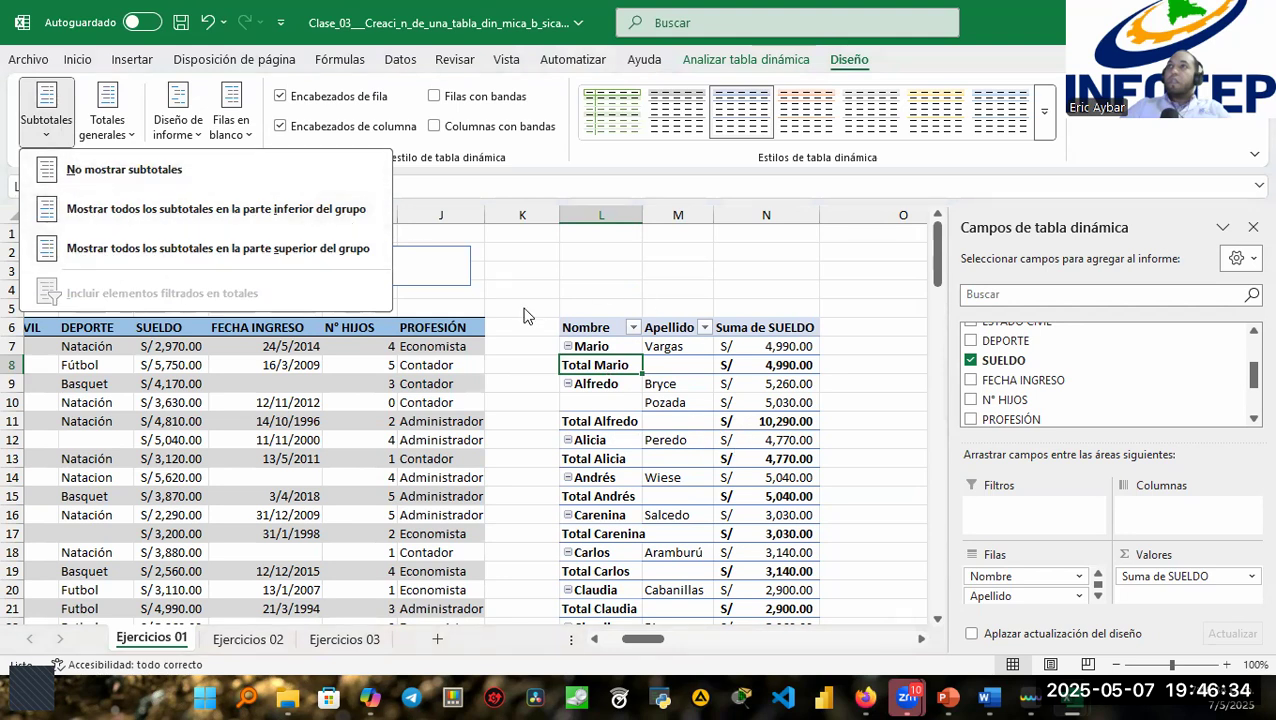
{"action": "left_click", "coordinate": [204, 136]}
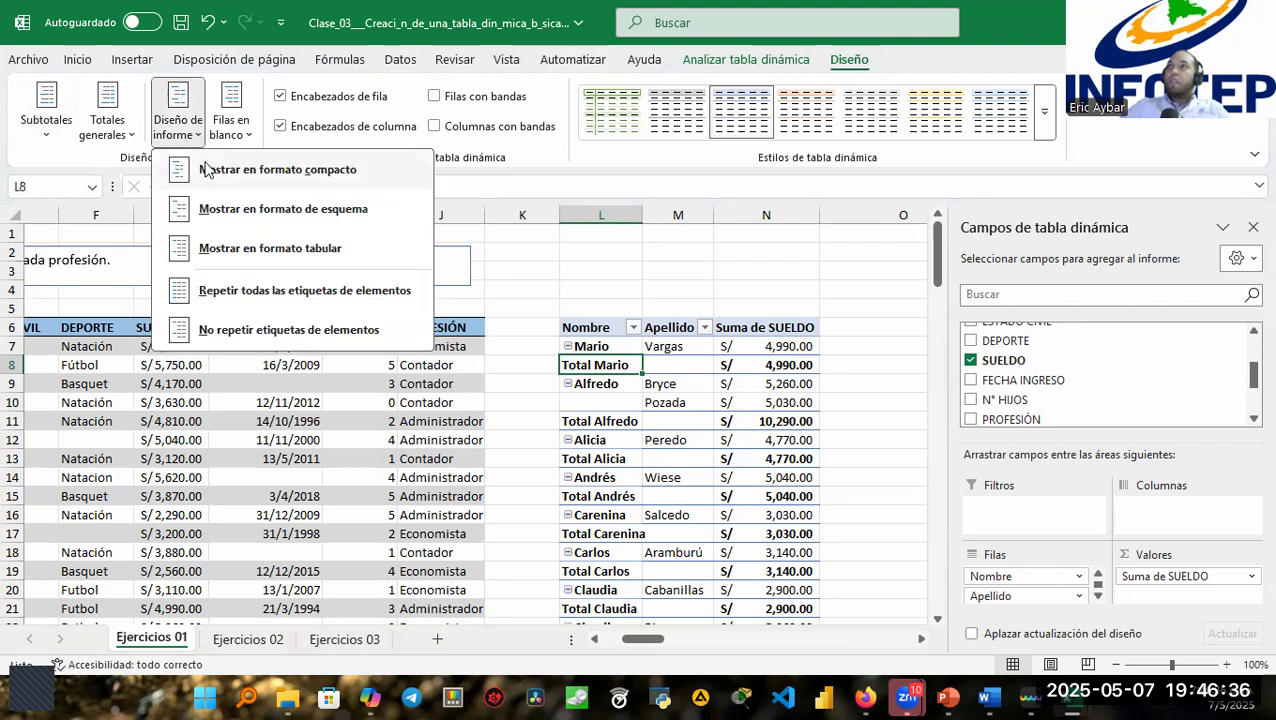
{"action": "left_click", "coordinate": [231, 252]}
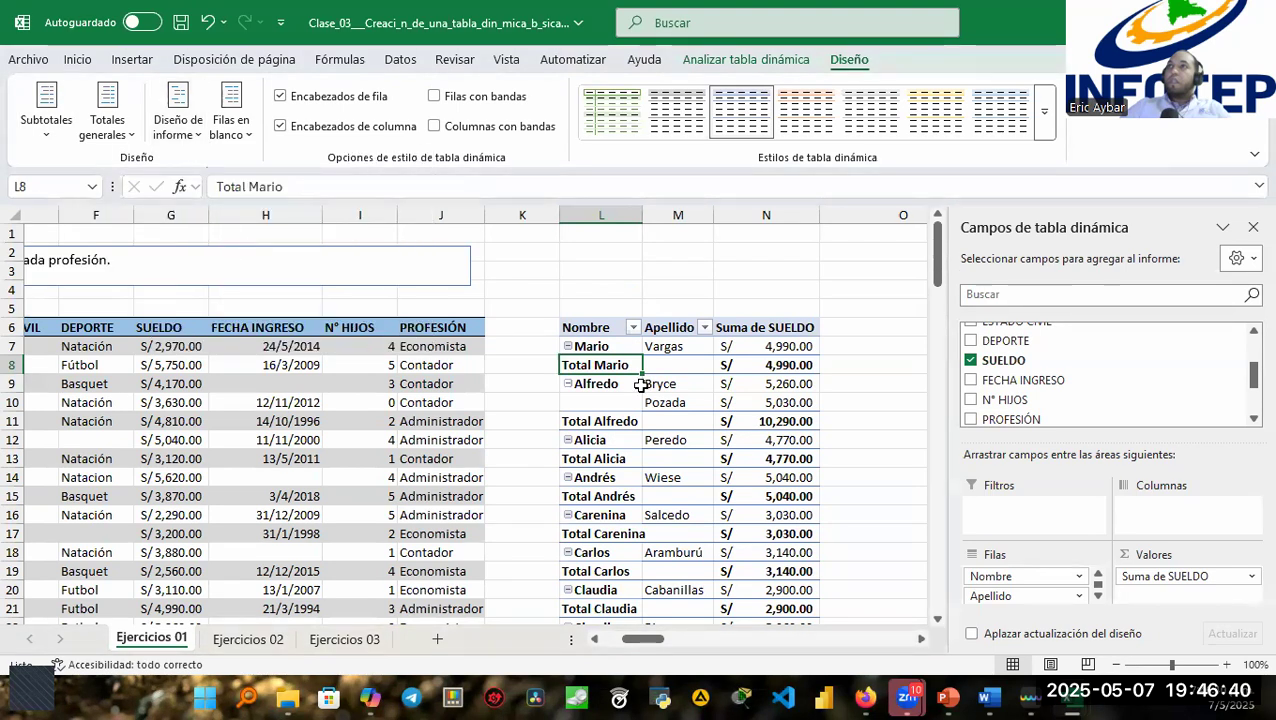
{"action": "left_click", "coordinate": [177, 122]}
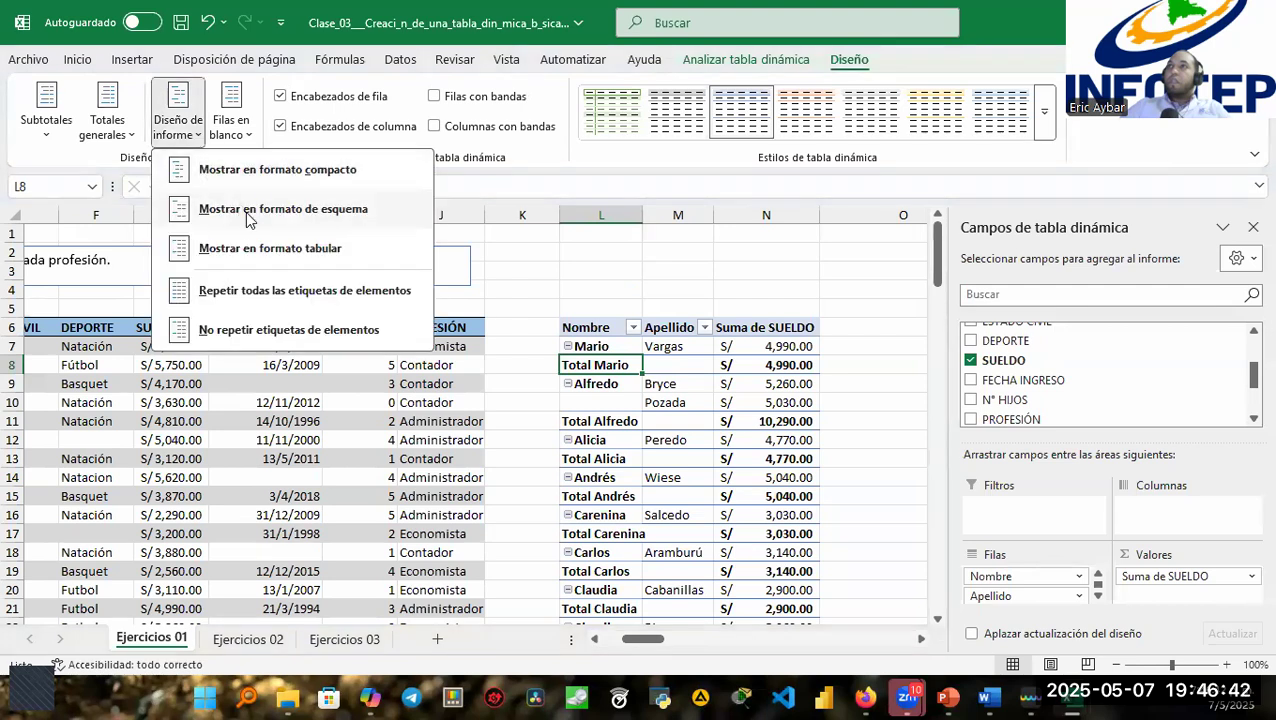
{"action": "left_click", "coordinate": [245, 207]}
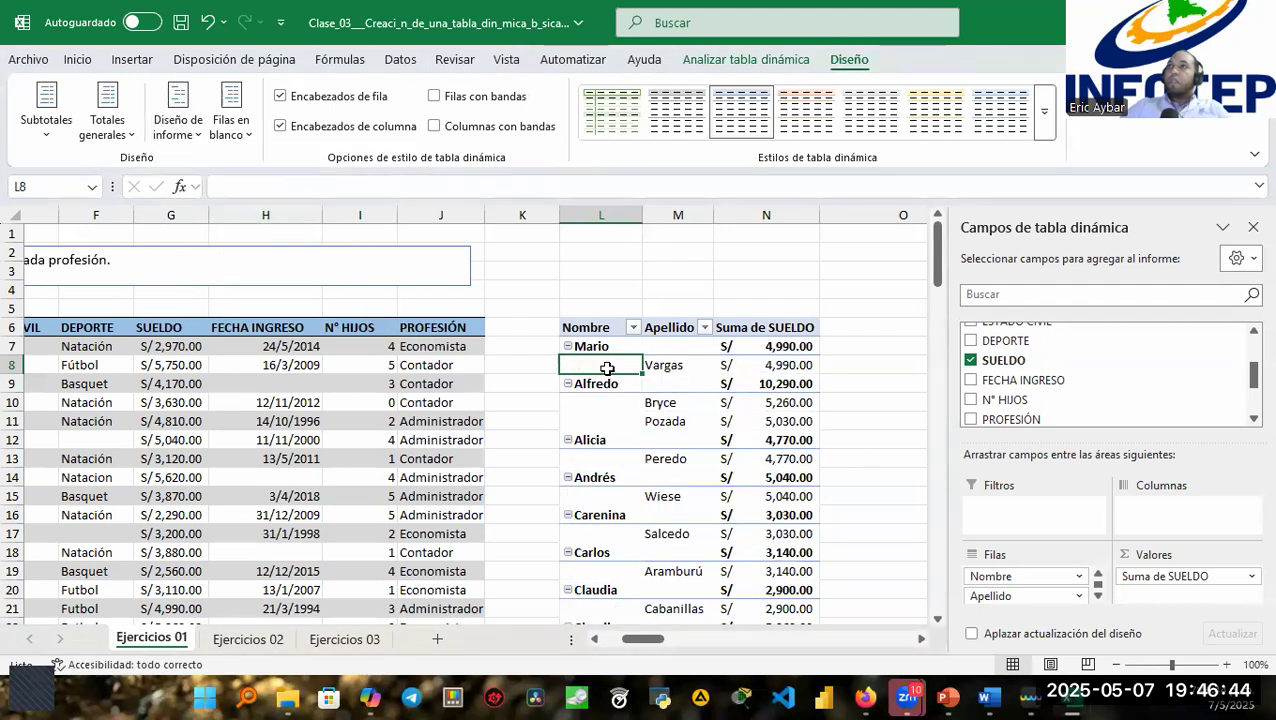
Set the report layout of the Nombre and Apellido pivot table to compact format.
{"action": "left_click", "coordinate": [192, 140]}
{"action": "left_click", "coordinate": [210, 169]}
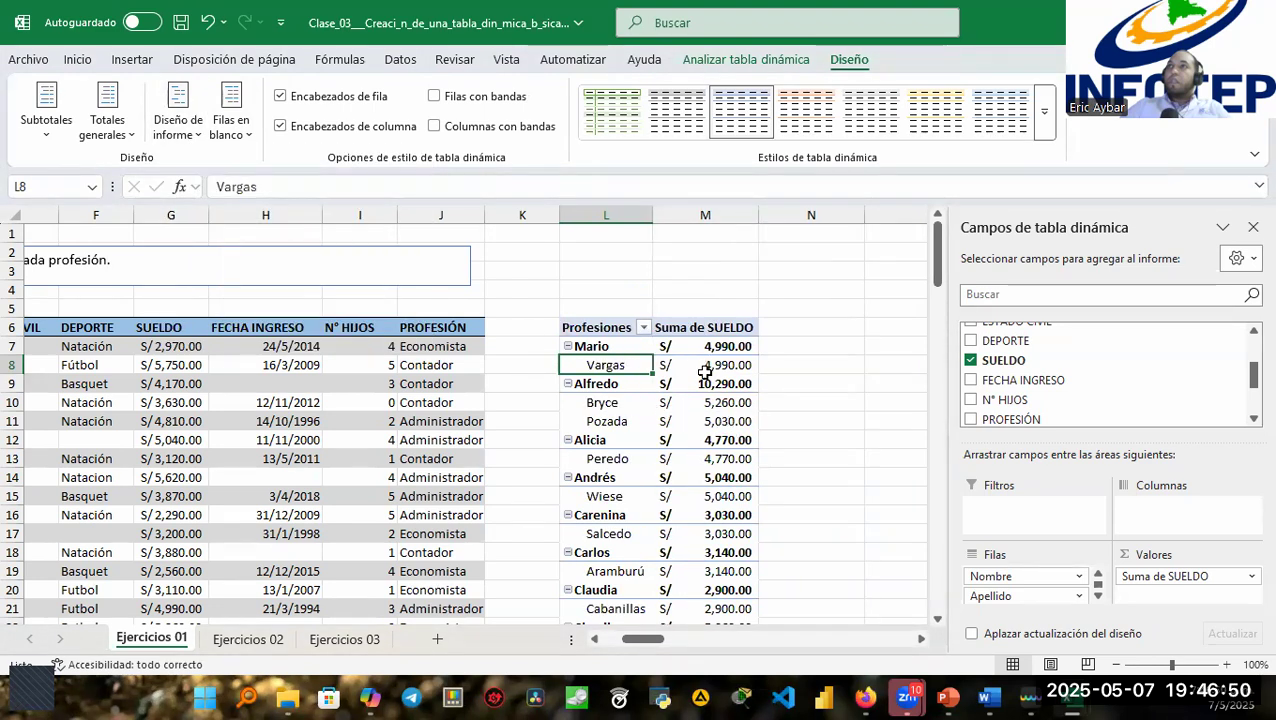
{"action": "mouse_move", "coordinate": [710, 449]}
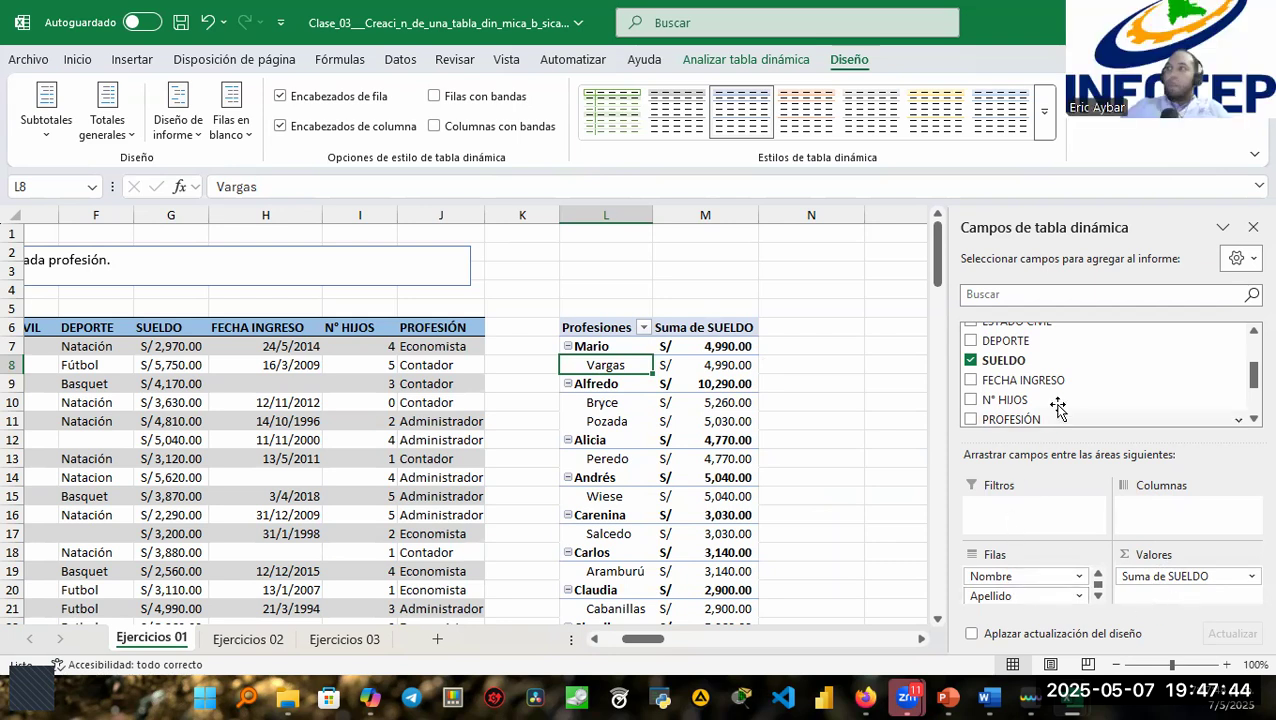
Add the PROFESIÓN field to the pivot table's filters area.
{"action": "scroll", "coordinate": [1092, 395], "scroll_direction": "up", "scroll_amount": 2}
{"action": "scroll", "coordinate": [1088, 398], "scroll_direction": "down", "scroll_amount": 2}
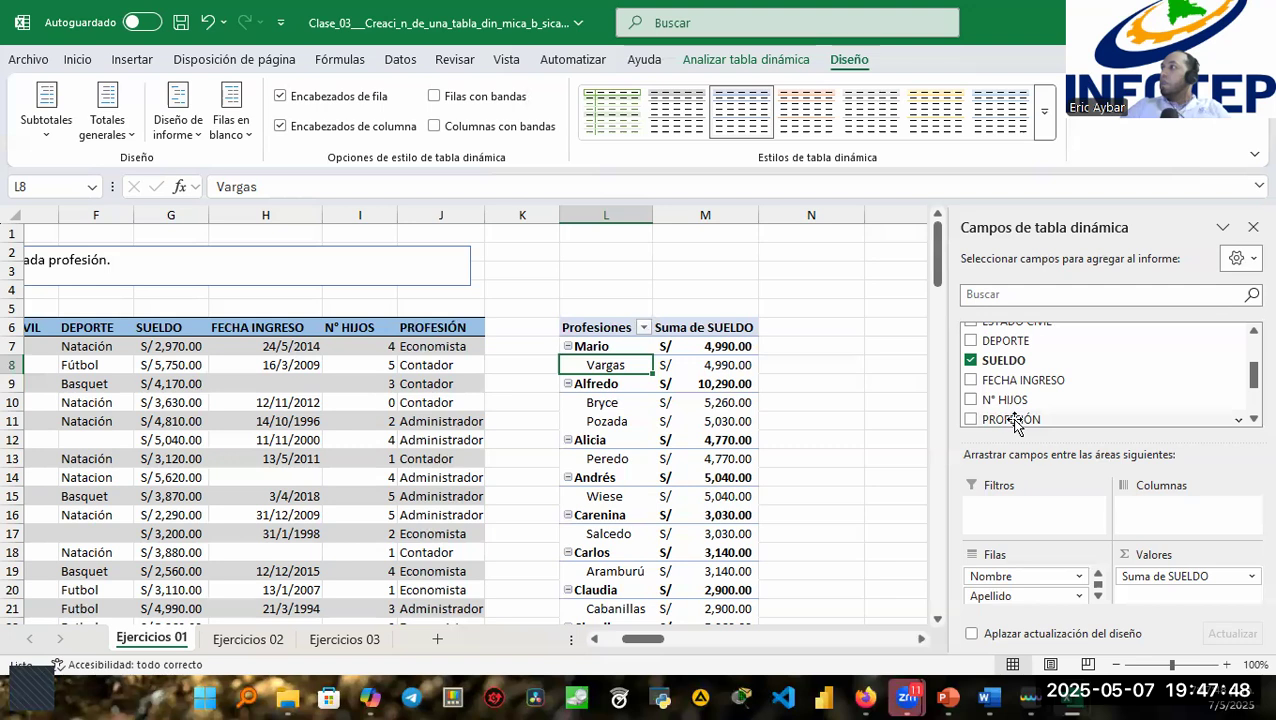
{"action": "left_click_drag", "start_coordinate": [1012, 420], "coordinate": [1020, 514]}
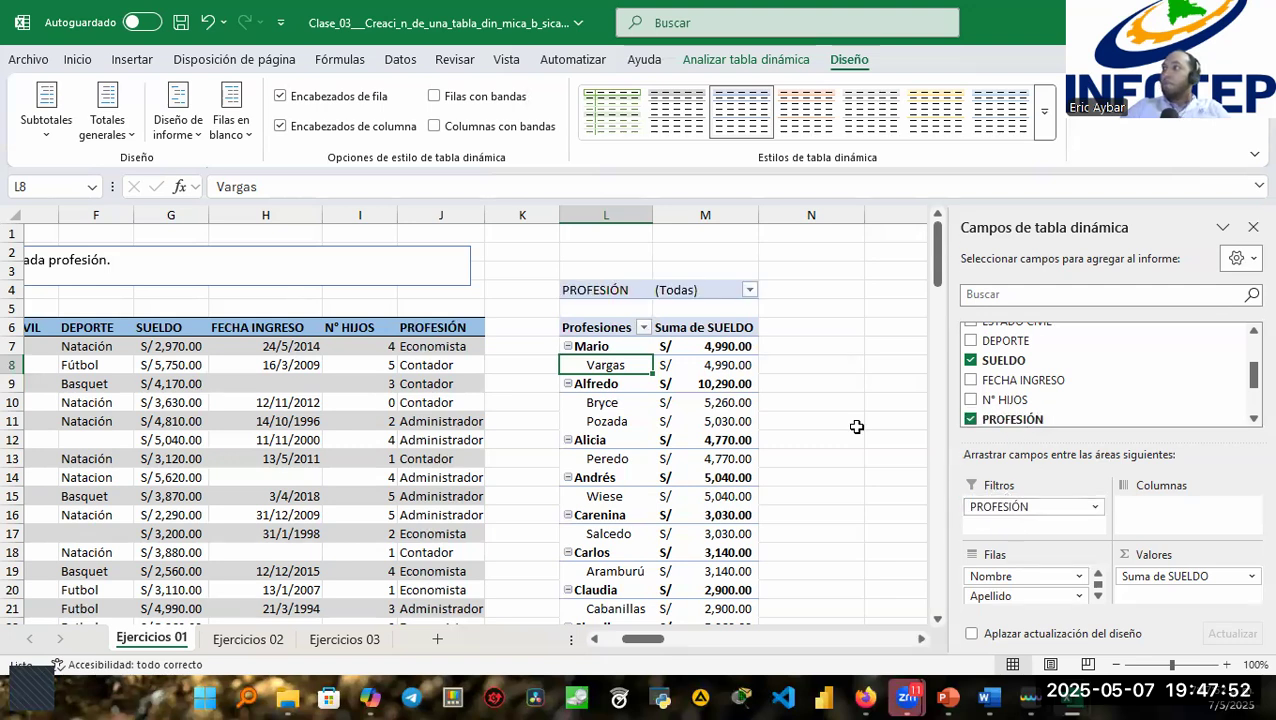
Enable multiple selection in the PROFESIÓN report filter, keep only Contador, and look through the filtered salaries.
{"action": "left_click", "coordinate": [749, 290]}
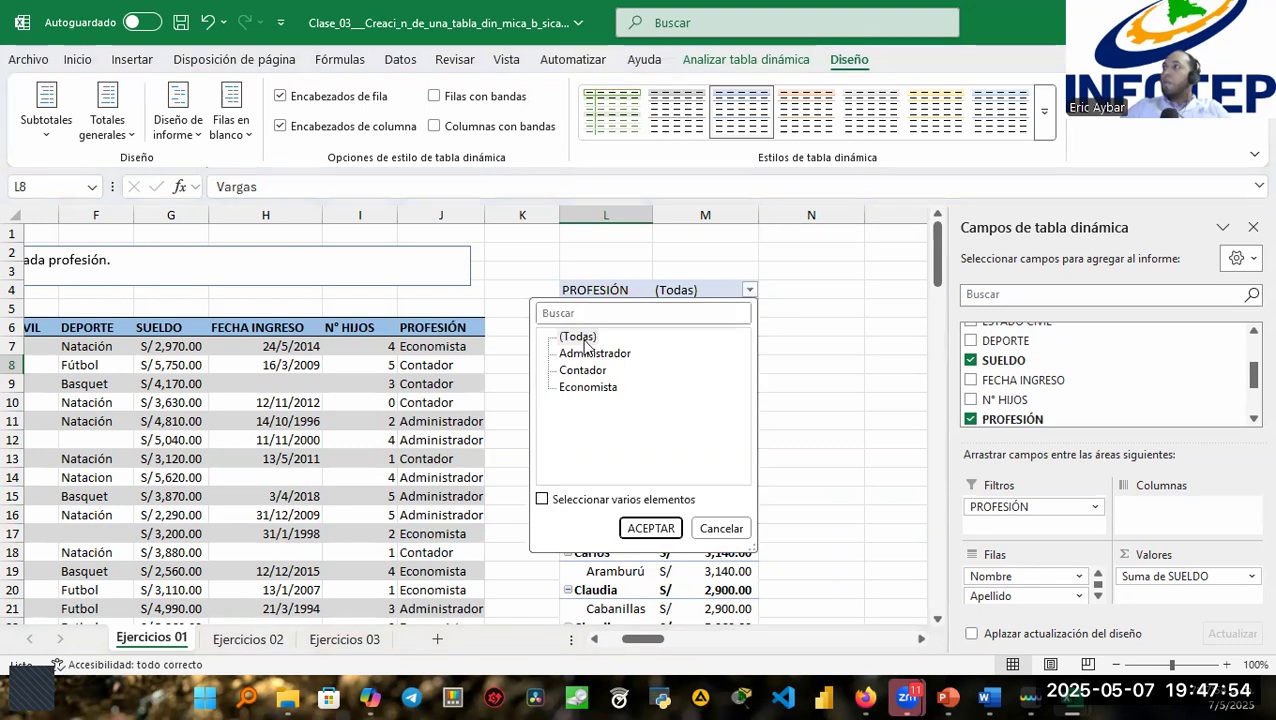
{"action": "left_click", "coordinate": [541, 500]}
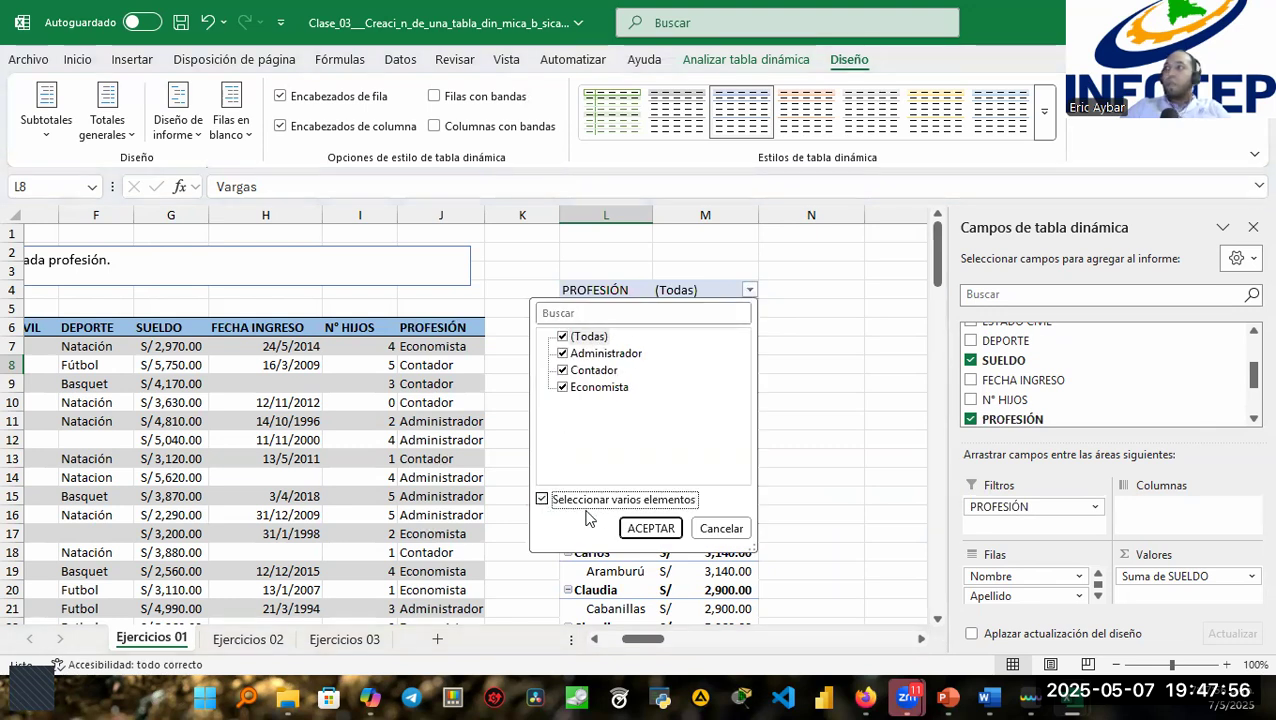
{"action": "left_click", "coordinate": [563, 337]}
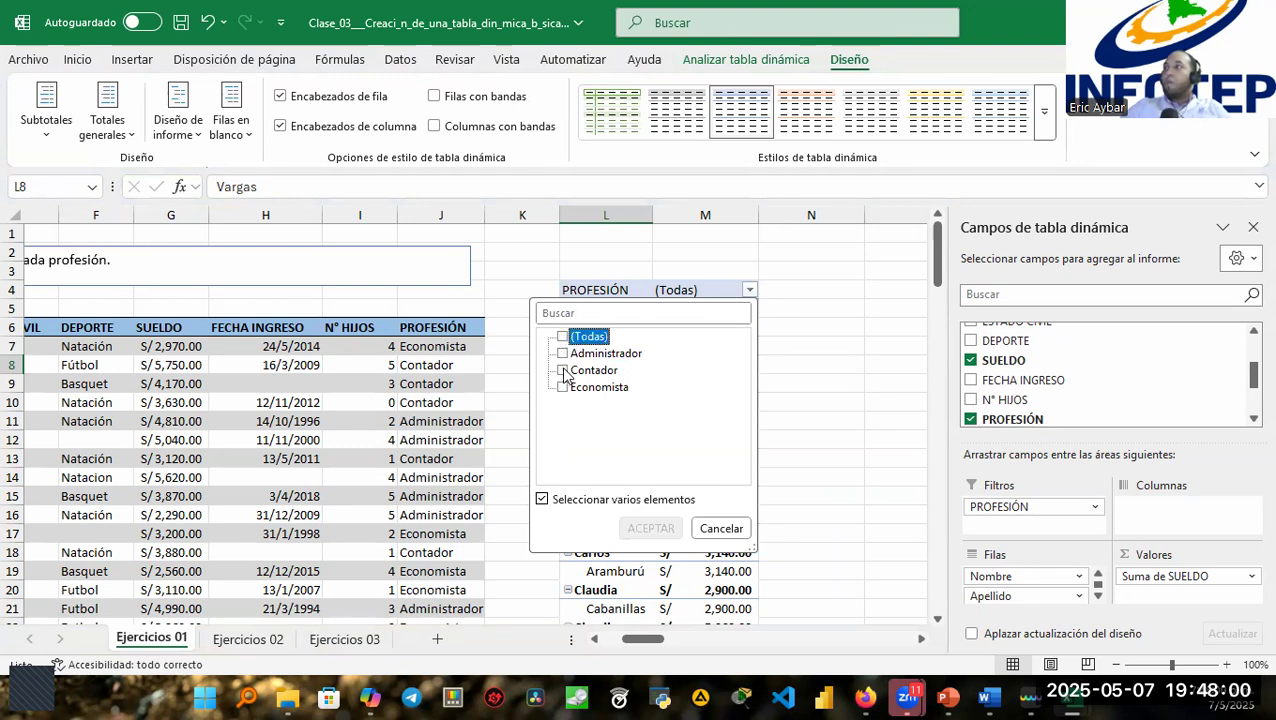
{"action": "left_click", "coordinate": [563, 370]}
{"action": "left_click", "coordinate": [653, 529]}
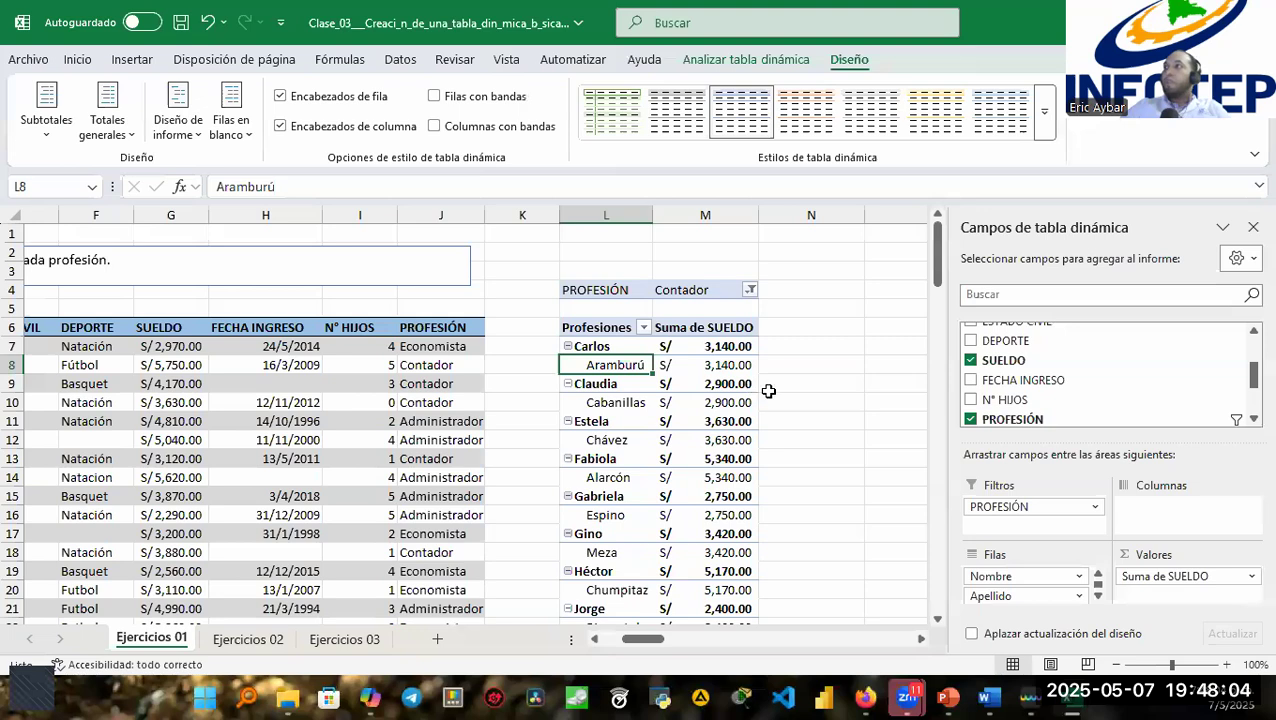
{"action": "scroll", "coordinate": [735, 400], "scroll_direction": "down", "scroll_amount": 5}
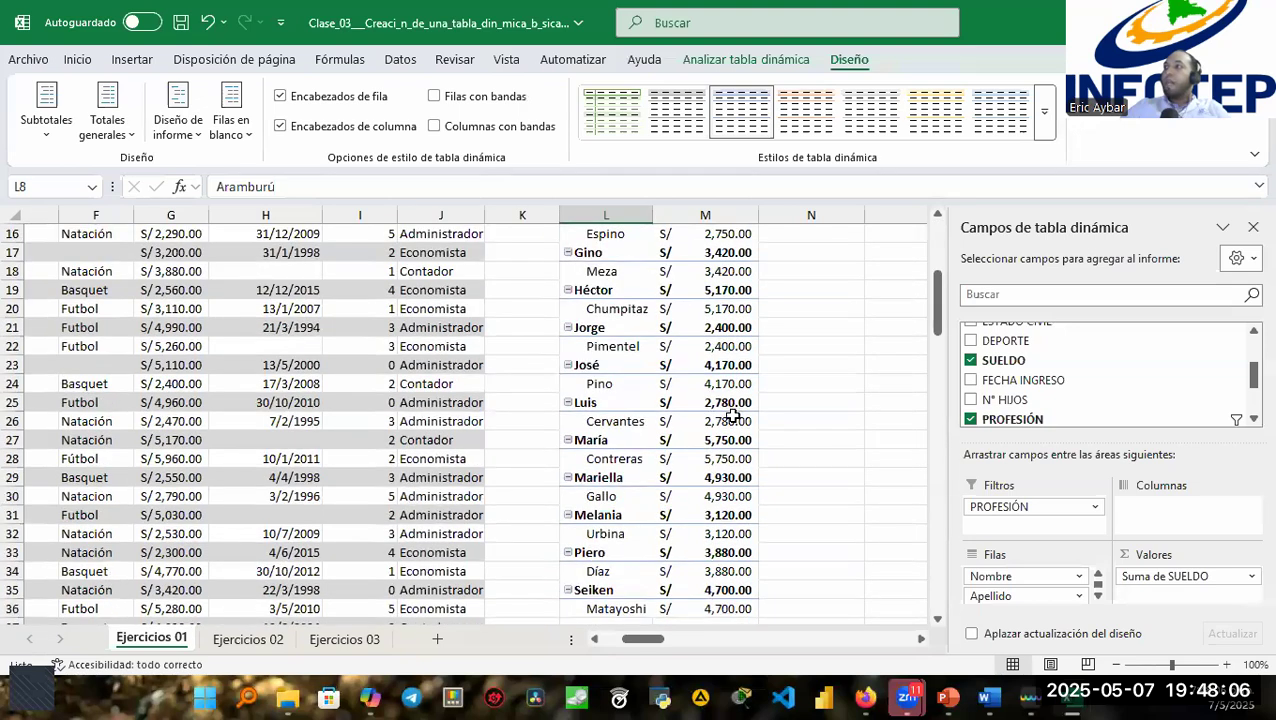
{"action": "scroll", "coordinate": [735, 415], "scroll_direction": "down", "scroll_amount": 2}
{"action": "scroll", "coordinate": [730, 418], "scroll_direction": "up", "scroll_amount": 7}
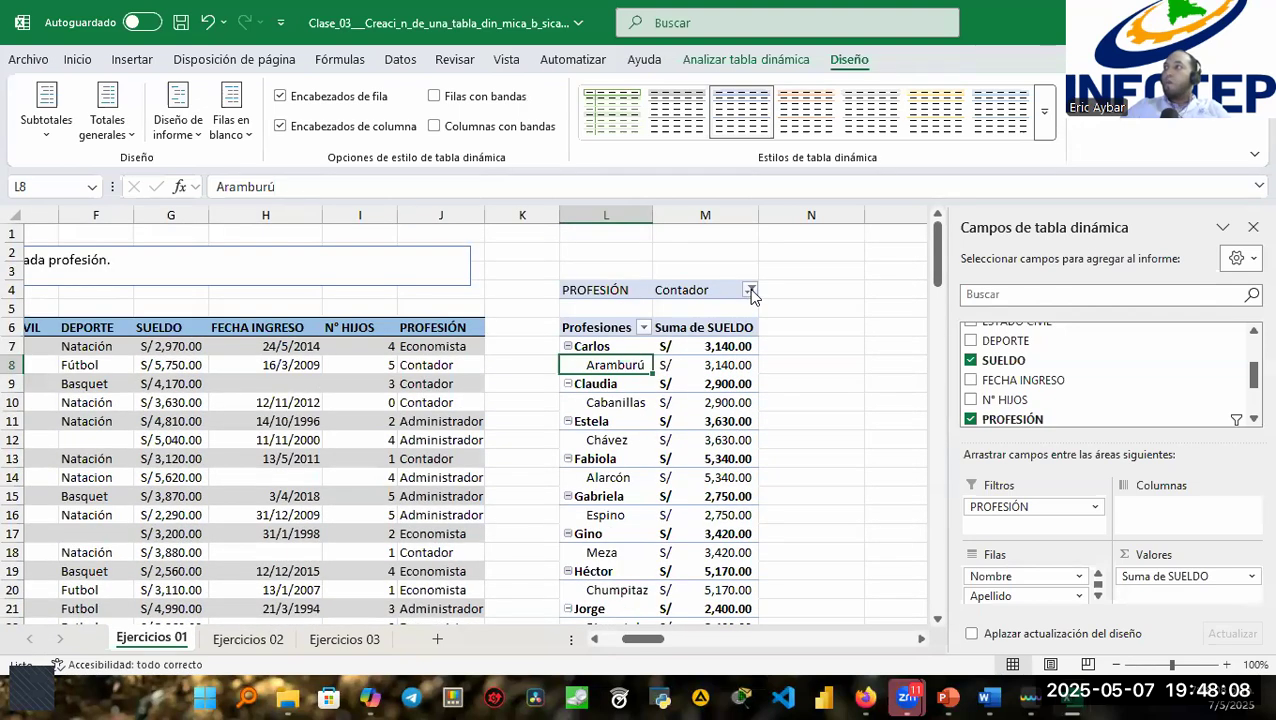
Reset the PROFESIÓN filter to all professions with multiple selection turned off, and look through the full salary list.
{"action": "left_click", "coordinate": [750, 290]}
{"action": "left_click", "coordinate": [564, 337]}
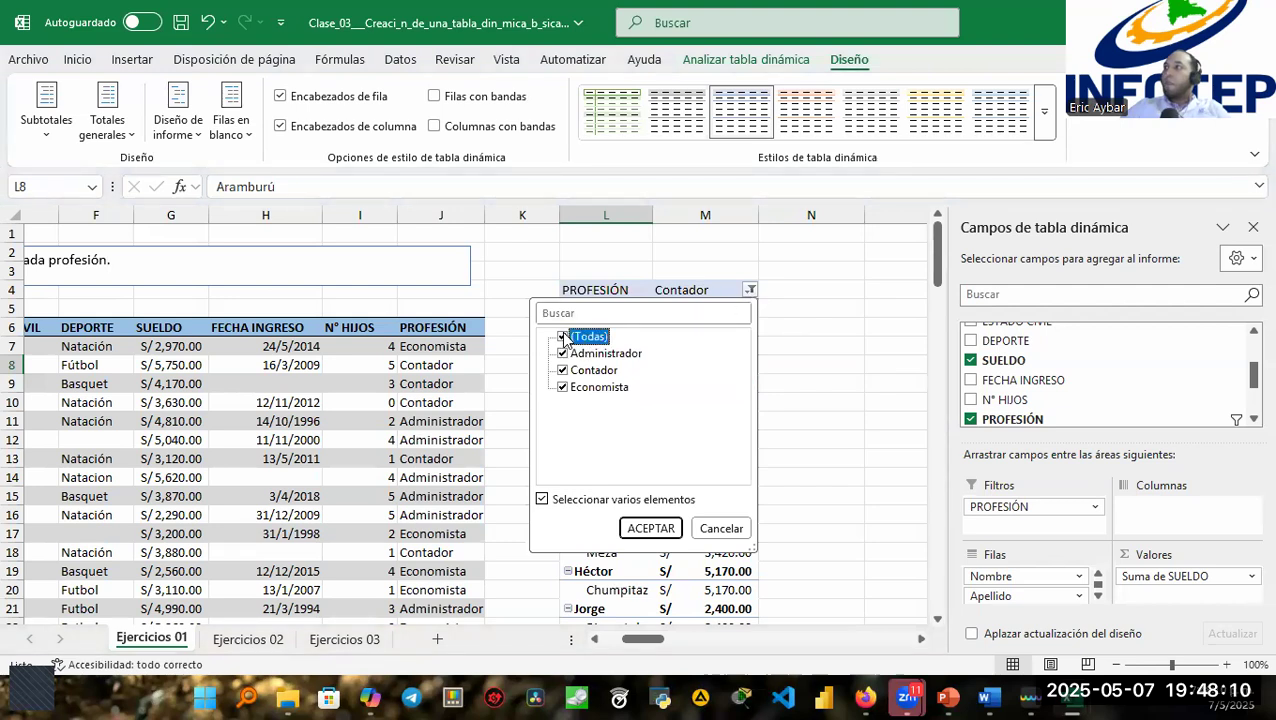
{"action": "left_click", "coordinate": [578, 500]}
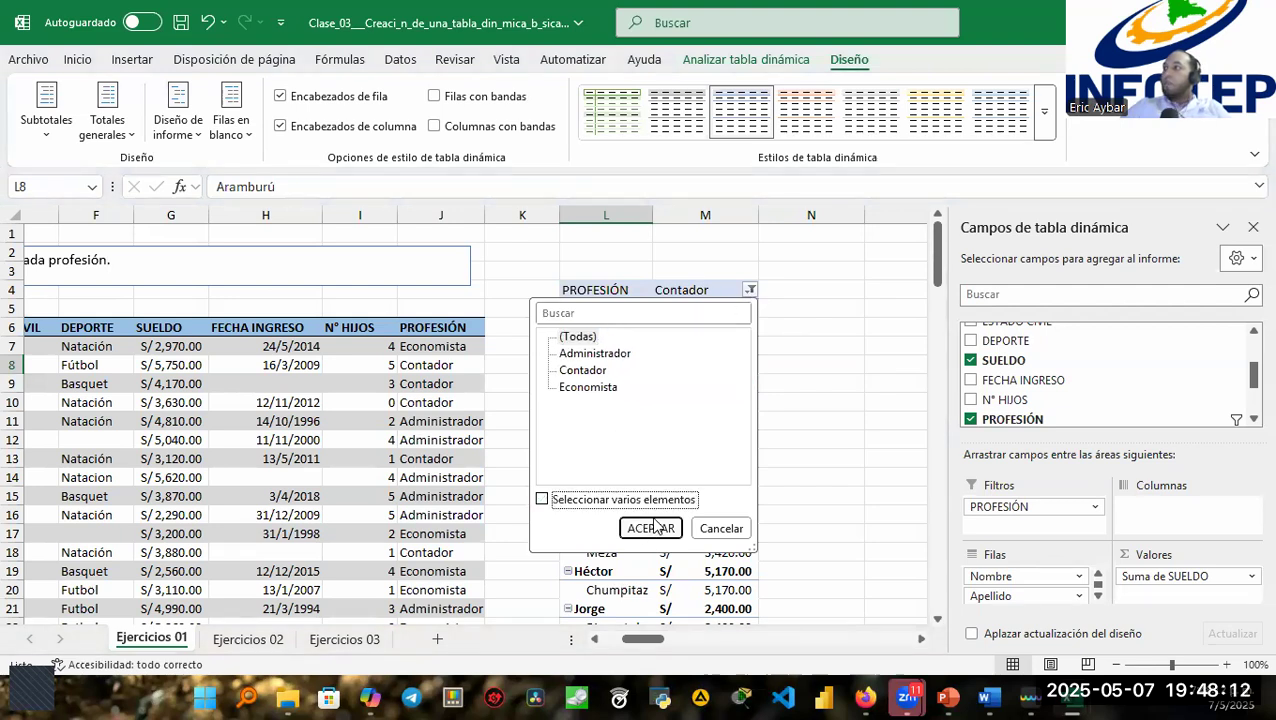
{"action": "left_click", "coordinate": [652, 528]}
{"action": "scroll", "coordinate": [755, 440], "scroll_direction": "down", "scroll_amount": 11}
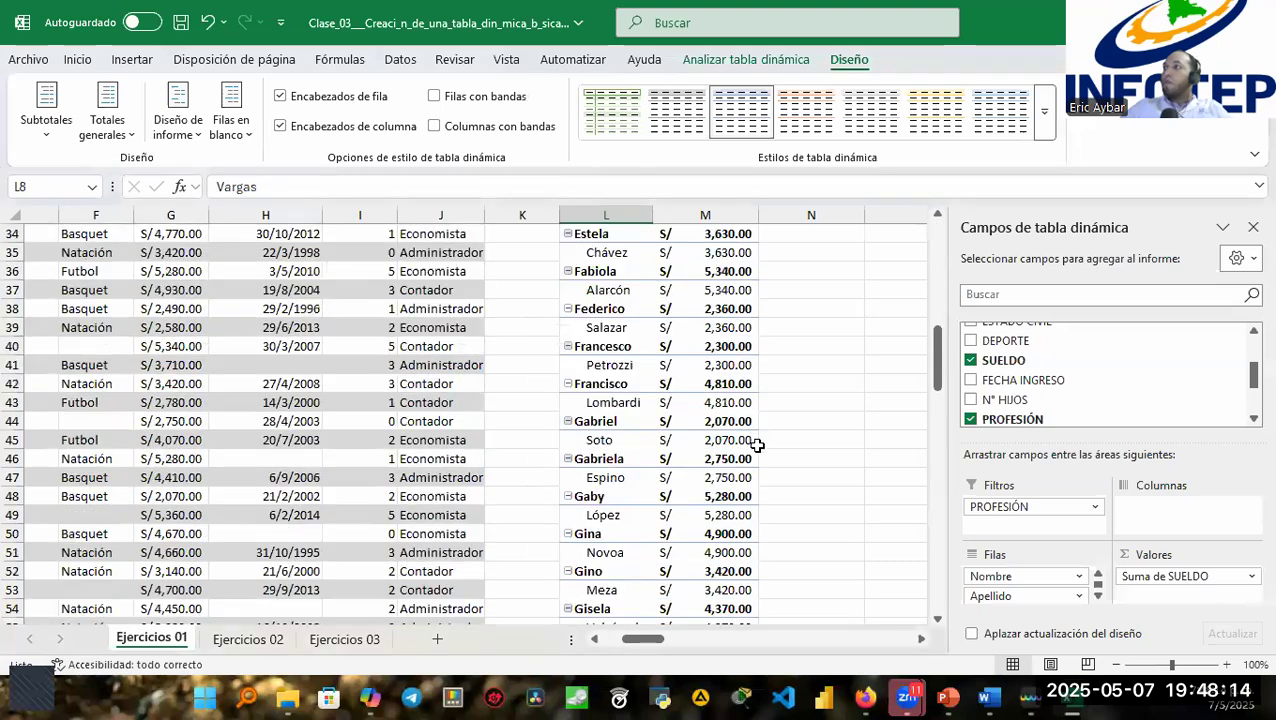
{"action": "scroll", "coordinate": [757, 444], "scroll_direction": "down", "scroll_amount": 11}
{"action": "scroll", "coordinate": [760, 455], "scroll_direction": "down", "scroll_amount": 18}
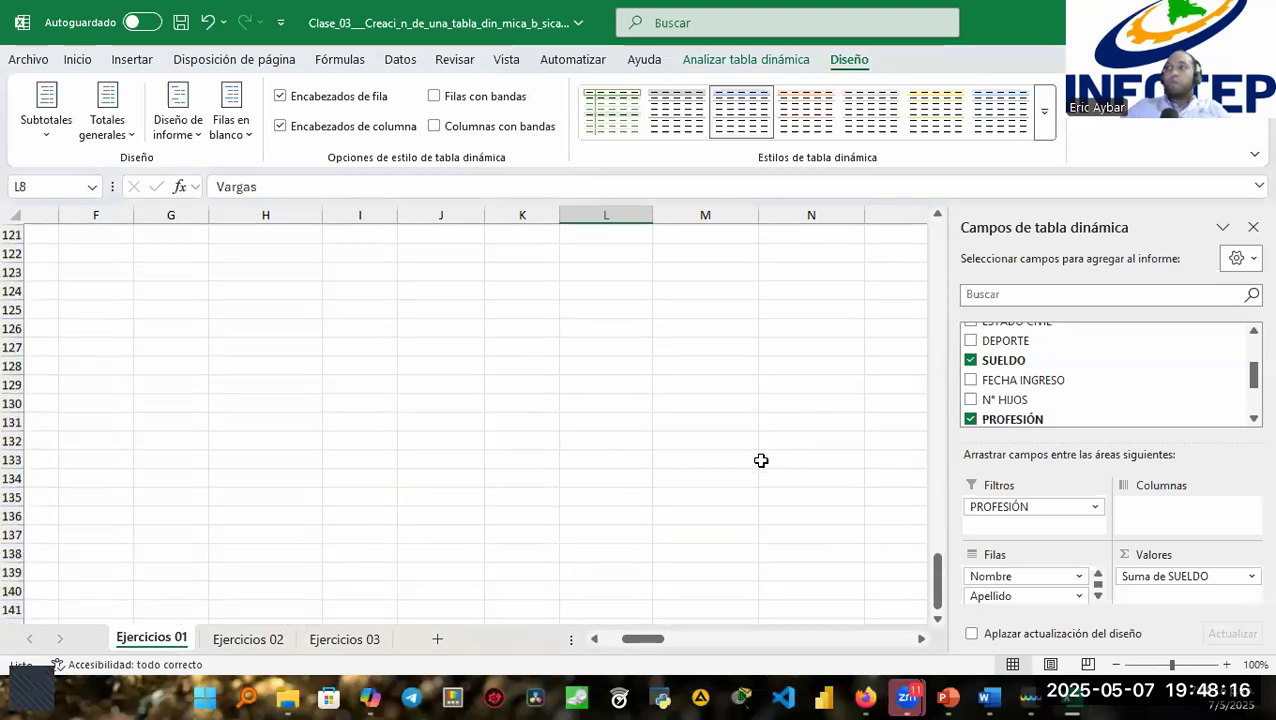
{"action": "scroll", "coordinate": [762, 458], "scroll_direction": "up", "scroll_amount": 20}
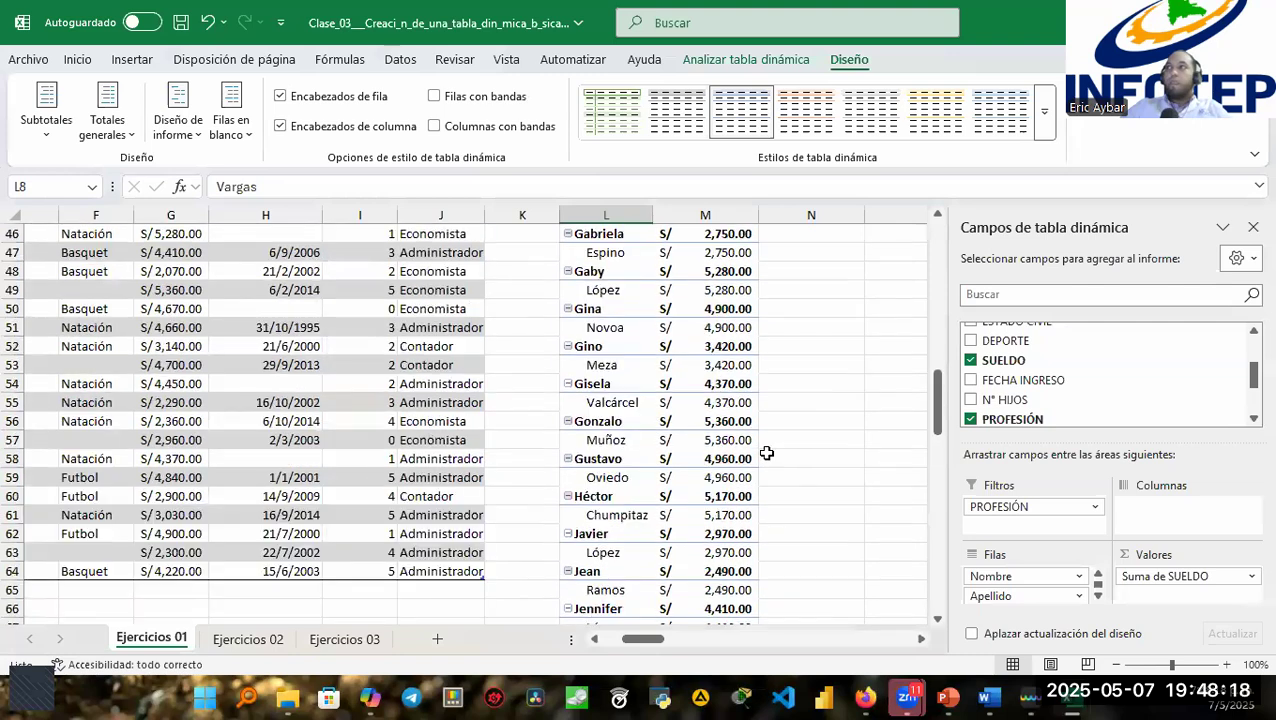
{"action": "scroll", "coordinate": [767, 453], "scroll_direction": "down", "scroll_amount": 18}
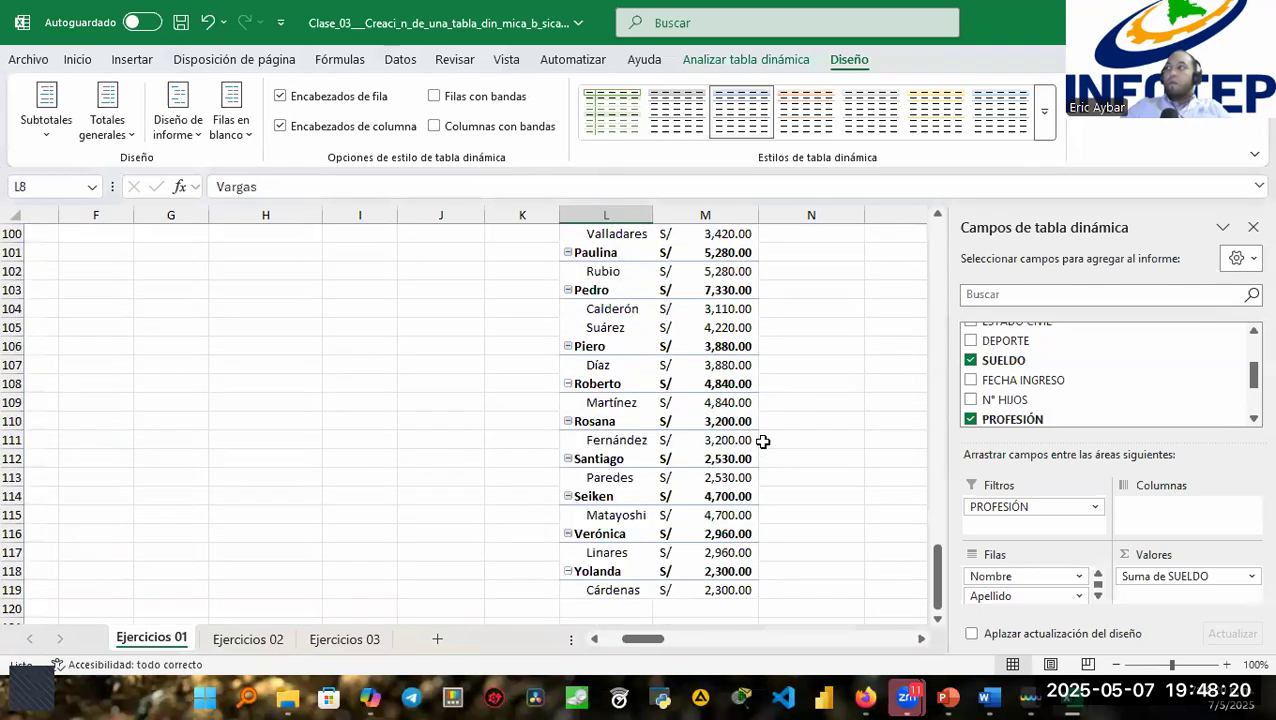
{"action": "scroll", "coordinate": [762, 441], "scroll_direction": "up", "scroll_amount": 18}
{"action": "scroll", "coordinate": [755, 426], "scroll_direction": "up", "scroll_amount": 15}
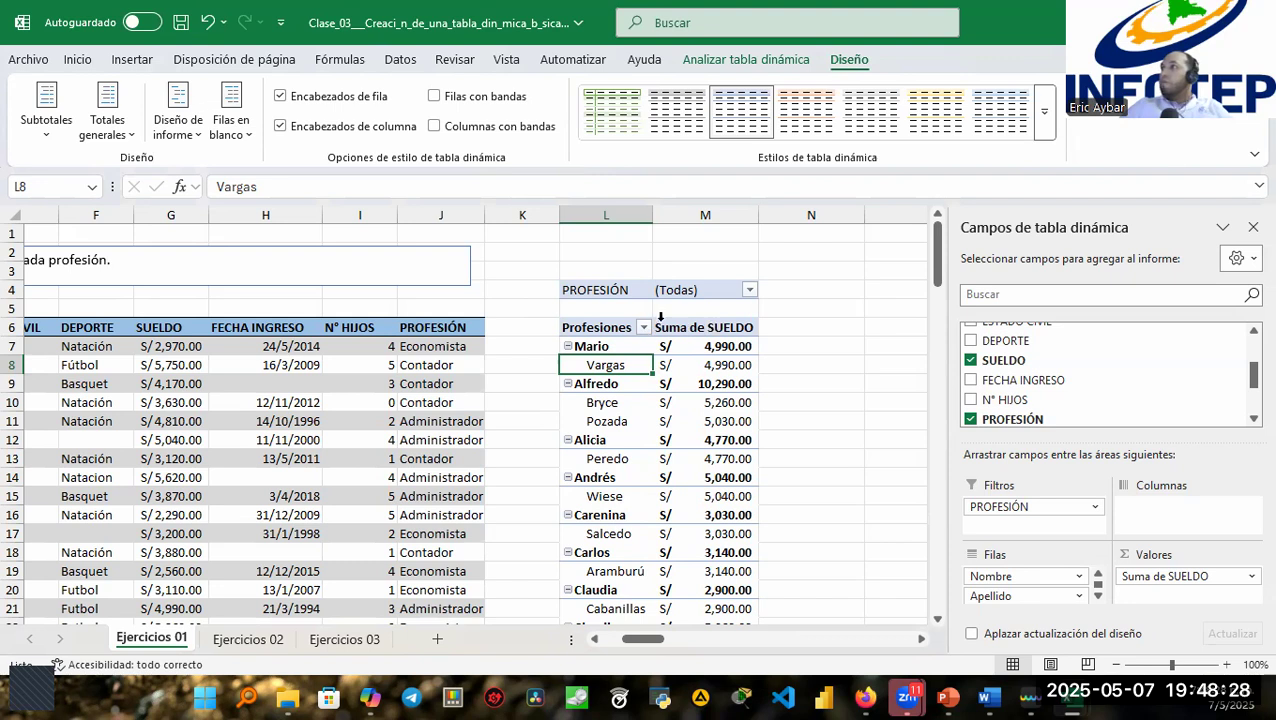
Filter the pivot table's PROFESIÓN field to Administrador only, with multiple selection enabled.
{"action": "left_click", "coordinate": [750, 290]}
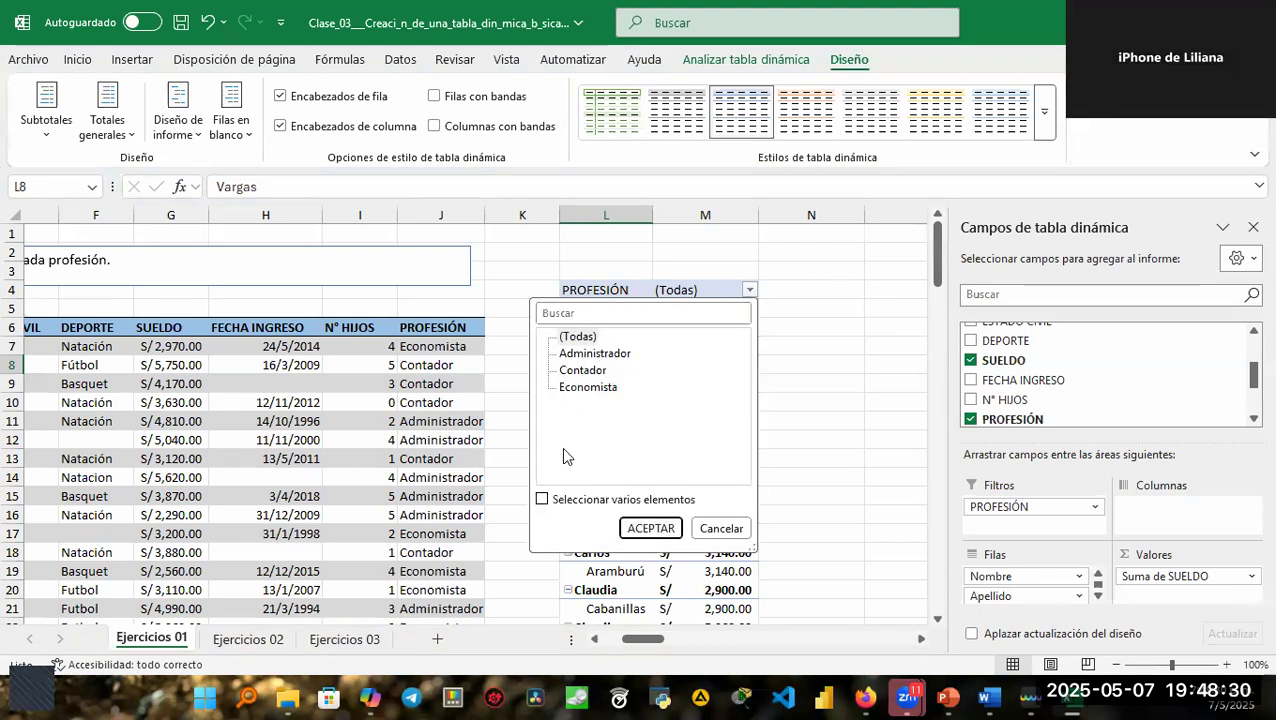
{"action": "left_click", "coordinate": [541, 500]}
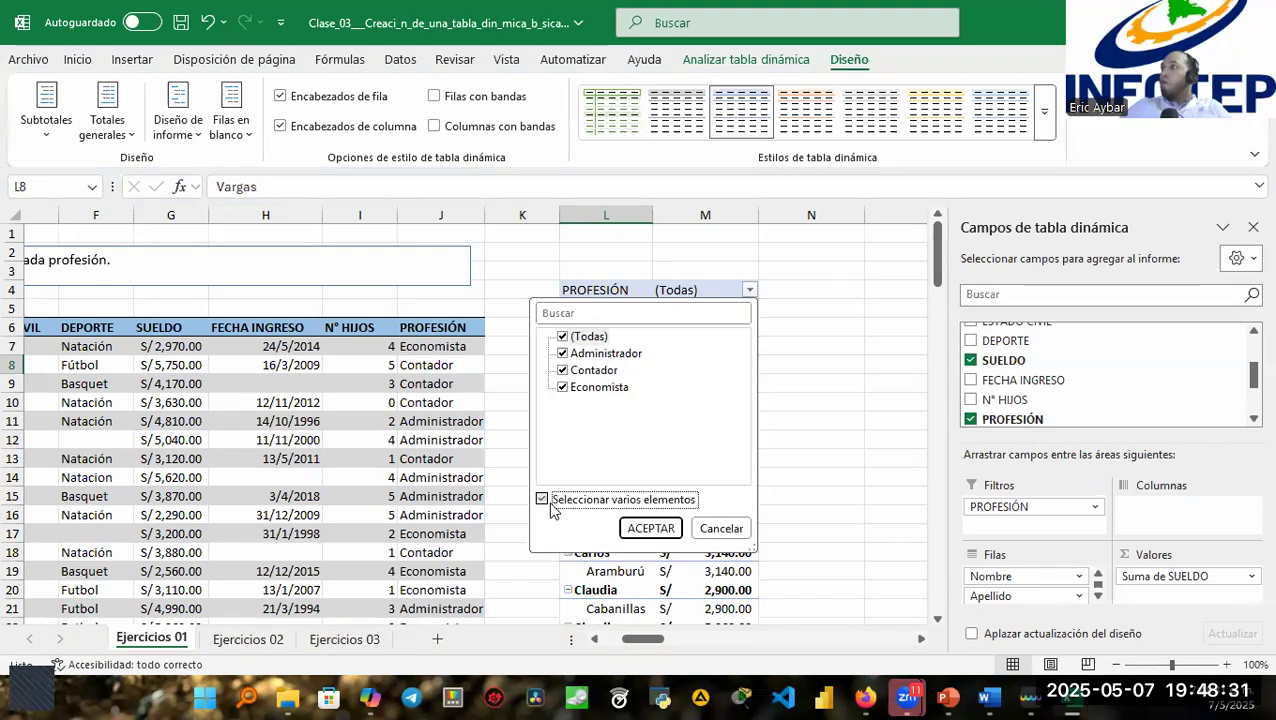
{"action": "left_click", "coordinate": [563, 354]}
{"action": "left_click", "coordinate": [563, 370]}
{"action": "left_click", "coordinate": [563, 387]}
{"action": "left_click", "coordinate": [563, 354]}
{"action": "left_click", "coordinate": [651, 528]}
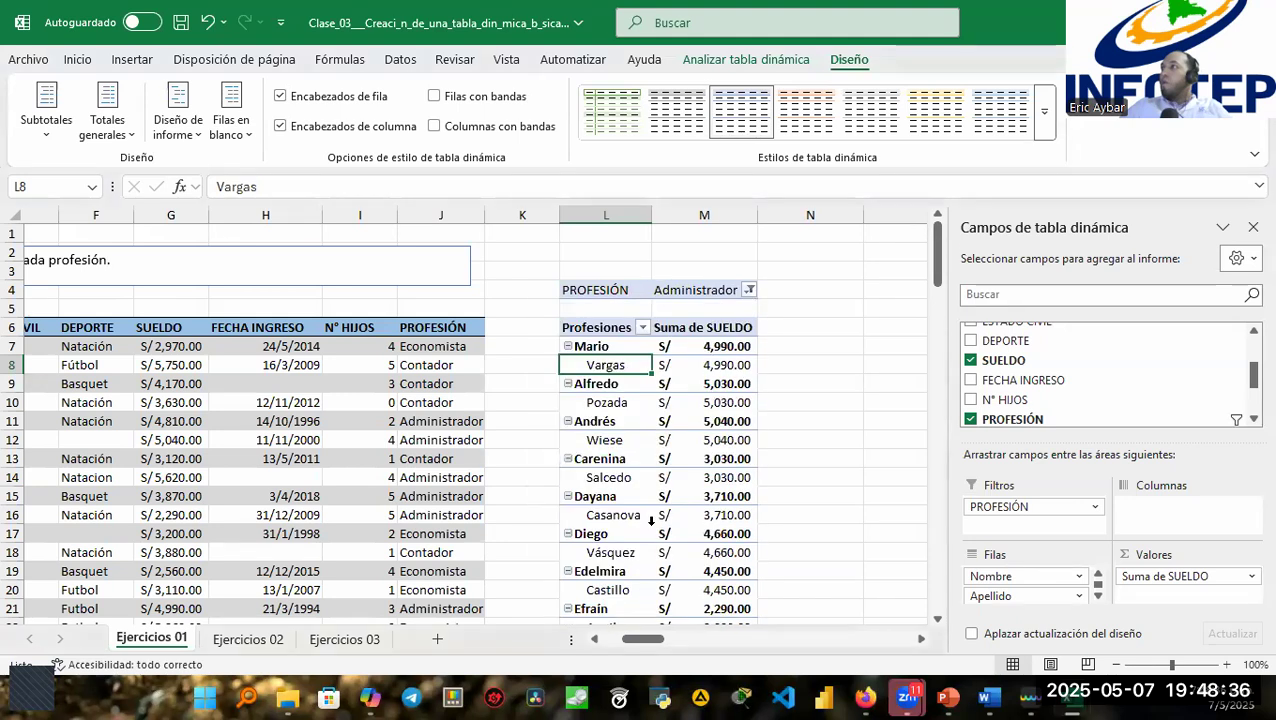
Examine the administrators' salaries in the filtered pivot table alongside the source data.
{"action": "scroll", "coordinate": [761, 450], "scroll_direction": "down", "scroll_amount": 10}
{"action": "scroll", "coordinate": [761, 450], "scroll_direction": "down", "scroll_amount": 6}
{"action": "scroll", "coordinate": [768, 436], "scroll_direction": "up", "scroll_amount": 13}
{"action": "scroll", "coordinate": [770, 432], "scroll_direction": "up", "scroll_amount": 3}
{"action": "scroll", "coordinate": [745, 440], "scroll_direction": "down", "scroll_amount": 15}
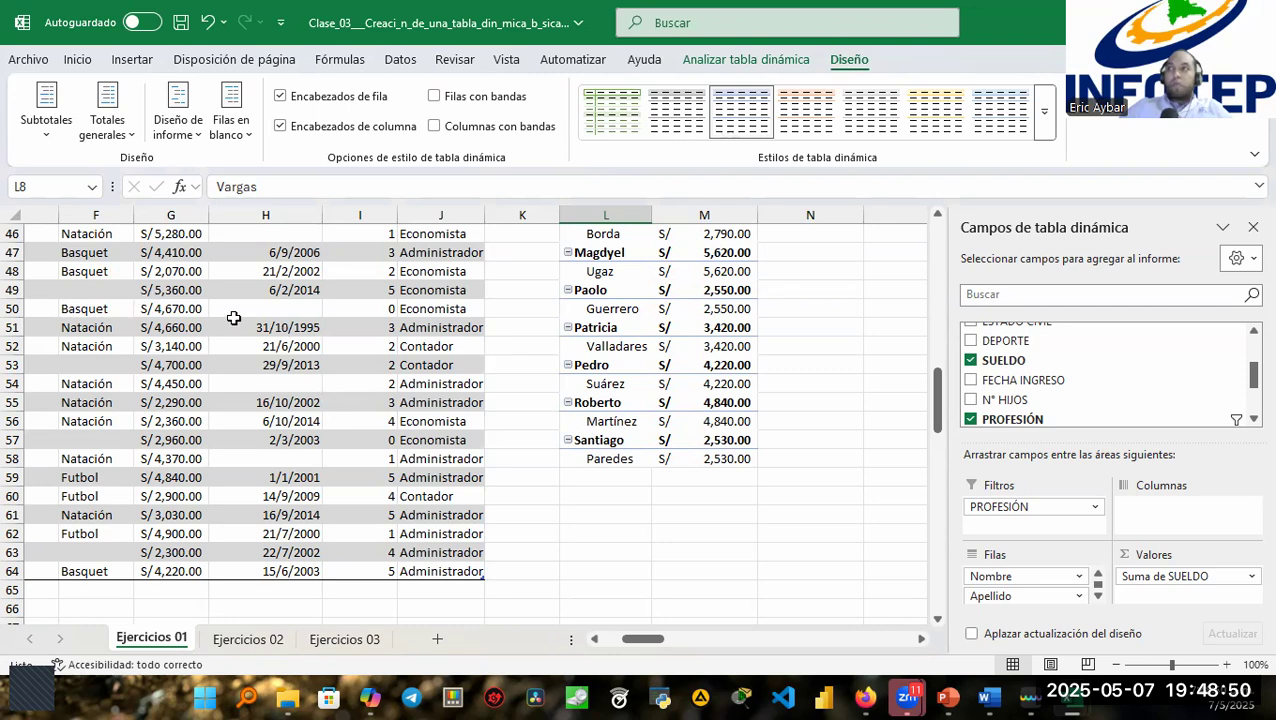
{"action": "scroll", "coordinate": [790, 385], "scroll_direction": "up", "scroll_amount": 15}
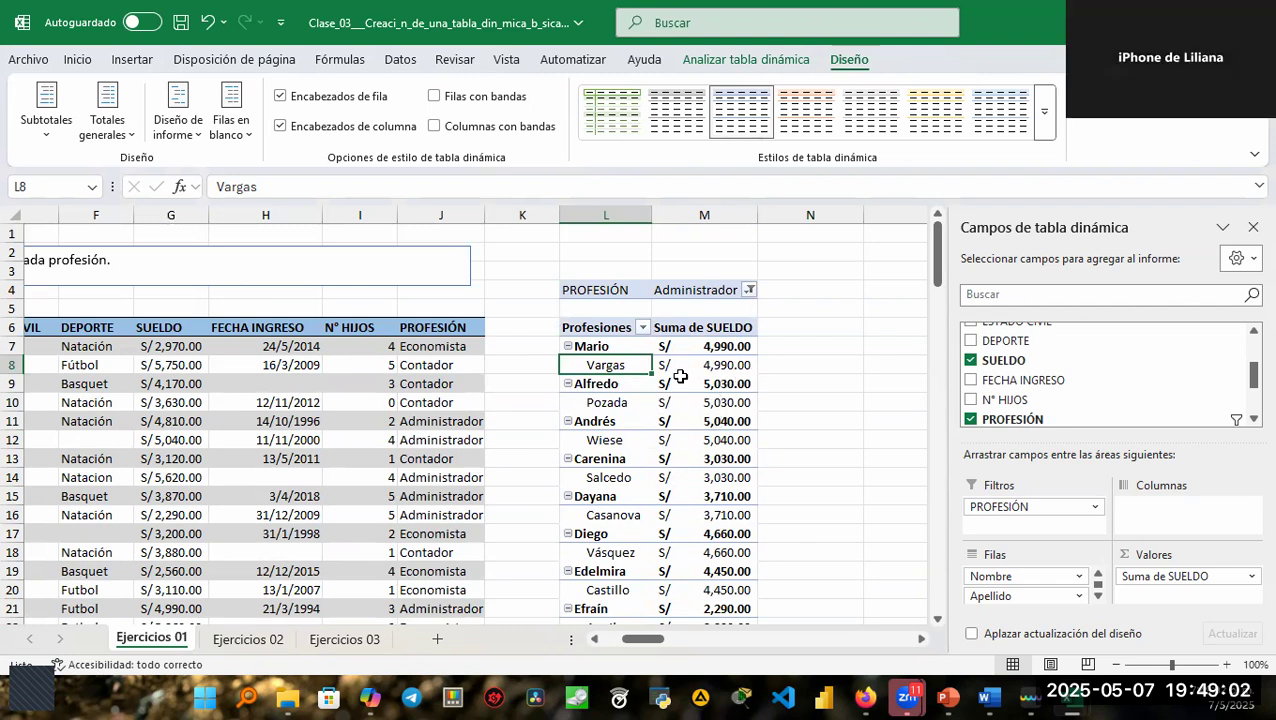
{"action": "mouse_move", "coordinate": [648, 640]}
{"action": "left_mouse_down"}
{"action": "mouse_move", "coordinate": [606, 640]}
{"action": "mouse_move", "coordinate": [690, 640]}
{"action": "mouse_move", "coordinate": [606, 625]}
{"action": "mouse_move", "coordinate": [632, 624]}
{"action": "left_mouse_up"}
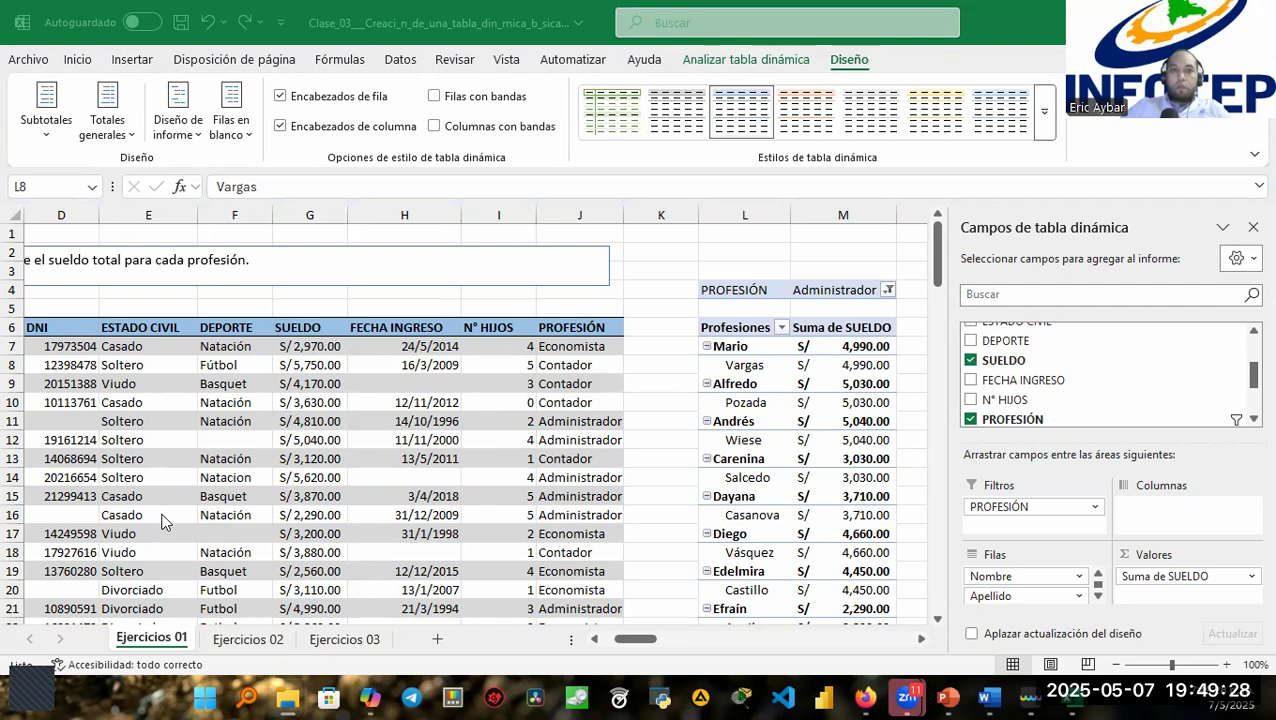
Close the pivot table field list and undo all the pivot table changes, back to the source table alone.
{"action": "left_click", "coordinate": [1250, 229]}
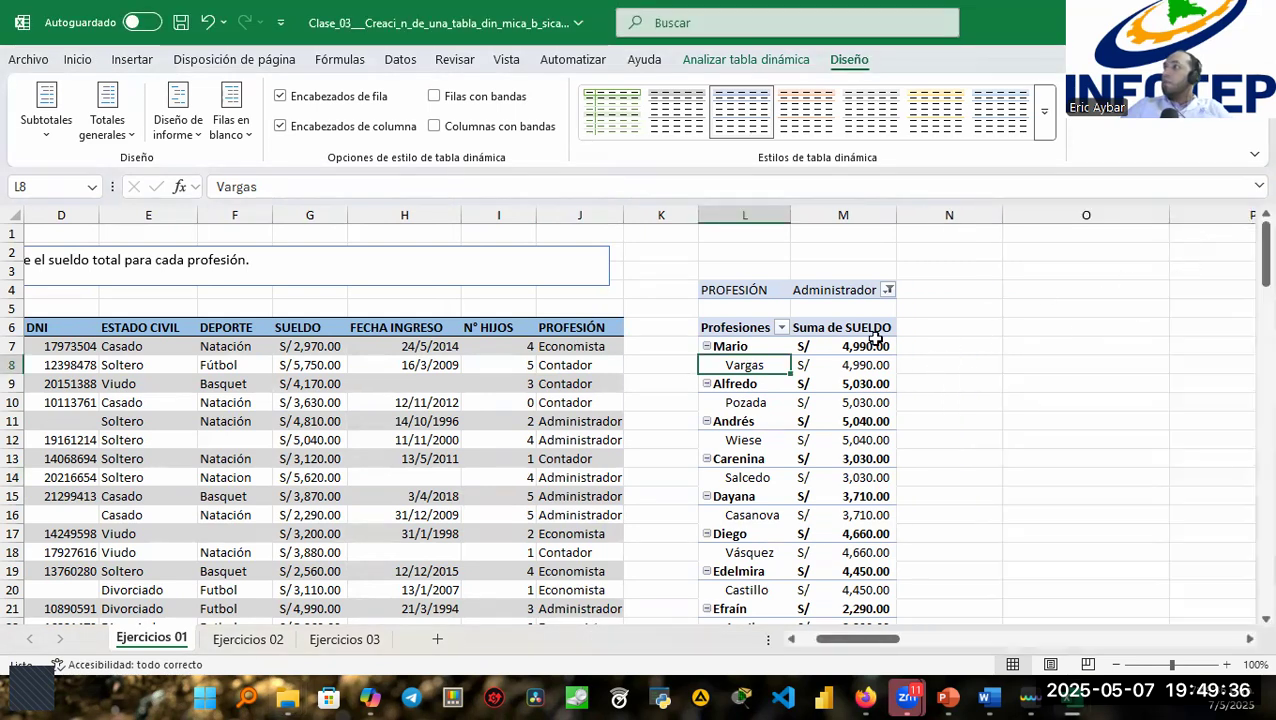
{"action": "left_click", "coordinate": [744, 333]}
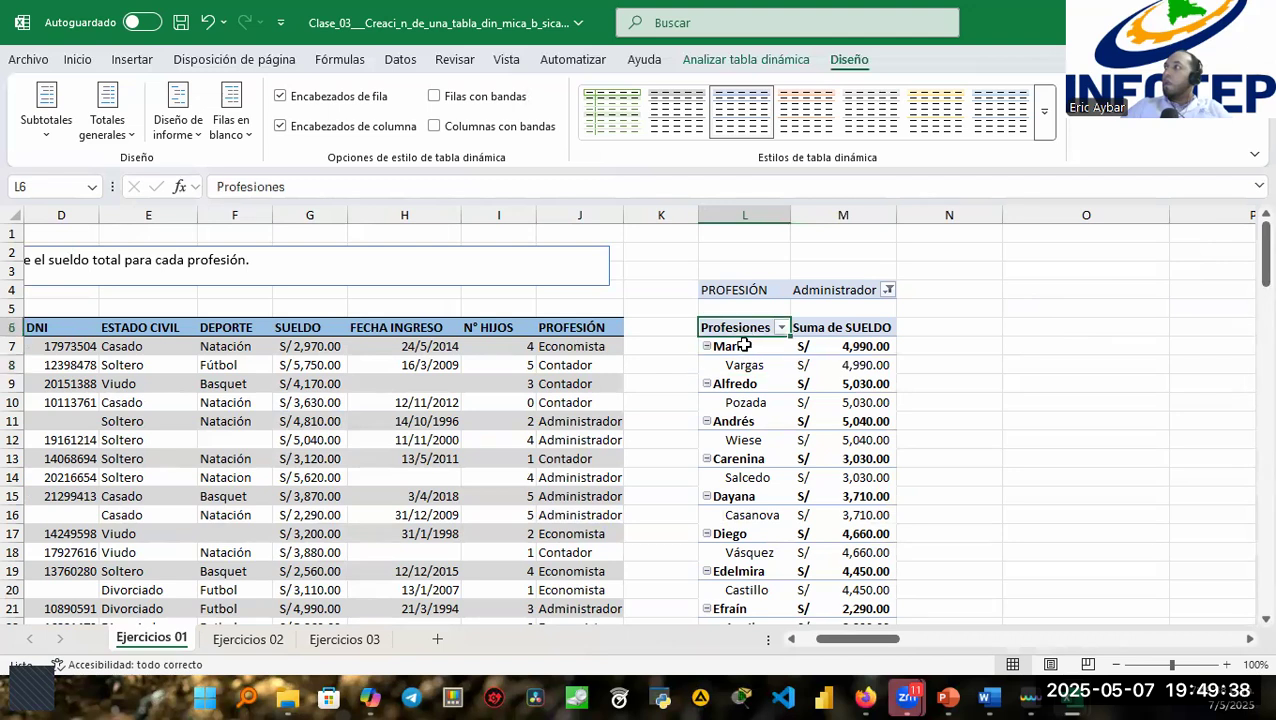
{"action": "left_click", "coordinate": [744, 361]}
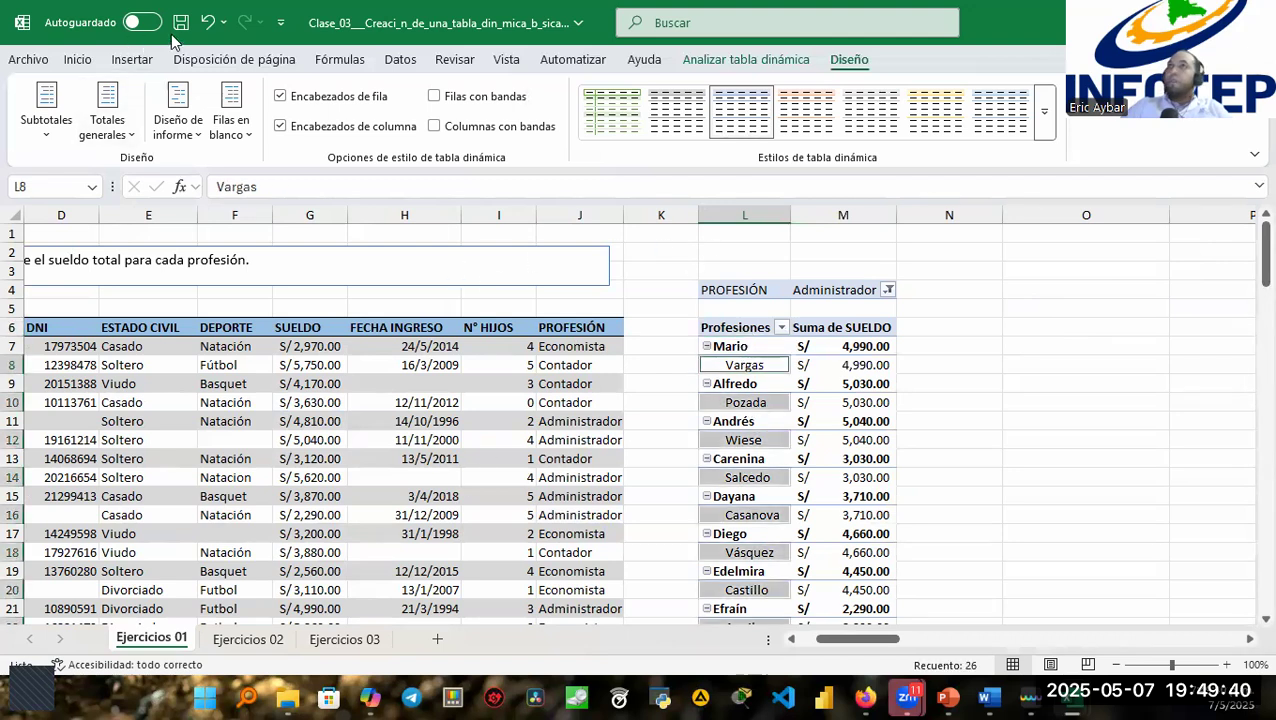
{"action": "left_click", "coordinate": [210, 24]}
{"action": "left_click", "coordinate": [212, 28]}
{"action": "left_click", "coordinate": [212, 28]}
{"action": "left_click", "coordinate": [212, 28]}
{"action": "left_click", "coordinate": [212, 28]}
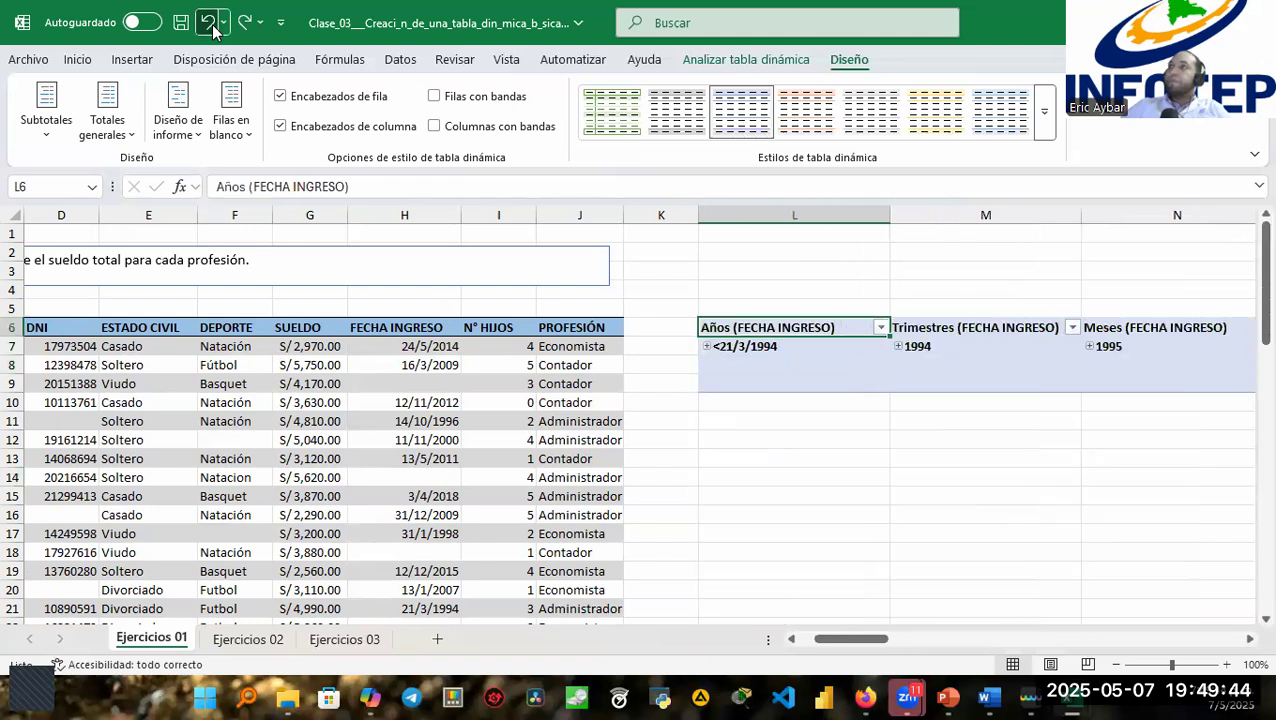
{"action": "left_click", "coordinate": [212, 28]}
{"action": "left_click", "coordinate": [212, 28]}
{"action": "left_click", "coordinate": [212, 28]}
{"action": "left_click", "coordinate": [212, 28]}
{"action": "left_click", "coordinate": [212, 28]}
{"action": "left_click", "coordinate": [212, 28]}
{"action": "left_click", "coordinate": [212, 28]}
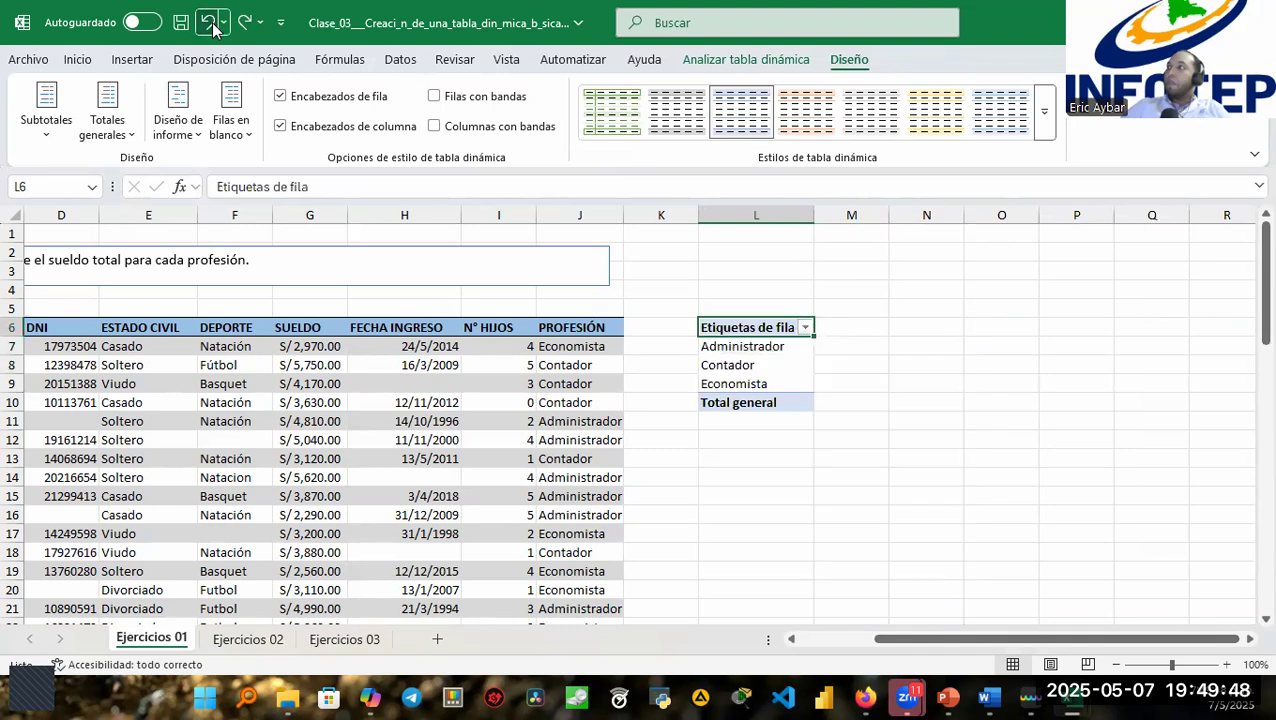
{"action": "left_click", "coordinate": [212, 28]}
{"action": "left_click", "coordinate": [212, 28]}
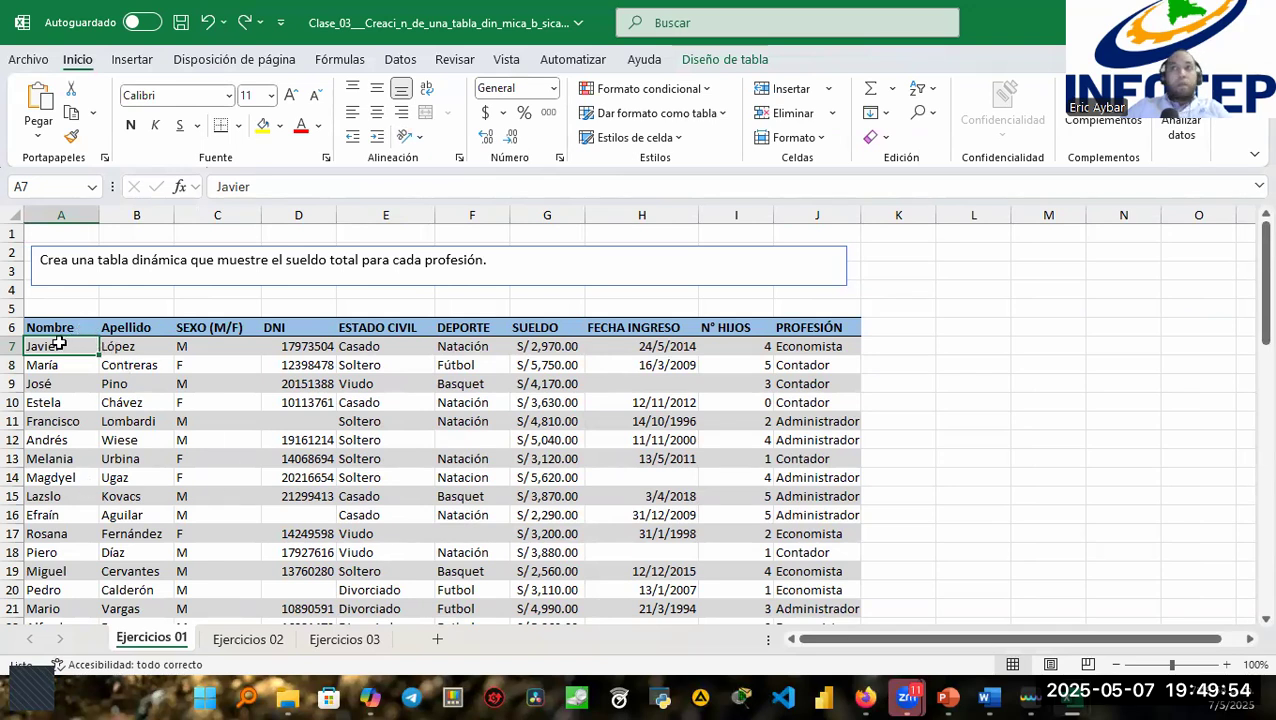
Look over the source table's columns and its first records, from Nombre to PROFESIÓN.
{"action": "left_click", "coordinate": [150, 352]}
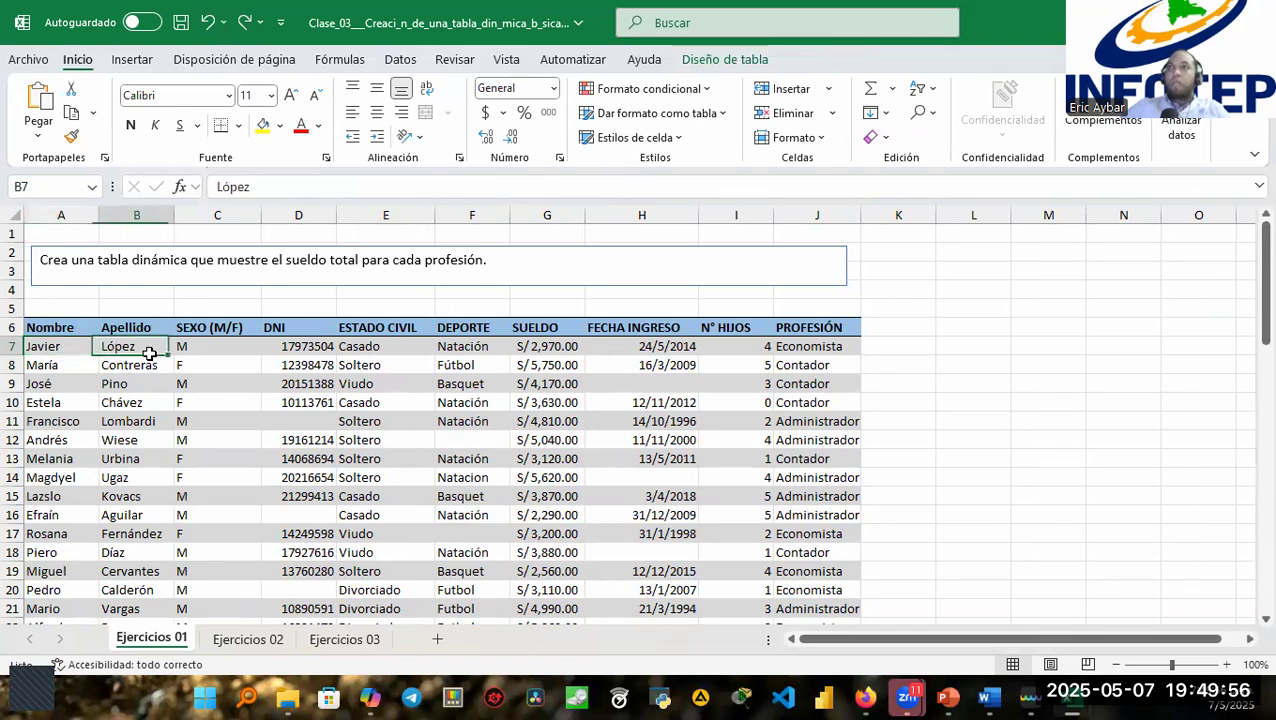
{"action": "left_click", "coordinate": [239, 353]}
{"action": "left_click", "coordinate": [360, 350]}
{"action": "left_click", "coordinate": [562, 365]}
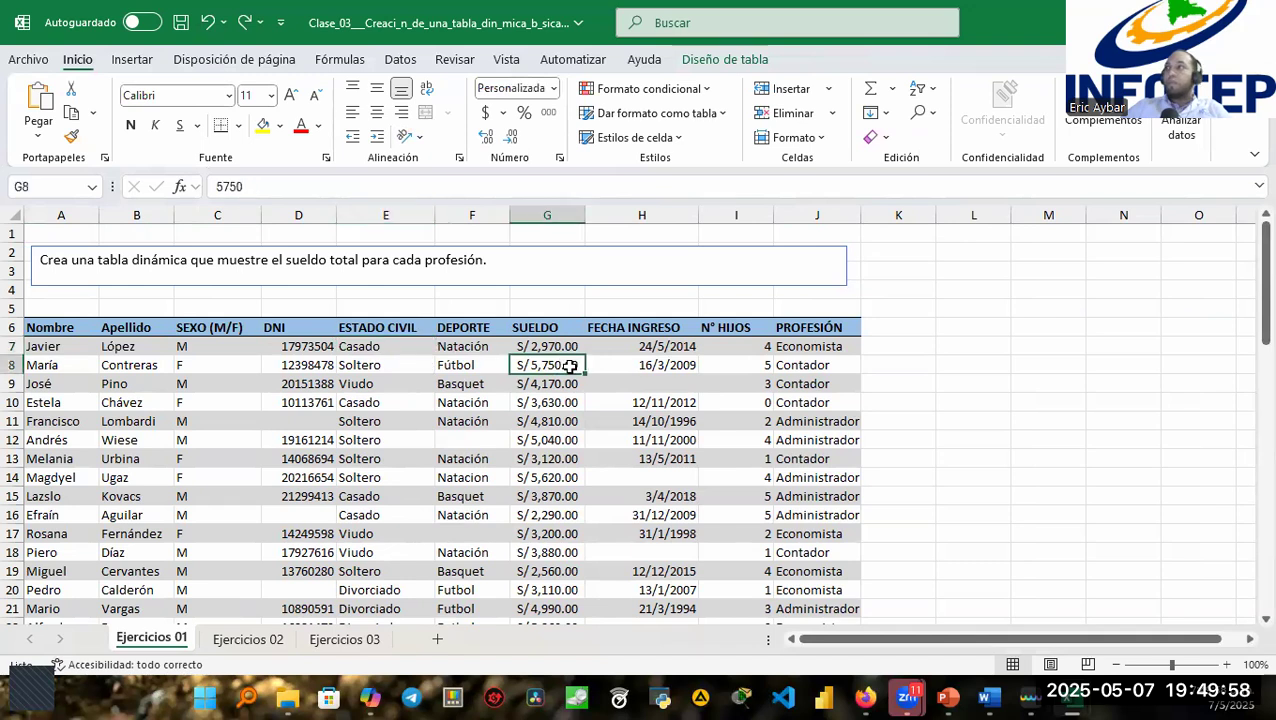
{"action": "left_click", "coordinate": [750, 362]}
{"action": "left_click", "coordinate": [30, 346]}
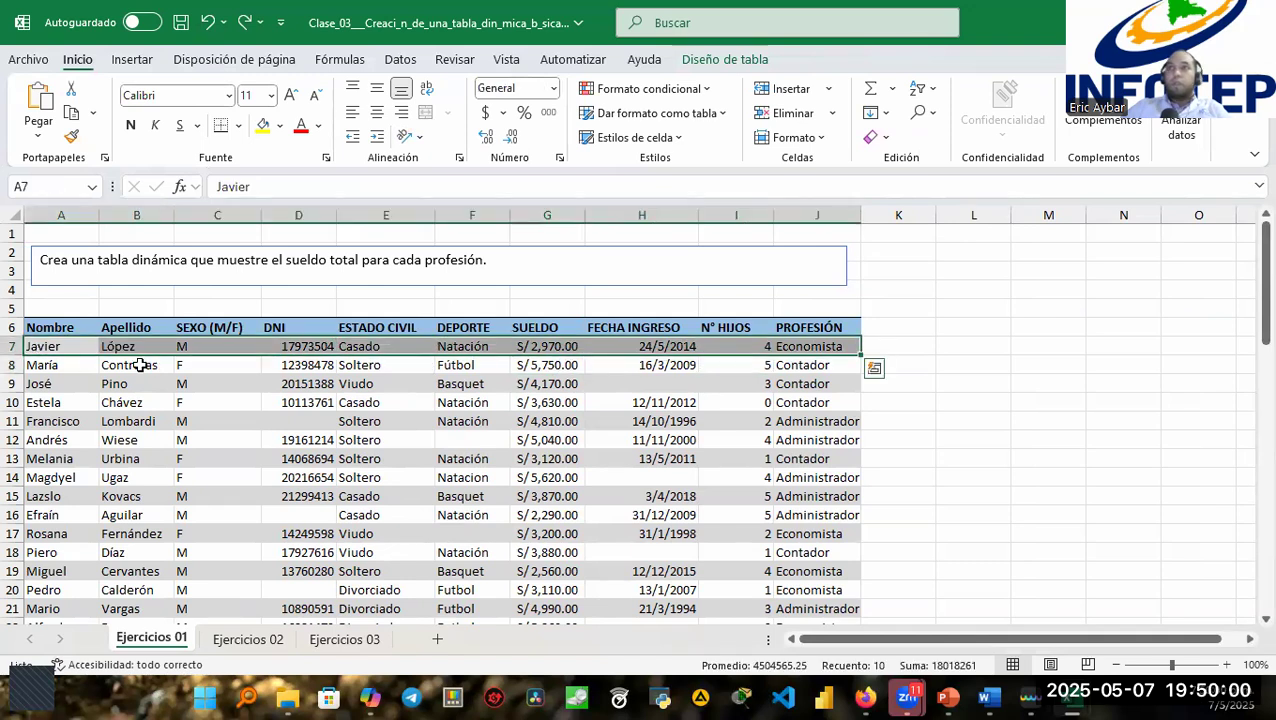
{"action": "left_click", "coordinate": [130, 347]}
{"action": "left_click", "coordinate": [60, 327]}
Insert a pivot table from the Personal table on the existing sheet Ejercicios 01, located at cell L6.
{"action": "left_click", "coordinate": [61, 347]}
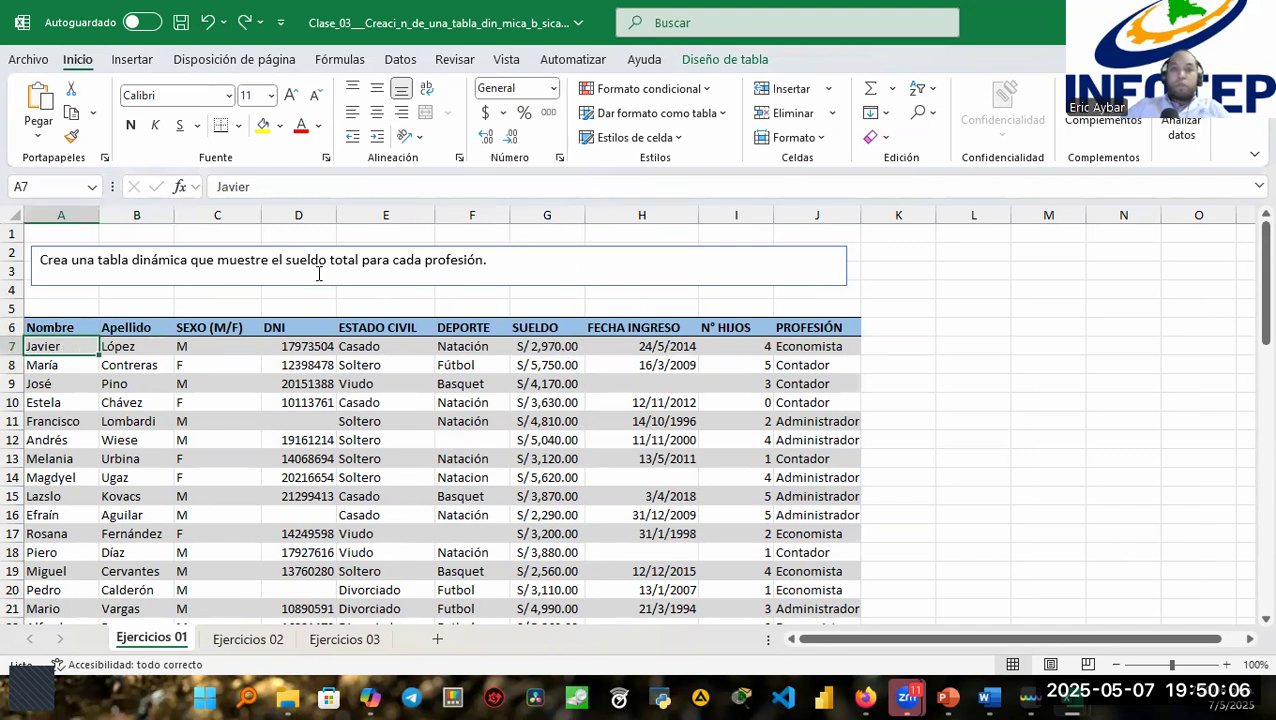
{"action": "left_click", "coordinate": [132, 60]}
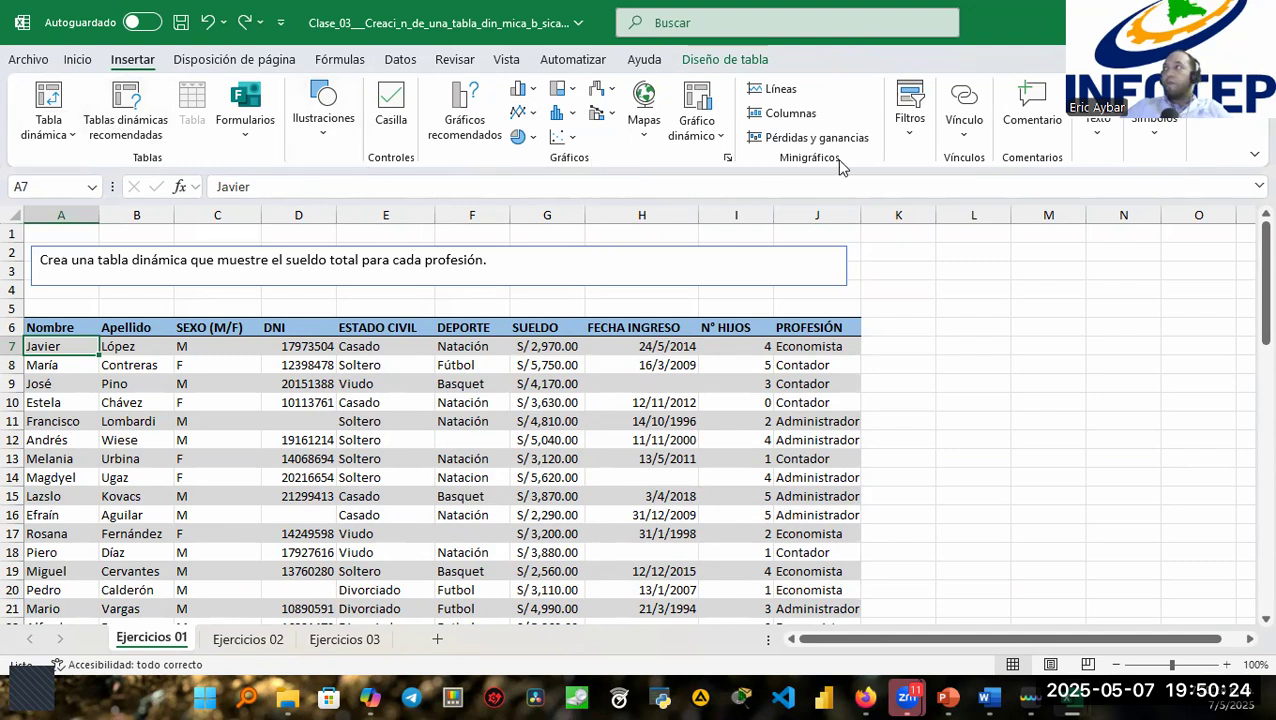
{"action": "left_click", "coordinate": [50, 100]}
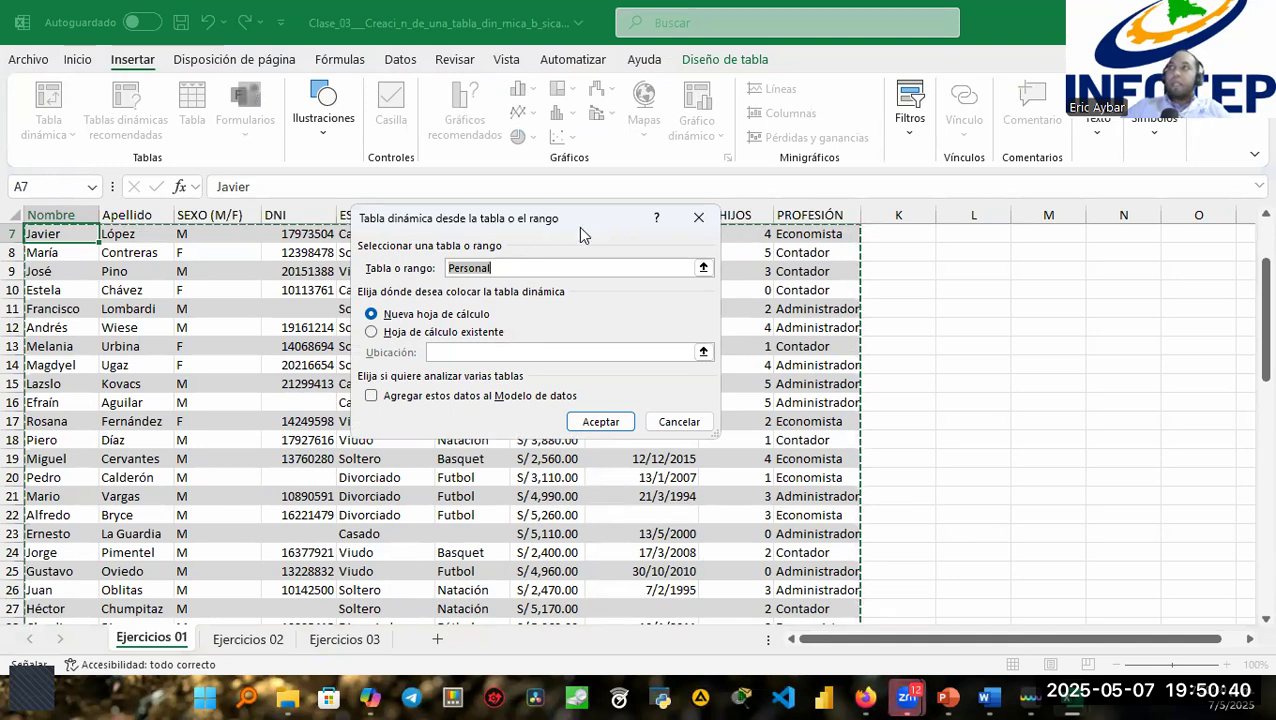
{"action": "left_click", "coordinate": [703, 268]}
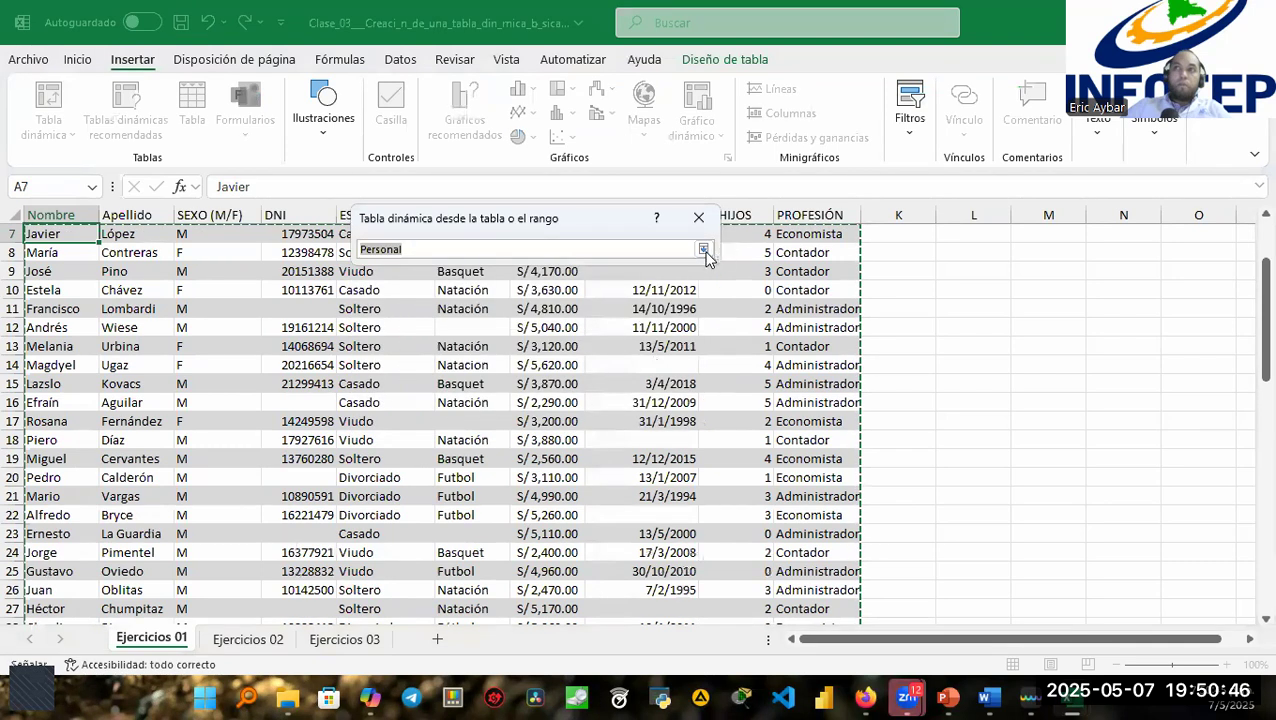
{"action": "left_click", "coordinate": [704, 249]}
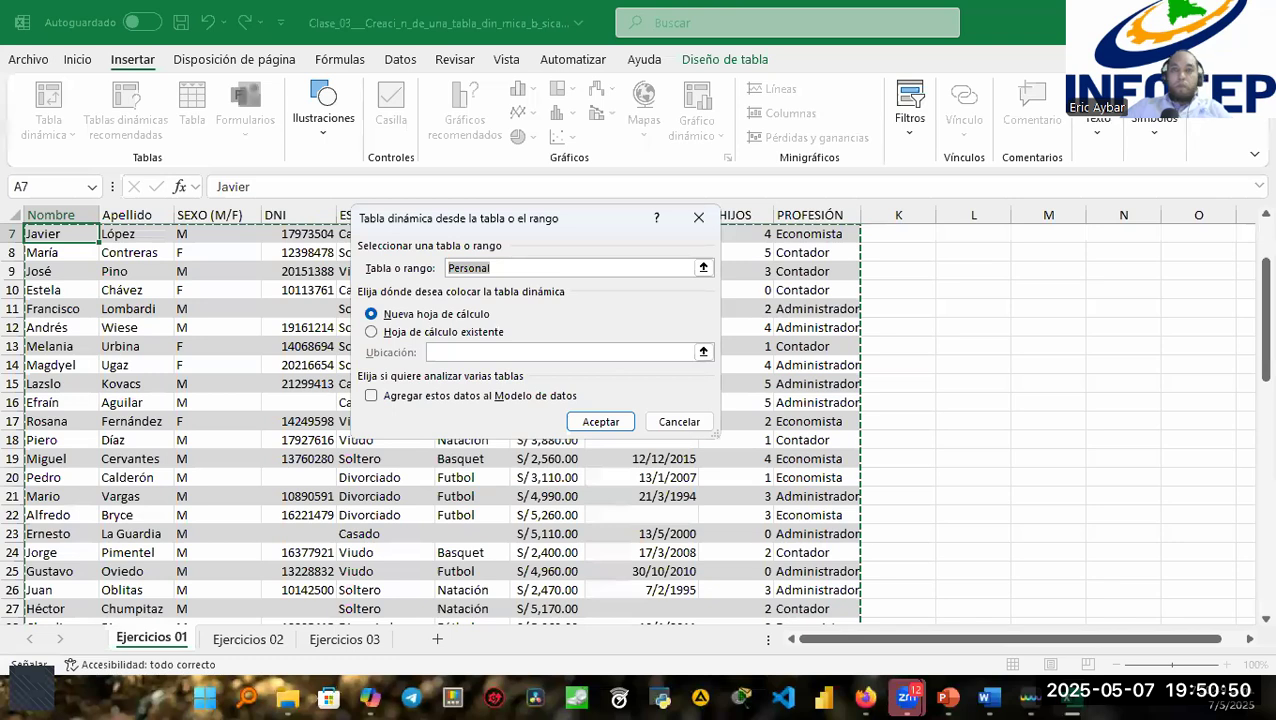
{"action": "left_click", "coordinate": [371, 332]}
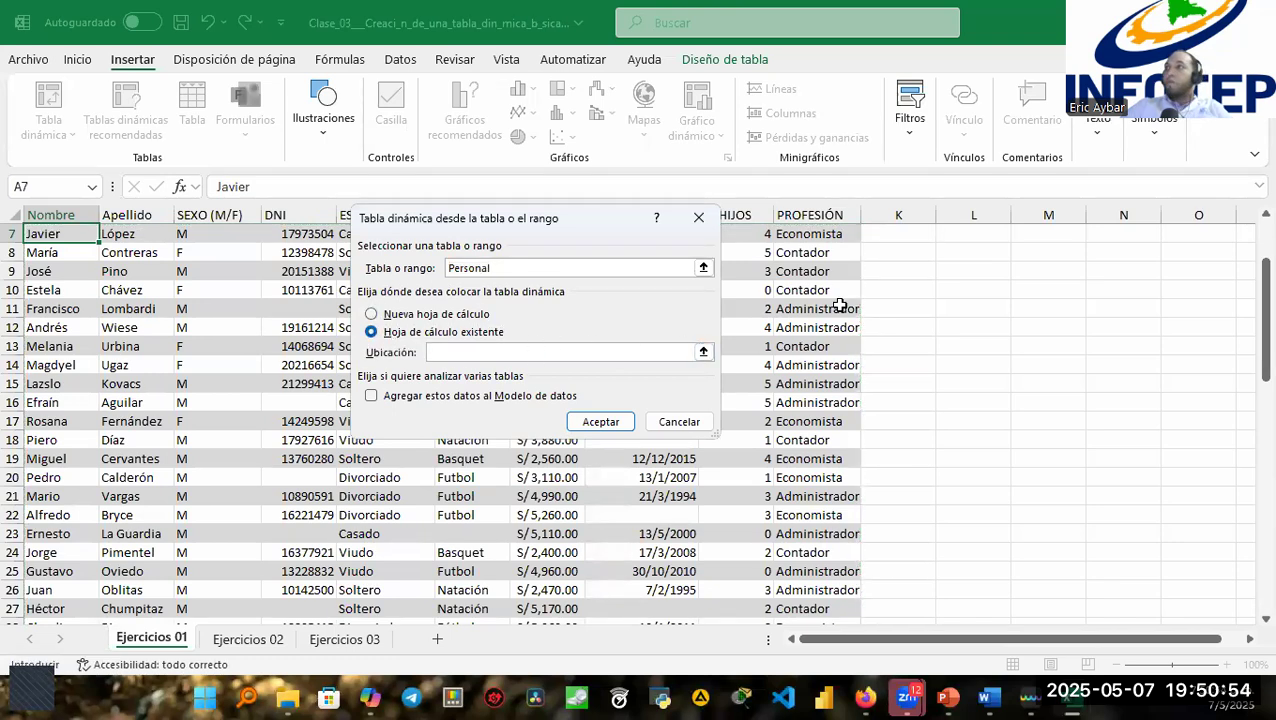
{"action": "scroll", "coordinate": [891, 293], "scroll_direction": "up", "scroll_amount": 2}
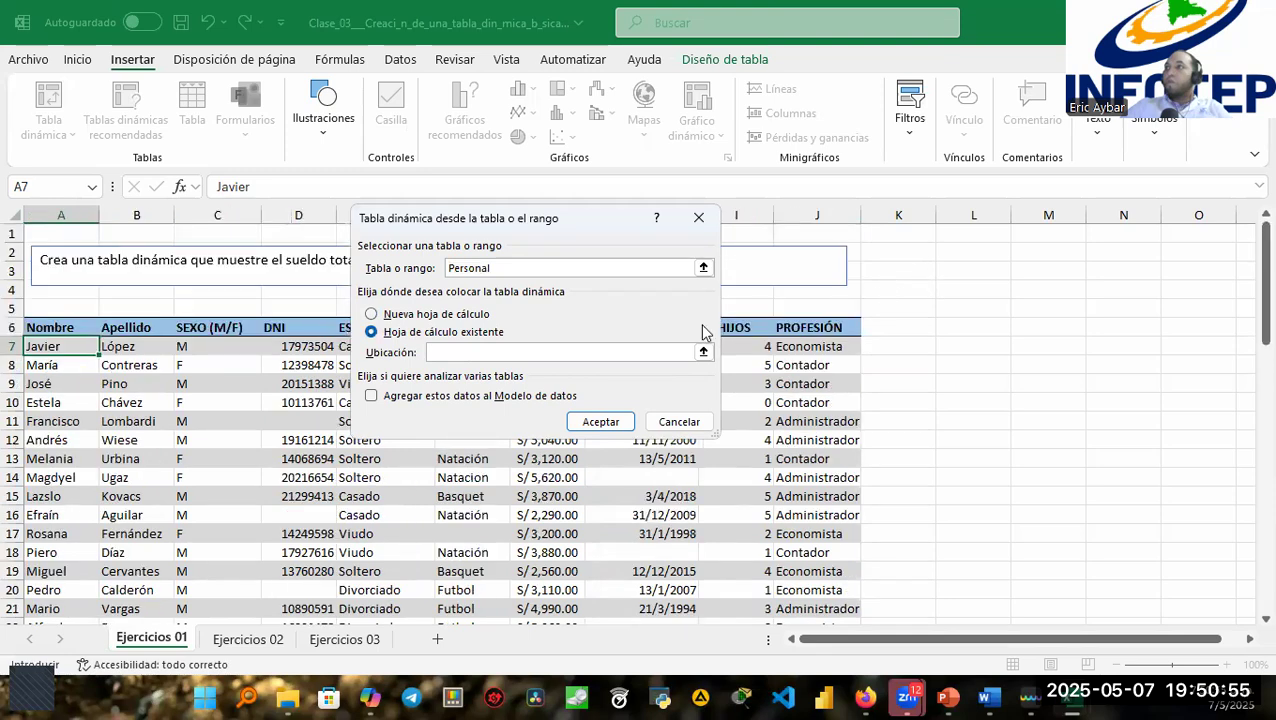
{"action": "left_click", "coordinate": [956, 327]}
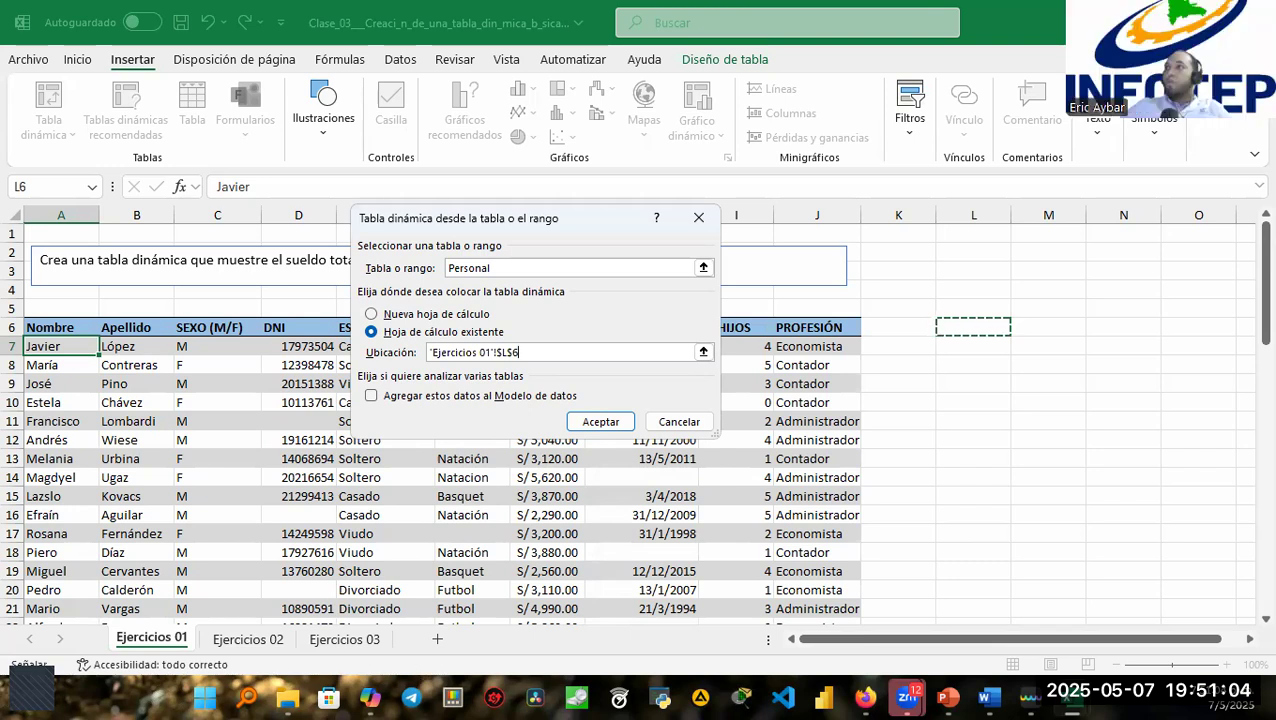
{"action": "key", "text": "Return"}
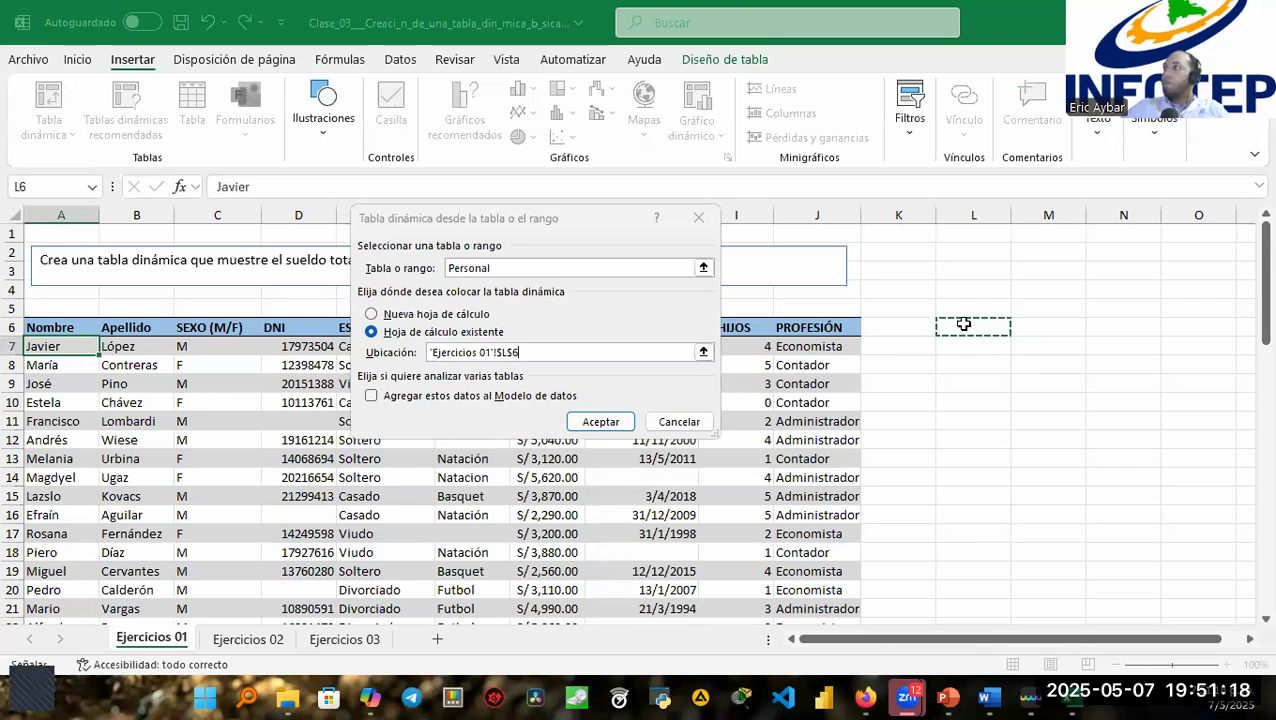
{"action": "left_click", "coordinate": [603, 421]}
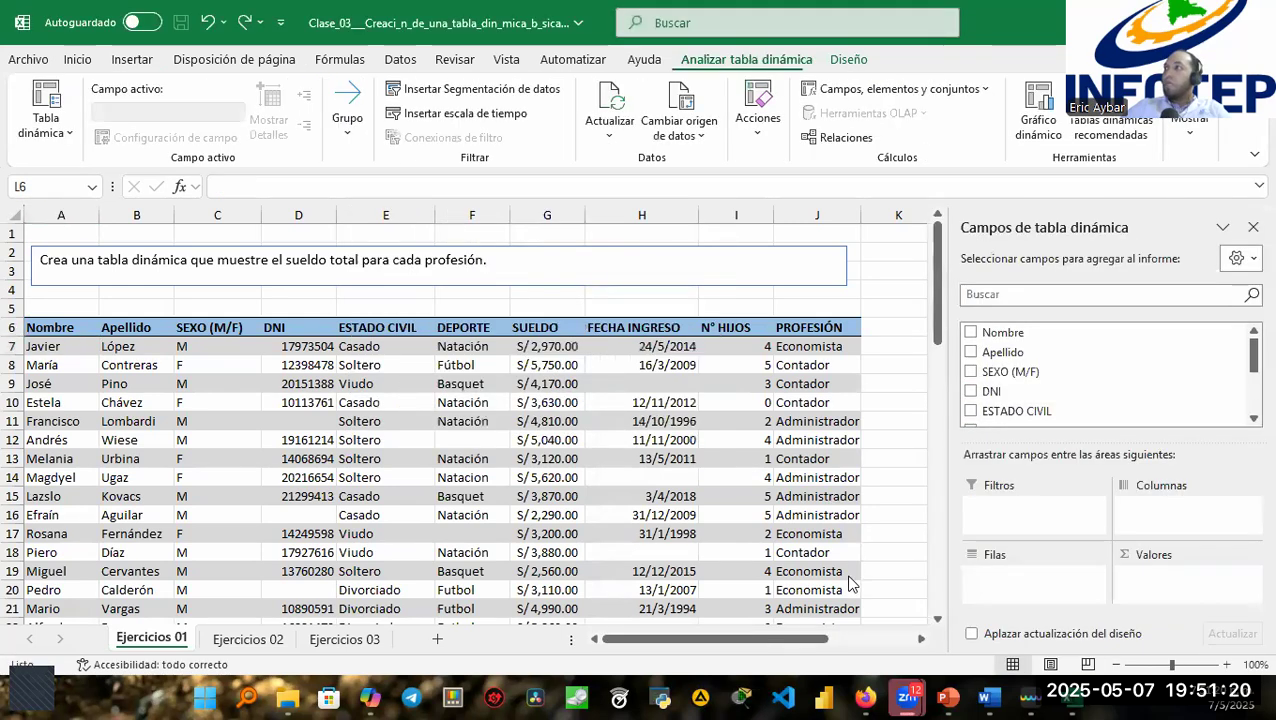
Hide the new pivot table's field list and display it again.
{"action": "left_click_drag", "start_coordinate": [812, 643], "coordinate": [904, 643]}
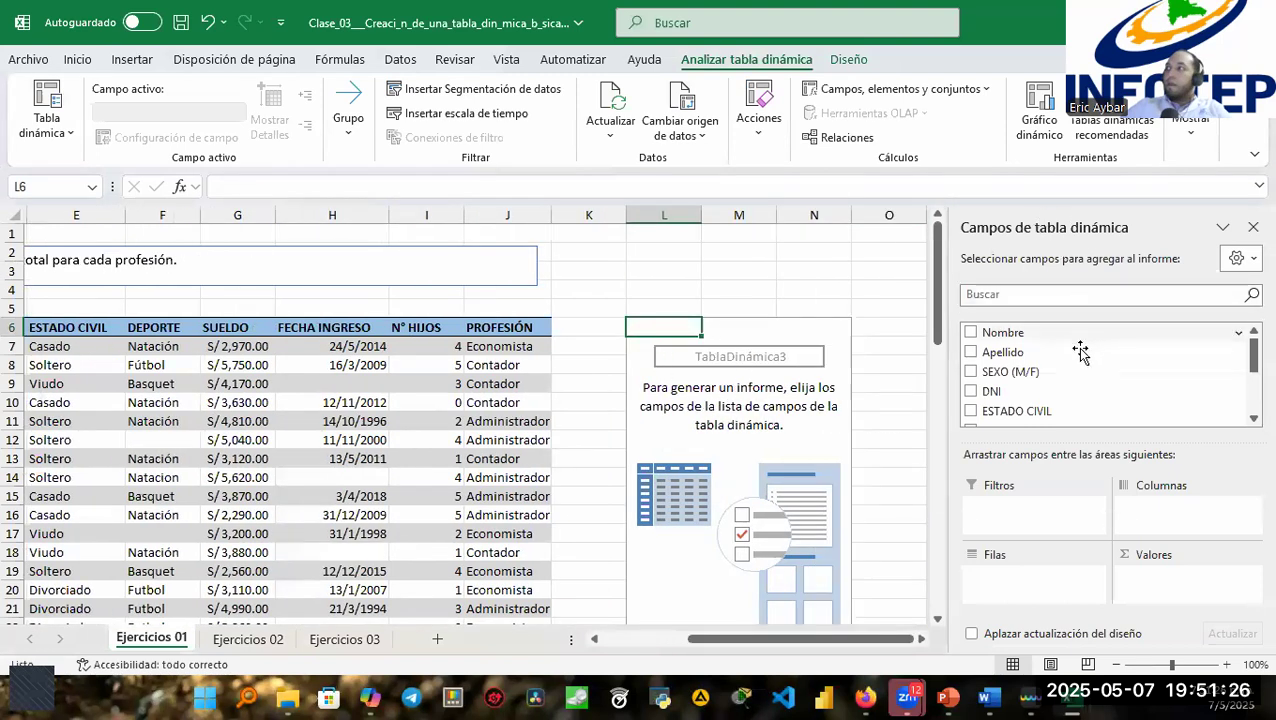
{"action": "left_click", "coordinate": [1190, 128]}
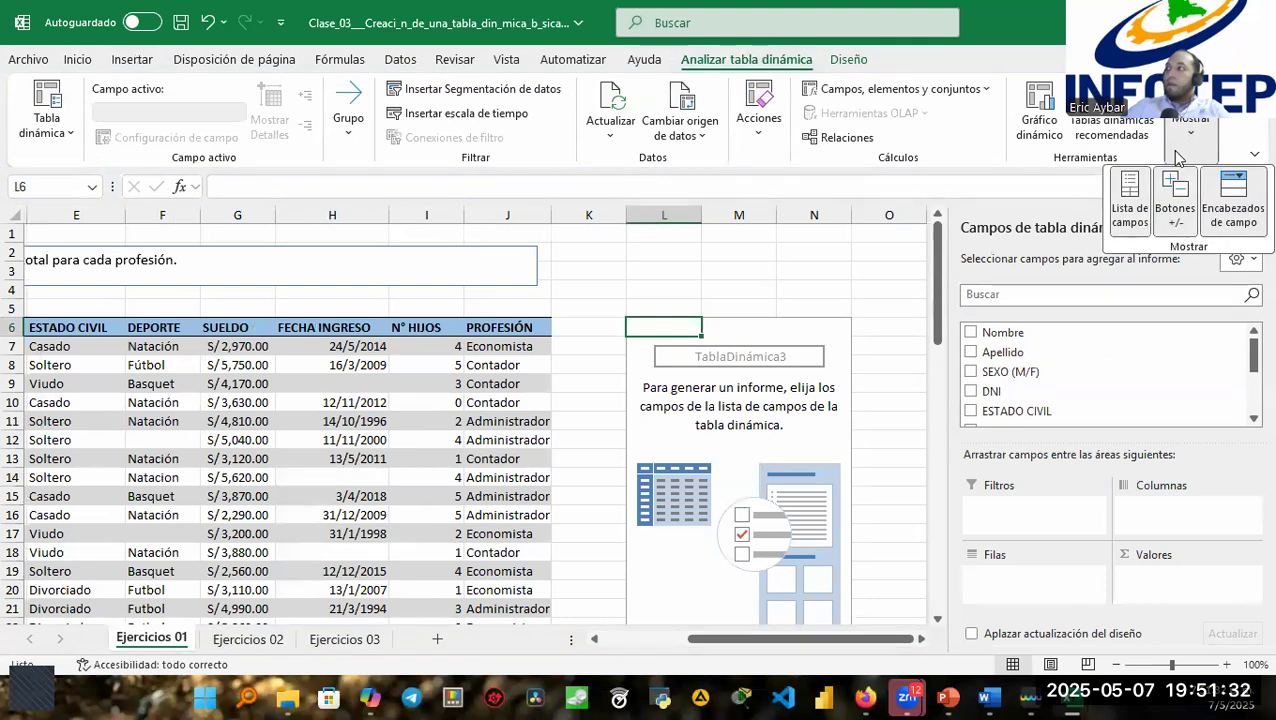
{"action": "left_click", "coordinate": [1132, 206]}
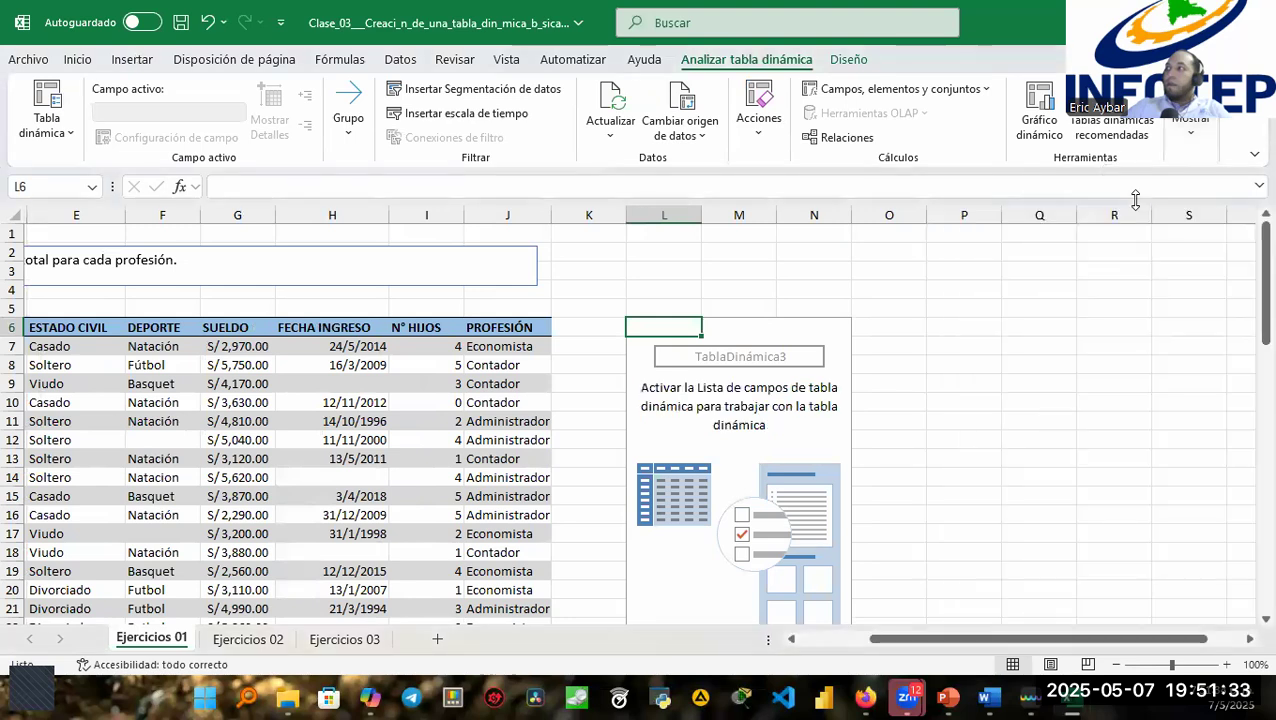
{"action": "left_click", "coordinate": [1190, 128]}
{"action": "left_click", "coordinate": [1132, 206]}
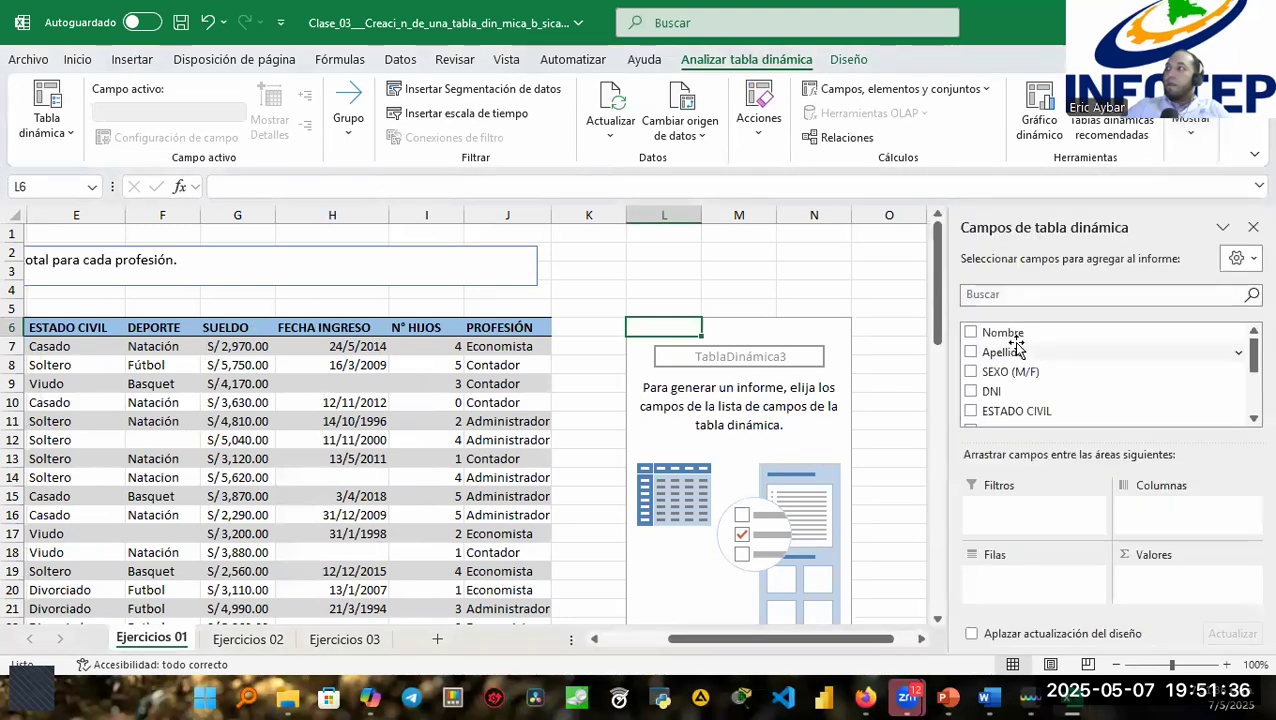
{"action": "left_click", "coordinate": [1205, 135]}
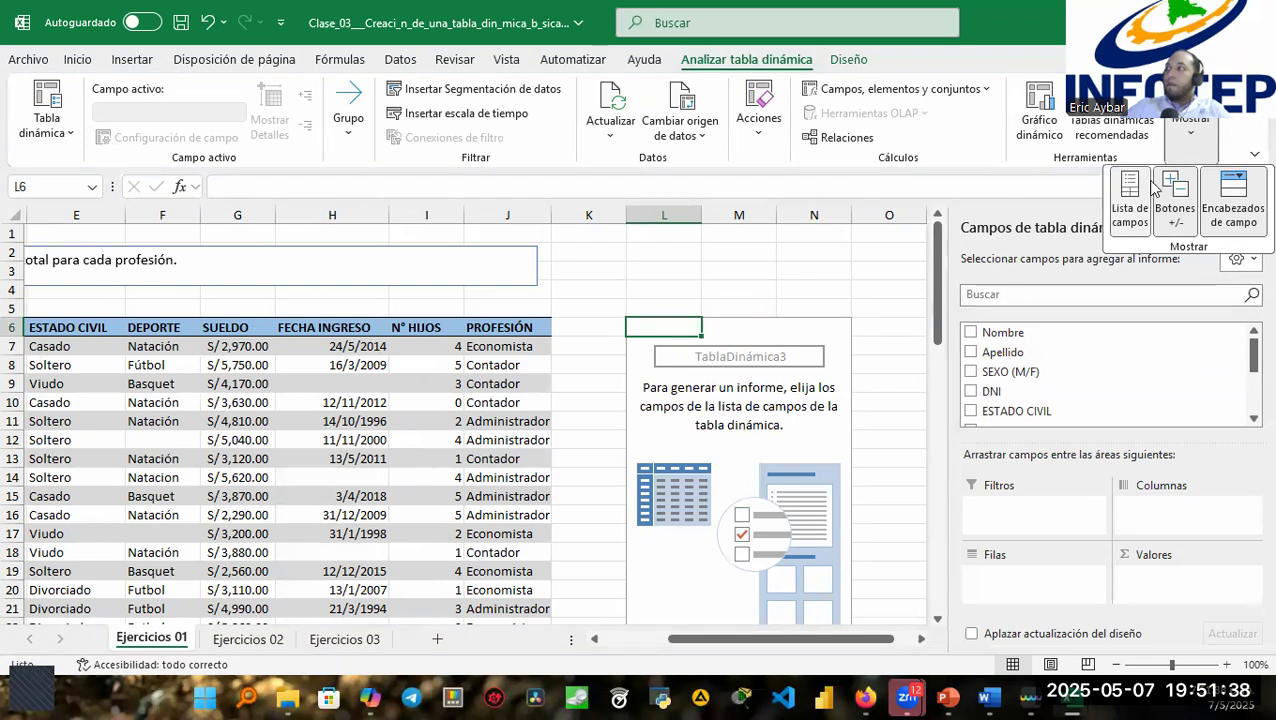
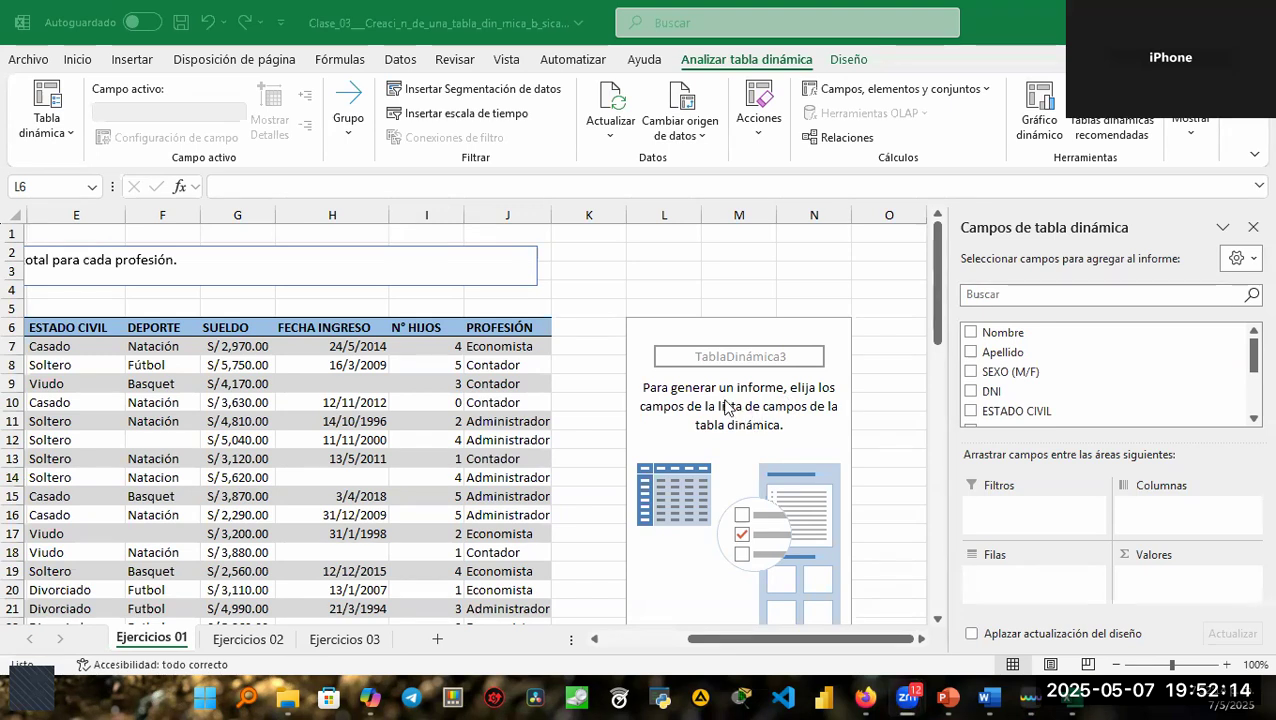
{"action": "left_click", "coordinate": [686, 340]}
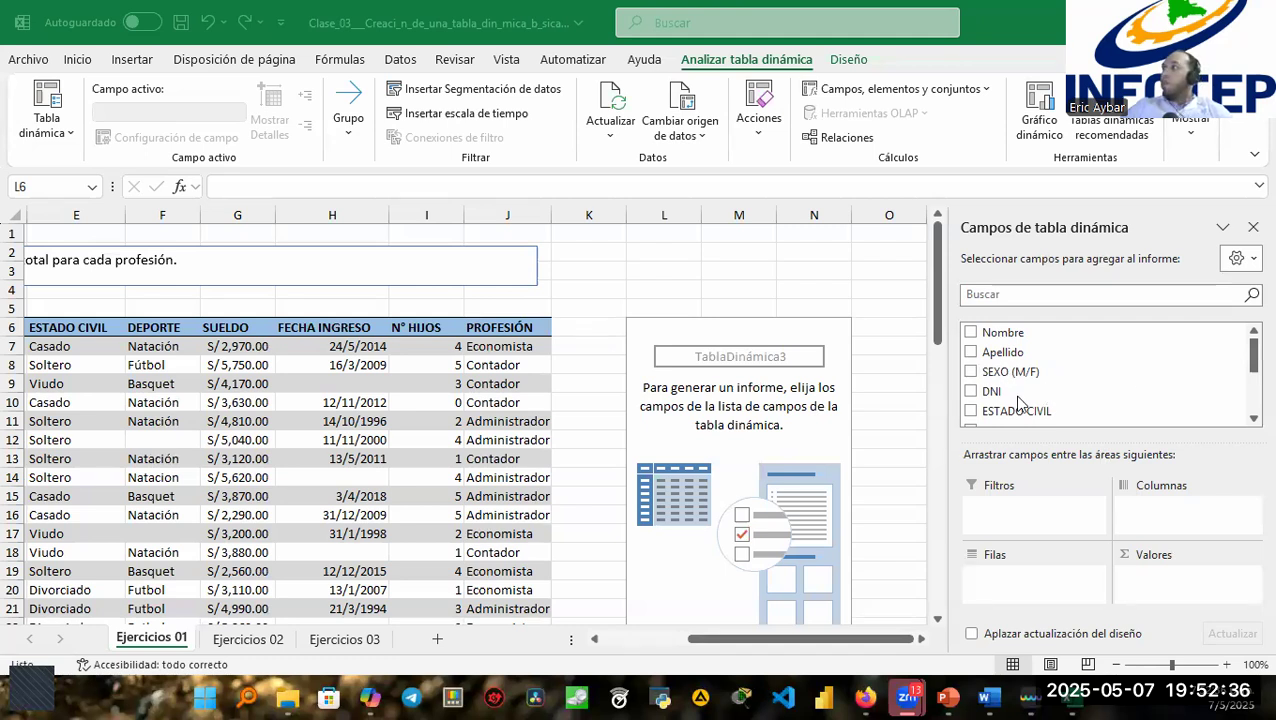
{"action": "left_click", "coordinate": [696, 430]}
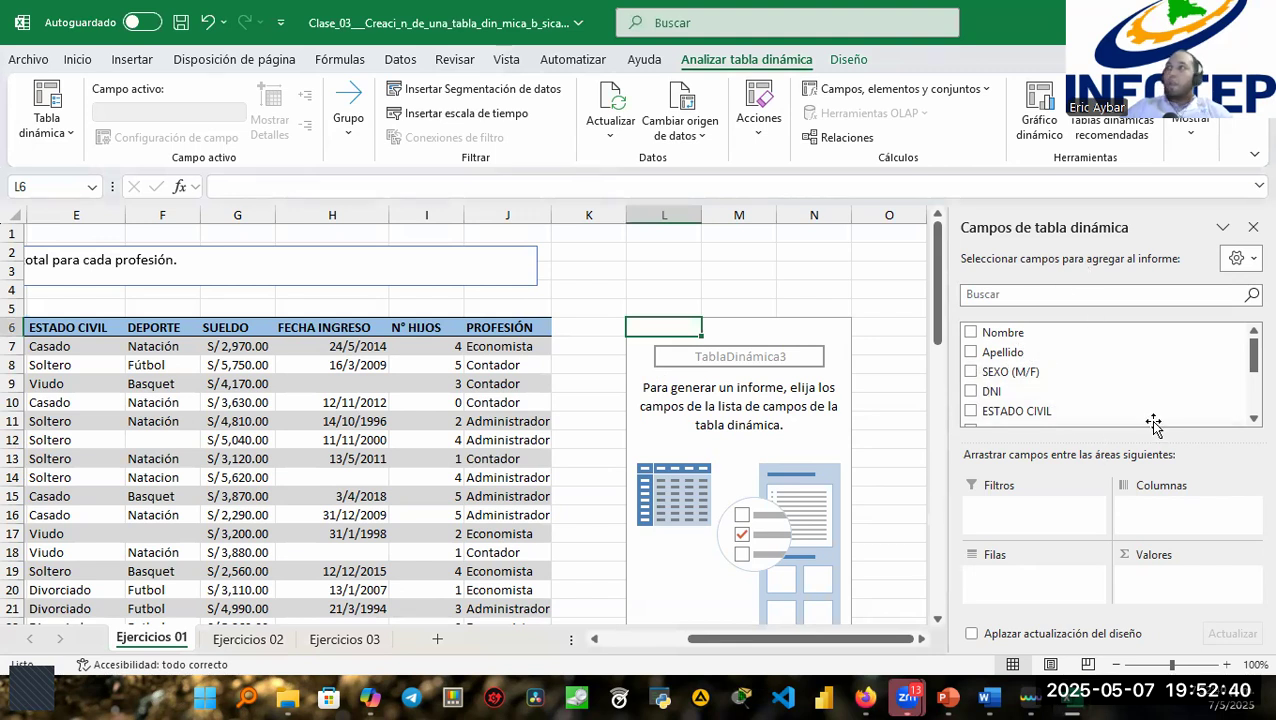
Add the SUELDO field to the pivot table as a summed value.
{"action": "mouse_move", "coordinate": [752, 643]}
{"action": "left_mouse_down"}
{"action": "mouse_move", "coordinate": [664, 640]}
{"action": "mouse_move", "coordinate": [731, 647]}
{"action": "left_mouse_up"}
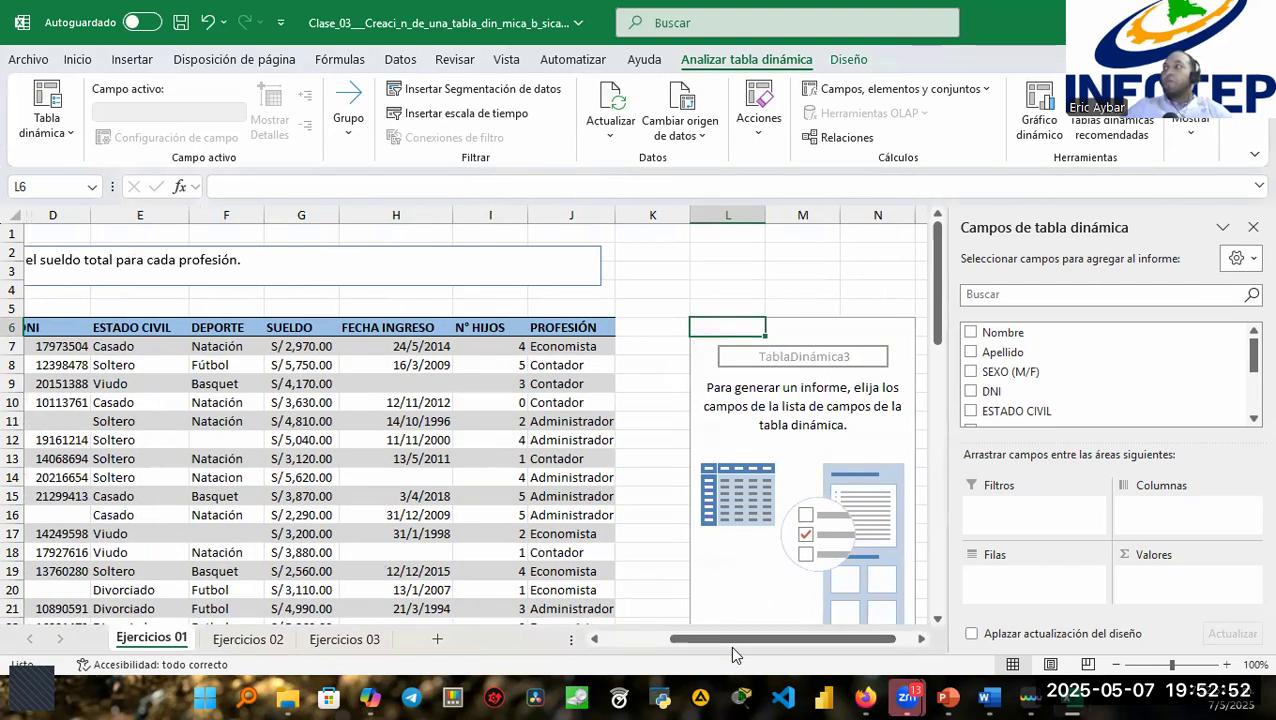
{"action": "scroll", "coordinate": [1146, 380], "scroll_direction": "down", "scroll_amount": 2}
{"action": "scroll", "coordinate": [1146, 380], "scroll_direction": "down", "scroll_amount": 1}
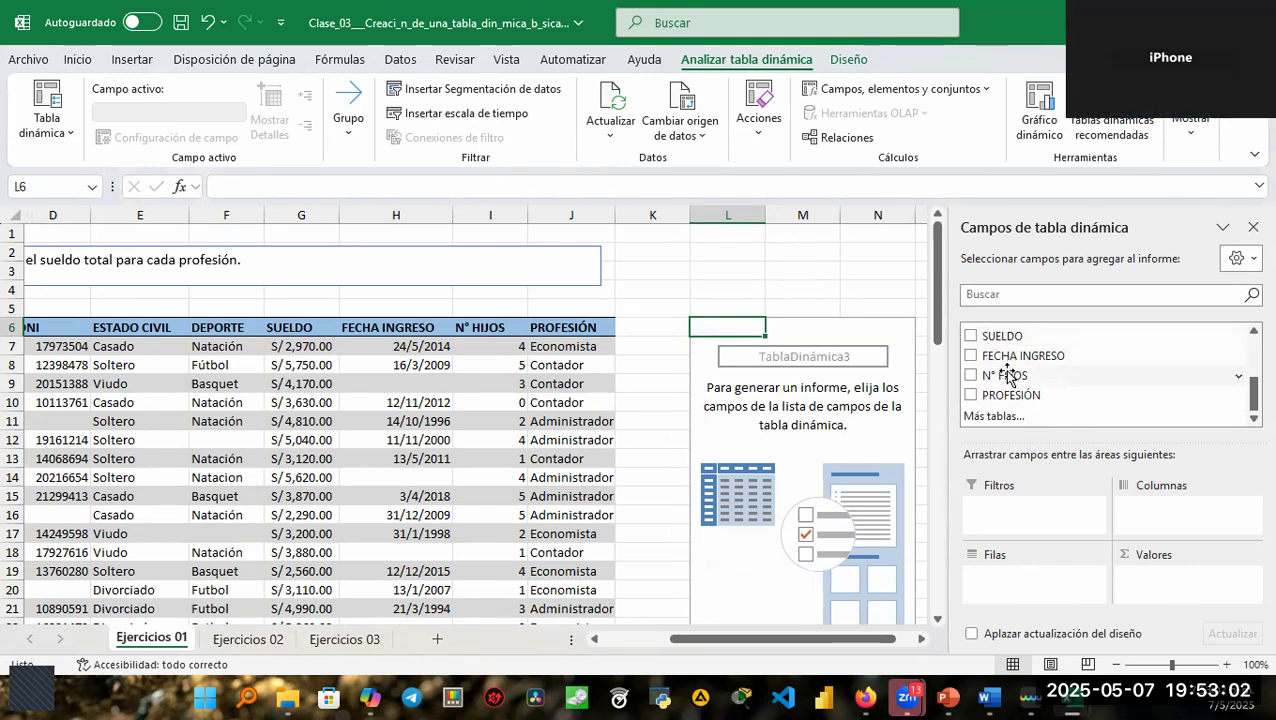
{"action": "left_click", "coordinate": [971, 336]}
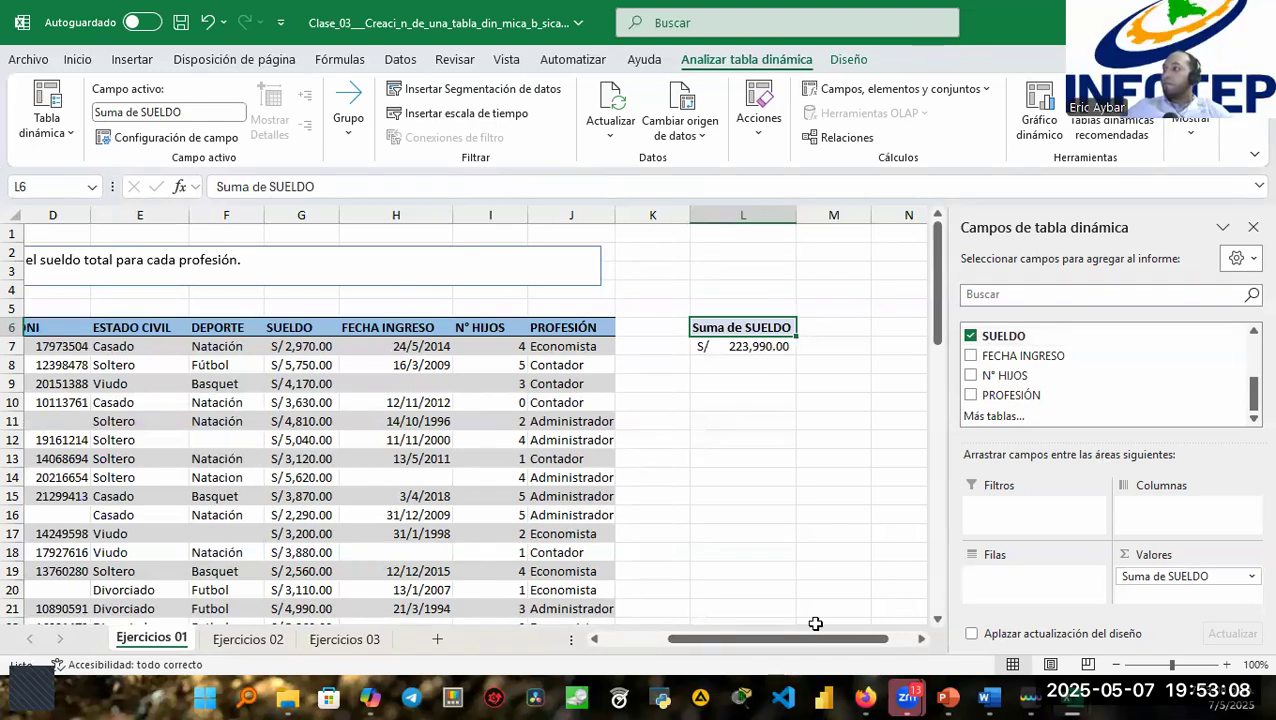
Place the PROFESIÓN field in the pivot table's columns, and move it to the rows area.
{"action": "mouse_move", "coordinate": [808, 639]}
{"action": "left_mouse_down"}
{"action": "mouse_move", "coordinate": [752, 645]}
{"action": "mouse_move", "coordinate": [824, 643]}
{"action": "left_mouse_up"}
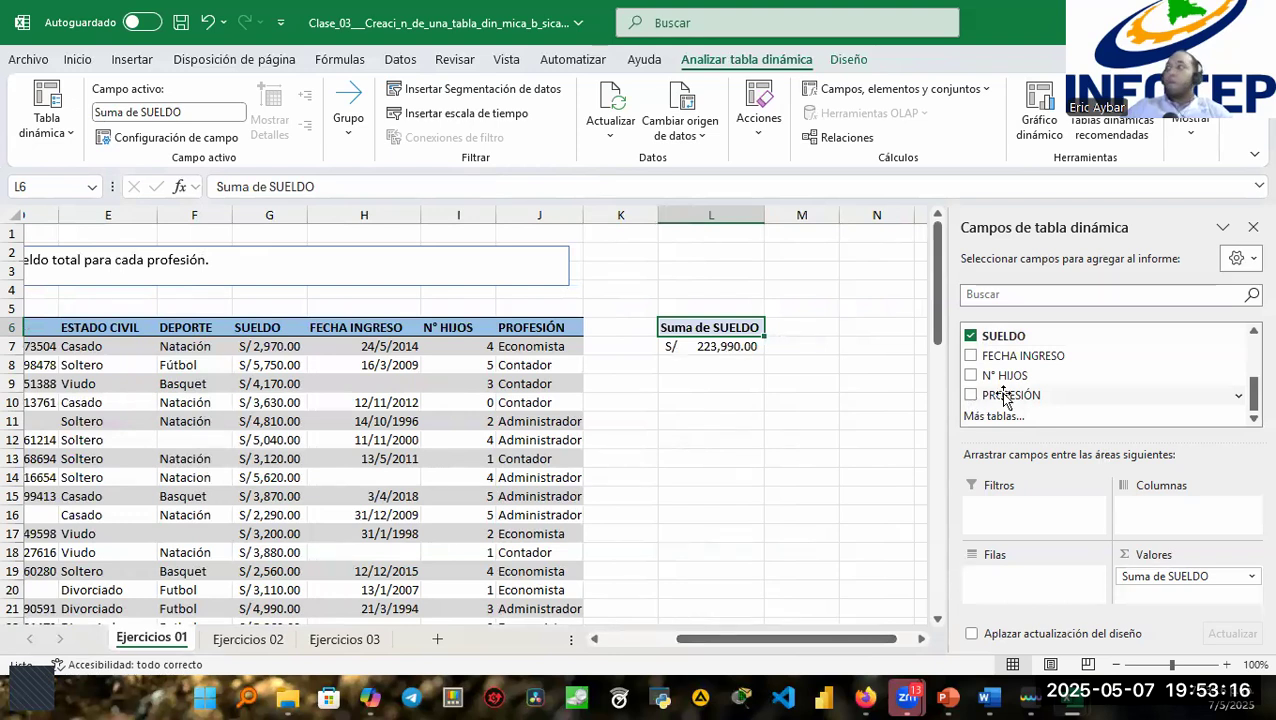
{"action": "left_click_drag", "start_coordinate": [1005, 397], "coordinate": [1165, 508]}
{"action": "left_click_drag", "start_coordinate": [803, 645], "coordinate": [912, 646]}
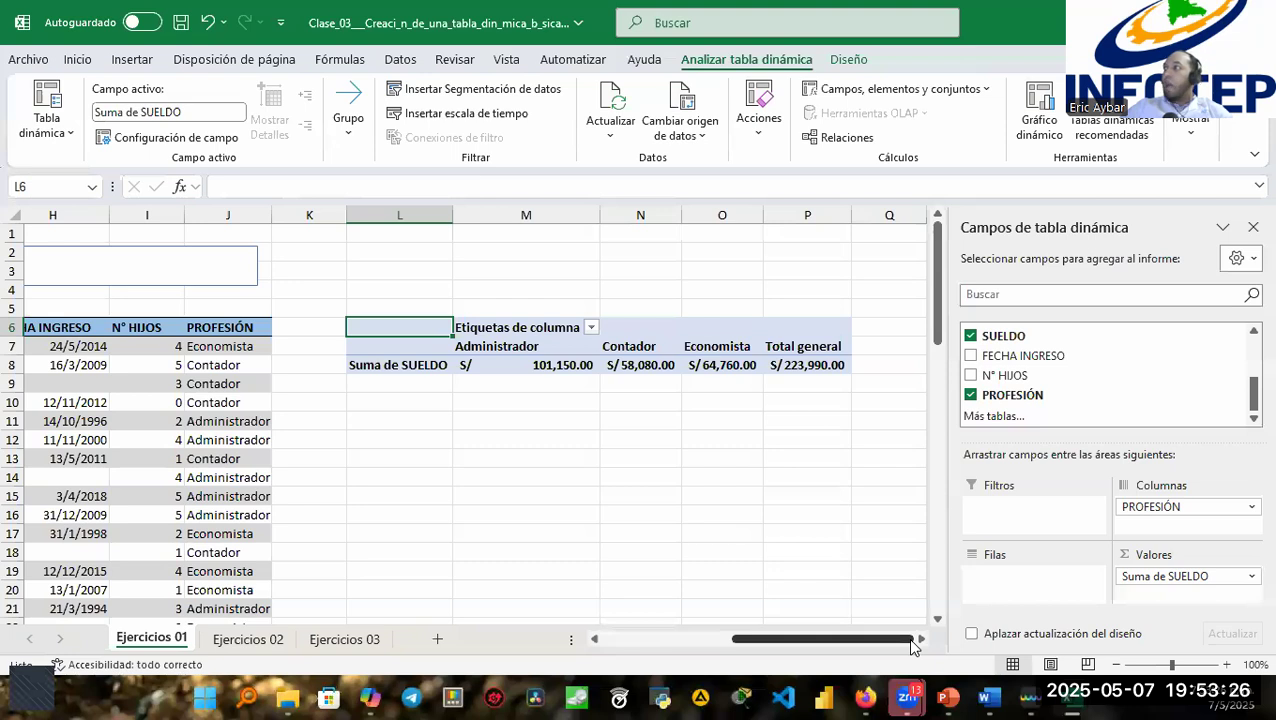
{"action": "left_click_drag", "start_coordinate": [1165, 505], "coordinate": [1040, 579]}
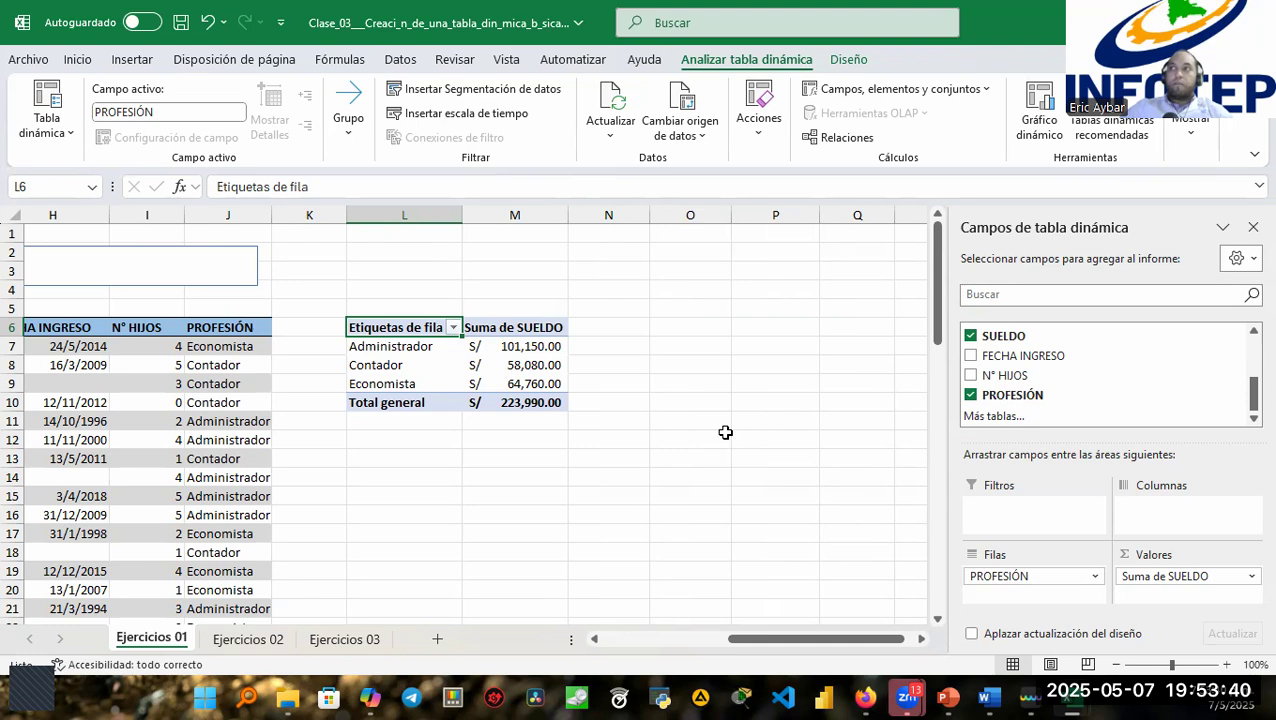
Rename the pivot table's row label header in L6 as Profesiones.
{"action": "double_click", "coordinate": [426, 327]}
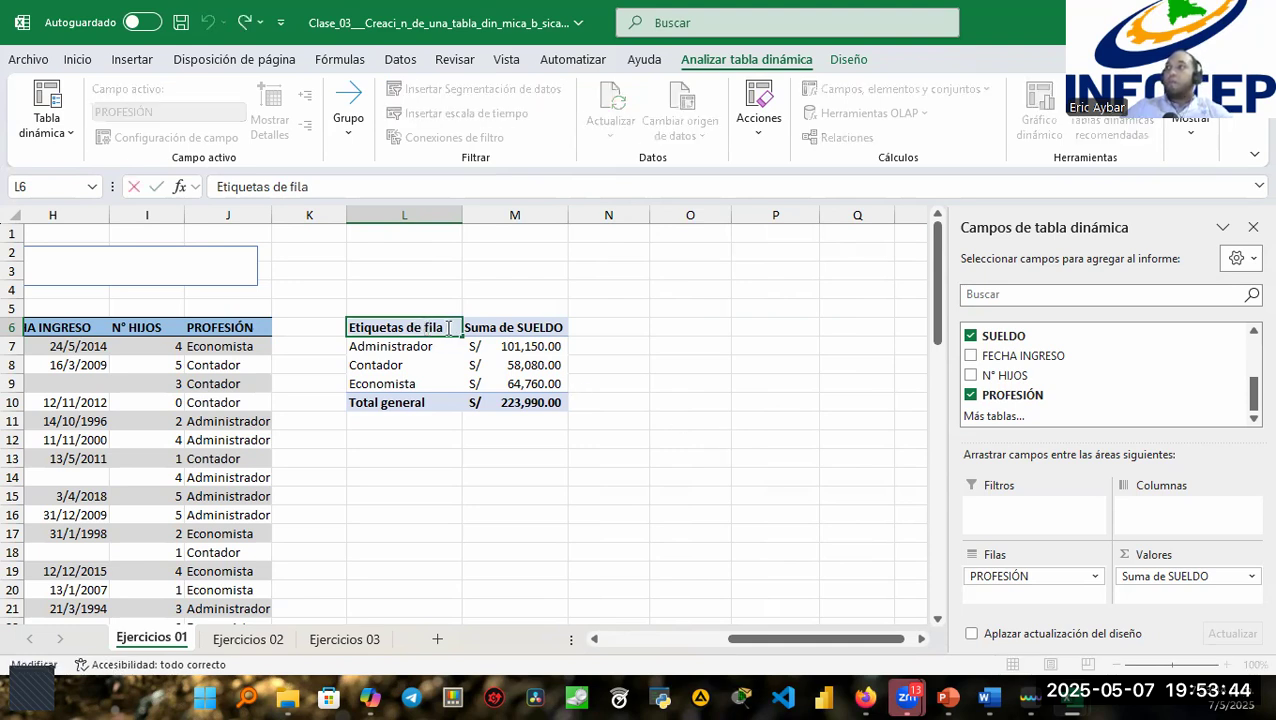
{"action": "left_click_drag", "start_coordinate": [449, 327], "coordinate": [279, 327]}
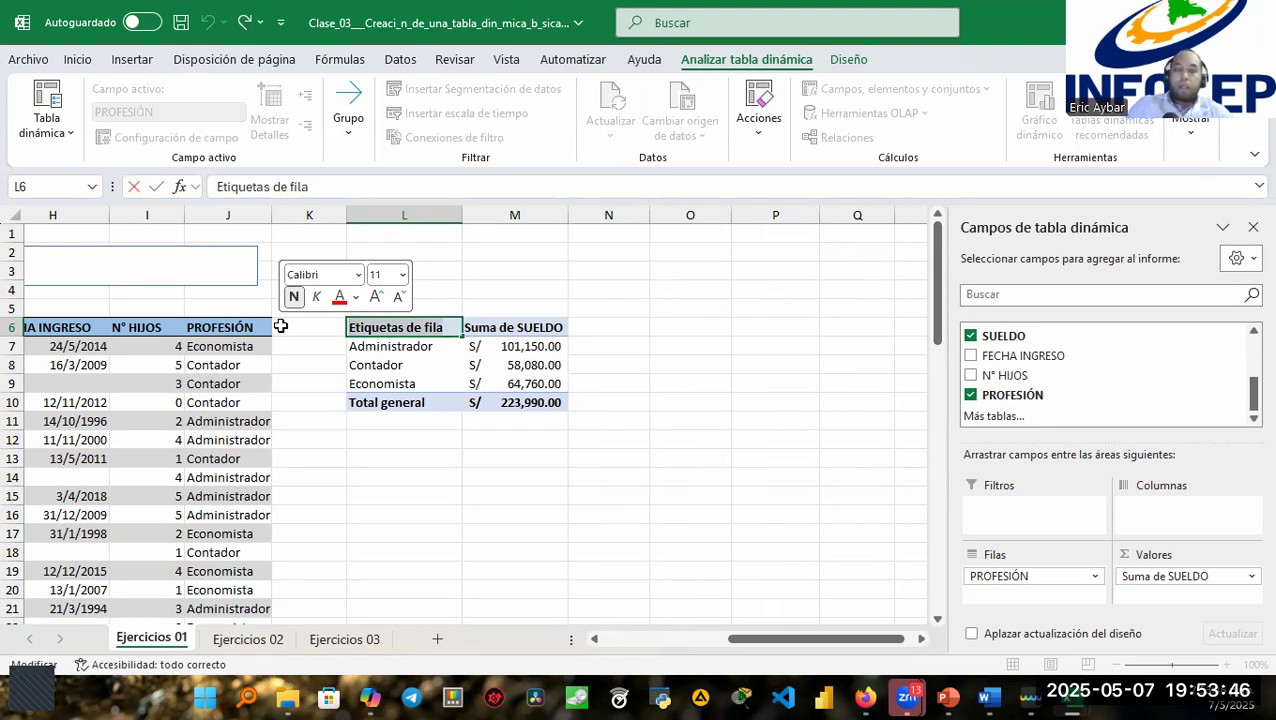
{"action": "type", "text": "Pro"}
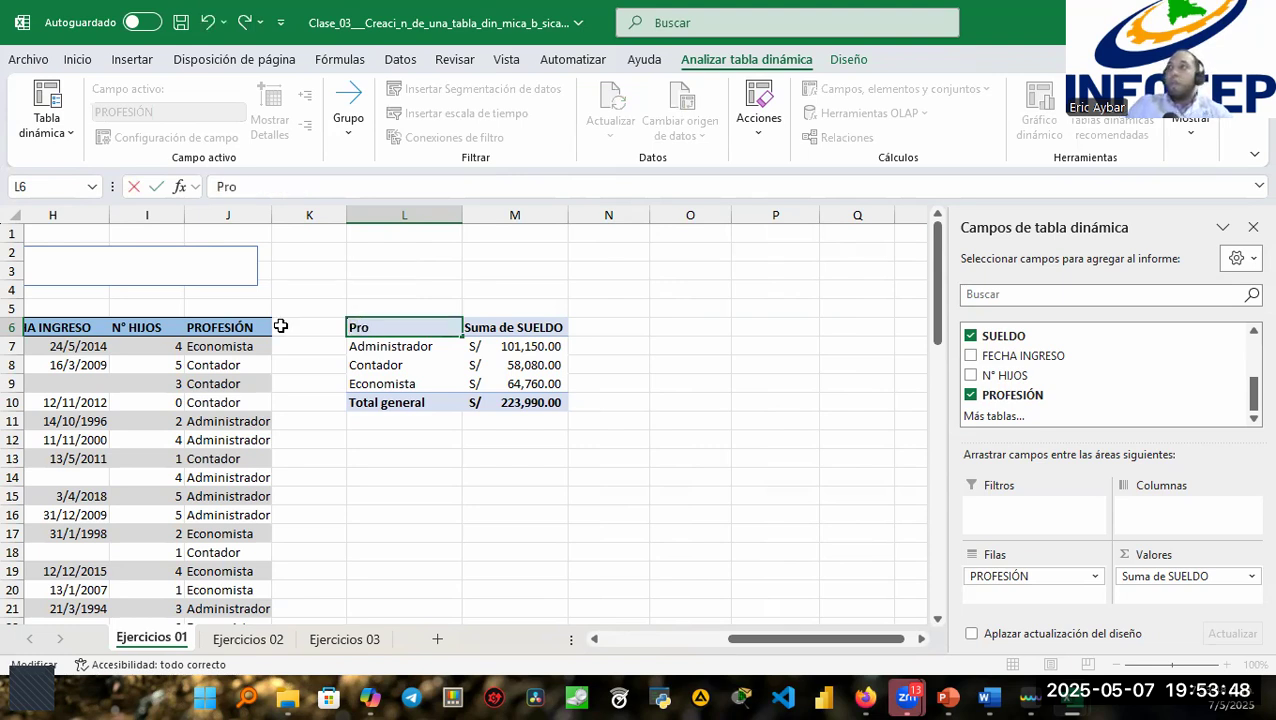
{"action": "type", "text": "fesi"}
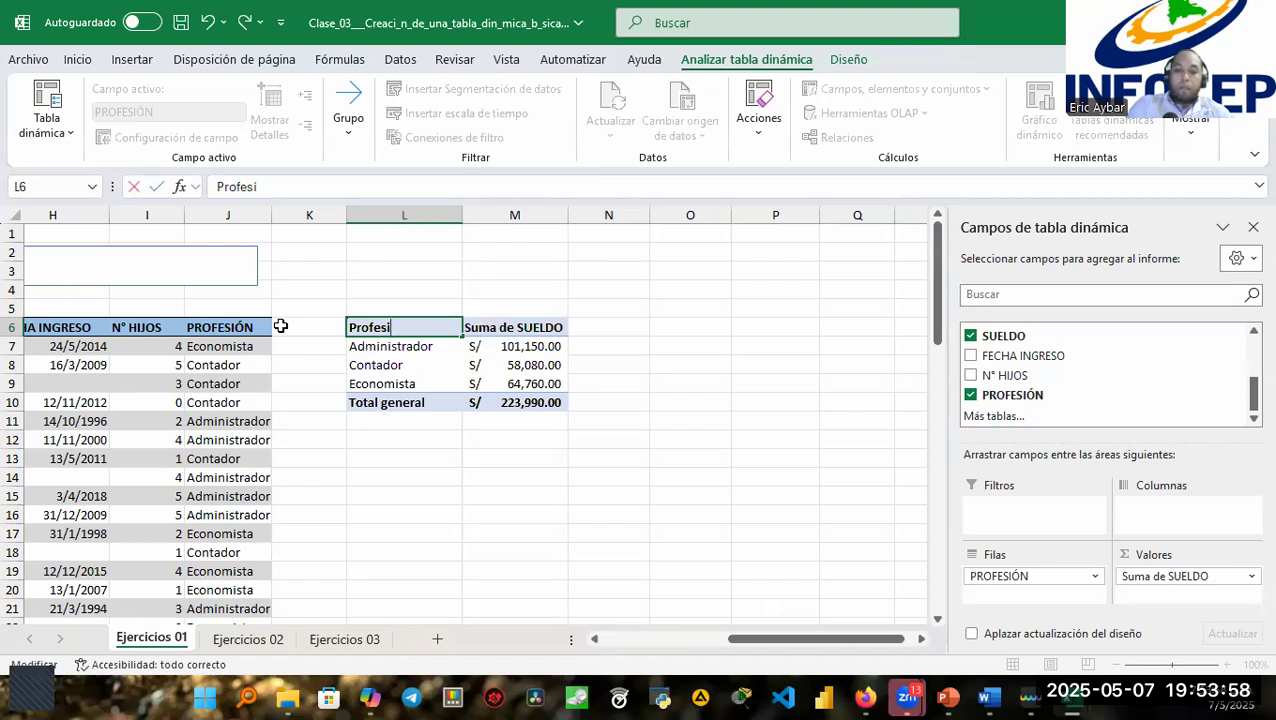
{"action": "type", "text": "n"}
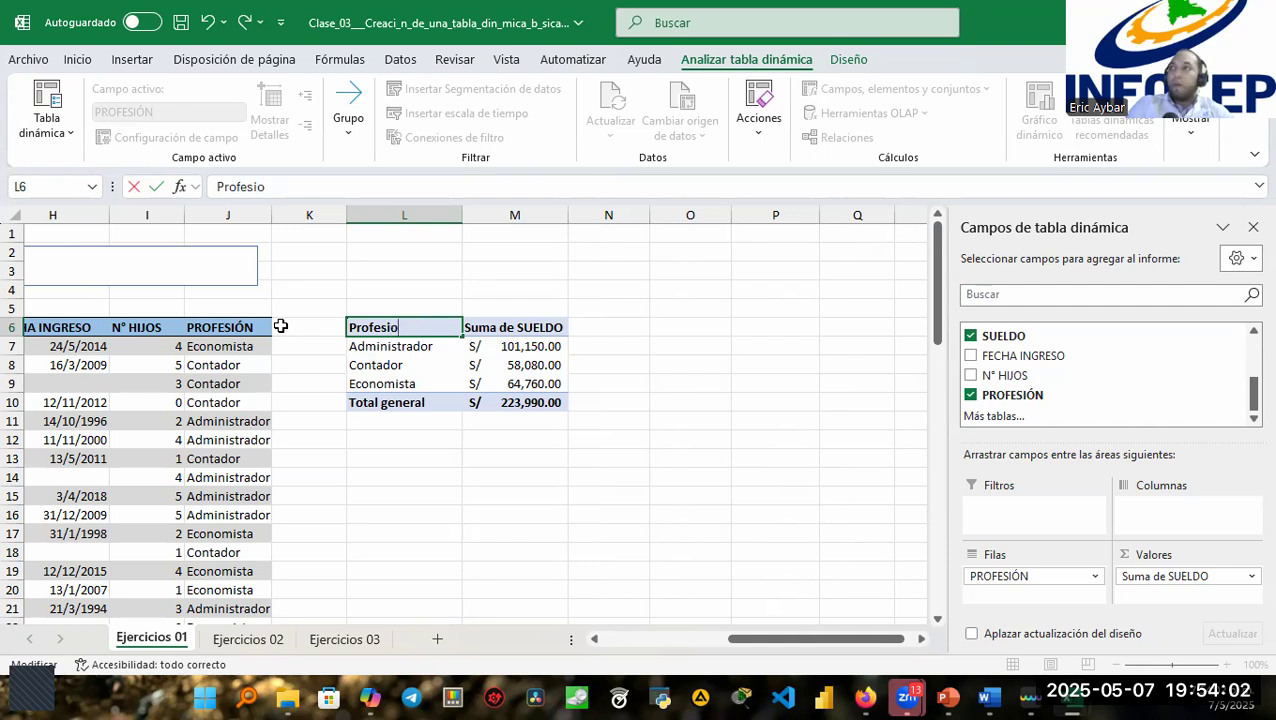
{"action": "type", "text": "es"}
{"action": "key", "text": "Return"}
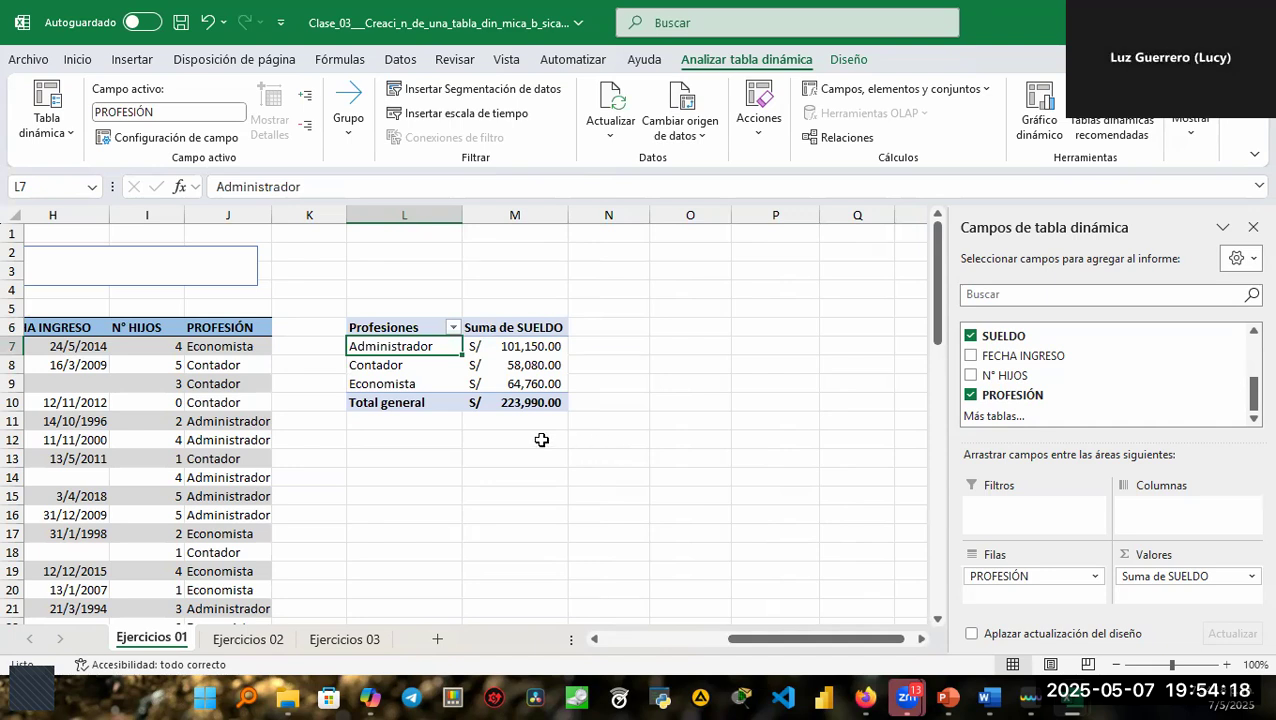
On sheet Ejercicios 02, remove País, Categoría, V.V. Unitario and Cantidad from the existing pivot table.
{"action": "left_click", "coordinate": [247, 639]}
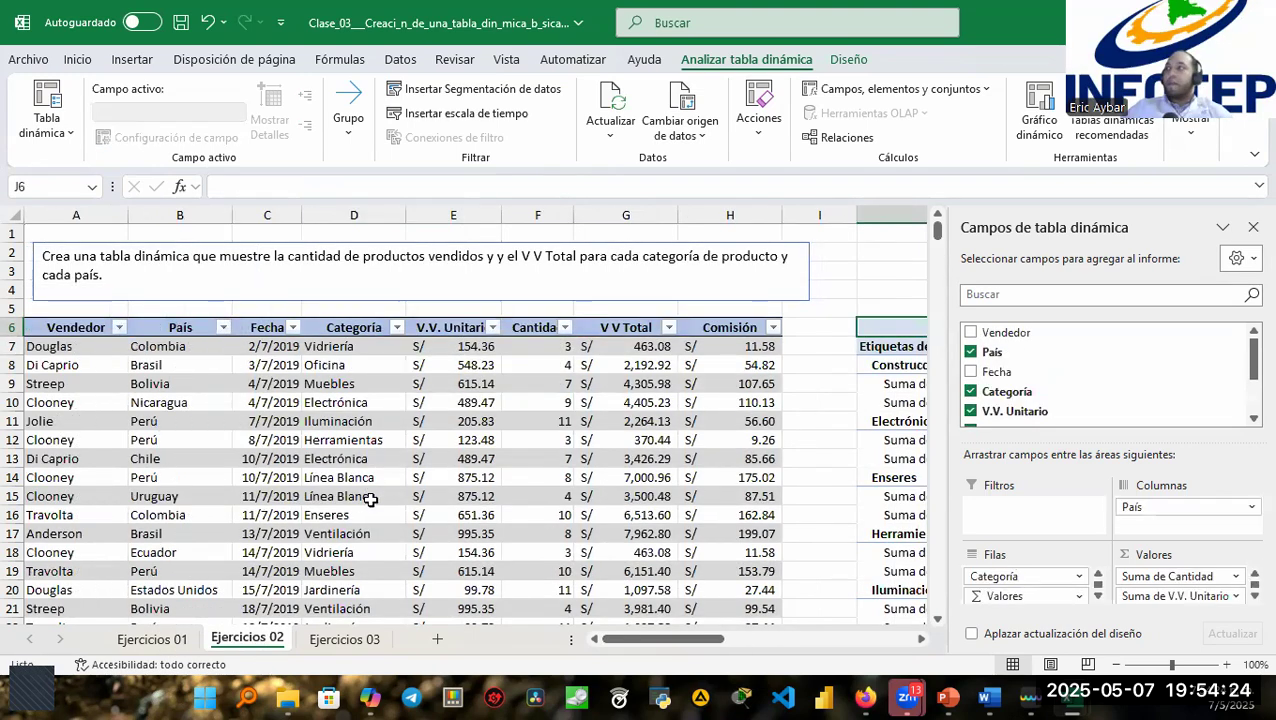
{"action": "left_click_drag", "start_coordinate": [640, 640], "coordinate": [722, 643]}
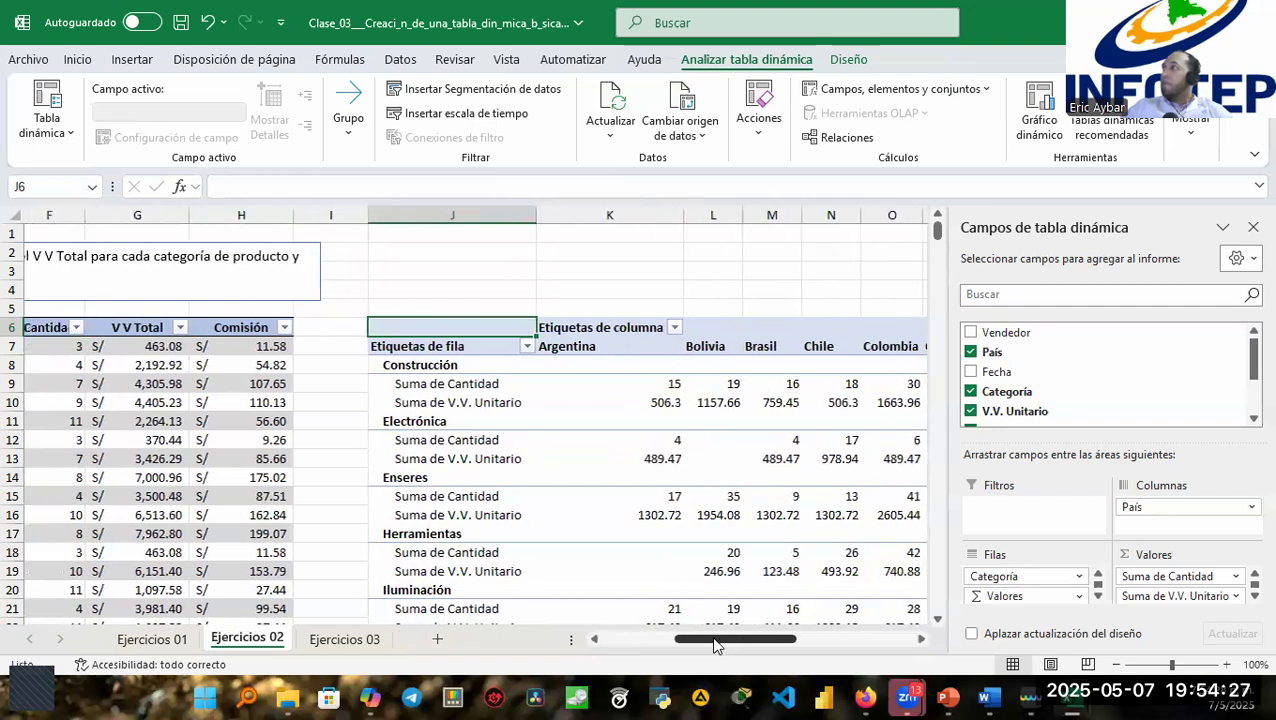
{"action": "left_click", "coordinate": [970, 352]}
{"action": "left_click", "coordinate": [970, 391]}
{"action": "left_click", "coordinate": [970, 411]}
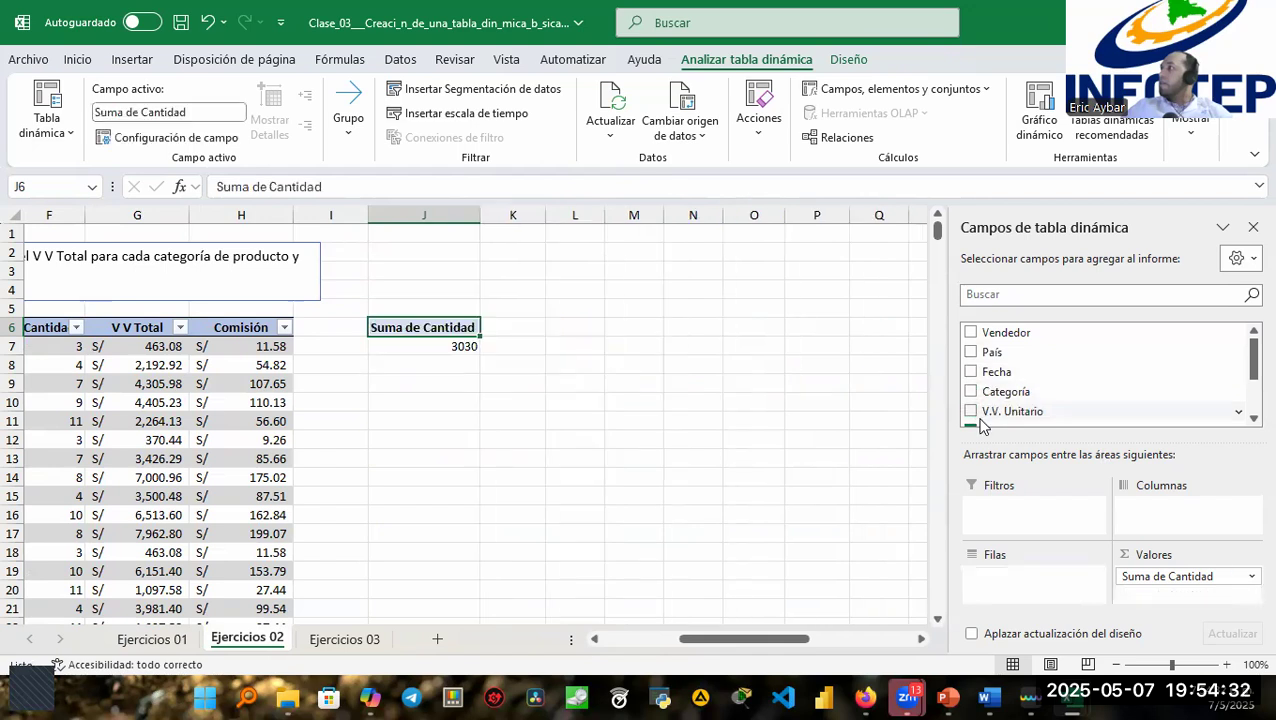
{"action": "scroll", "coordinate": [975, 410], "scroll_direction": "down", "scroll_amount": 1}
{"action": "left_click", "coordinate": [970, 386]}
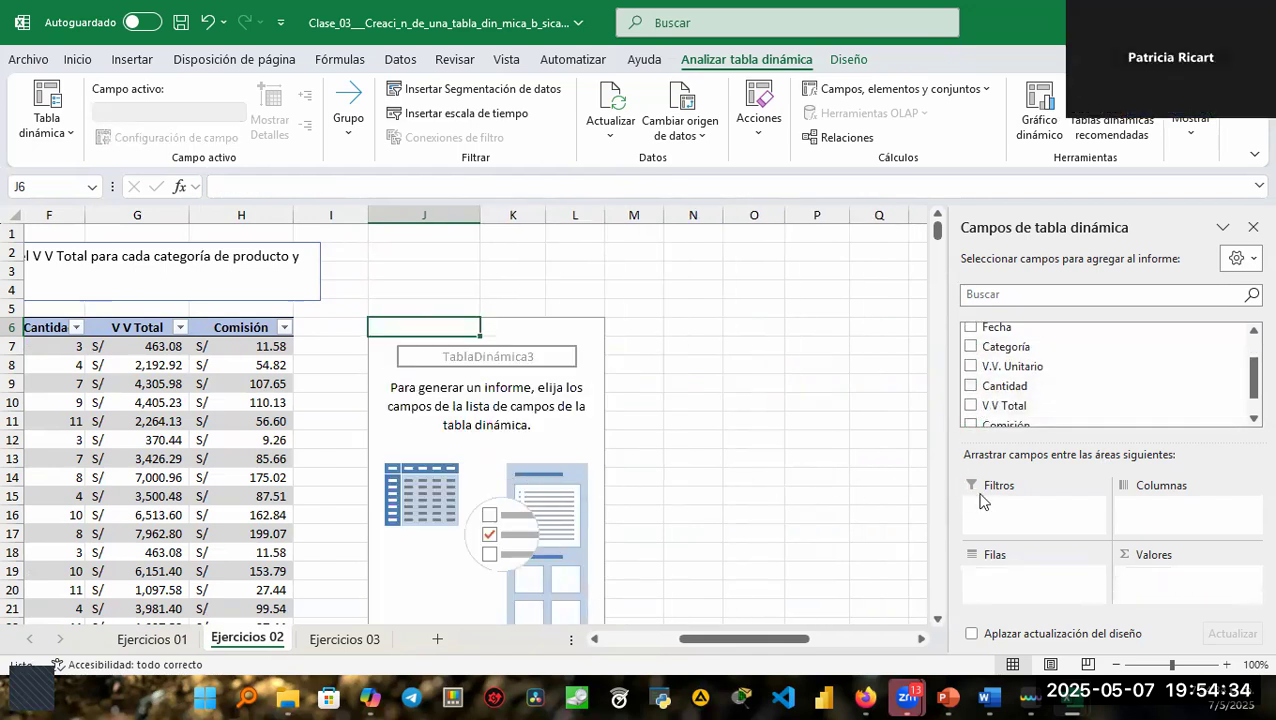
{"action": "left_click_drag", "start_coordinate": [744, 648], "coordinate": [663, 648]}
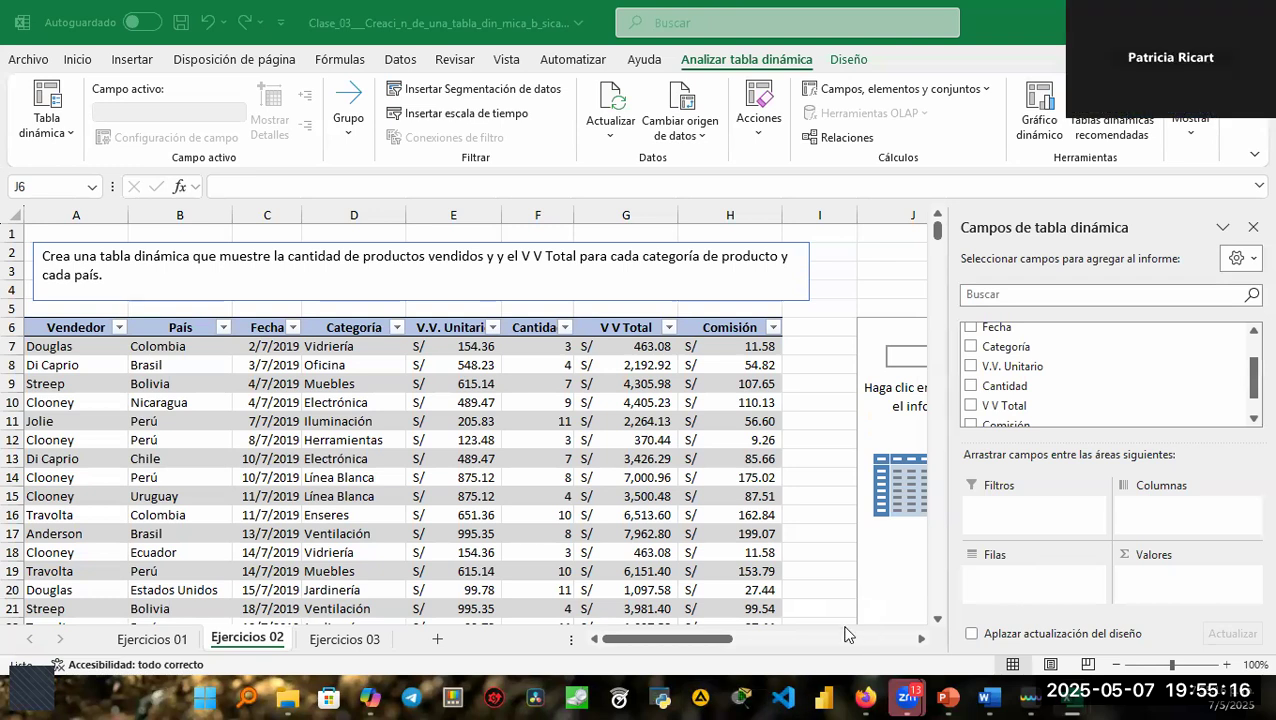
{"action": "left_click_drag", "start_coordinate": [692, 643], "coordinate": [746, 642]}
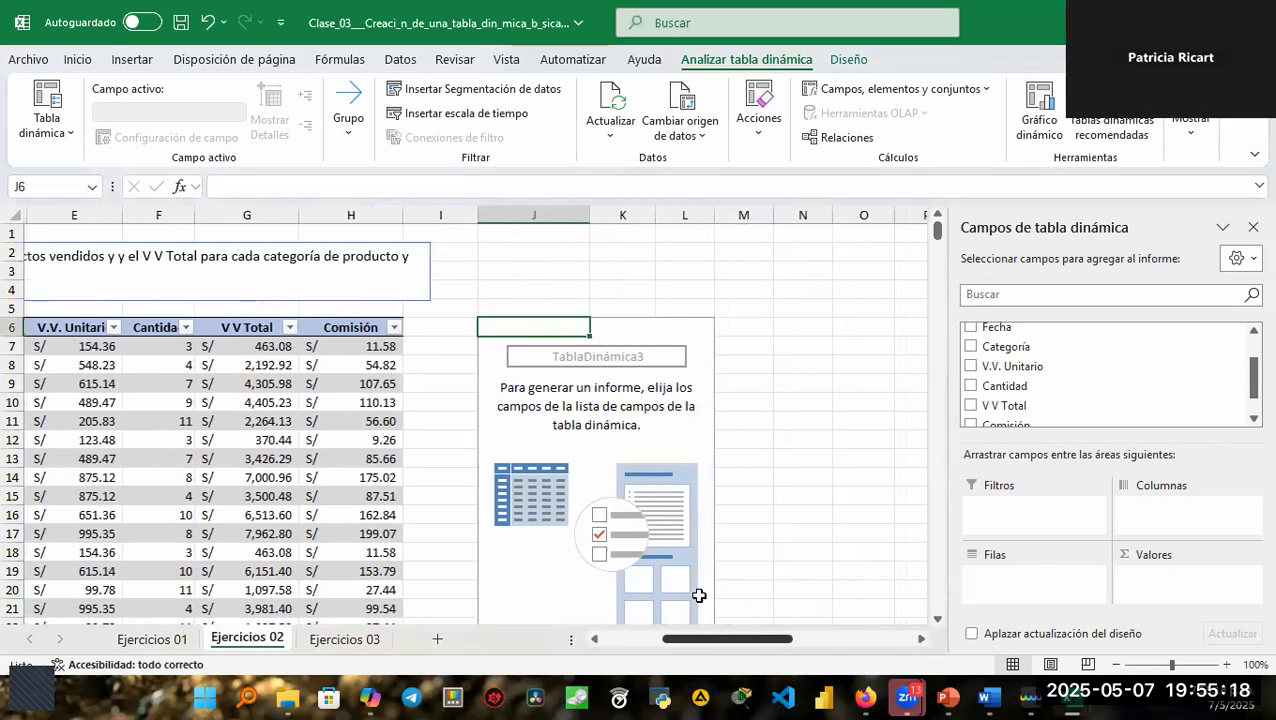
{"action": "double_click", "coordinate": [551, 326]}
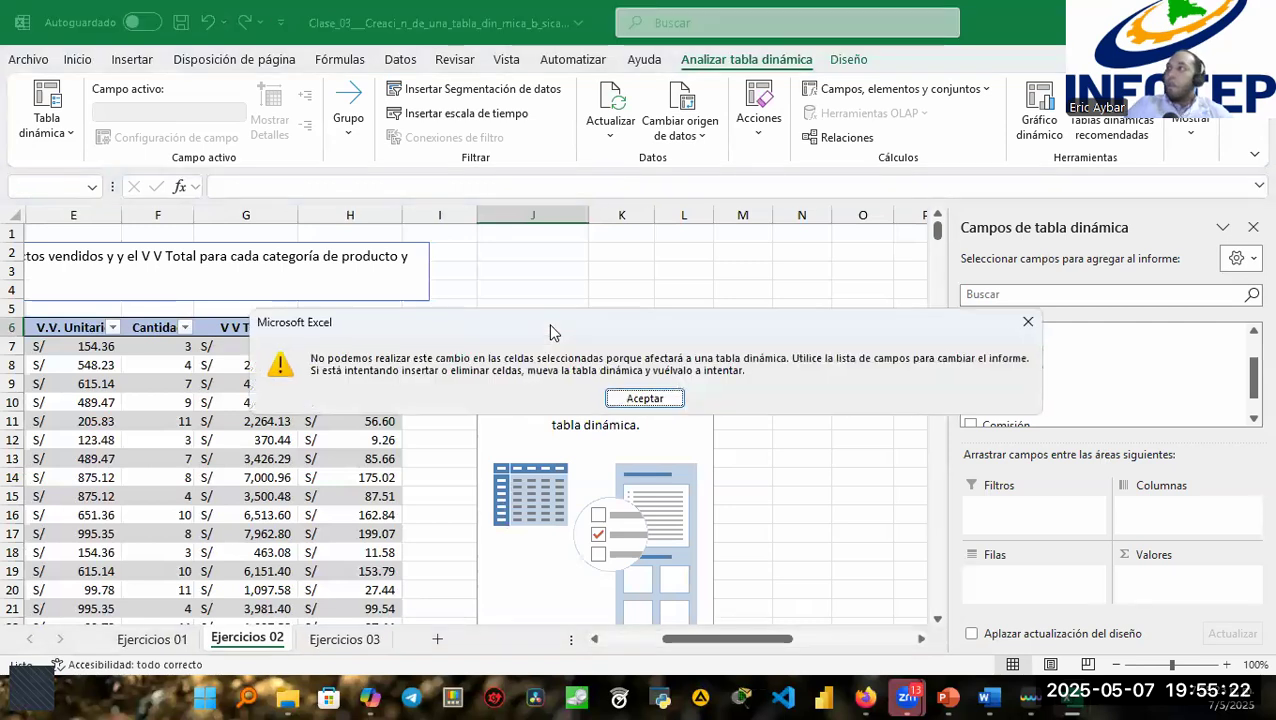
{"action": "left_click", "coordinate": [645, 398]}
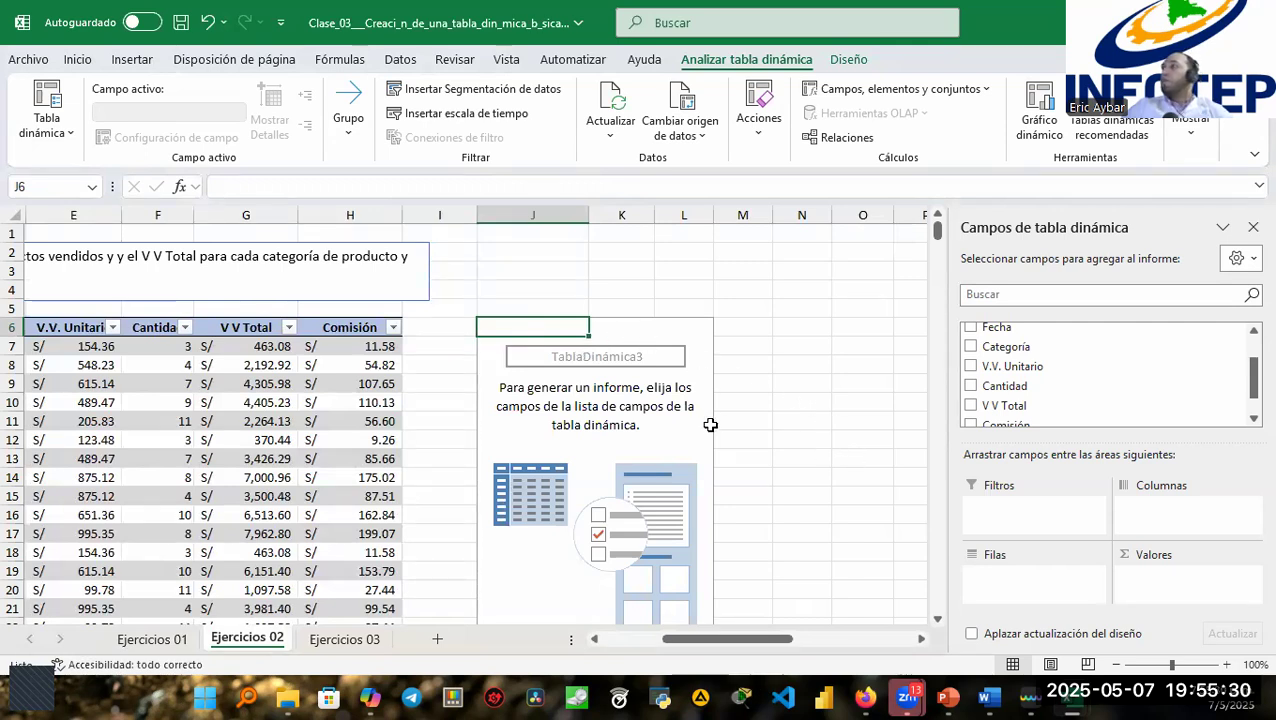
On sheet Ejercicios 01, undo the pivot table changes until the salary-per-profession pivot table itself is removed.
{"action": "left_click", "coordinate": [153, 638]}
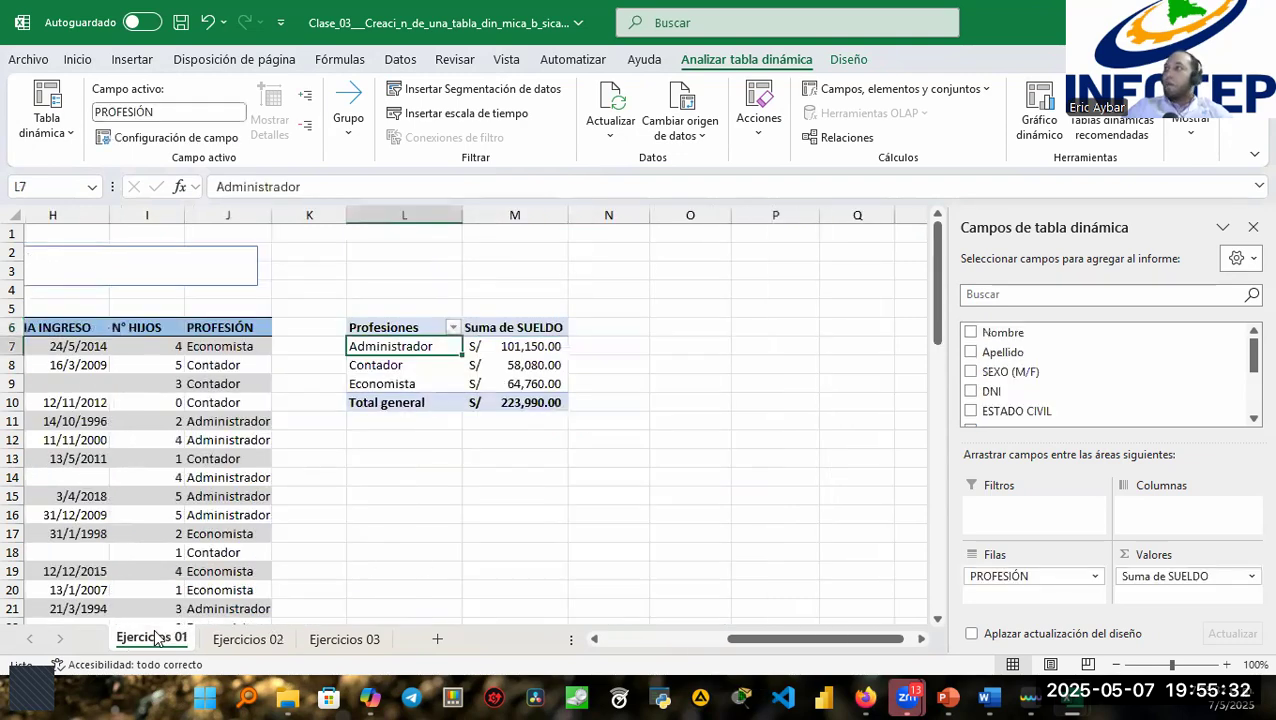
{"action": "left_click", "coordinate": [208, 22]}
{"action": "left_click", "coordinate": [208, 22]}
{"action": "left_click", "coordinate": [209, 23]}
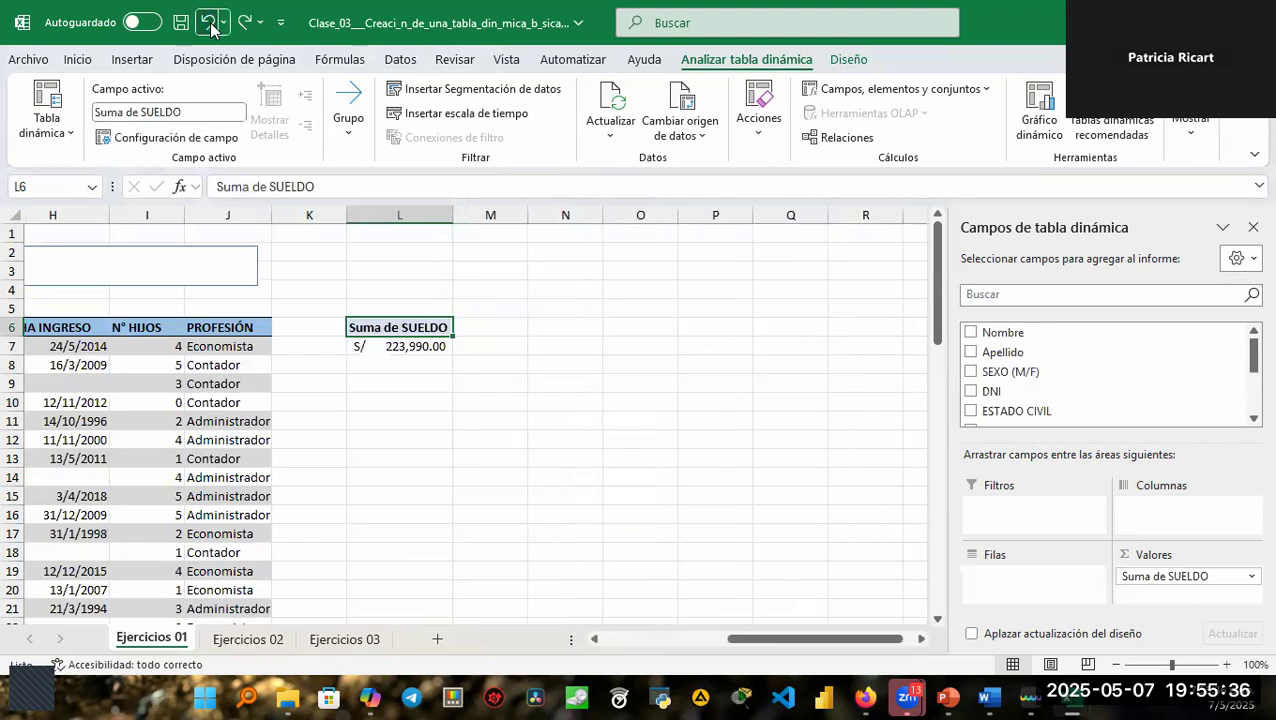
{"action": "left_click", "coordinate": [209, 23]}
{"action": "left_click", "coordinate": [209, 23]}
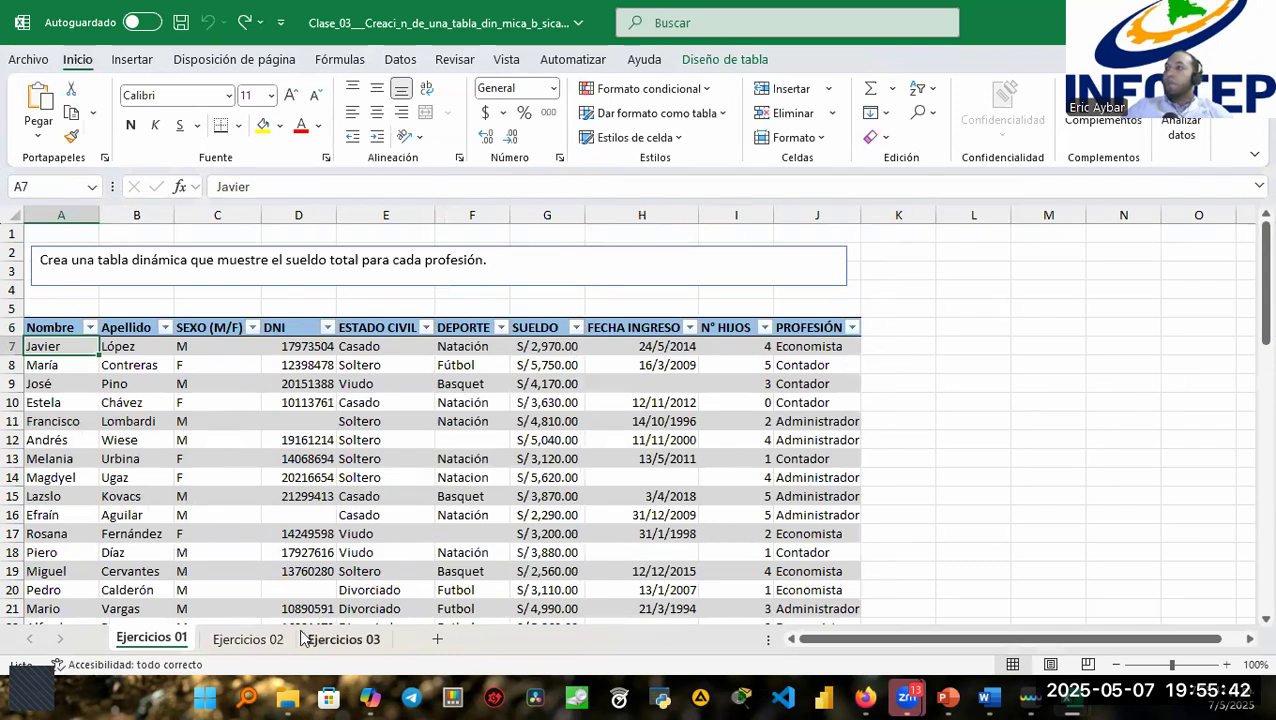
Insert a pivot table from the Personal table on the existing sheet Ejercicios 01, located below the data at cell C69.
{"action": "left_click", "coordinate": [362, 348]}
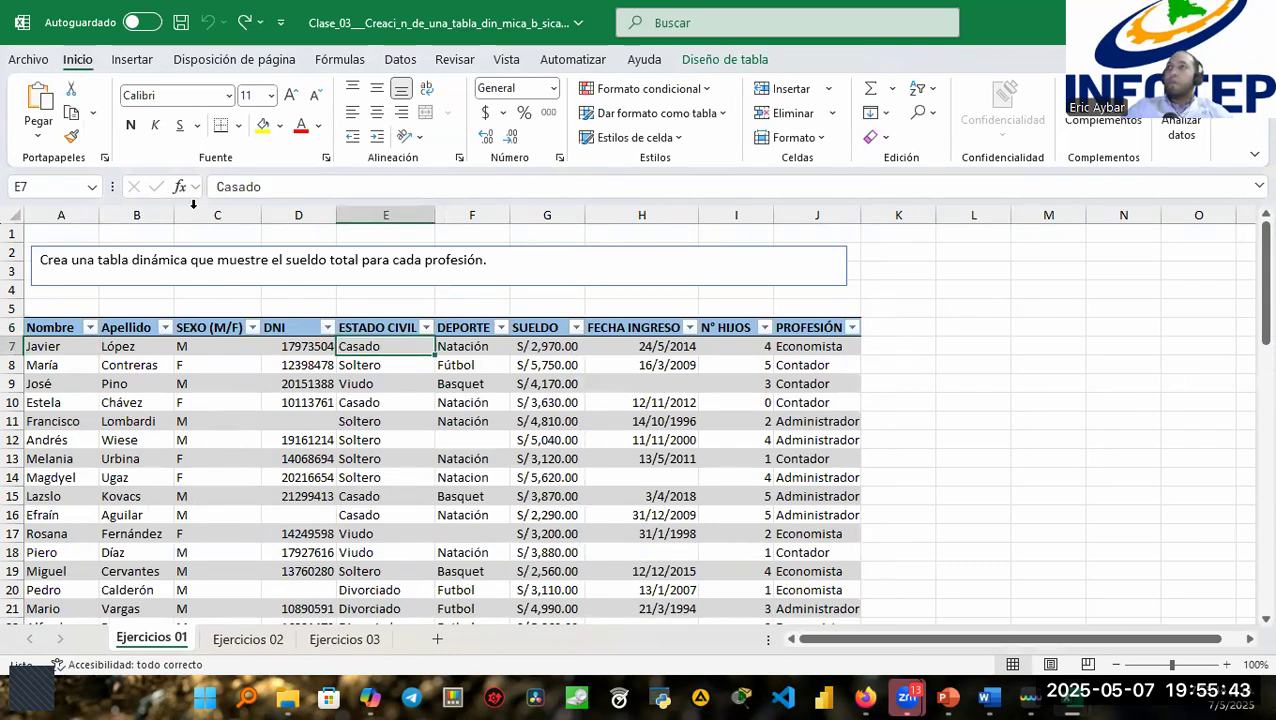
{"action": "left_click", "coordinate": [128, 60]}
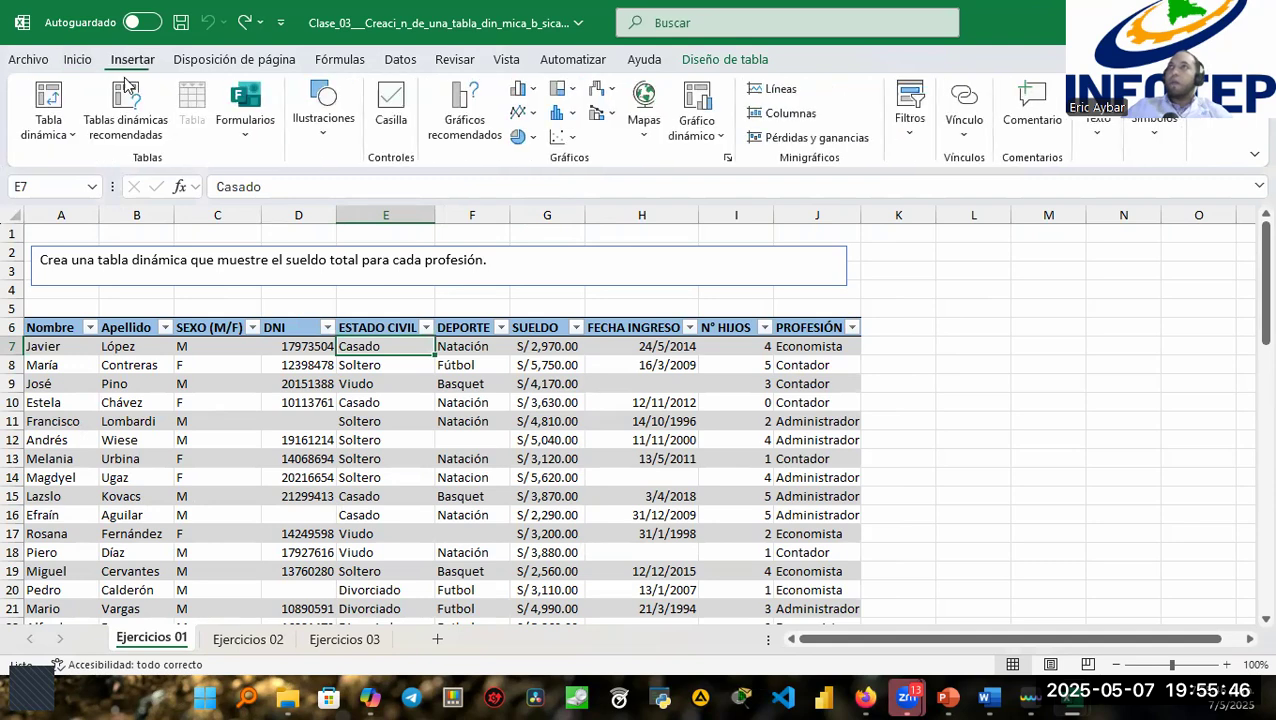
{"action": "left_click", "coordinate": [47, 112]}
{"action": "left_click", "coordinate": [372, 332]}
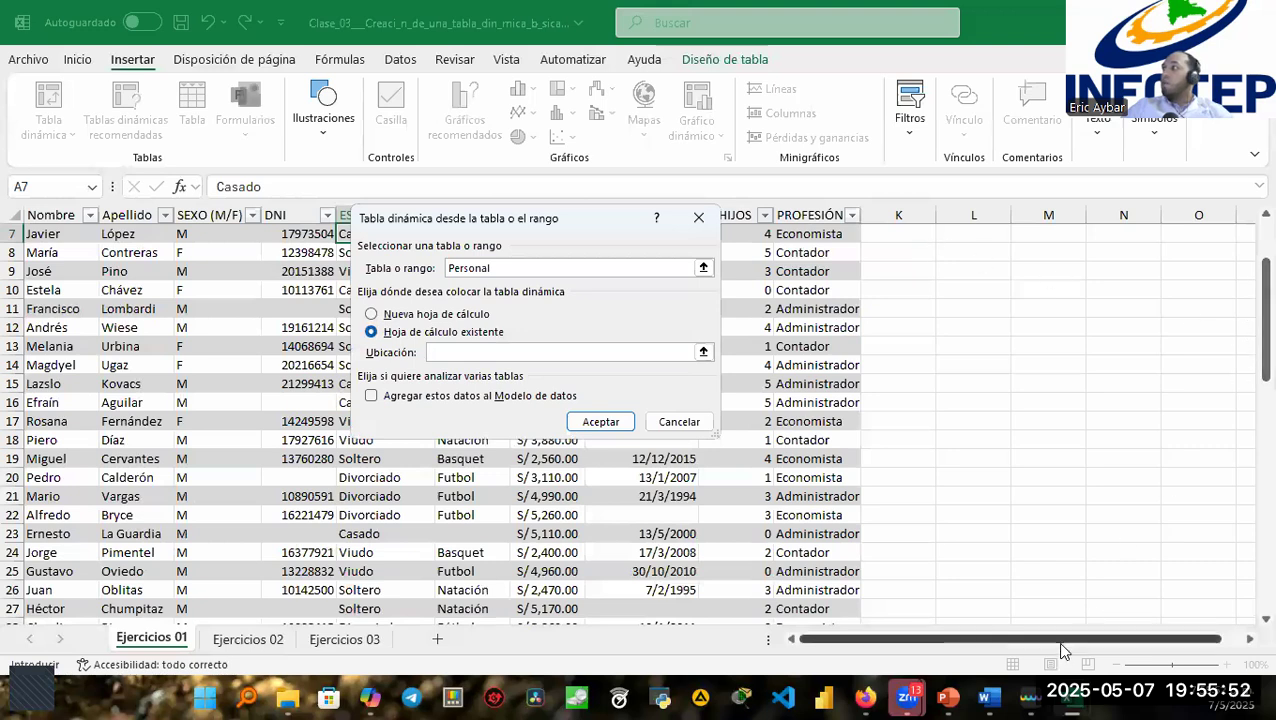
{"action": "scroll", "coordinate": [1070, 641], "scroll_direction": "right", "scroll_amount": 2}
{"action": "left_click", "coordinate": [894, 372]}
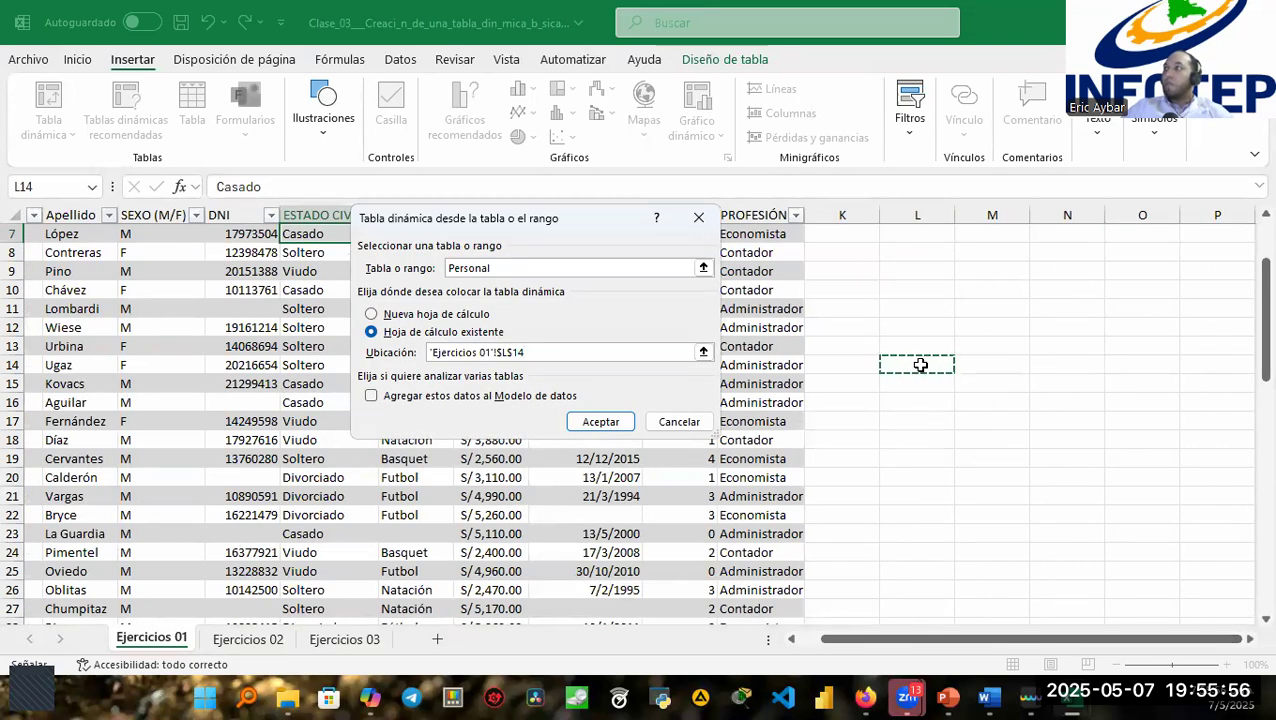
{"action": "scroll", "coordinate": [935, 492], "scroll_direction": "up", "scroll_amount": 2}
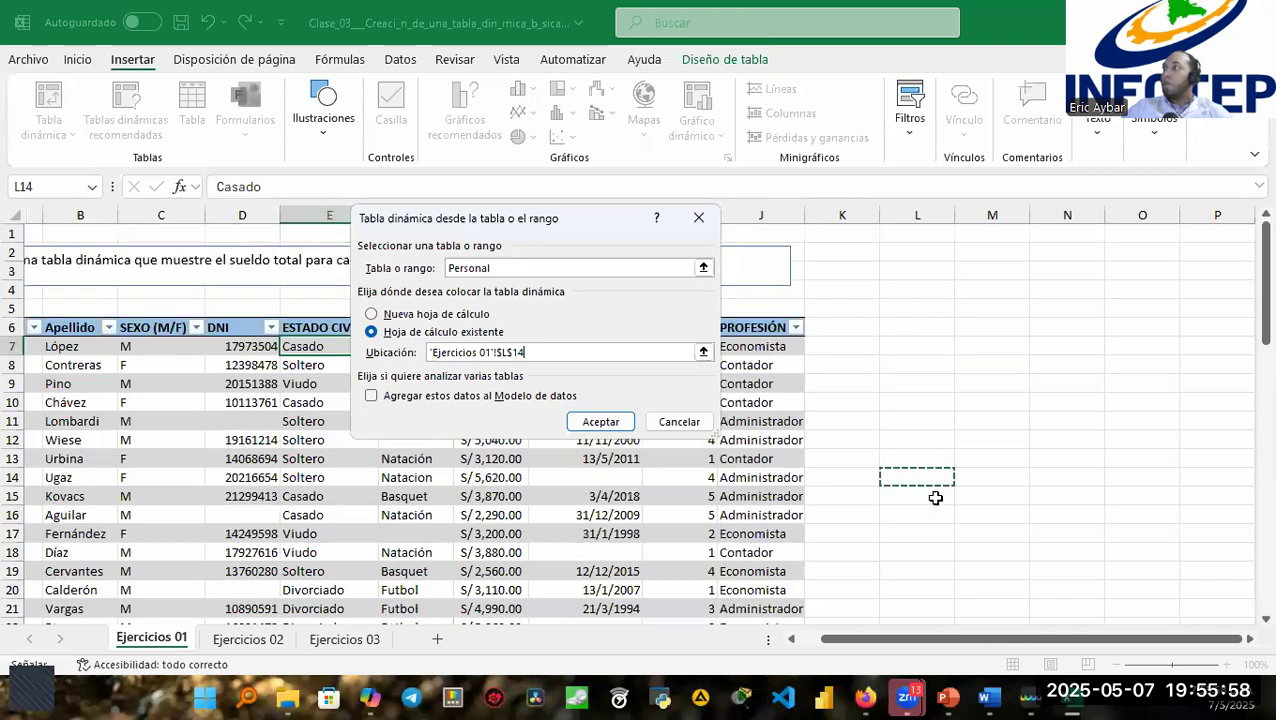
{"action": "scroll", "coordinate": [935, 495], "scroll_direction": "down", "scroll_amount": 19}
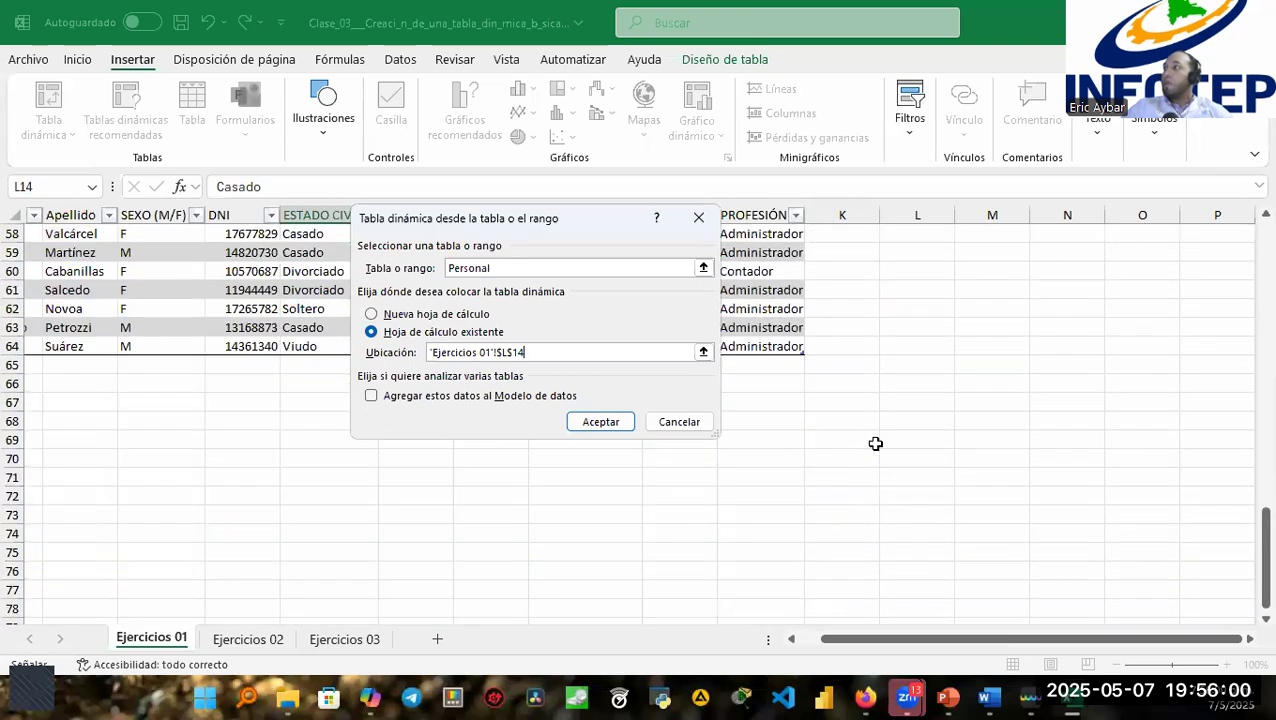
{"action": "left_click", "coordinate": [177, 448]}
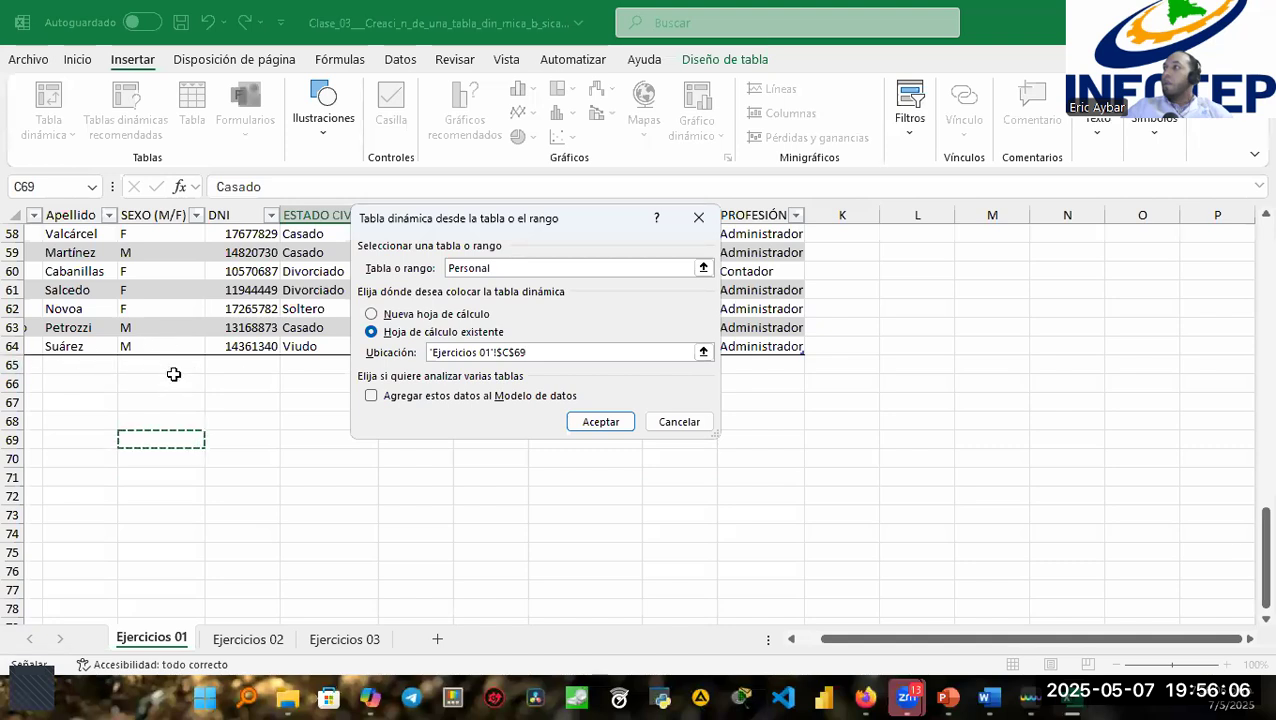
{"action": "left_click", "coordinate": [600, 421]}
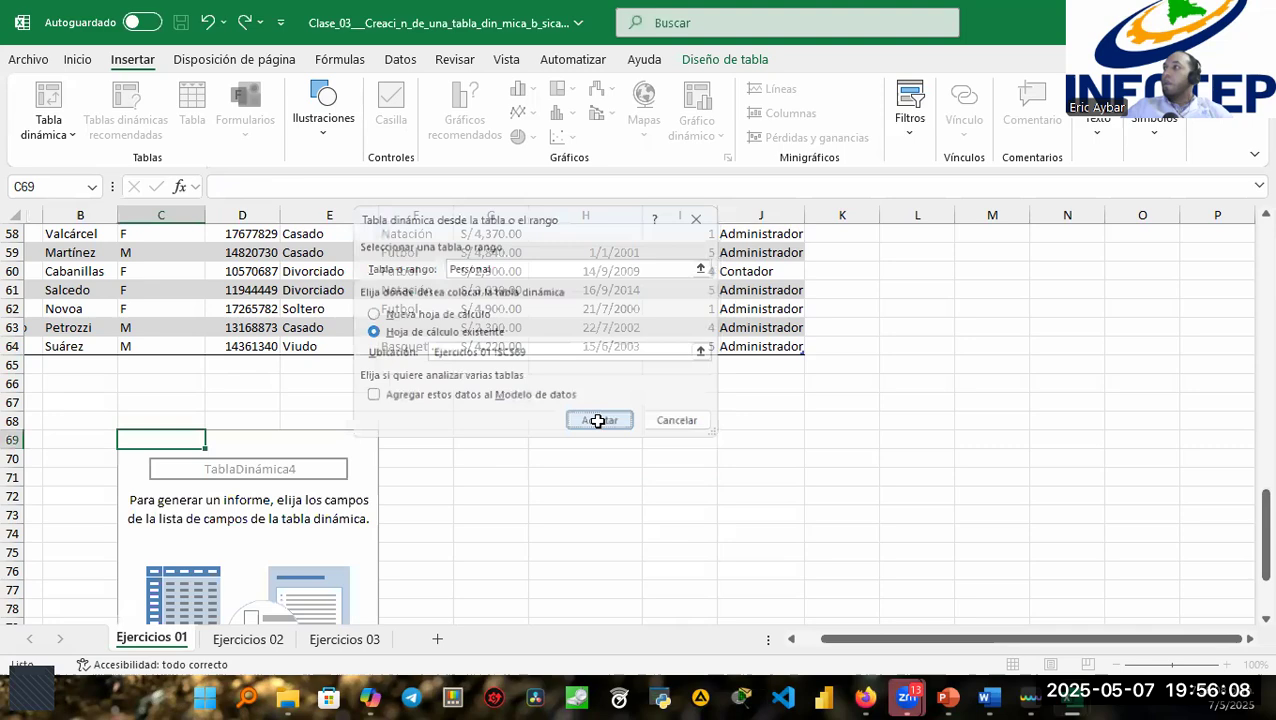
{"action": "scroll", "coordinate": [560, 466], "scroll_direction": "down", "scroll_amount": 2}
{"action": "scroll", "coordinate": [560, 466], "scroll_direction": "down", "scroll_amount": 3}
{"action": "scroll", "coordinate": [560, 466], "scroll_direction": "up", "scroll_amount": 6}
{"action": "scroll", "coordinate": [560, 466], "scroll_direction": "up", "scroll_amount": 2}
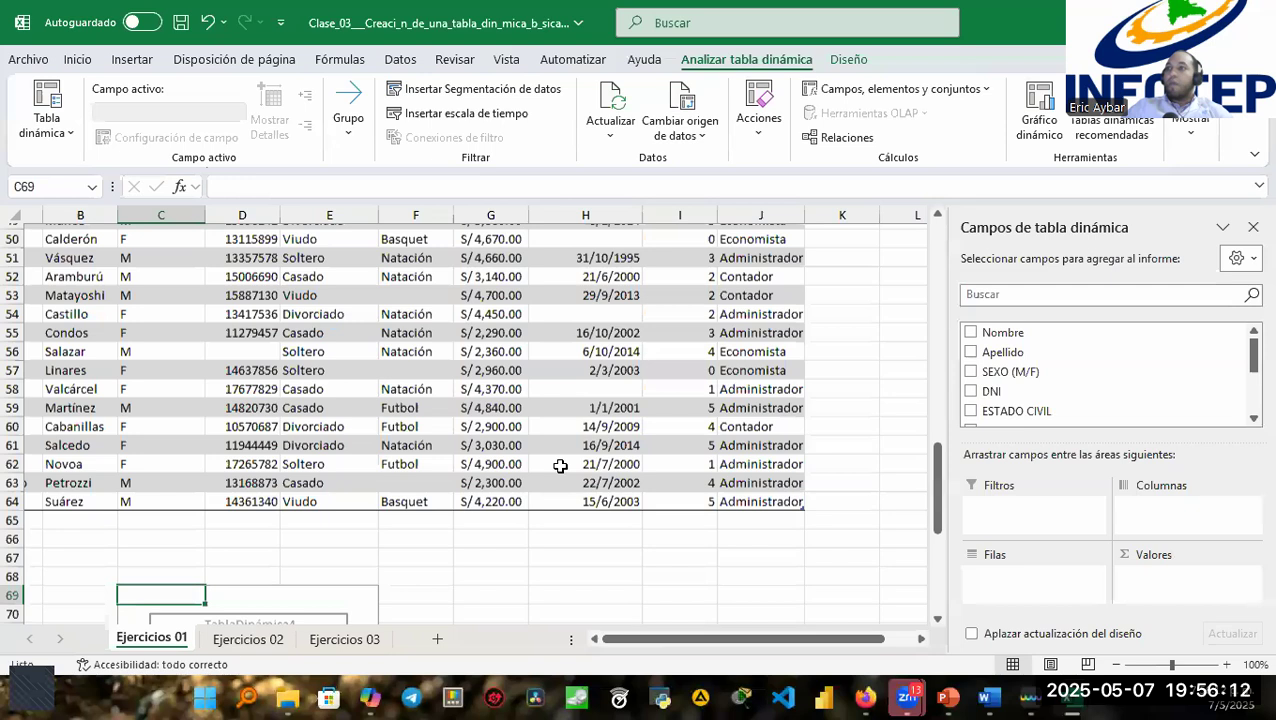
{"action": "scroll", "coordinate": [560, 466], "scroll_direction": "down", "scroll_amount": 3}
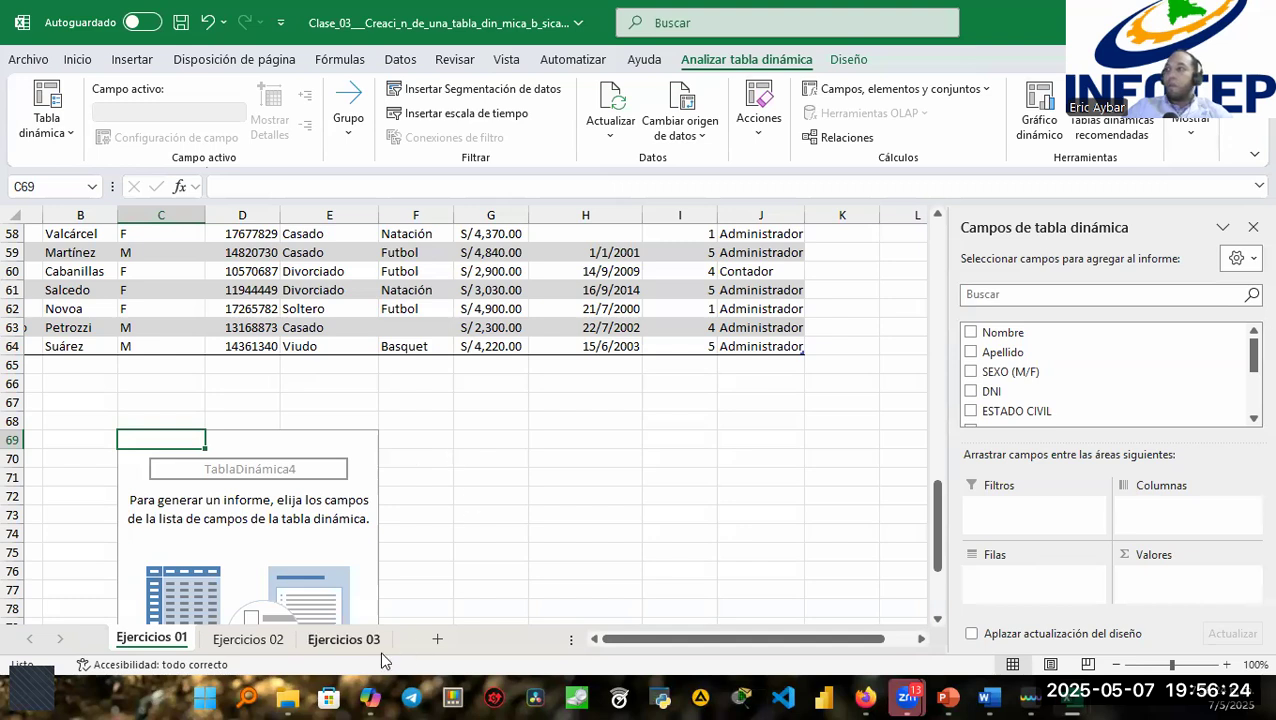
On sheet Ejercicios 02, clear the pivot table again by removing País, Categoría, V.V. Unitario and Cantidad.
{"action": "left_click", "coordinate": [254, 640]}
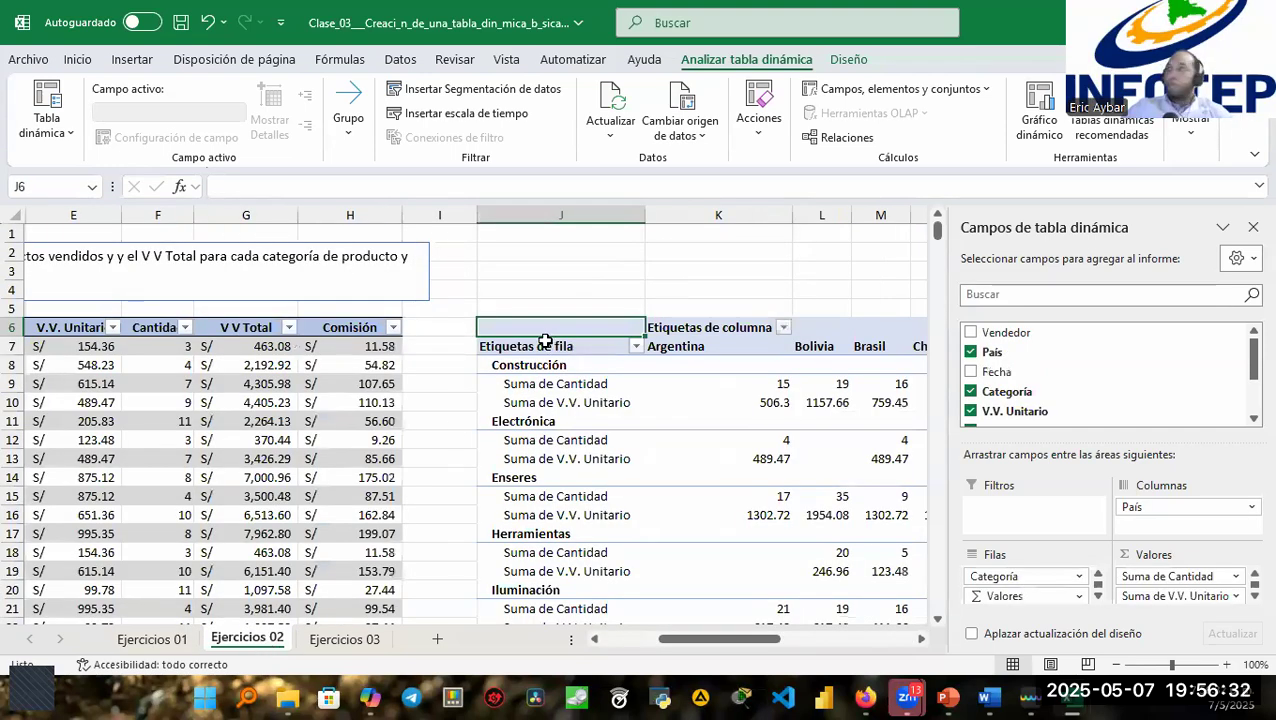
{"action": "left_click", "coordinate": [970, 352]}
{"action": "left_click", "coordinate": [970, 391]}
{"action": "left_click", "coordinate": [970, 411]}
{"action": "scroll", "coordinate": [972, 400], "scroll_direction": "down", "scroll_amount": 1}
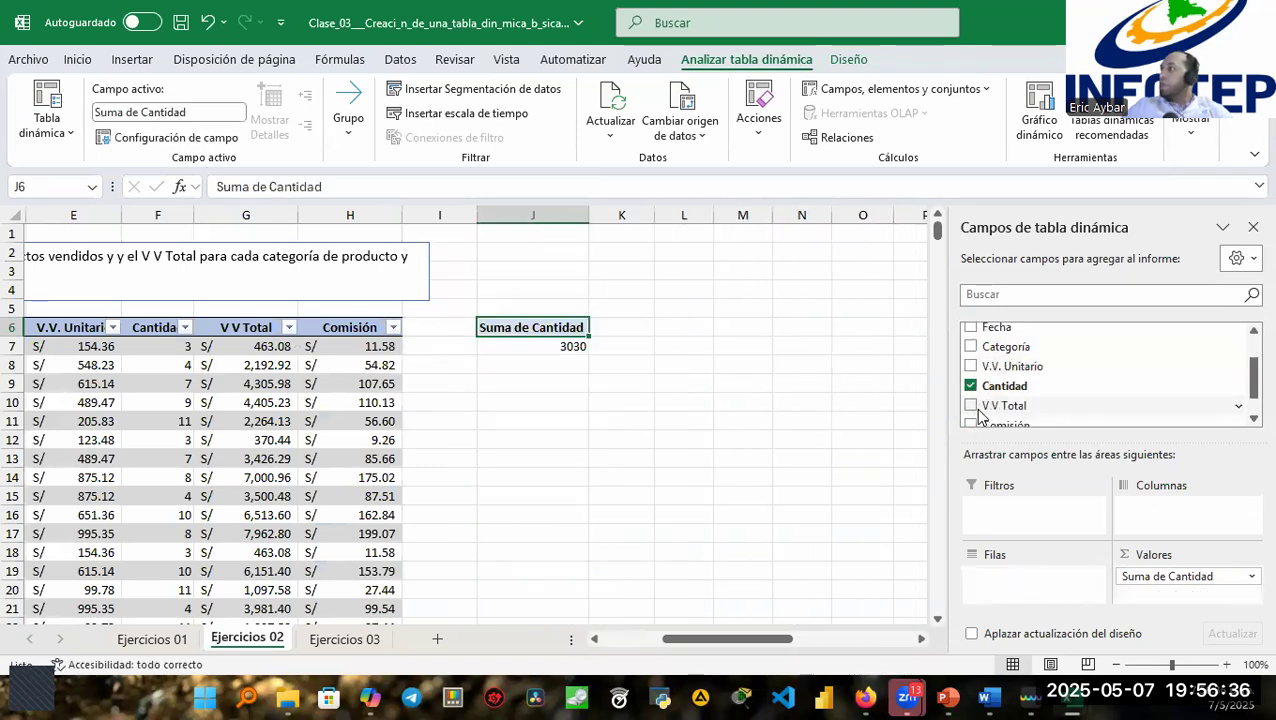
{"action": "left_click", "coordinate": [970, 386]}
{"action": "scroll", "coordinate": [985, 385], "scroll_direction": "down", "scroll_amount": 2}
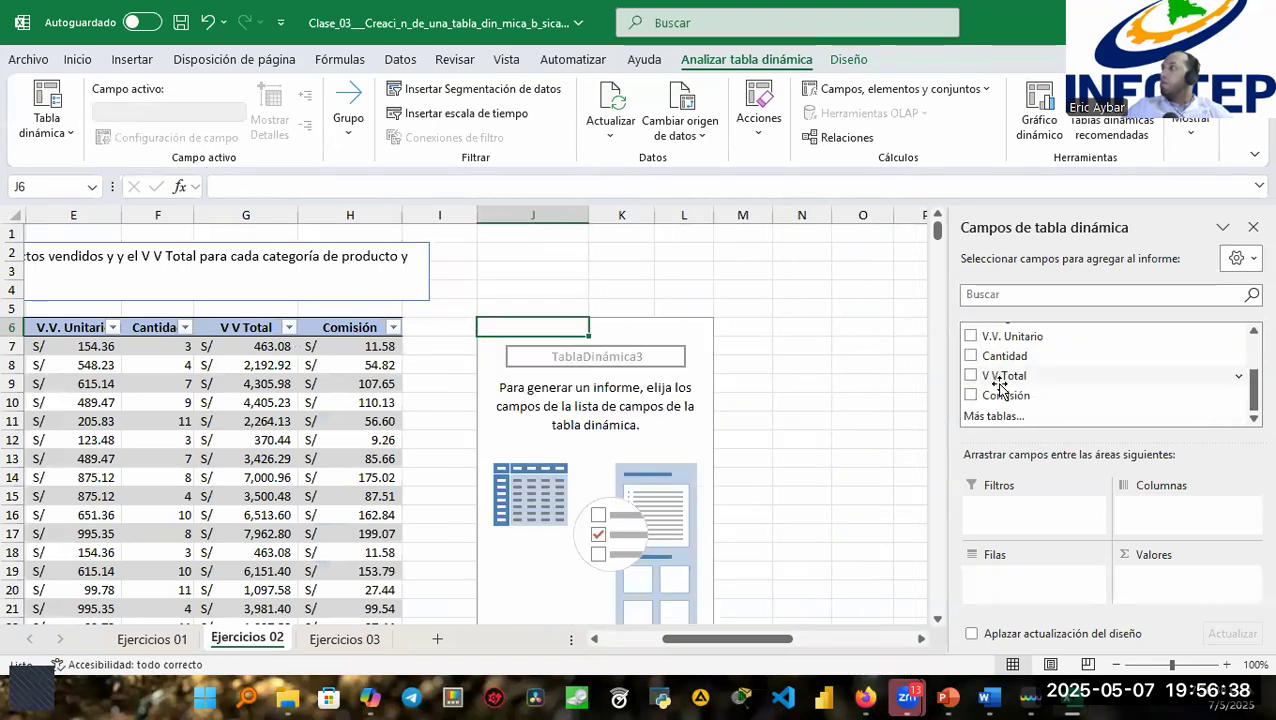
Examine the exercise statement, the source columns and the pivot table's list of available fields.
{"action": "scroll", "coordinate": [1000, 375], "scroll_direction": "up", "scroll_amount": 3}
{"action": "left_click_drag", "start_coordinate": [685, 639], "coordinate": [628, 645]}
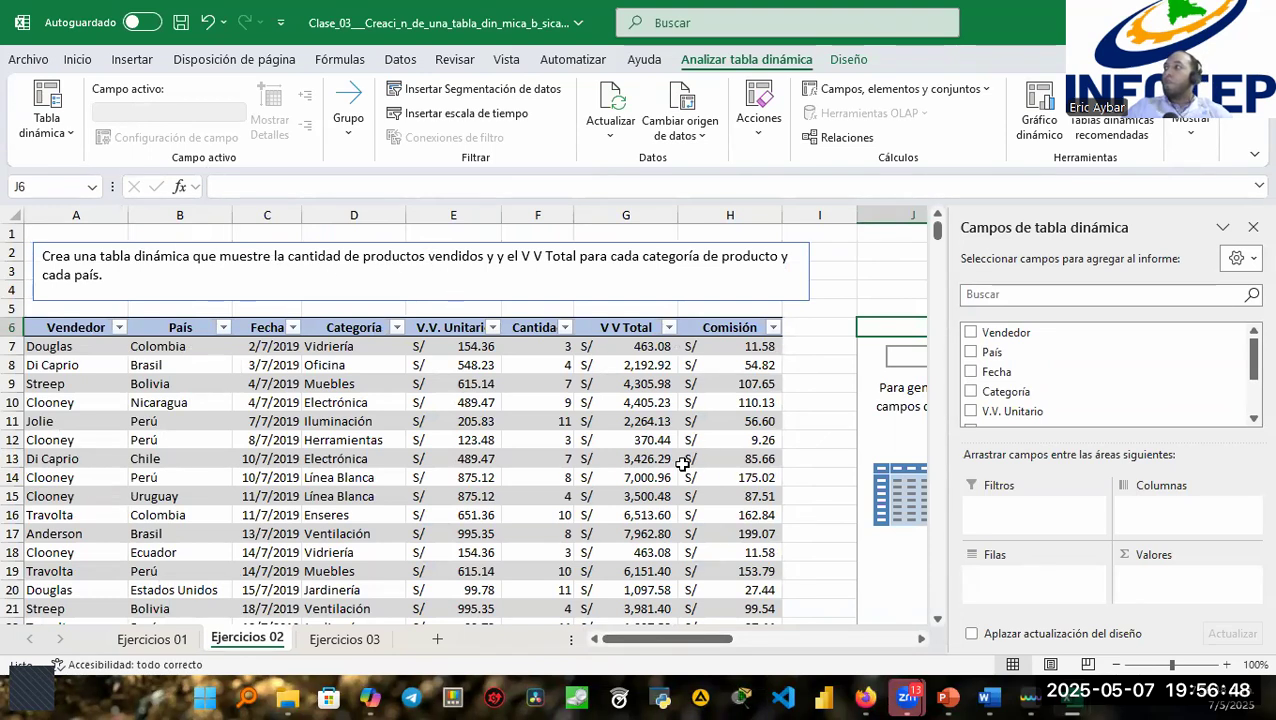
{"action": "scroll", "coordinate": [1066, 395], "scroll_direction": "down", "scroll_amount": 2}
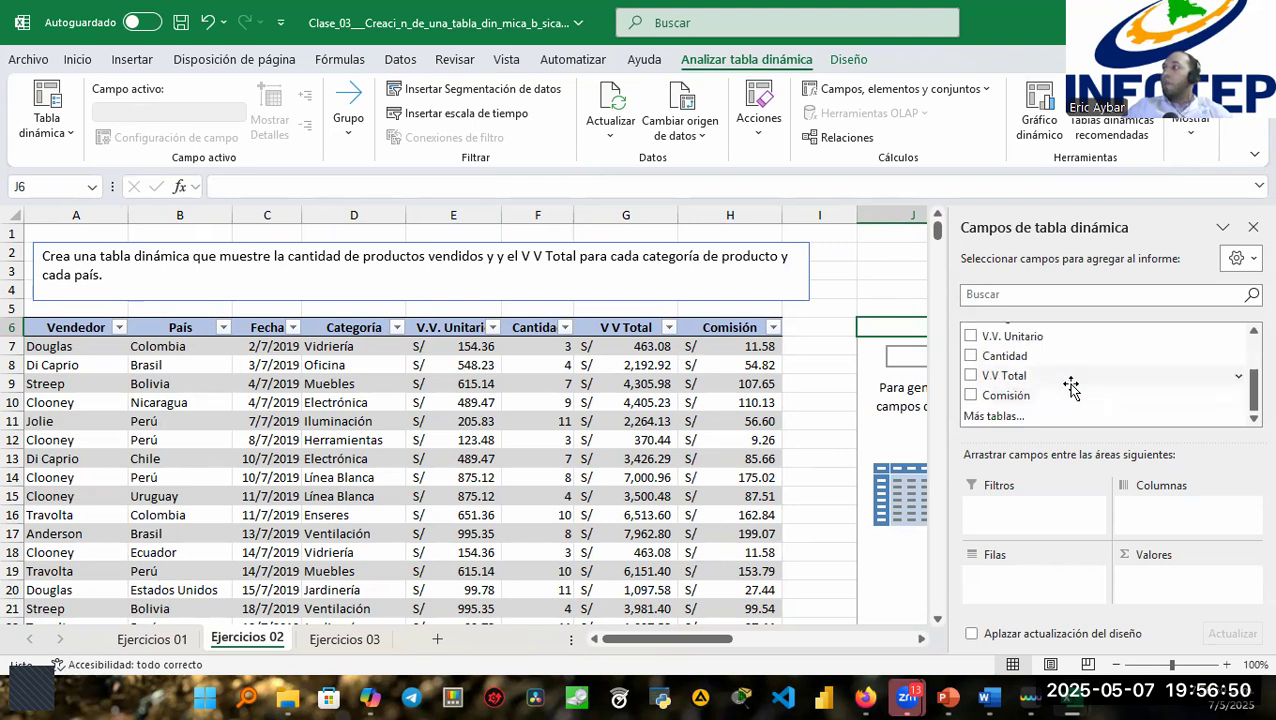
{"action": "scroll", "coordinate": [1068, 391], "scroll_direction": "up", "scroll_amount": 1}
{"action": "scroll", "coordinate": [1070, 388], "scroll_direction": "down", "scroll_amount": 1}
{"action": "scroll", "coordinate": [1070, 388], "scroll_direction": "up", "scroll_amount": 2}
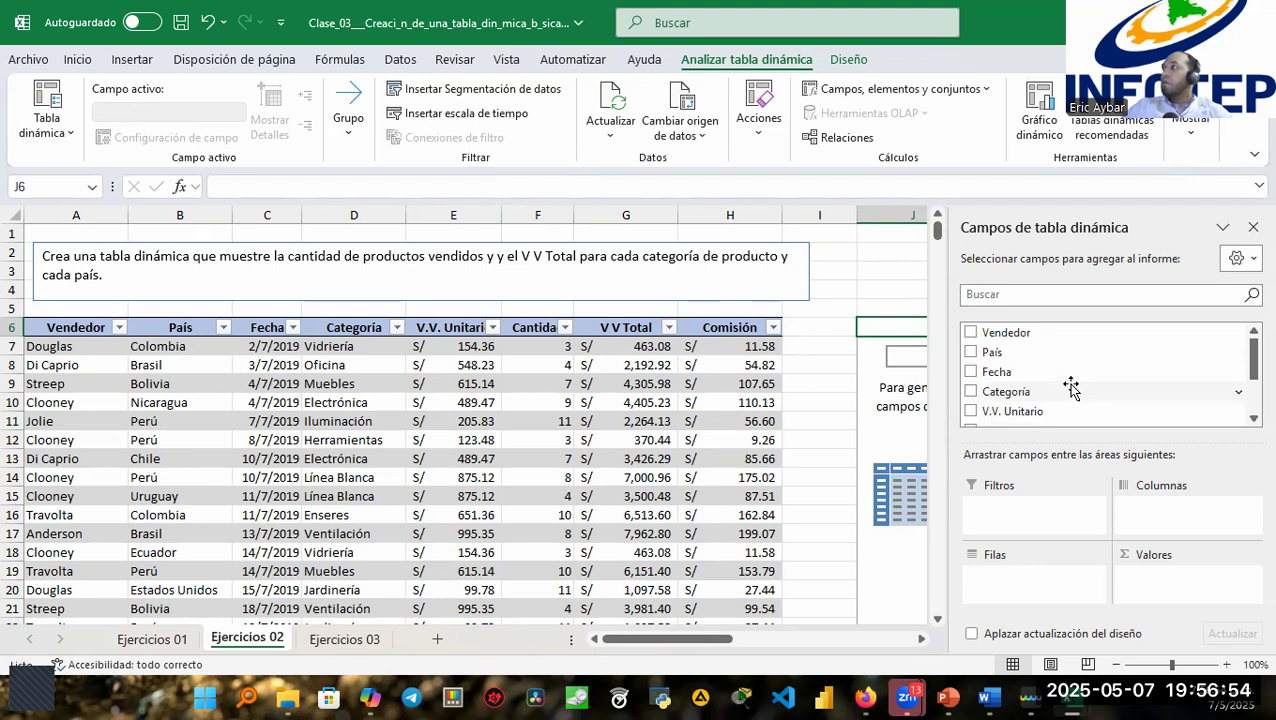
{"action": "scroll", "coordinate": [1070, 388], "scroll_direction": "down", "scroll_amount": 1}
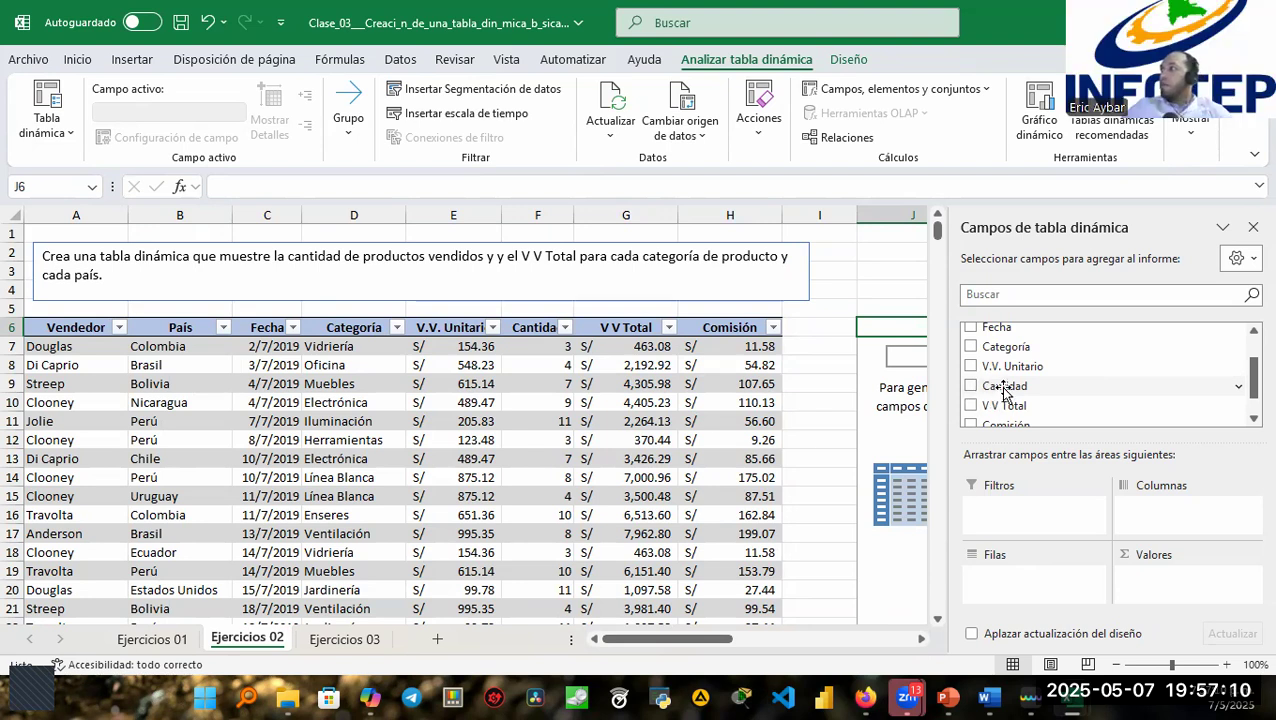
Place the Cantidad field in the pivot table's rows, and move it to the values area as a sum.
{"action": "scroll", "coordinate": [1015, 395], "scroll_direction": "down", "scroll_amount": 1}
{"action": "scroll", "coordinate": [1034, 398], "scroll_direction": "up", "scroll_amount": 1}
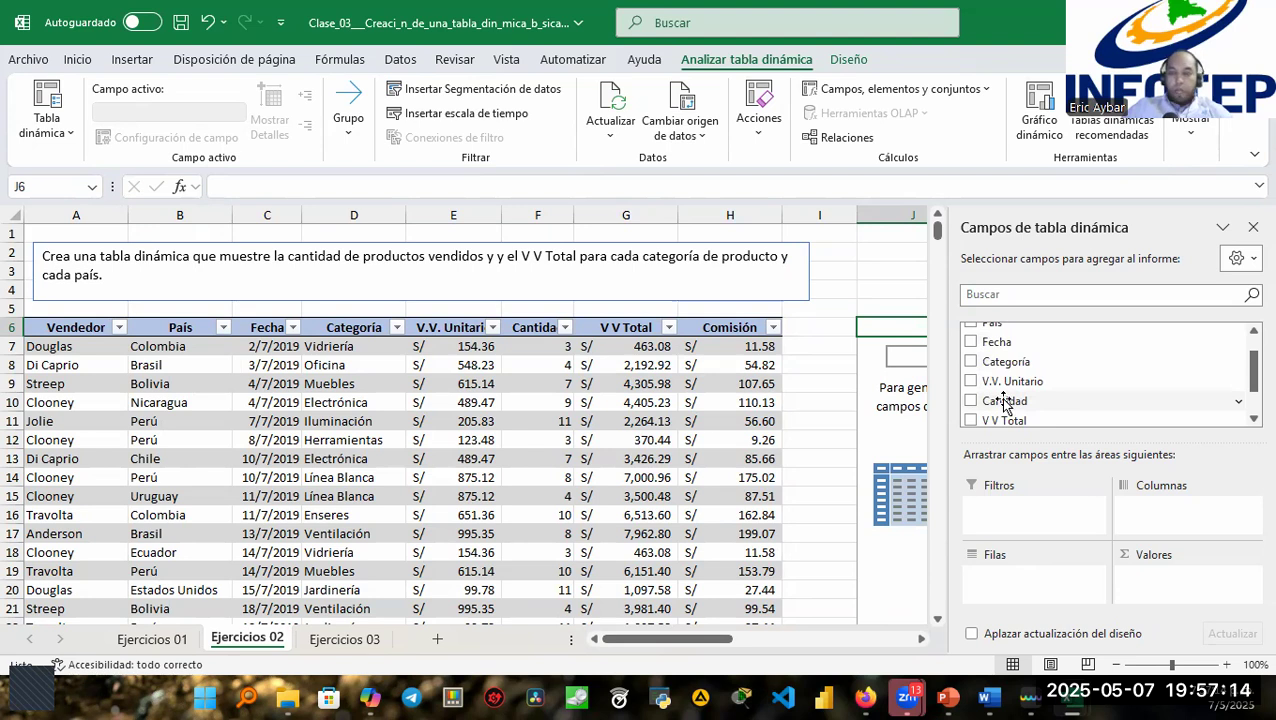
{"action": "left_click_drag", "start_coordinate": [1004, 400], "coordinate": [1020, 580]}
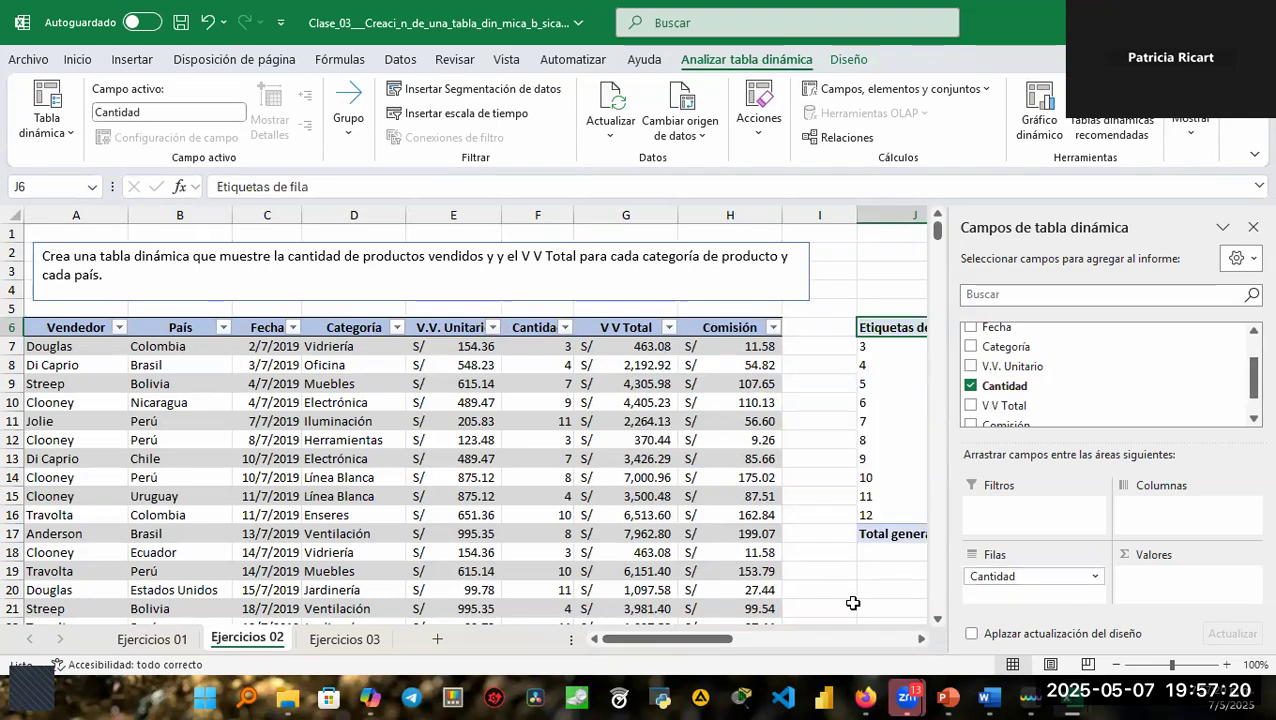
{"action": "left_click_drag", "start_coordinate": [706, 648], "coordinate": [742, 648]}
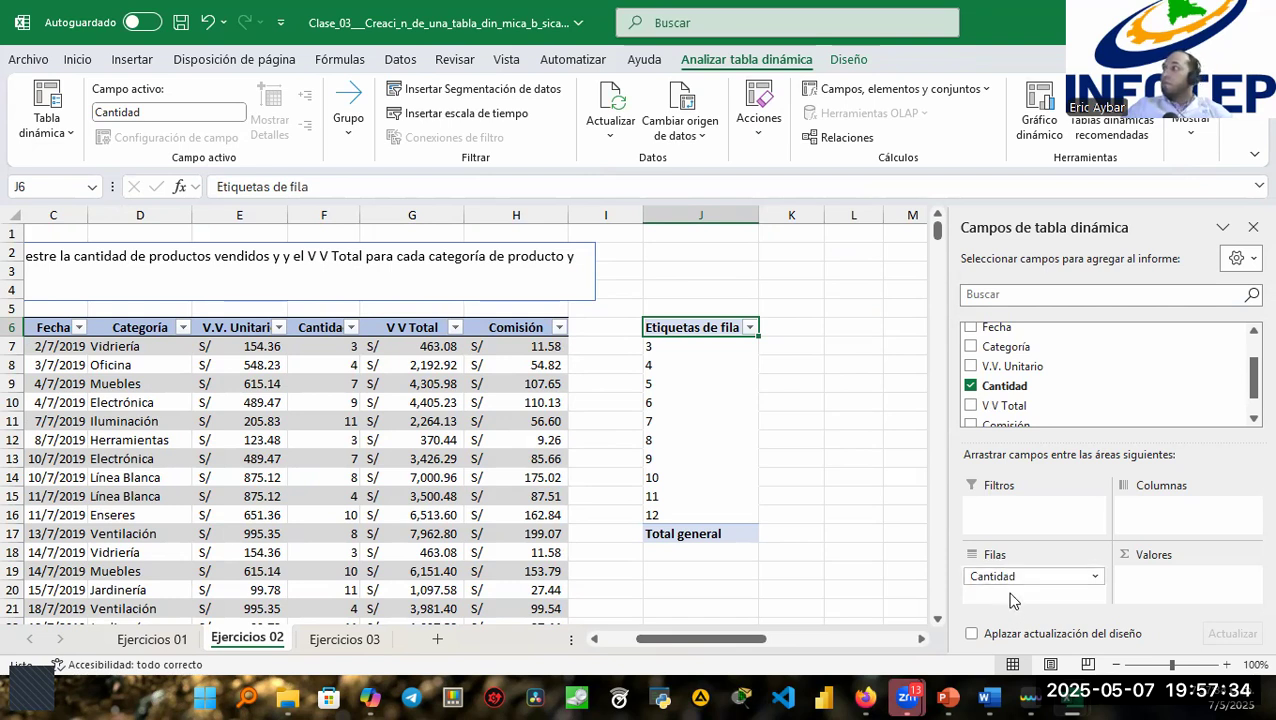
{"action": "left_click_drag", "start_coordinate": [1014, 580], "coordinate": [1158, 582]}
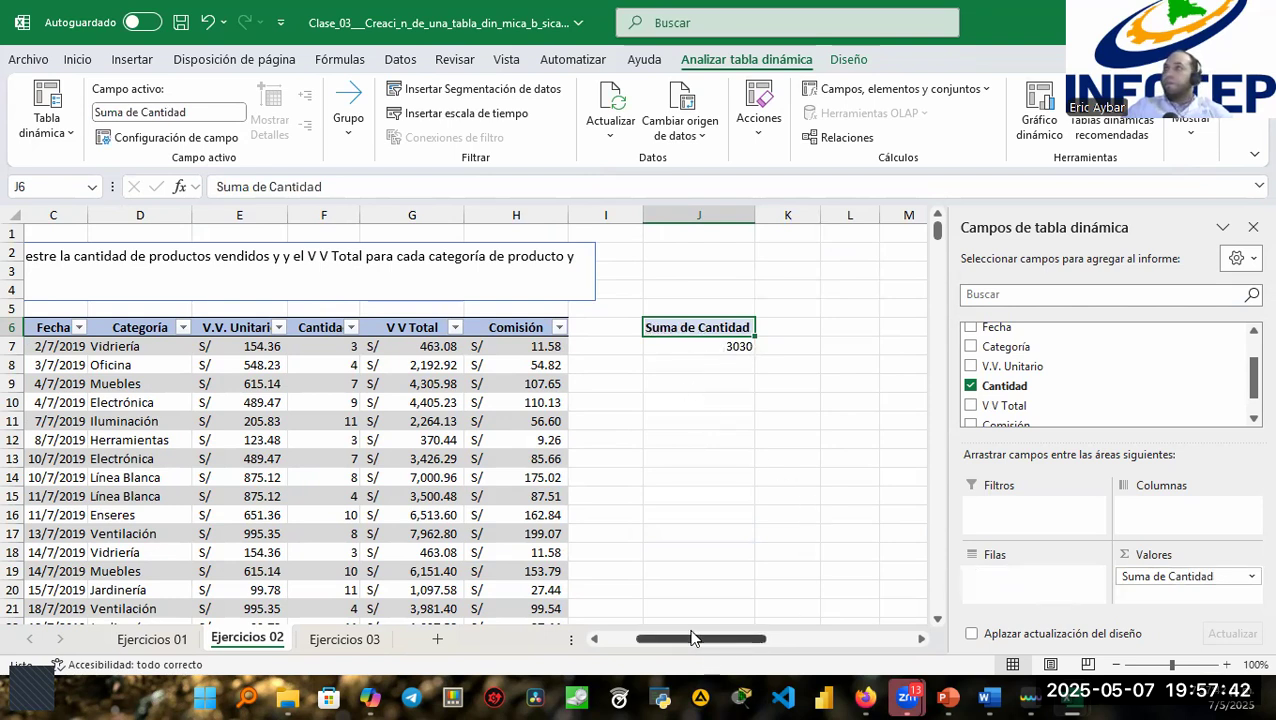
Add the V V Total field to the pivot table as a second summed value.
{"action": "mouse_move", "coordinate": [707, 643]}
{"action": "left_mouse_down"}
{"action": "mouse_move", "coordinate": [678, 641]}
{"action": "mouse_move", "coordinate": [698, 641]}
{"action": "left_mouse_up"}
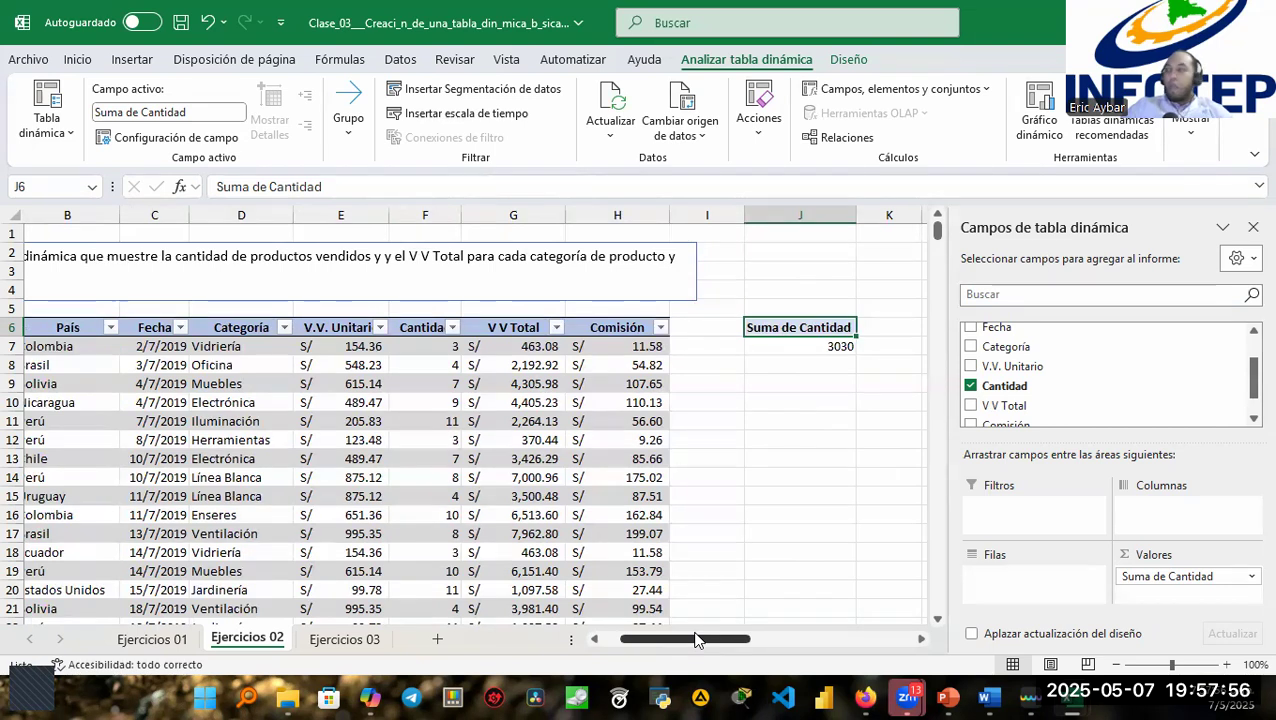
{"action": "left_click_drag", "start_coordinate": [995, 413], "coordinate": [1157, 592]}
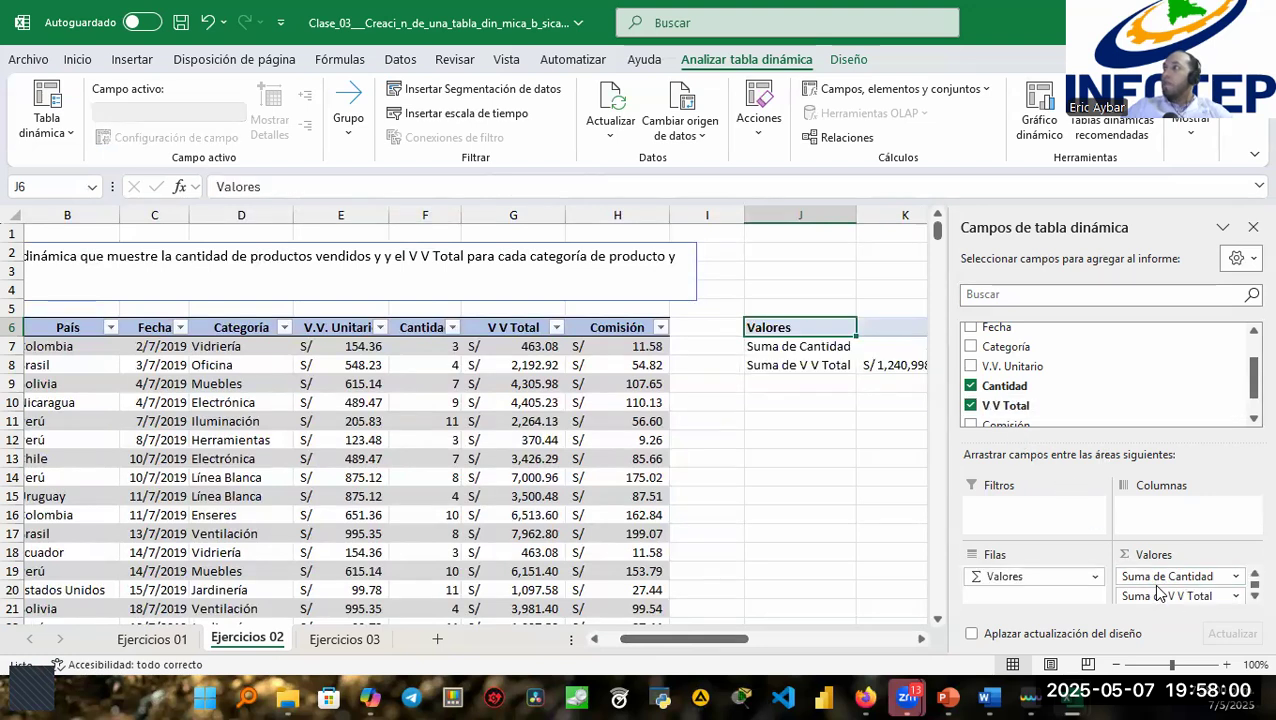
{"action": "mouse_move", "coordinate": [724, 640]}
{"action": "left_mouse_down"}
{"action": "mouse_move", "coordinate": [772, 645]}
{"action": "mouse_move", "coordinate": [743, 641]}
{"action": "left_mouse_up"}
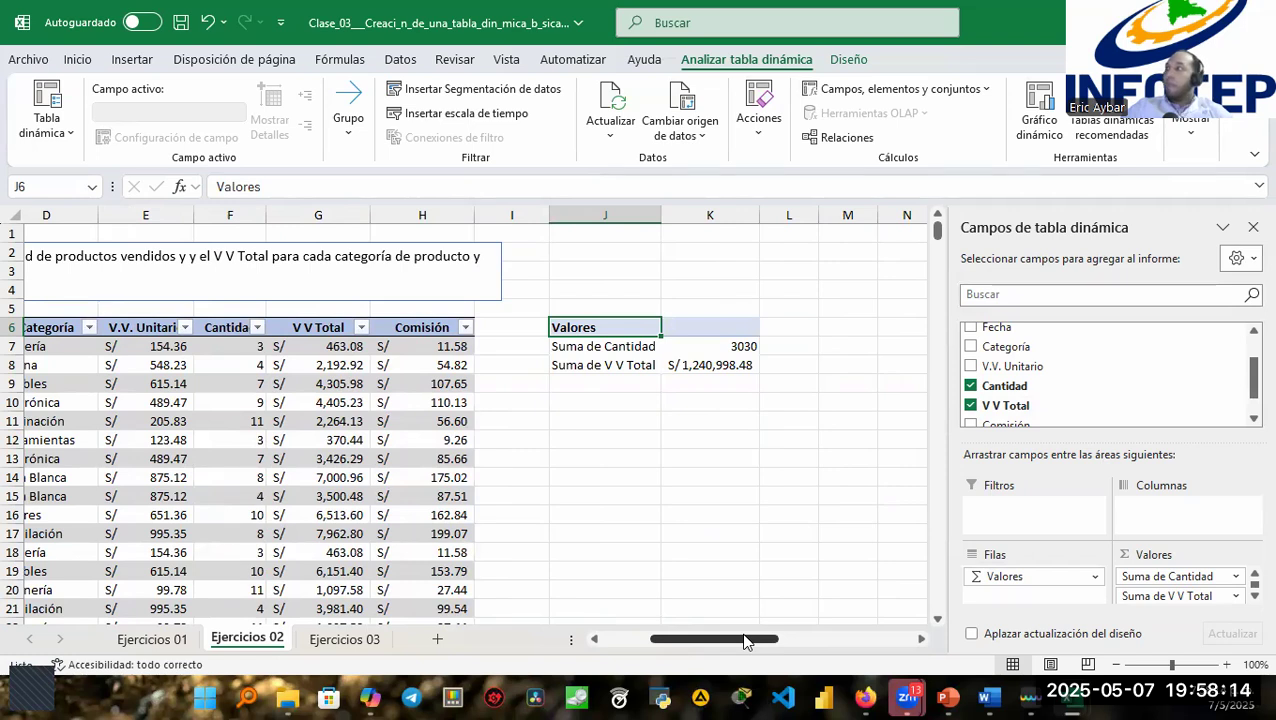
Add Categoría to the pivot table's rows and move it above Valores so both sums are grouped under each category.
{"action": "left_click", "coordinate": [971, 347]}
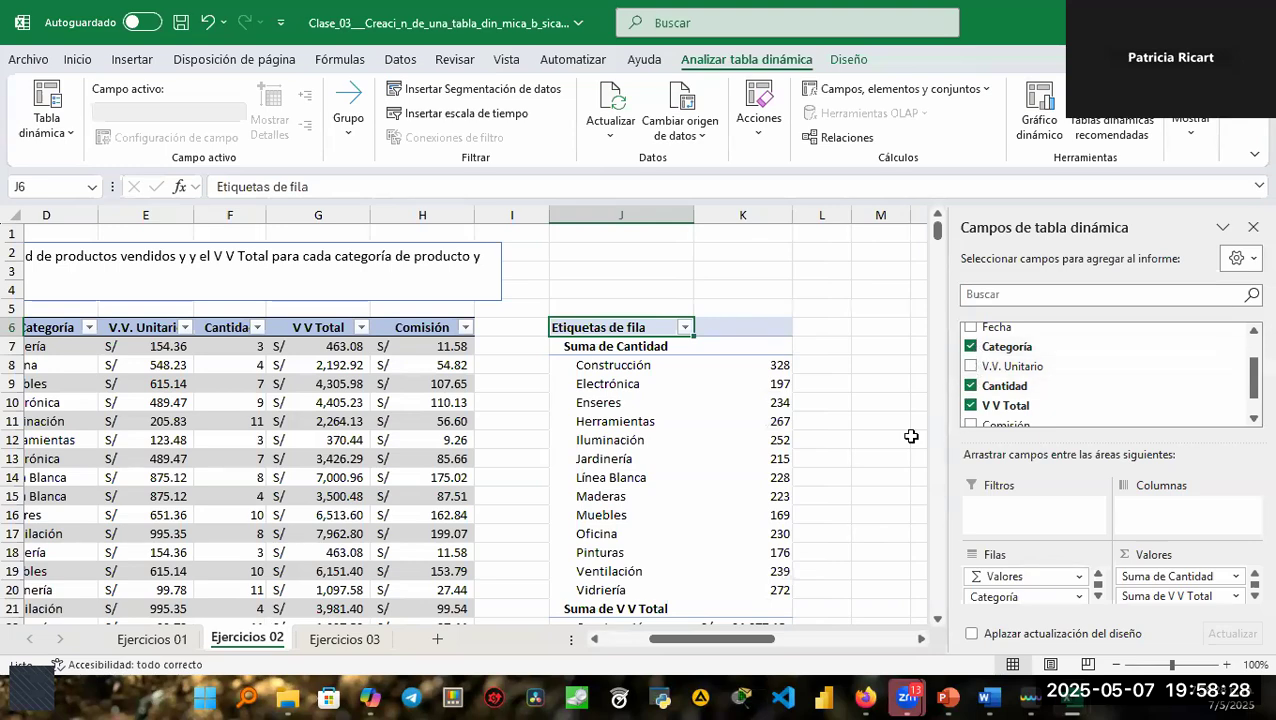
{"action": "scroll", "coordinate": [790, 396], "scroll_direction": "down", "scroll_amount": 3}
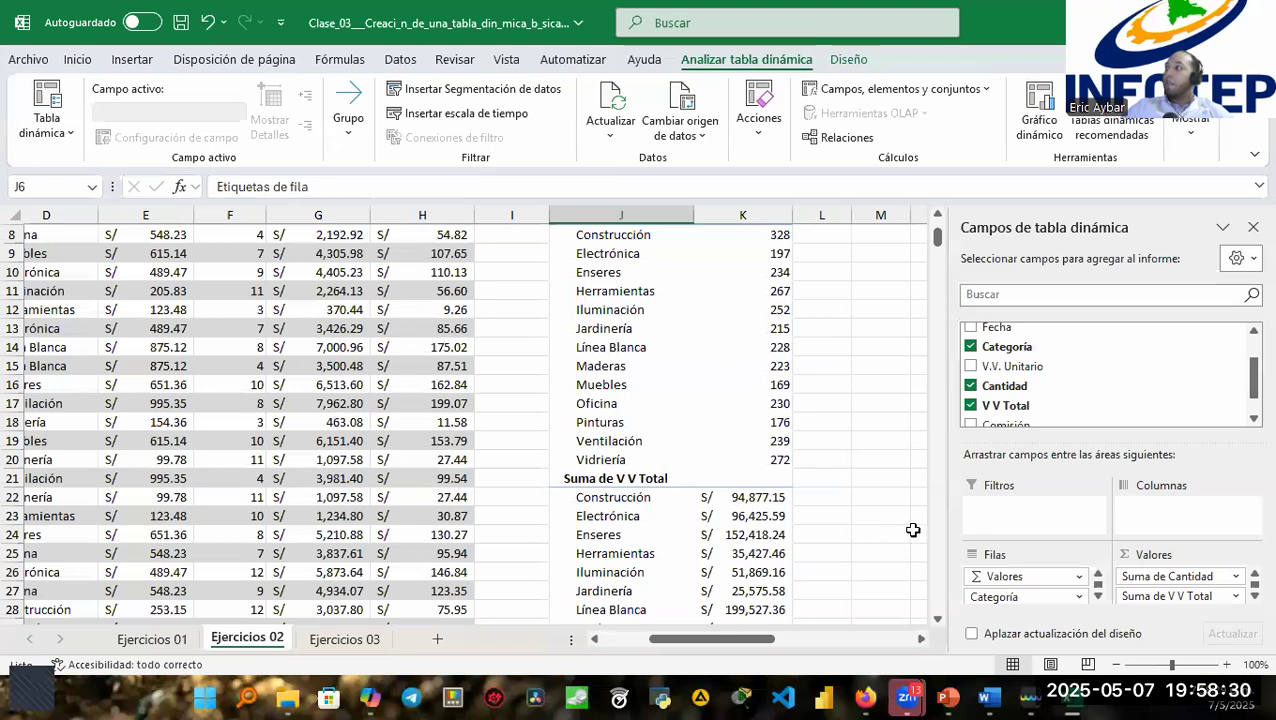
{"action": "scroll", "coordinate": [911, 530], "scroll_direction": "up", "scroll_amount": 1}
{"action": "left_click_drag", "start_coordinate": [1011, 598], "coordinate": [1021, 577]}
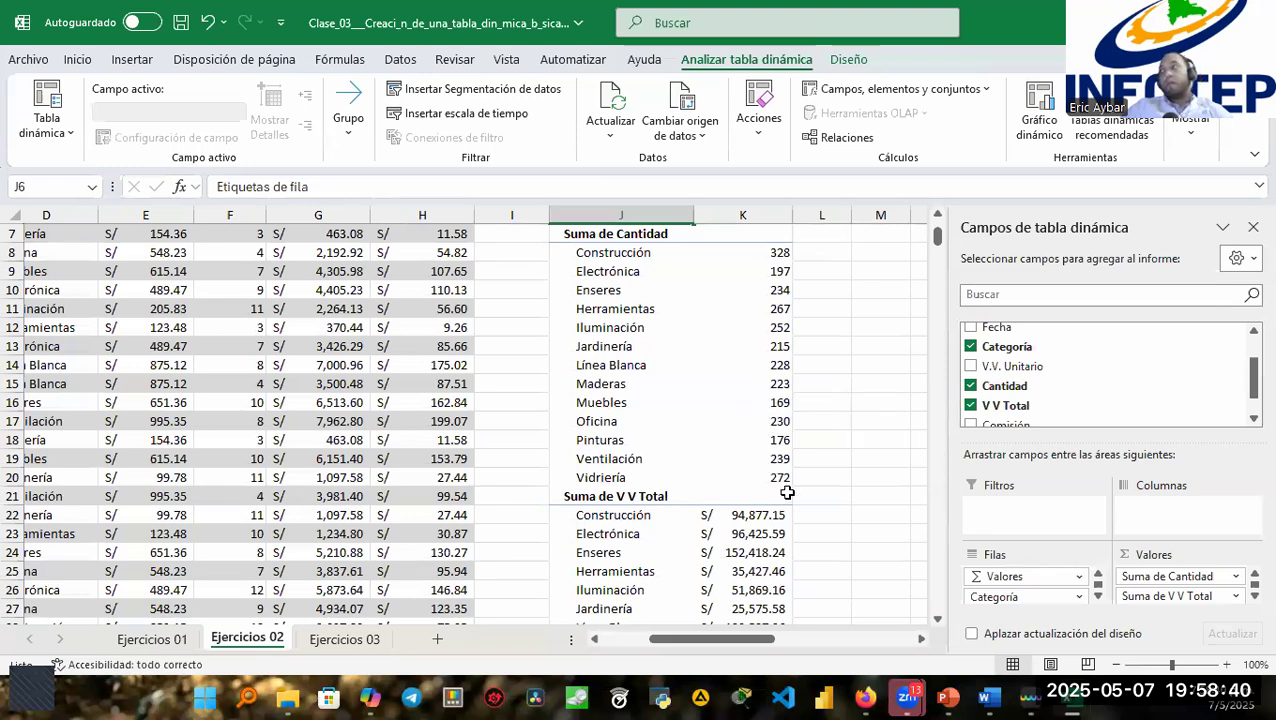
{"action": "left_click", "coordinate": [993, 597]}
{"action": "left_click_drag", "start_coordinate": [990, 600], "coordinate": [995, 572]}
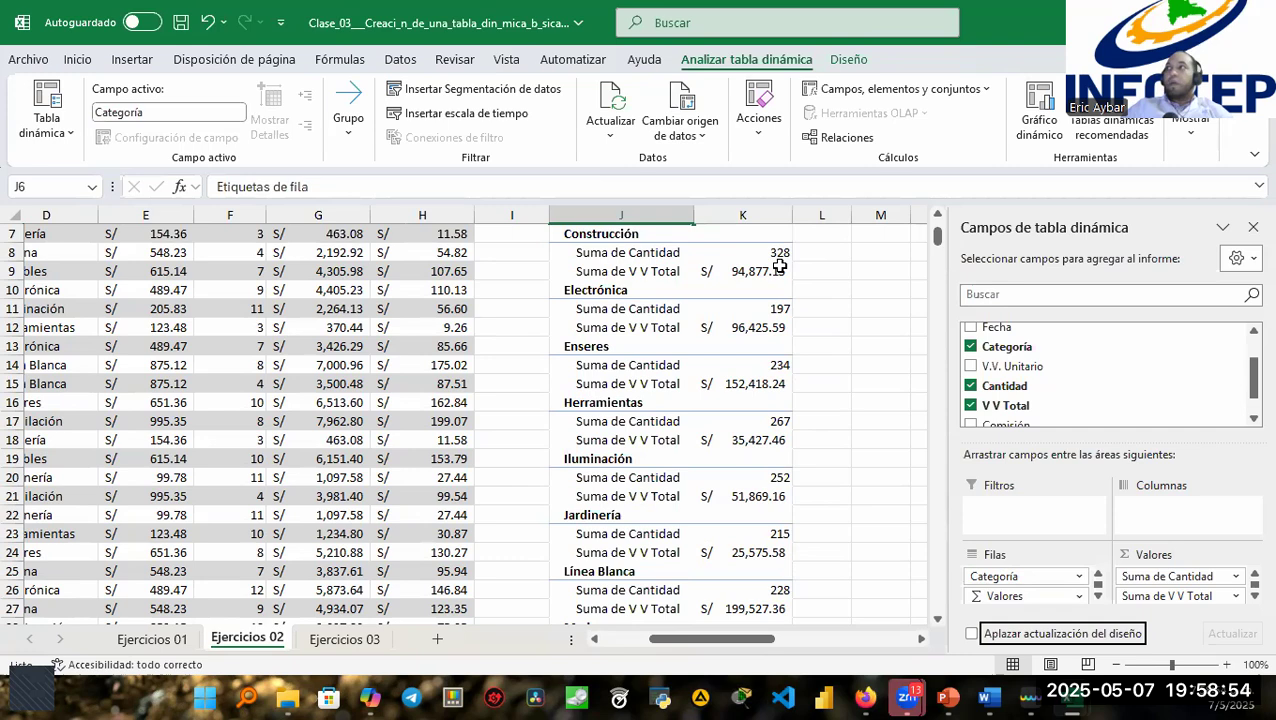
{"action": "mouse_move", "coordinate": [777, 265]}
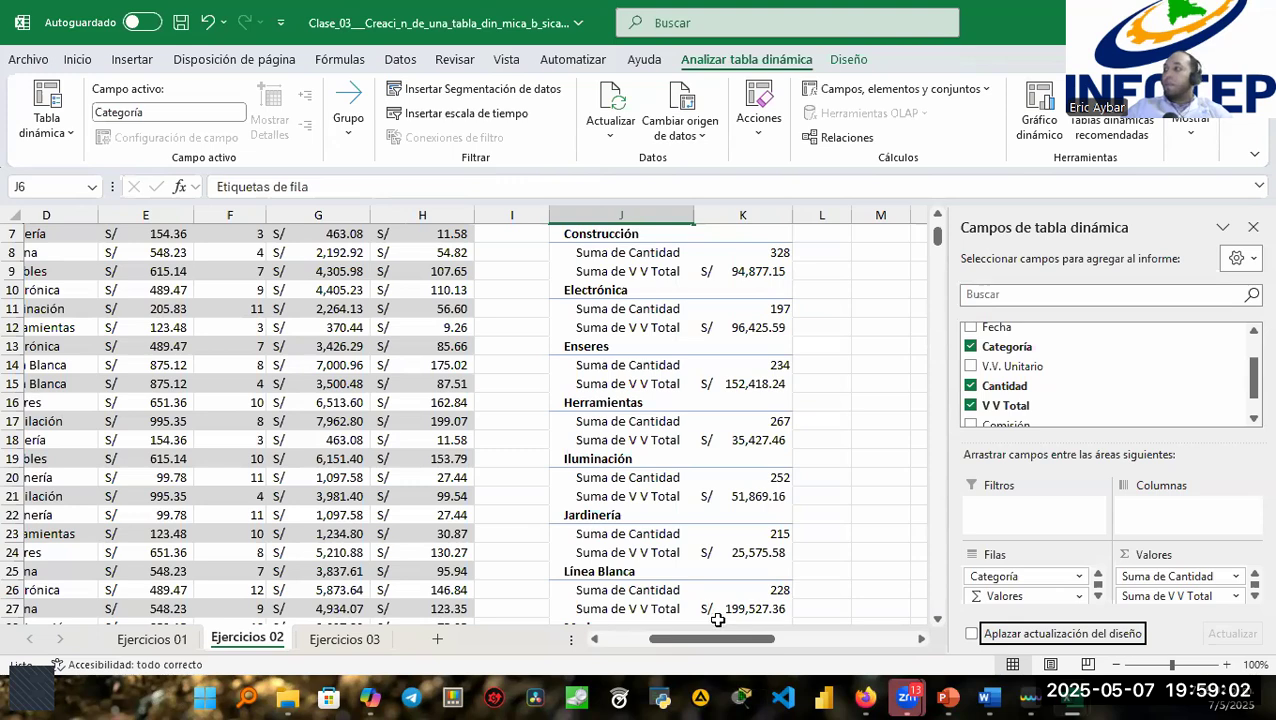
Rename the pivot table's row labels heading in J6 to "Productos vendidos".
{"action": "scroll", "coordinate": [844, 513], "scroll_direction": "up", "scroll_amount": 2}
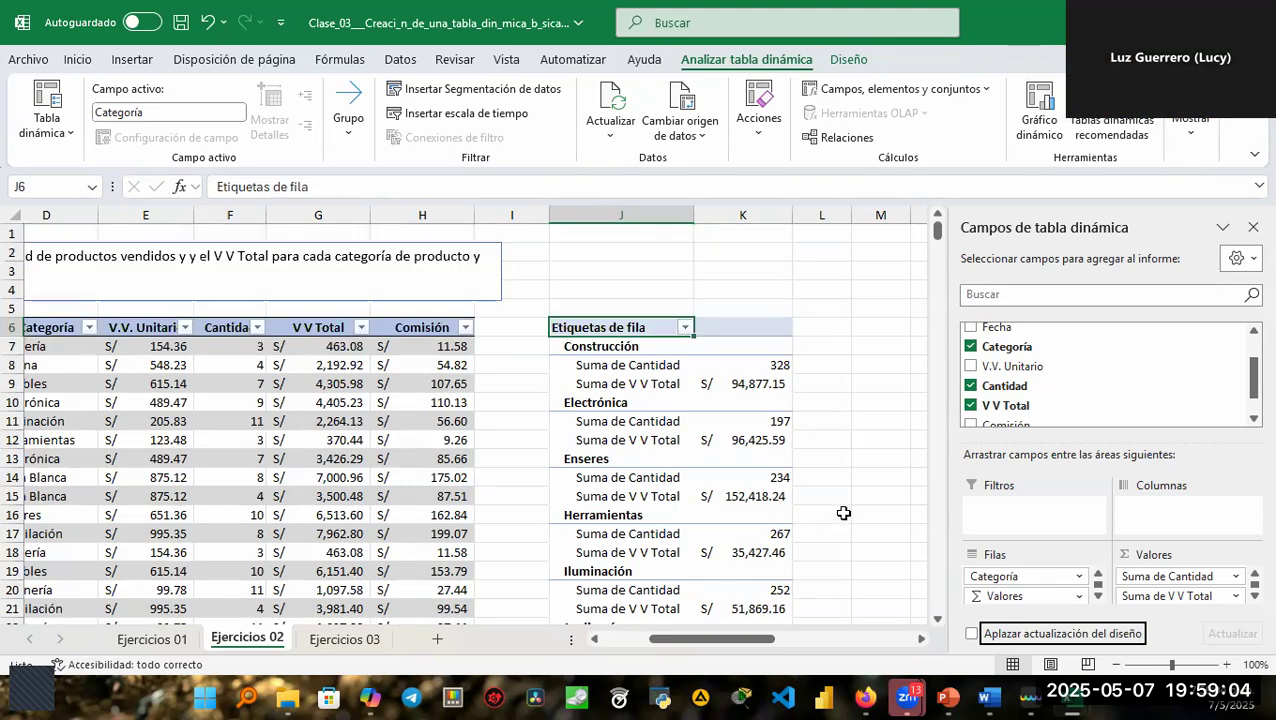
{"action": "scroll", "coordinate": [844, 511], "scroll_direction": "down", "scroll_amount": 2}
{"action": "scroll", "coordinate": [651, 328], "scroll_direction": "up", "scroll_amount": 2}
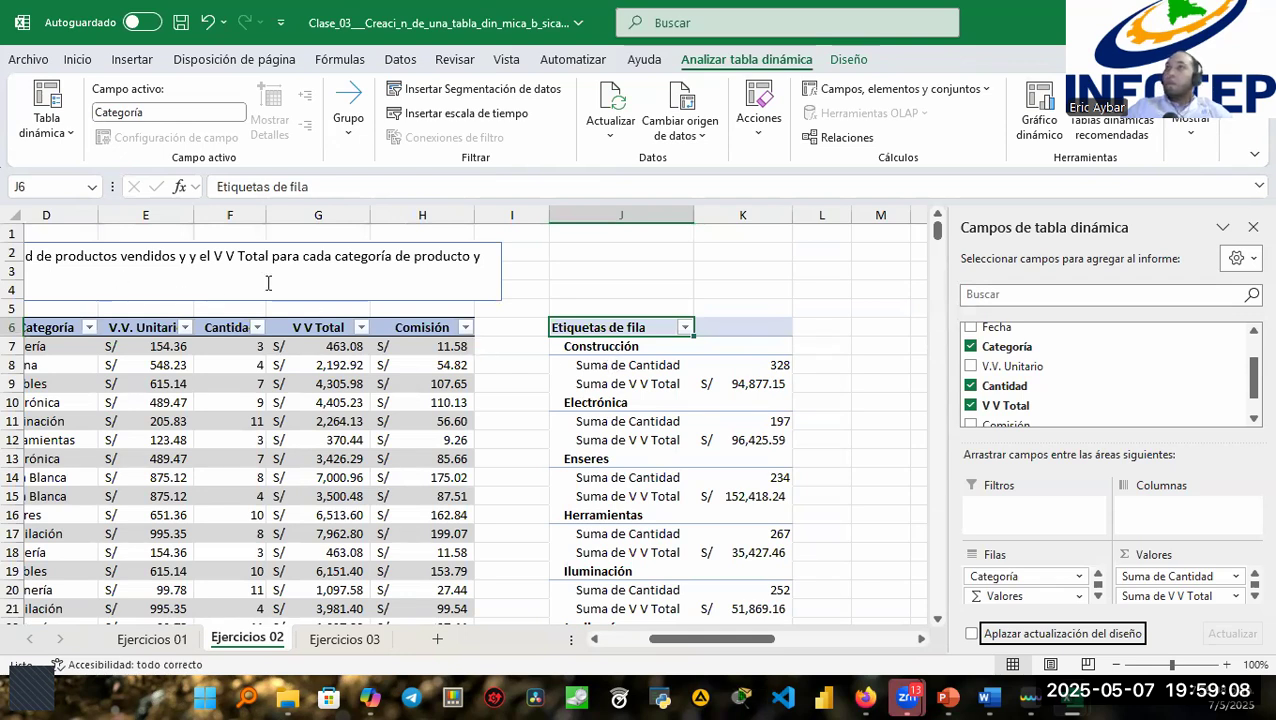
{"action": "double_click", "coordinate": [612, 327]}
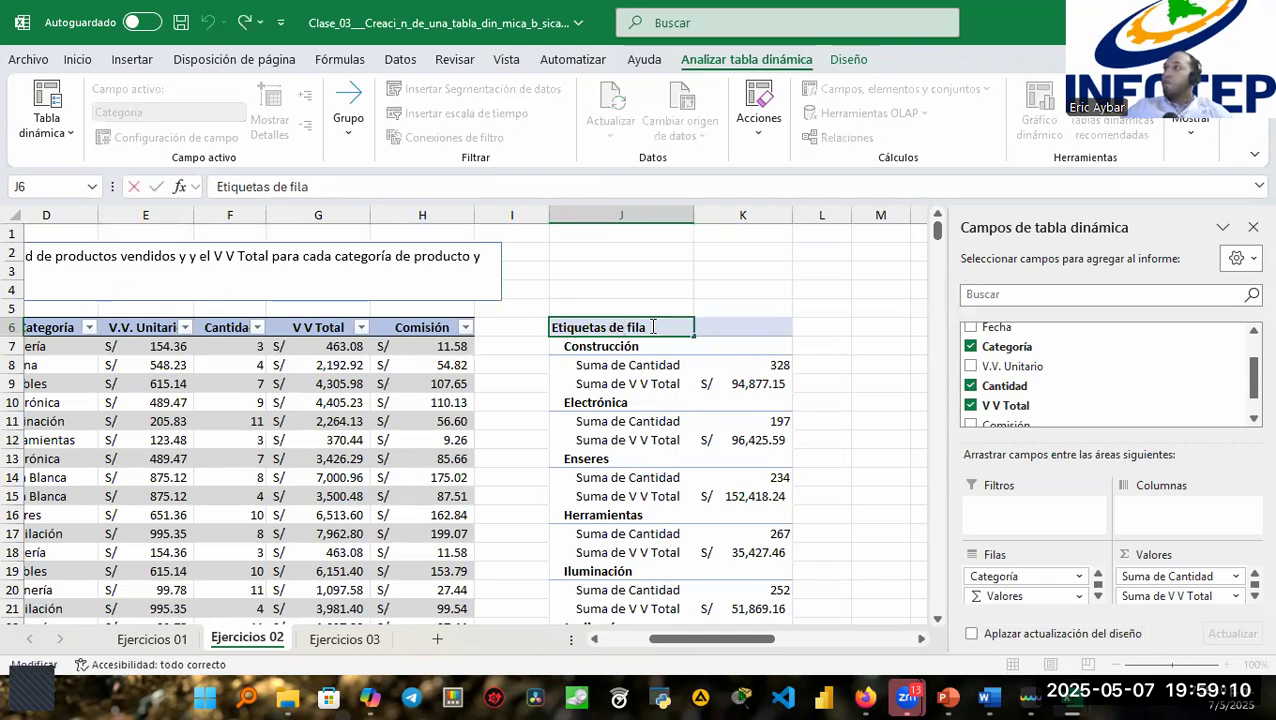
{"action": "type", "text": "Produ"}
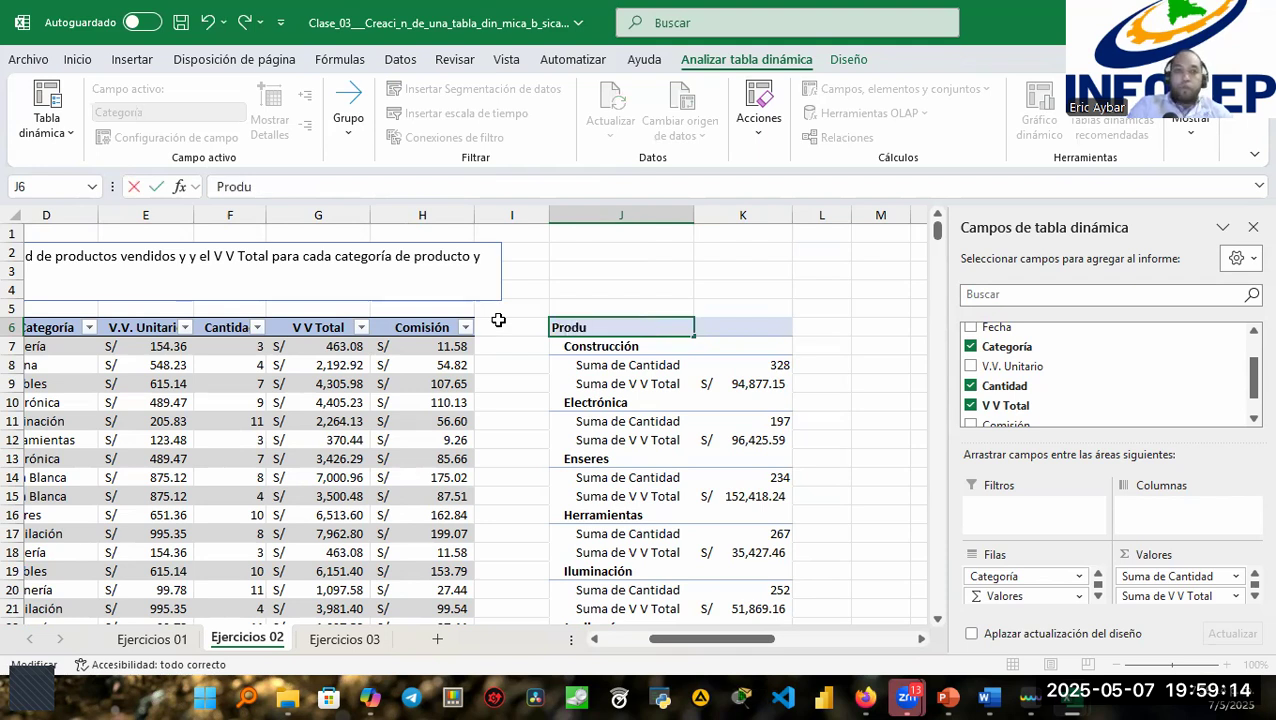
{"action": "type", "text": "ctos"}
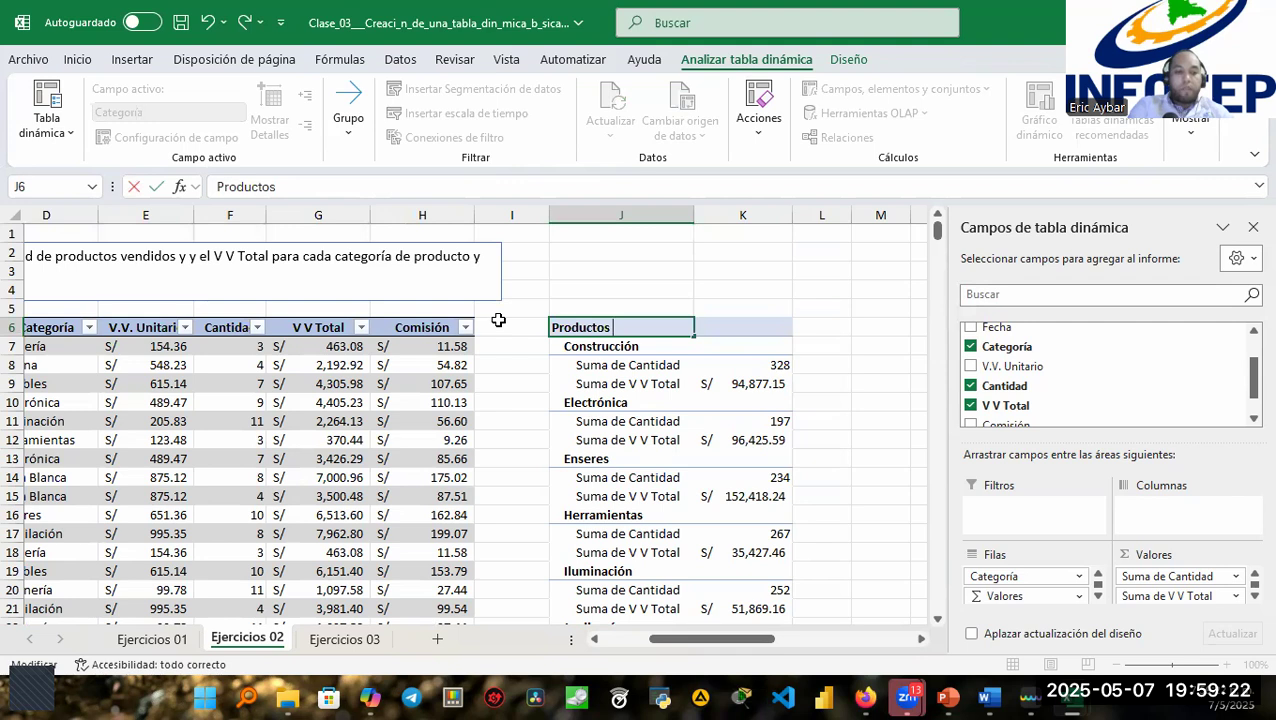
{"action": "type", "text": "v"}
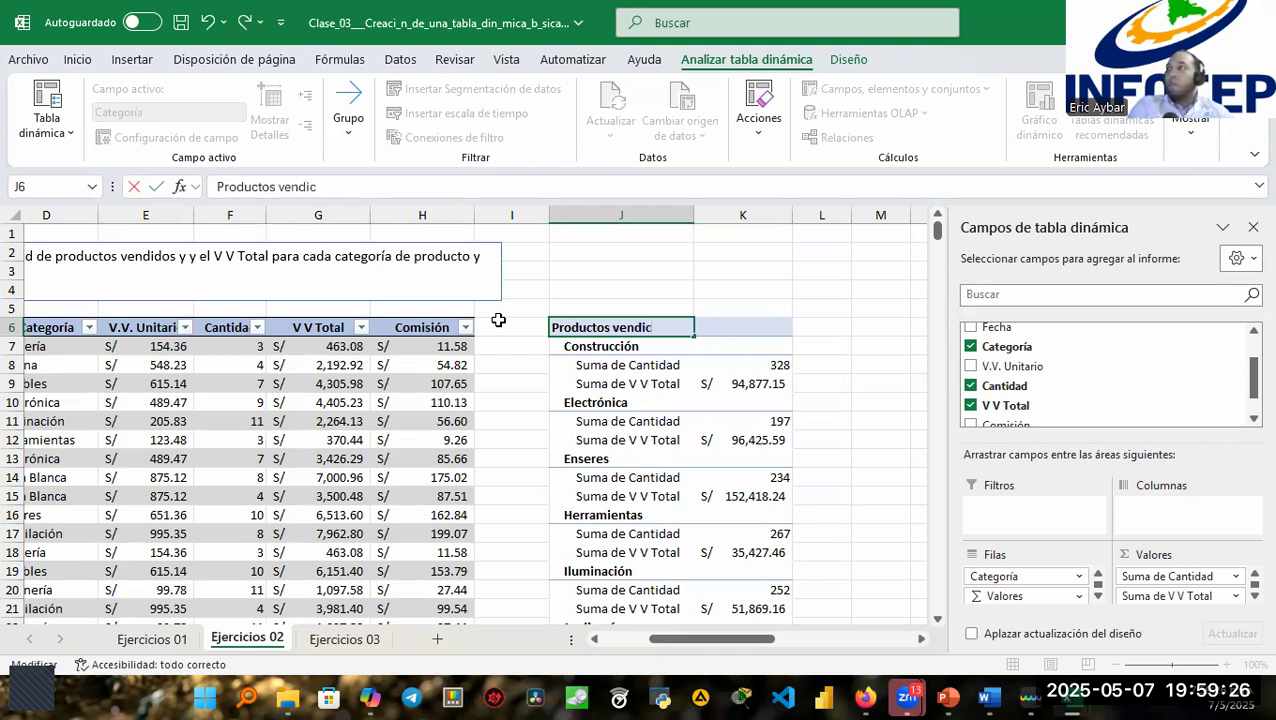
{"action": "type", "text": "endic"}
{"action": "key", "text": "BackSpace"}
{"action": "type", "text": "dos"}
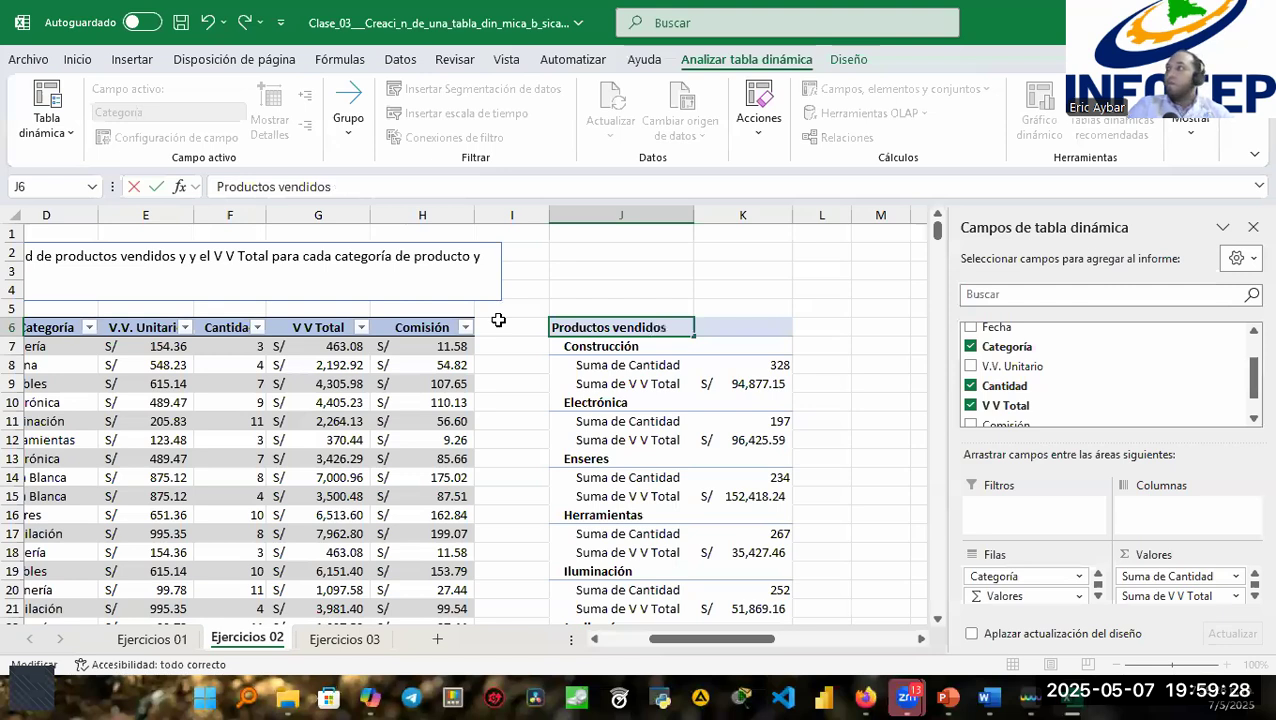
{"action": "key", "text": "Return"}
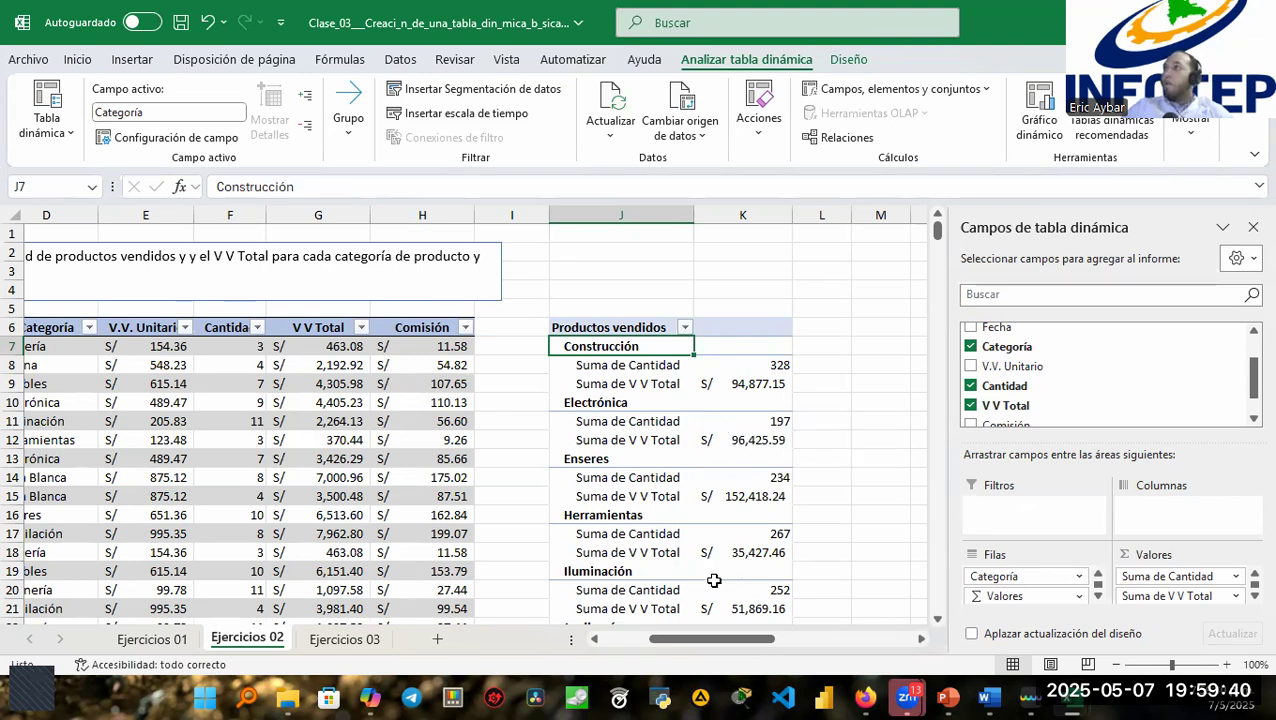
Examine the pivot table's category groups and the empty row 6 cells beside it where country columns could go.
{"action": "left_click_drag", "start_coordinate": [707, 640], "coordinate": [744, 648]}
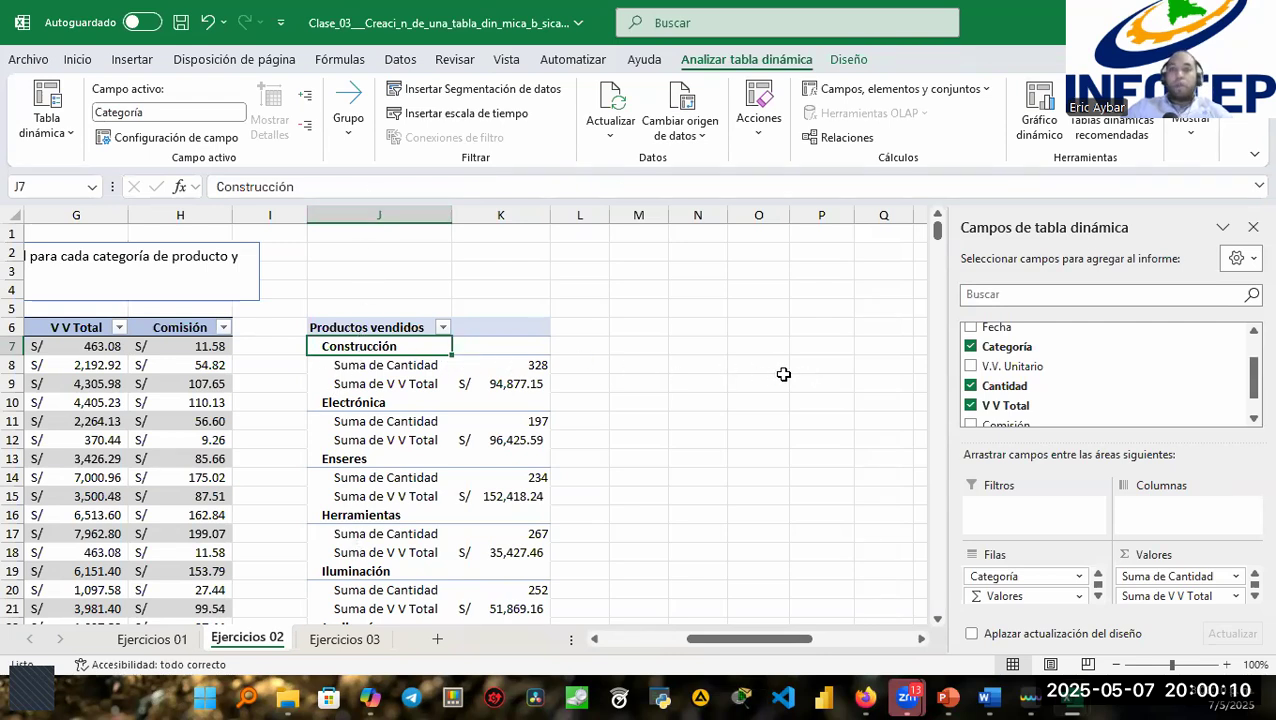
{"action": "left_click", "coordinate": [583, 327]}
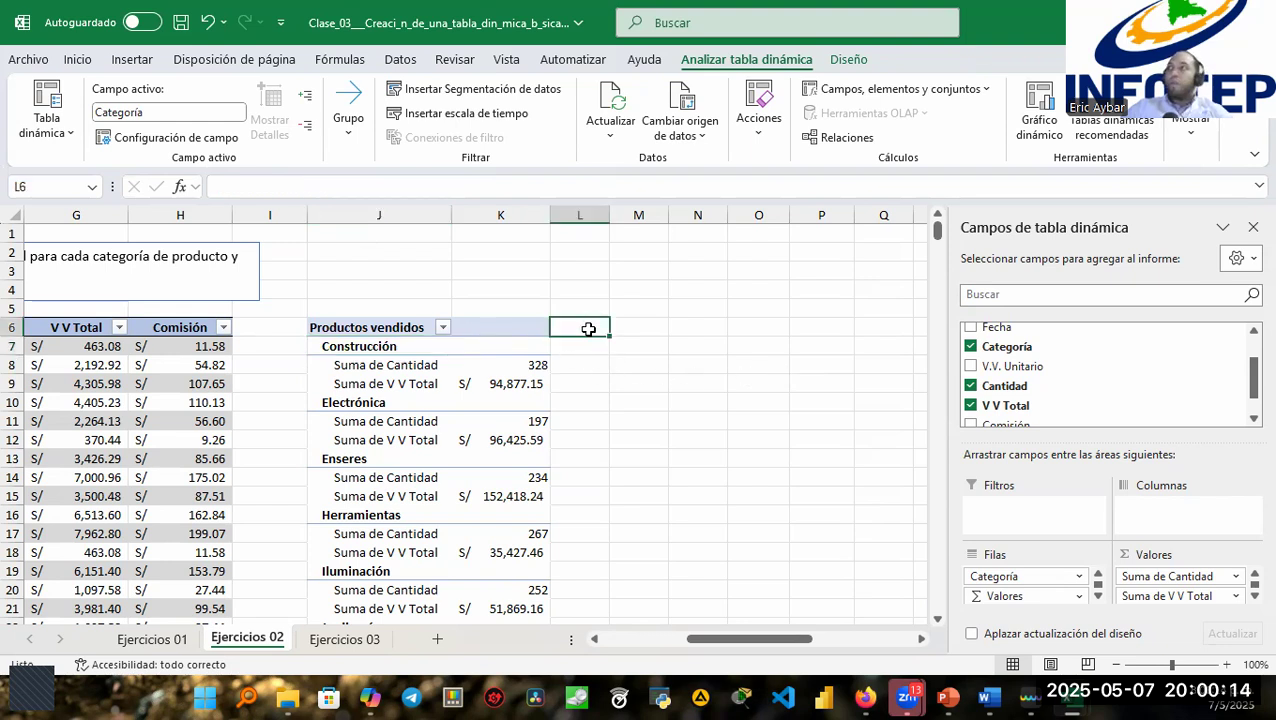
{"action": "left_click", "coordinate": [648, 332]}
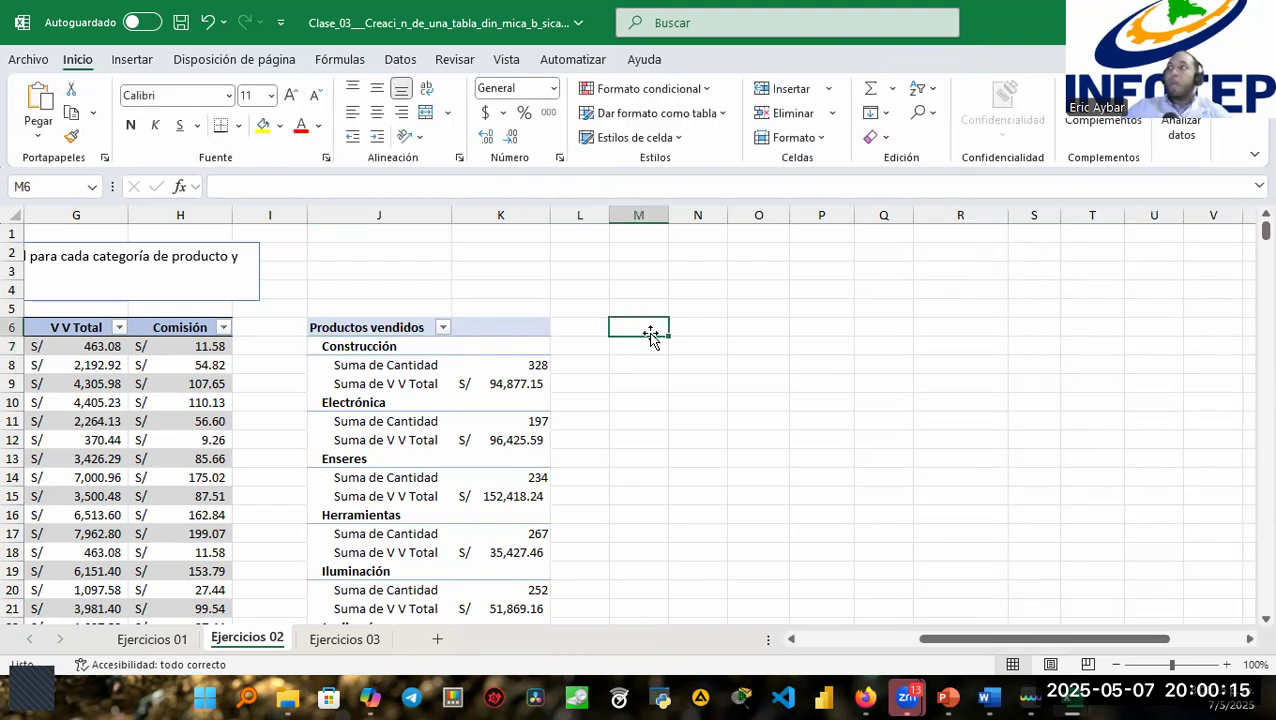
{"action": "left_click", "coordinate": [706, 327]}
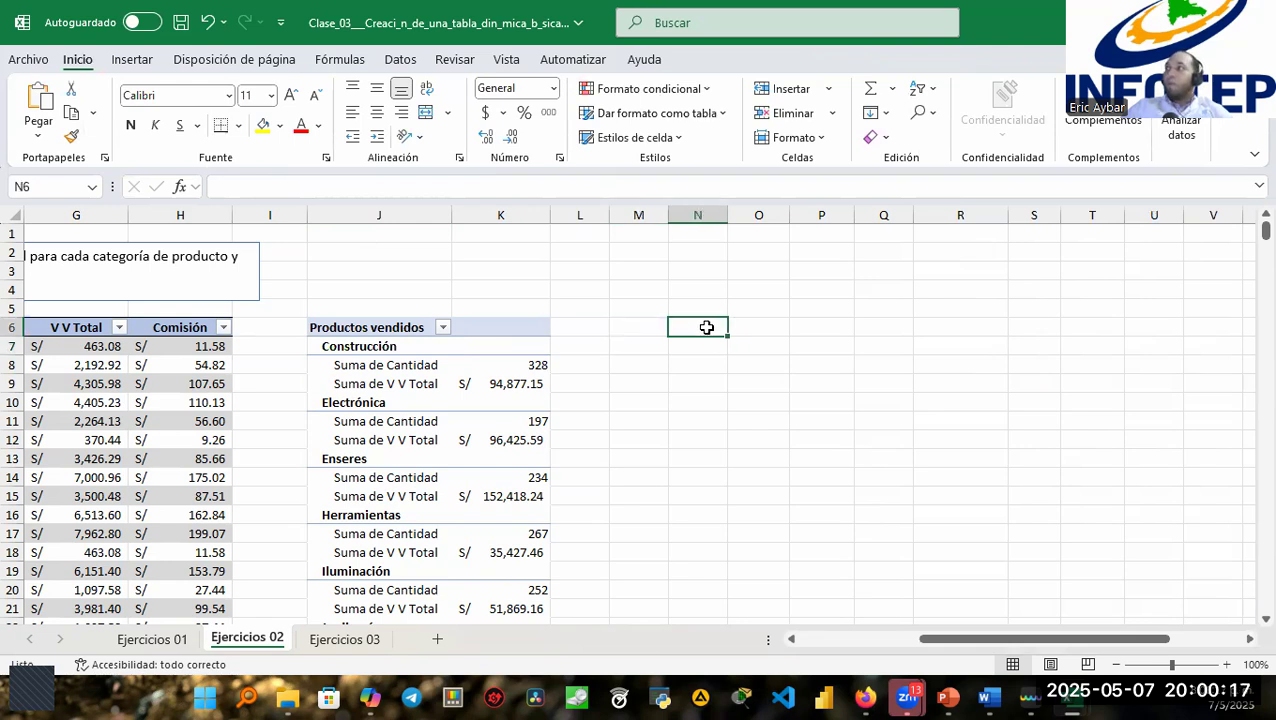
{"action": "left_click", "coordinate": [763, 329]}
{"action": "left_click", "coordinate": [822, 327]}
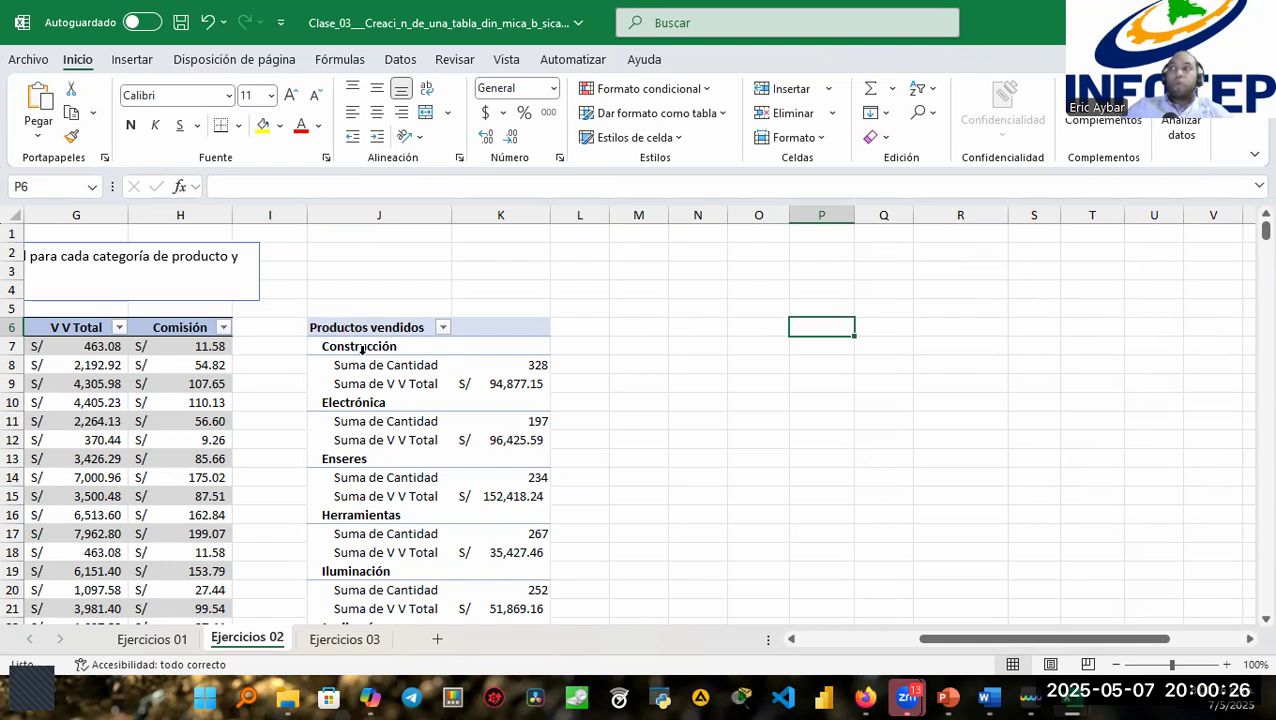
{"action": "left_click", "coordinate": [412, 364]}
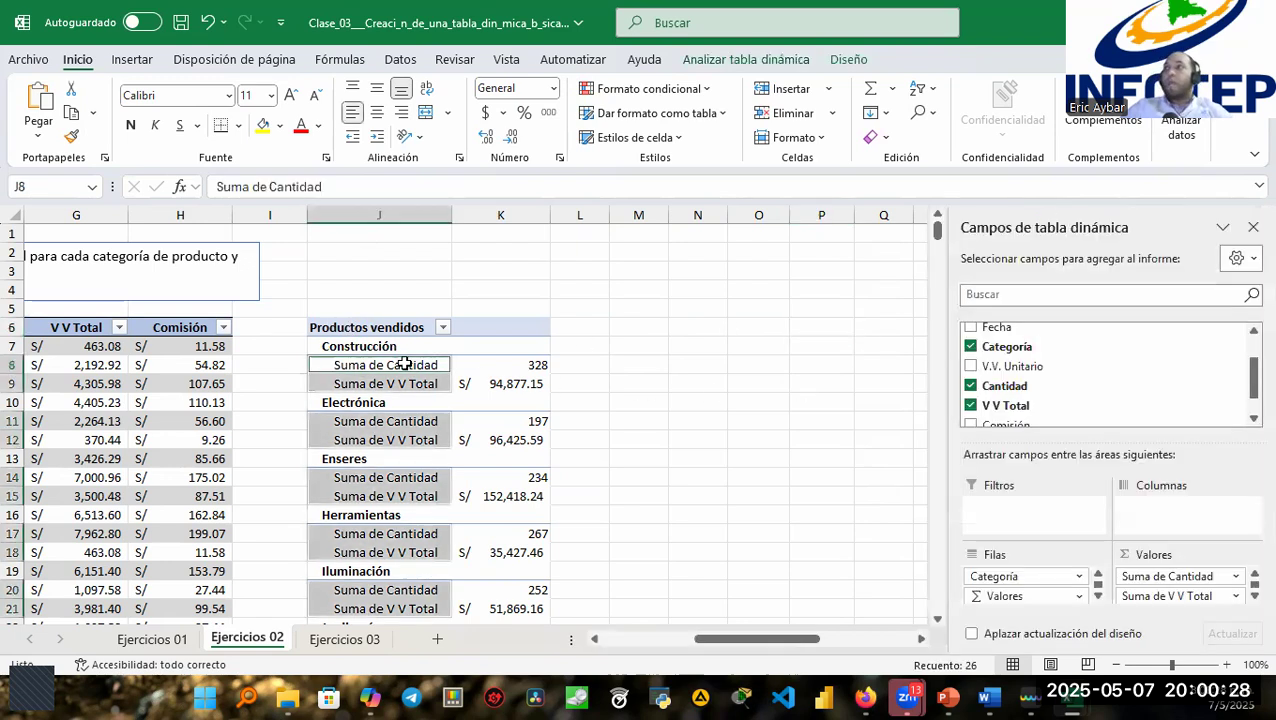
{"action": "left_click", "coordinate": [410, 347]}
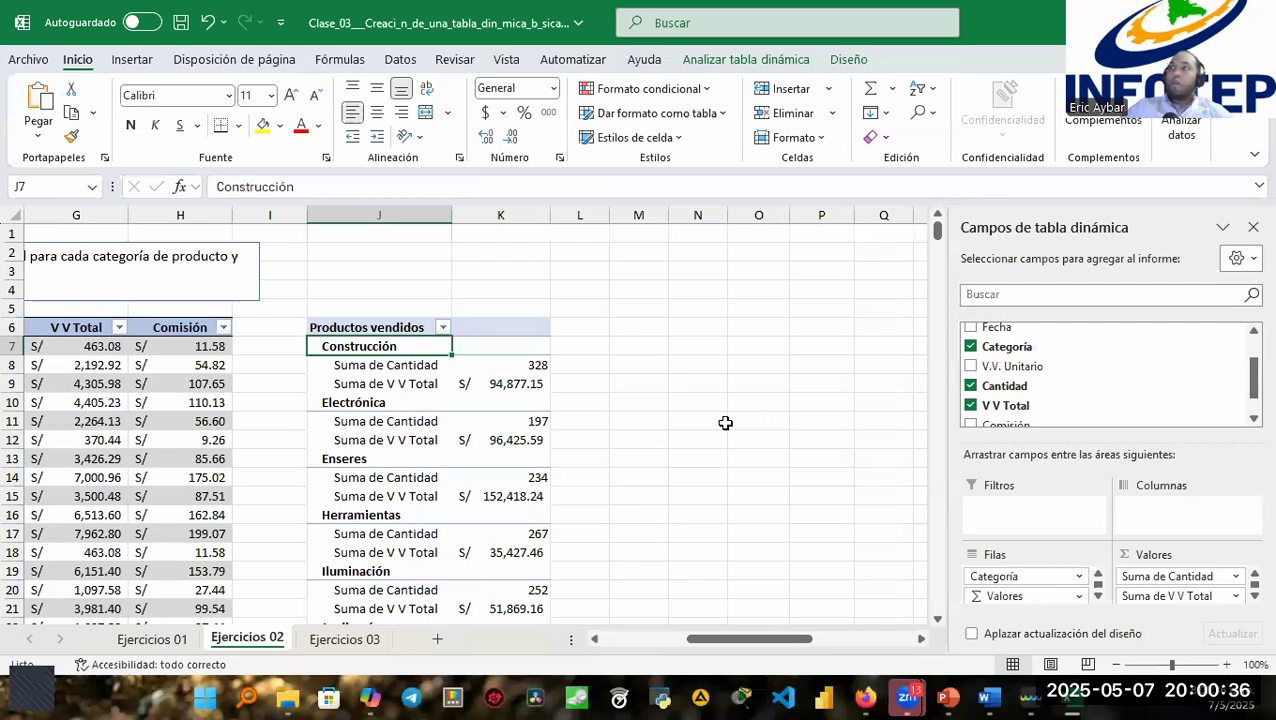
{"action": "left_click", "coordinate": [573, 327]}
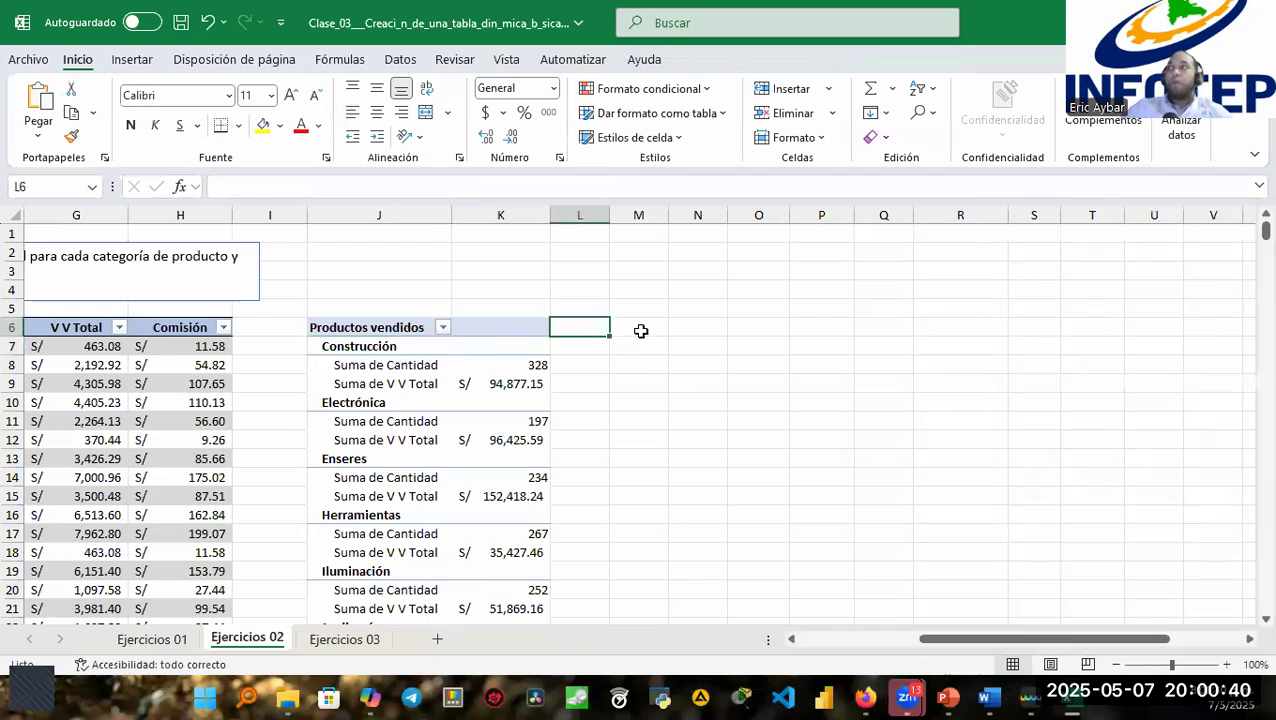
{"action": "left_click", "coordinate": [641, 332]}
{"action": "left_click", "coordinate": [705, 329]}
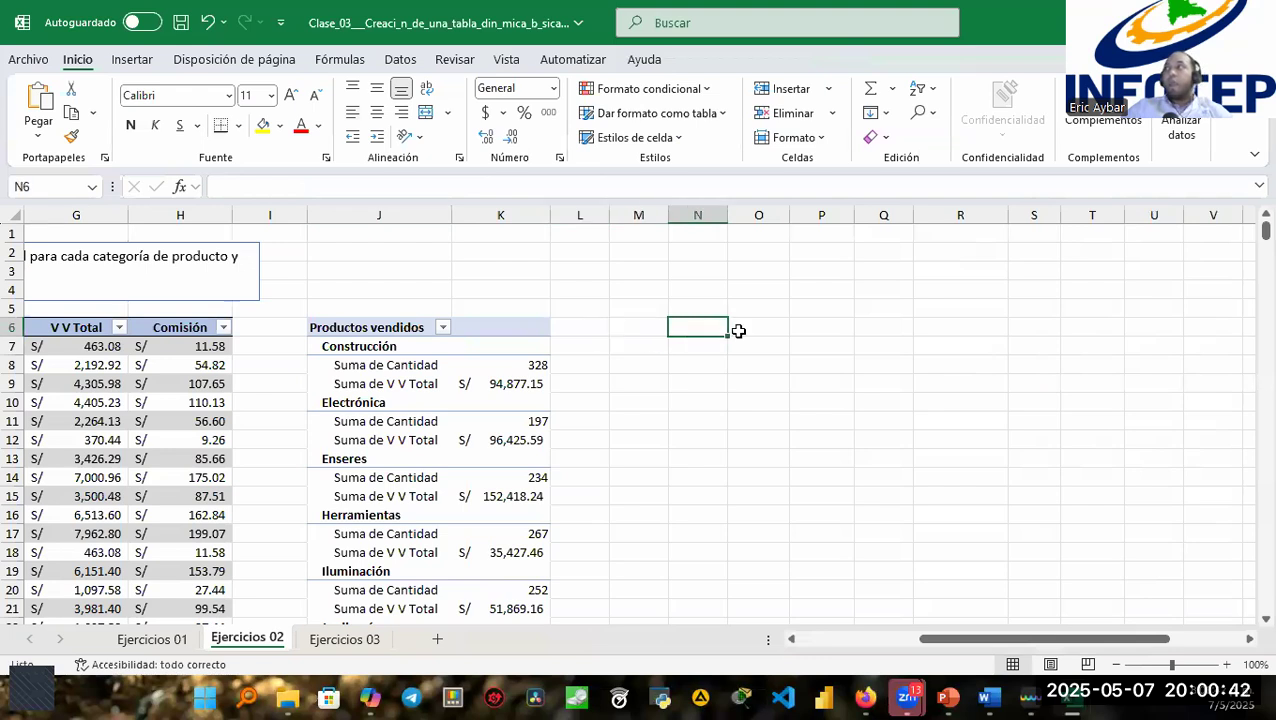
{"action": "left_click", "coordinate": [745, 329]}
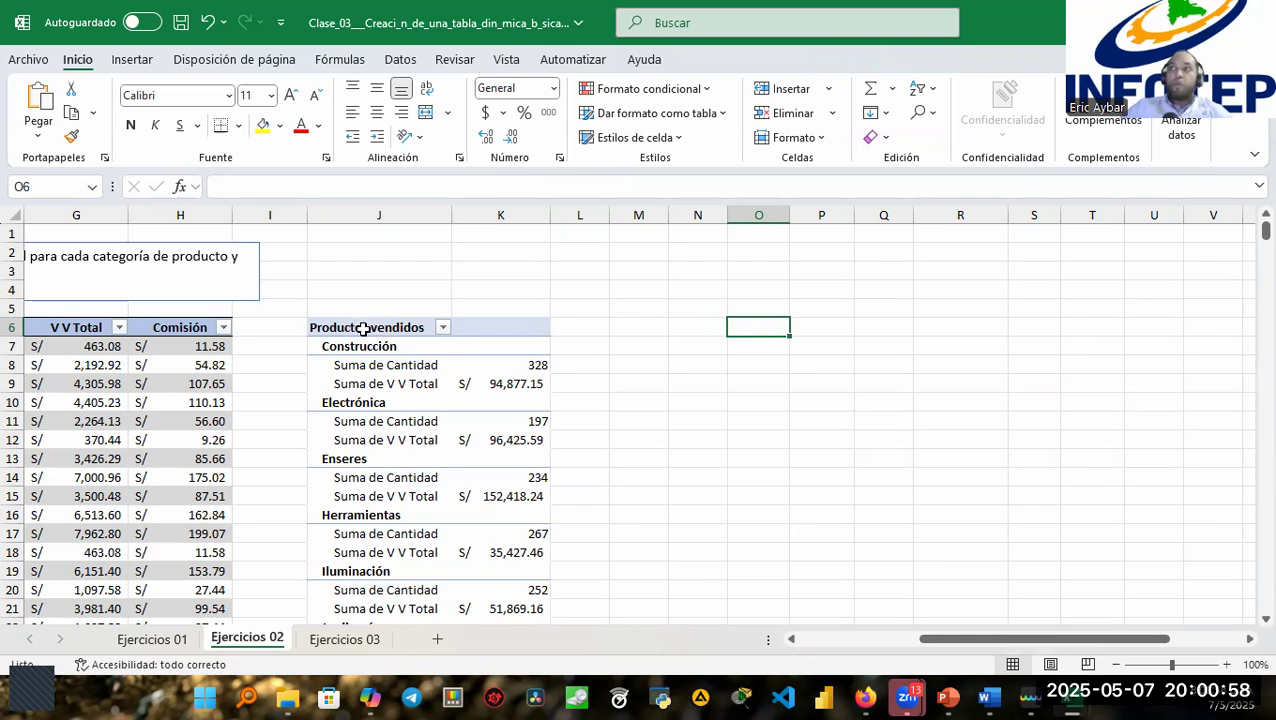
{"action": "scroll", "coordinate": [381, 440], "scroll_direction": "down", "scroll_amount": 9}
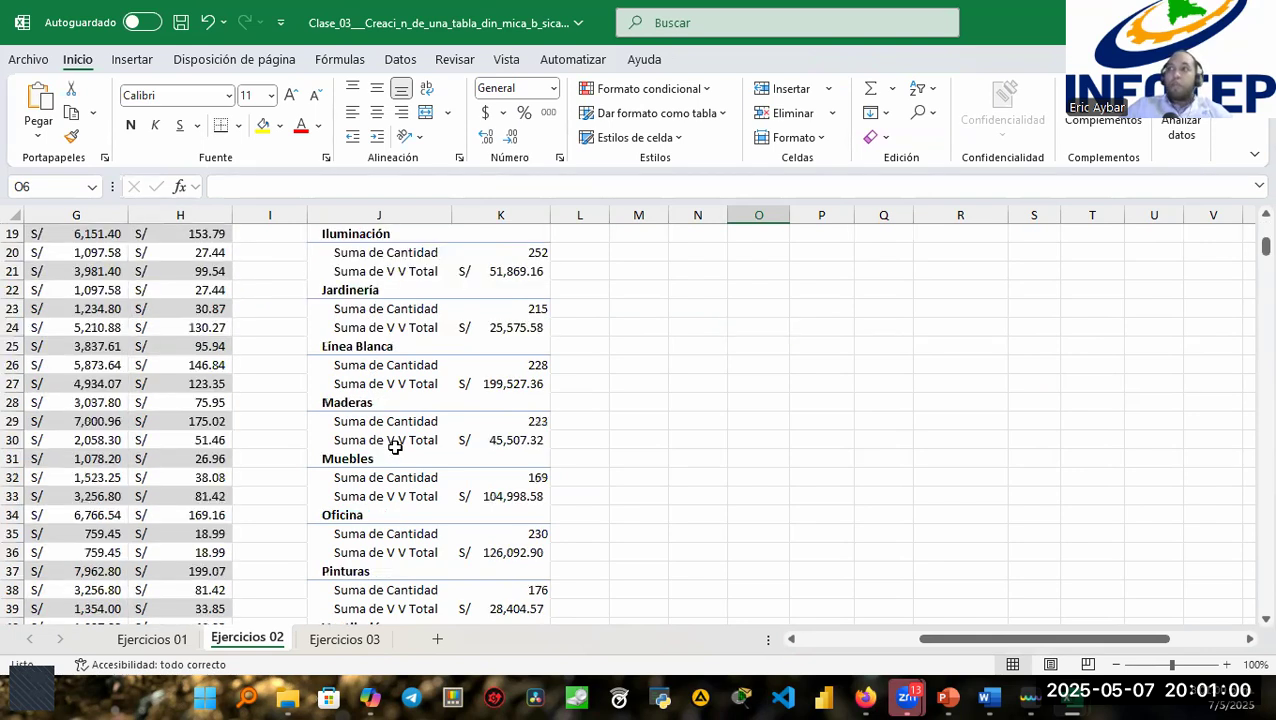
{"action": "scroll", "coordinate": [404, 447], "scroll_direction": "down", "scroll_amount": 2}
{"action": "scroll", "coordinate": [414, 452], "scroll_direction": "up", "scroll_amount": 10}
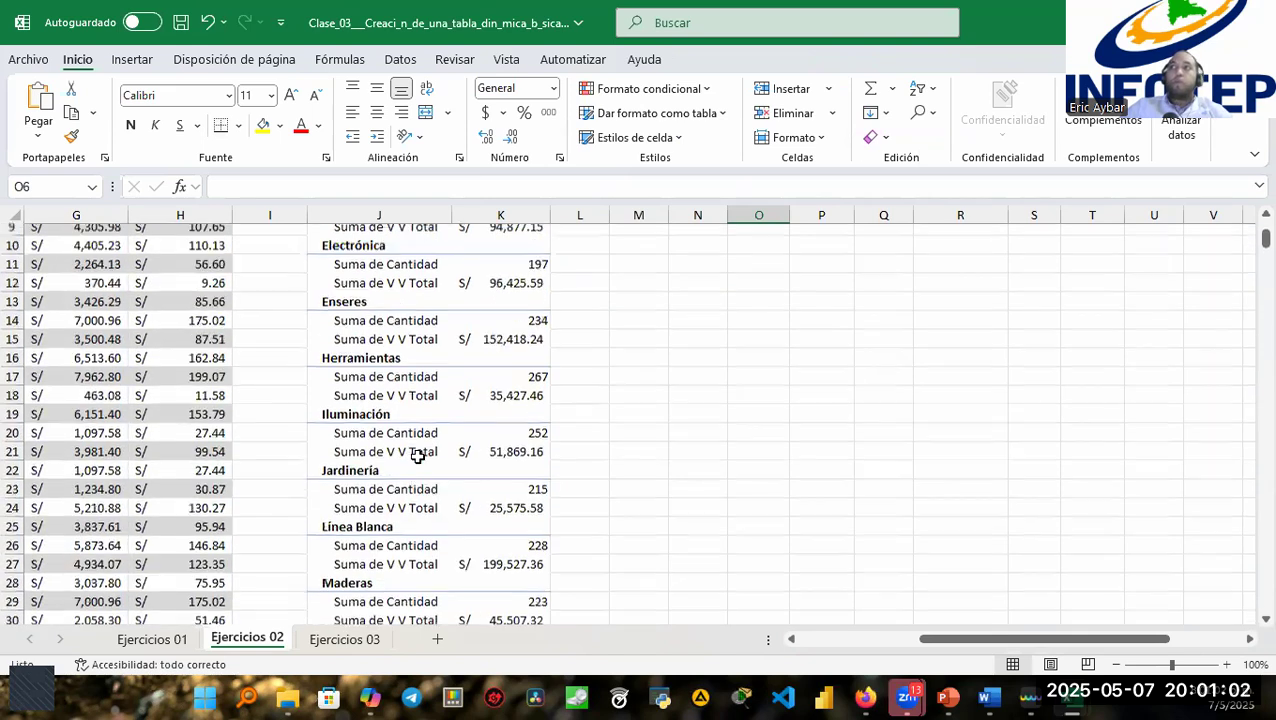
{"action": "scroll", "coordinate": [400, 420], "scroll_direction": "up", "scroll_amount": 1}
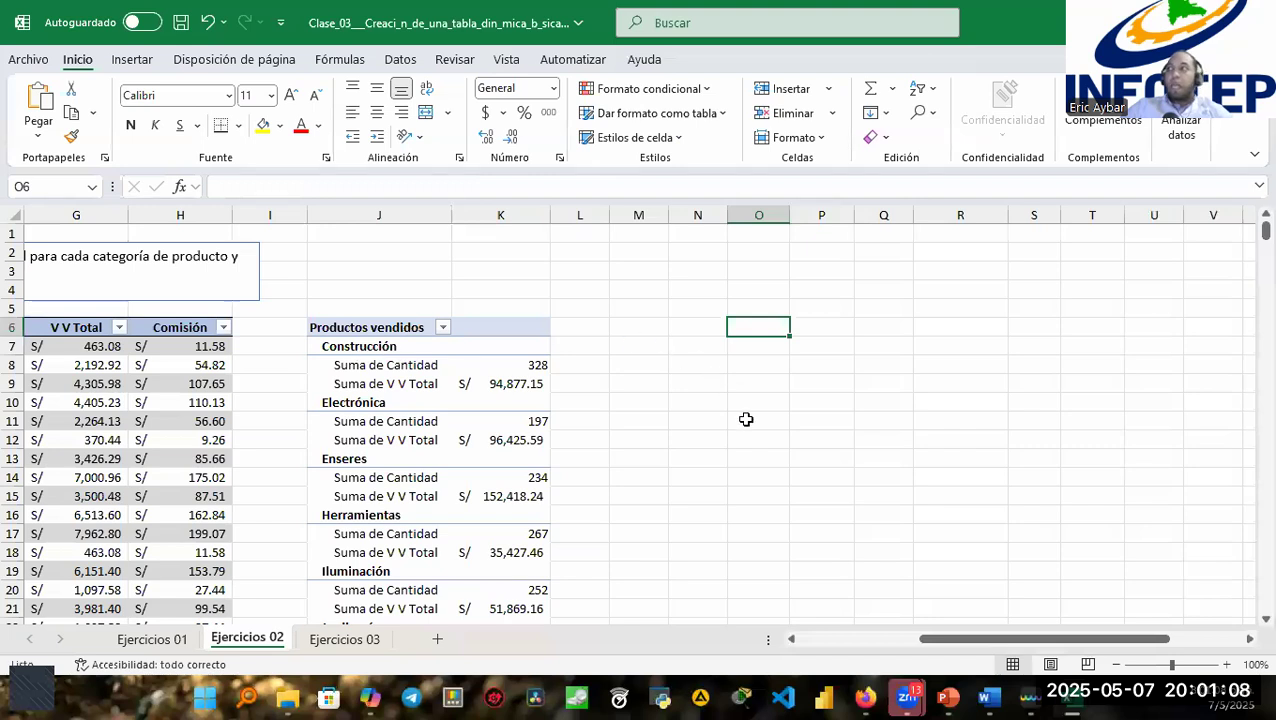
Add the País field to the pivot table's columns so both sums are broken down by country.
{"action": "left_click", "coordinate": [455, 366]}
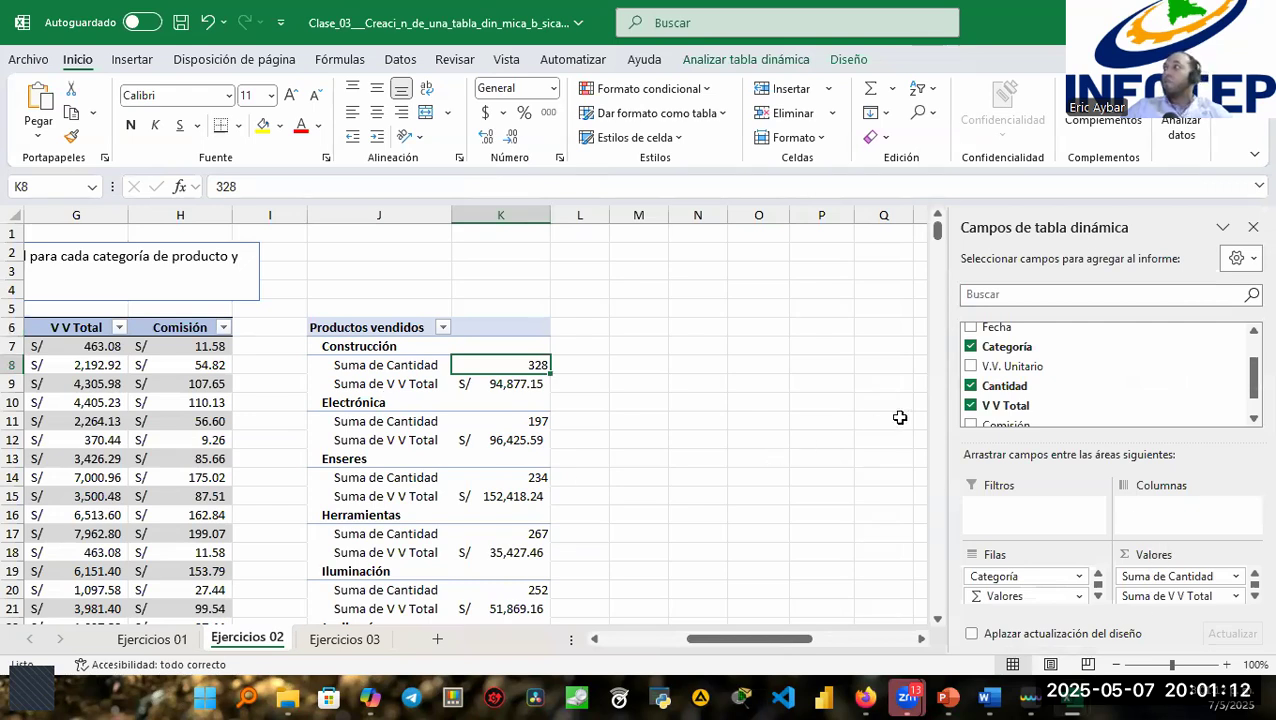
{"action": "scroll", "coordinate": [1005, 400], "scroll_direction": "up", "scroll_amount": 1}
{"action": "left_click_drag", "start_coordinate": [988, 352], "coordinate": [1150, 512]}
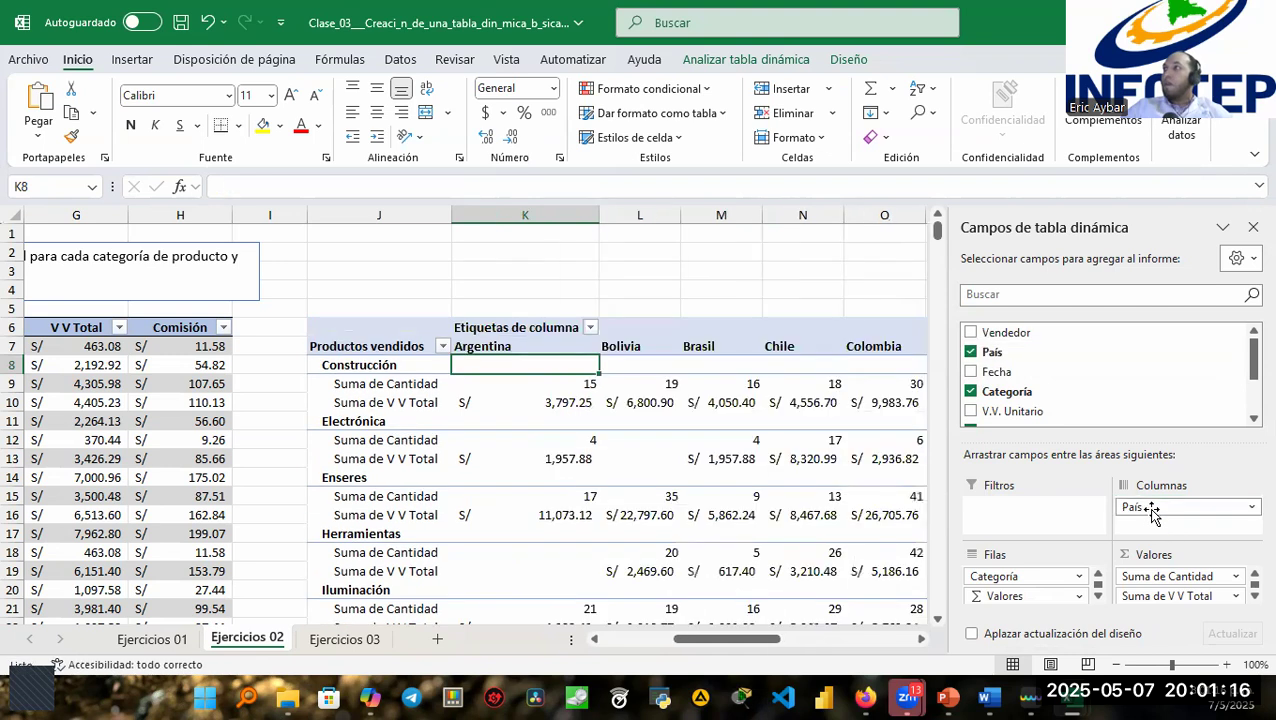
{"action": "left_click_drag", "start_coordinate": [726, 643], "coordinate": [754, 643]}
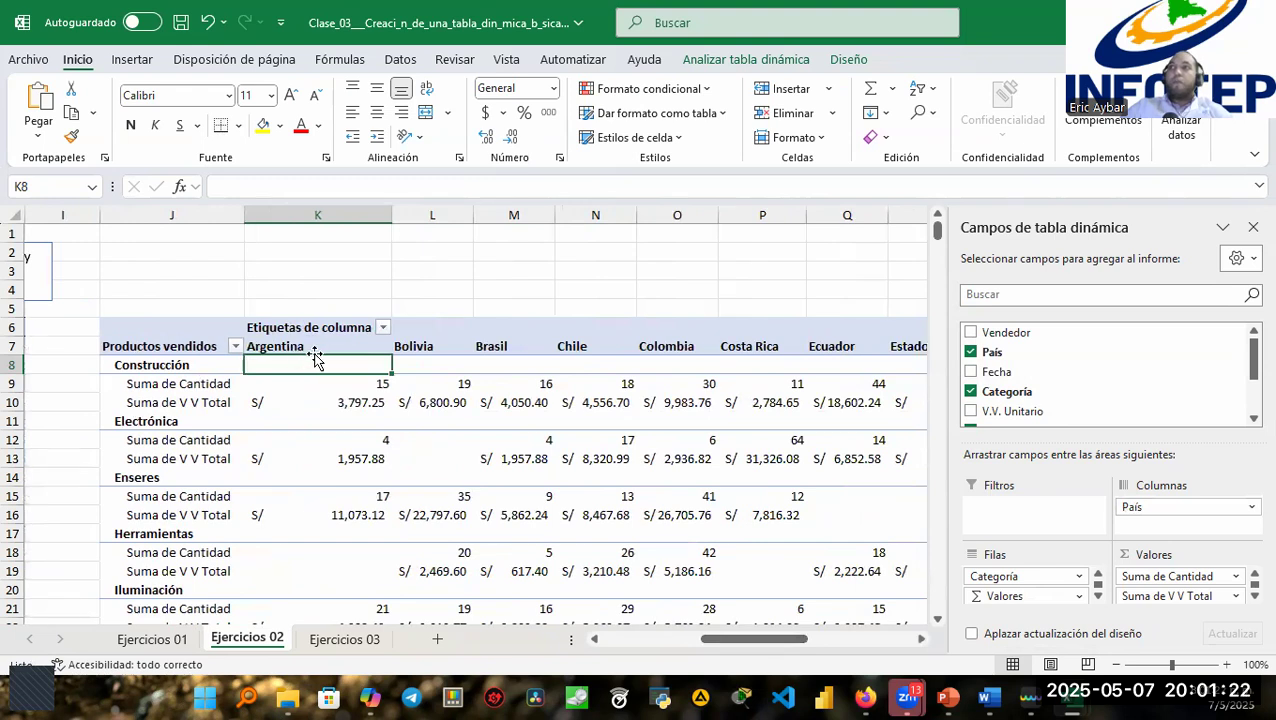
Rename the pivot table's column labels heading in K6 to "Paises".
{"action": "left_click", "coordinate": [383, 328]}
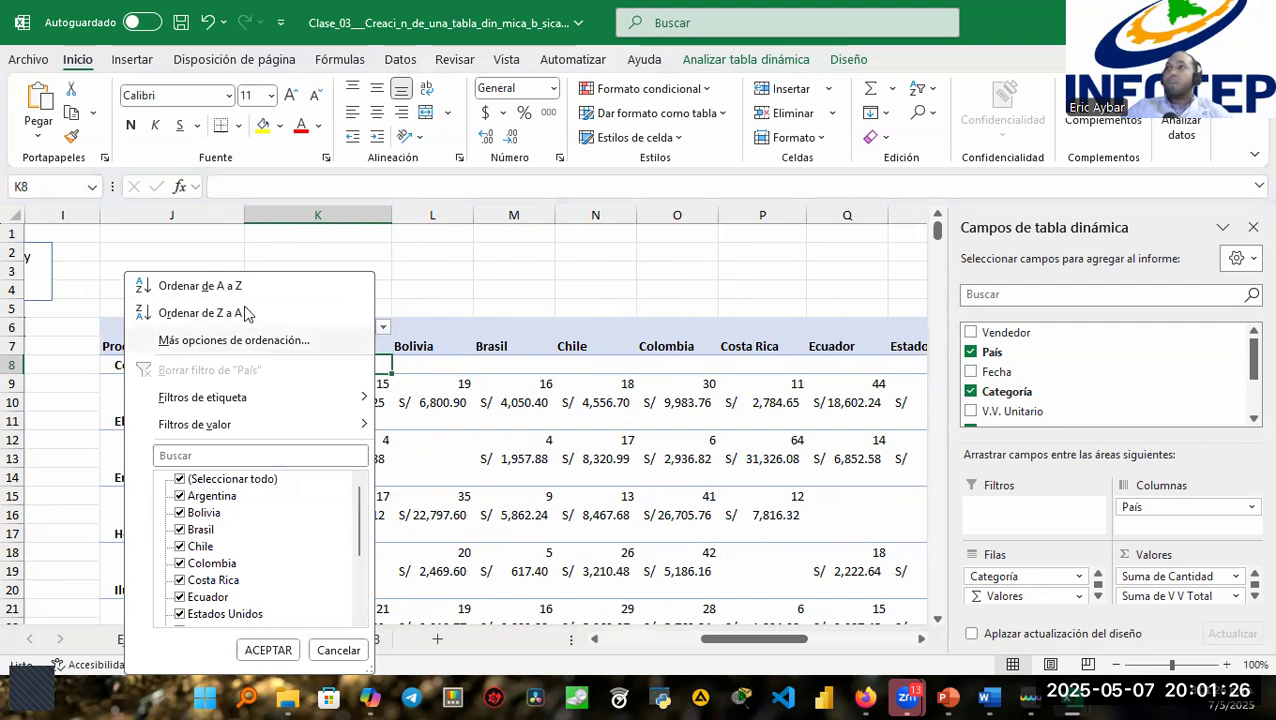
{"action": "left_click", "coordinate": [464, 298]}
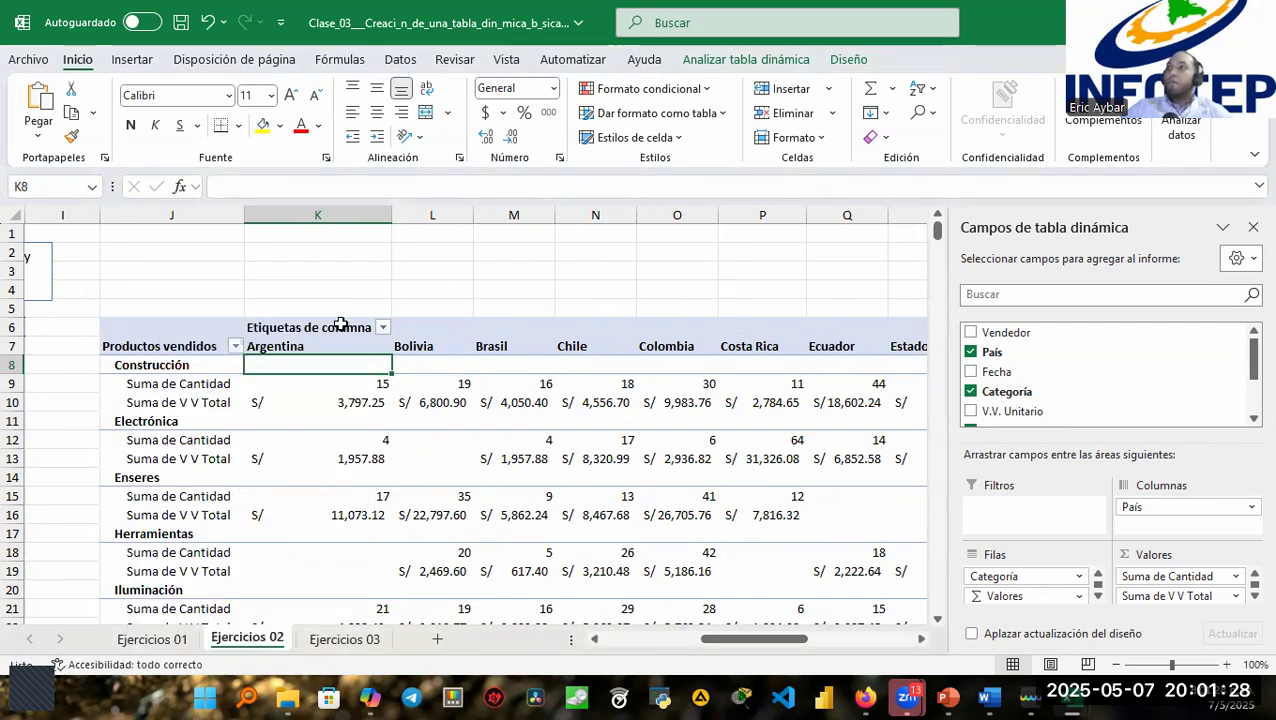
{"action": "left_click", "coordinate": [343, 327]}
{"action": "double_click", "coordinate": [343, 325]}
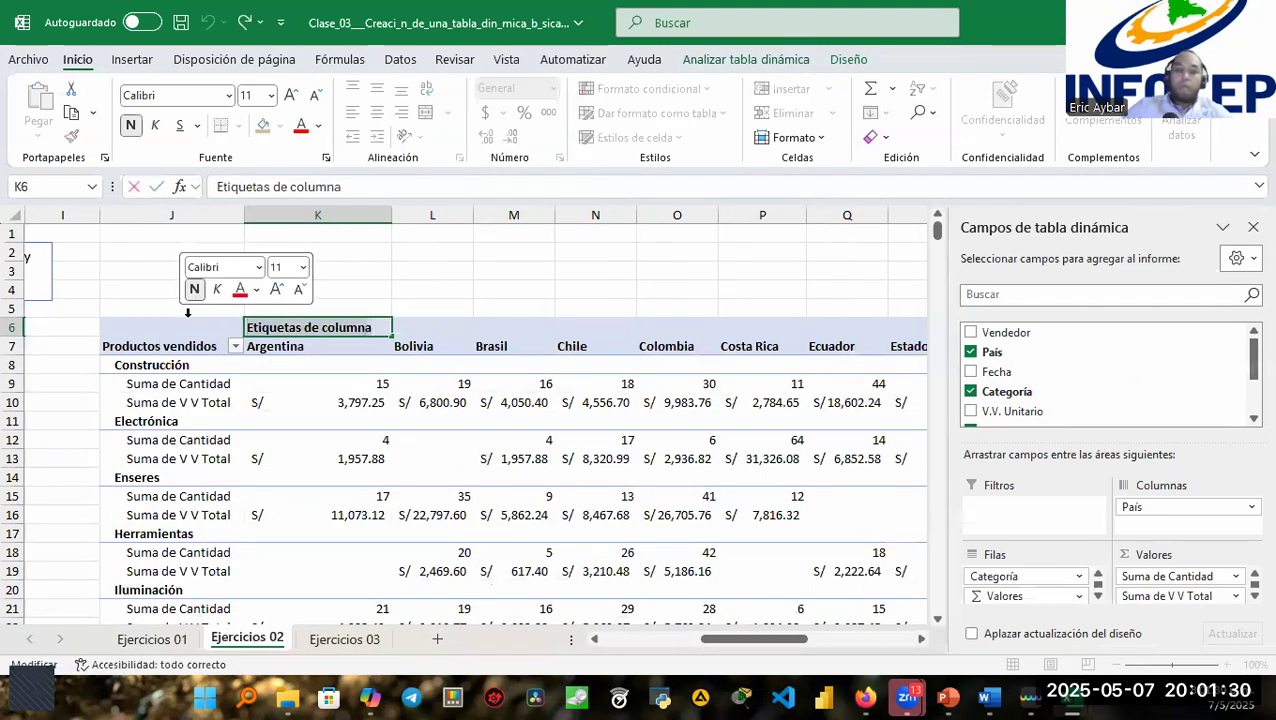
{"action": "type", "text": "Paises"}
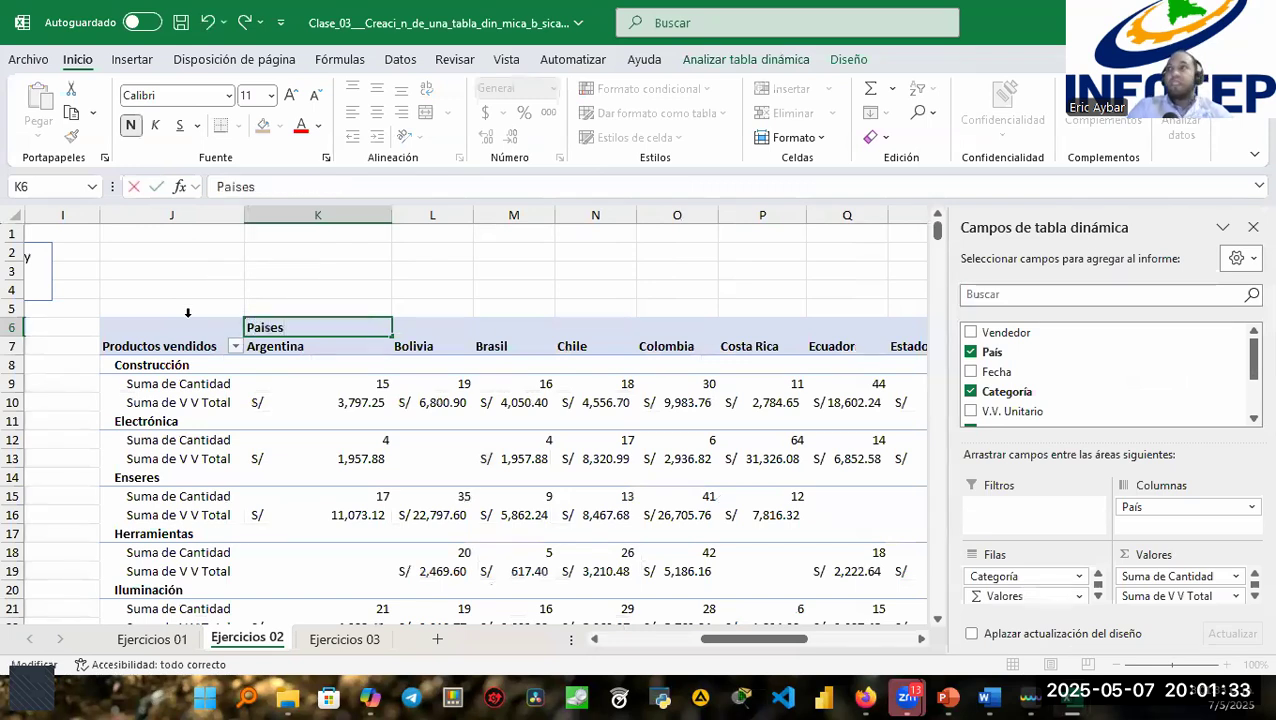
{"action": "key", "text": "Return"}
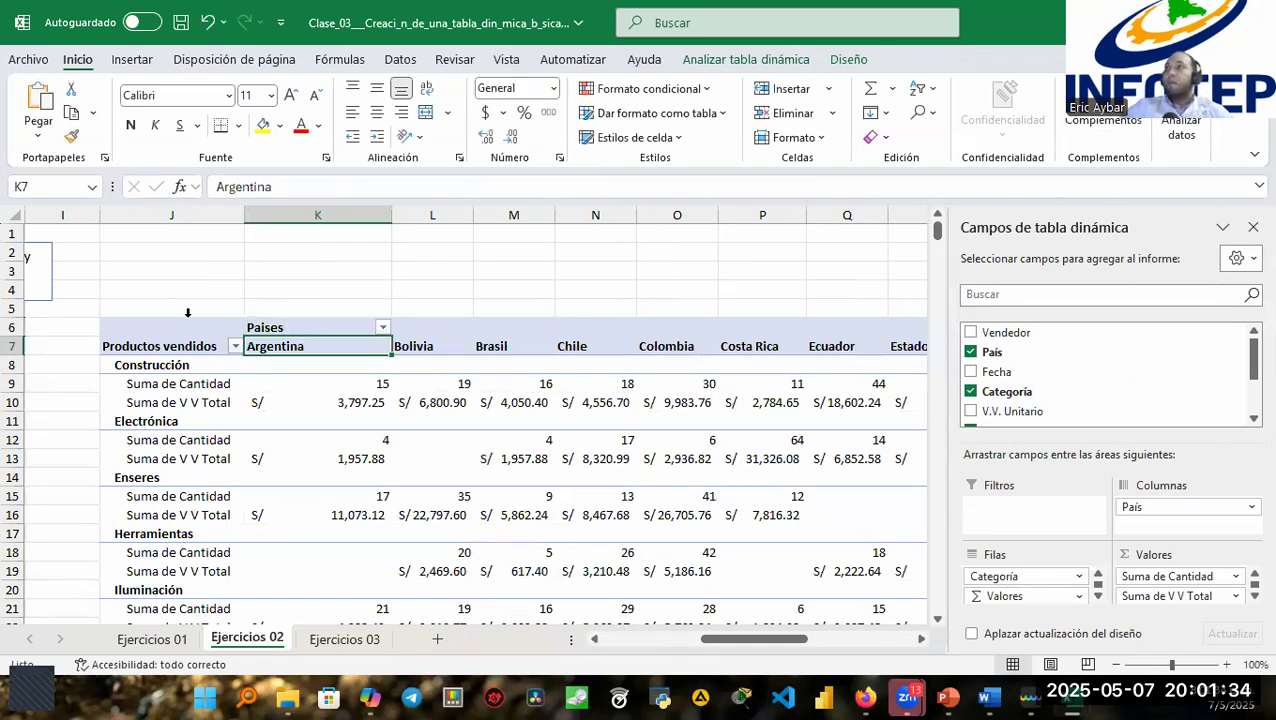
Filter the pivot table's country columns to only Argentina and review the filtered categories.
{"action": "left_click", "coordinate": [382, 327]}
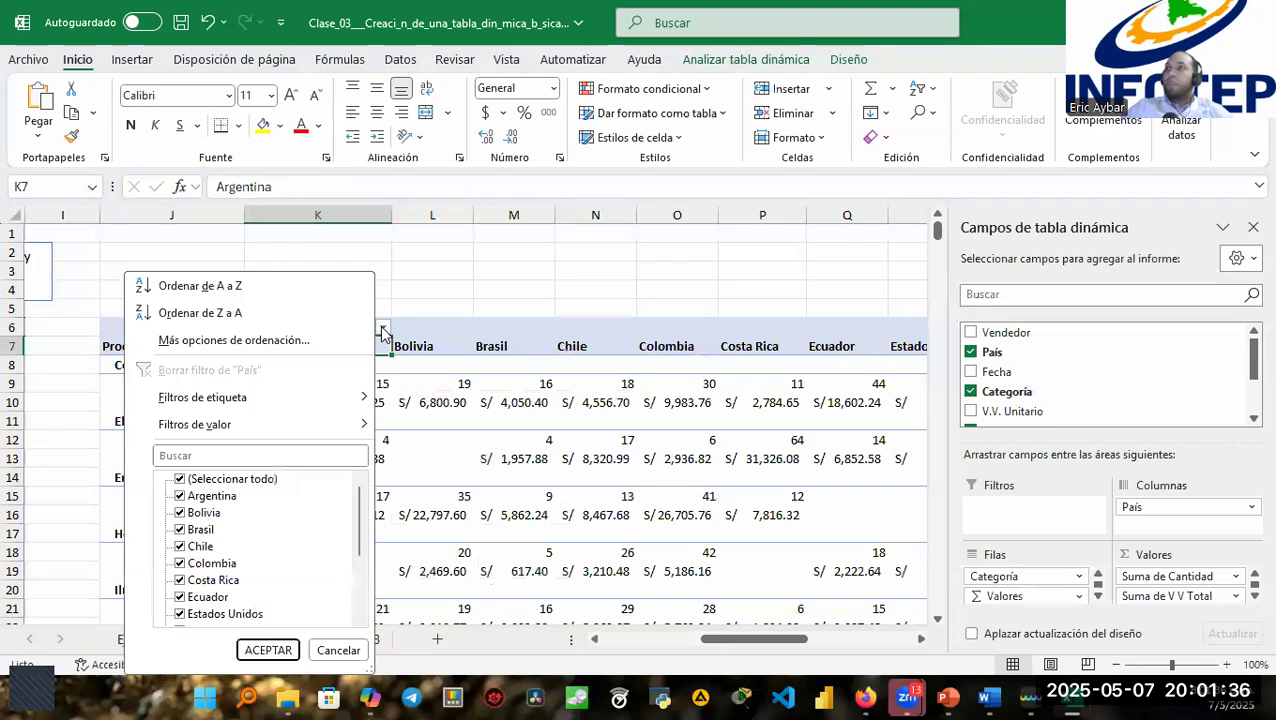
{"action": "left_click", "coordinate": [180, 479]}
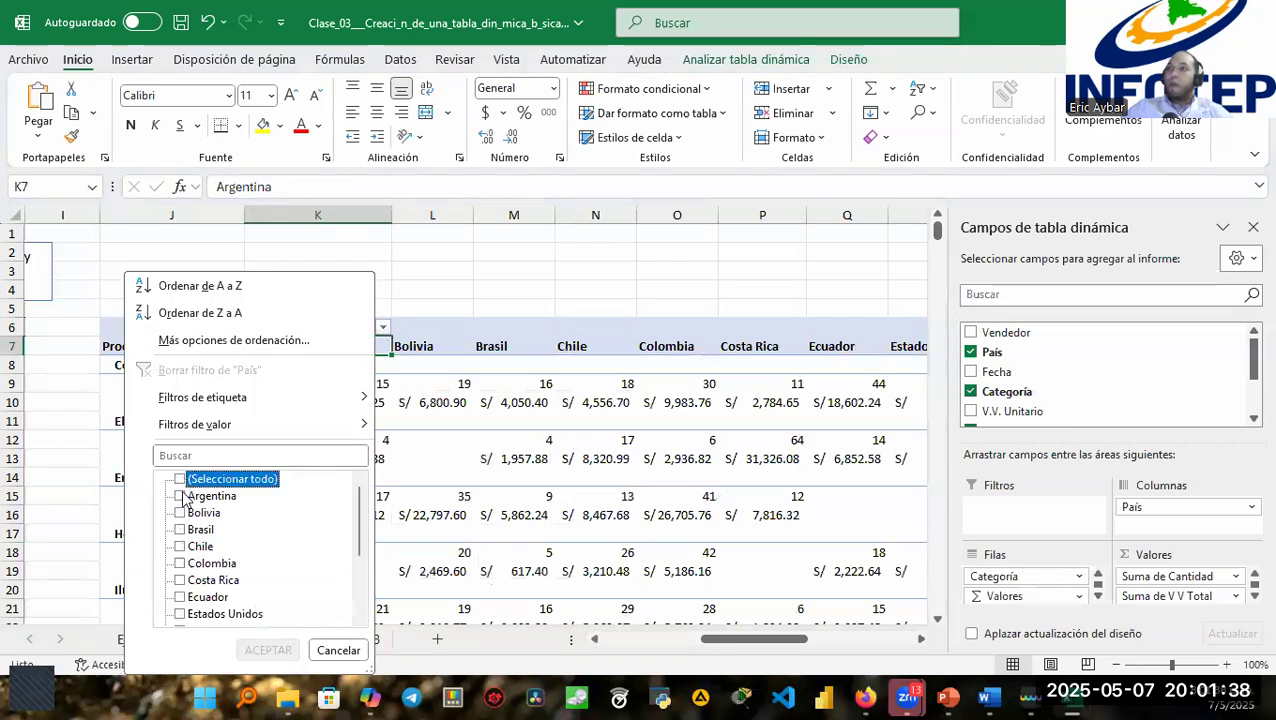
{"action": "left_click", "coordinate": [180, 496]}
{"action": "left_click", "coordinate": [264, 650]}
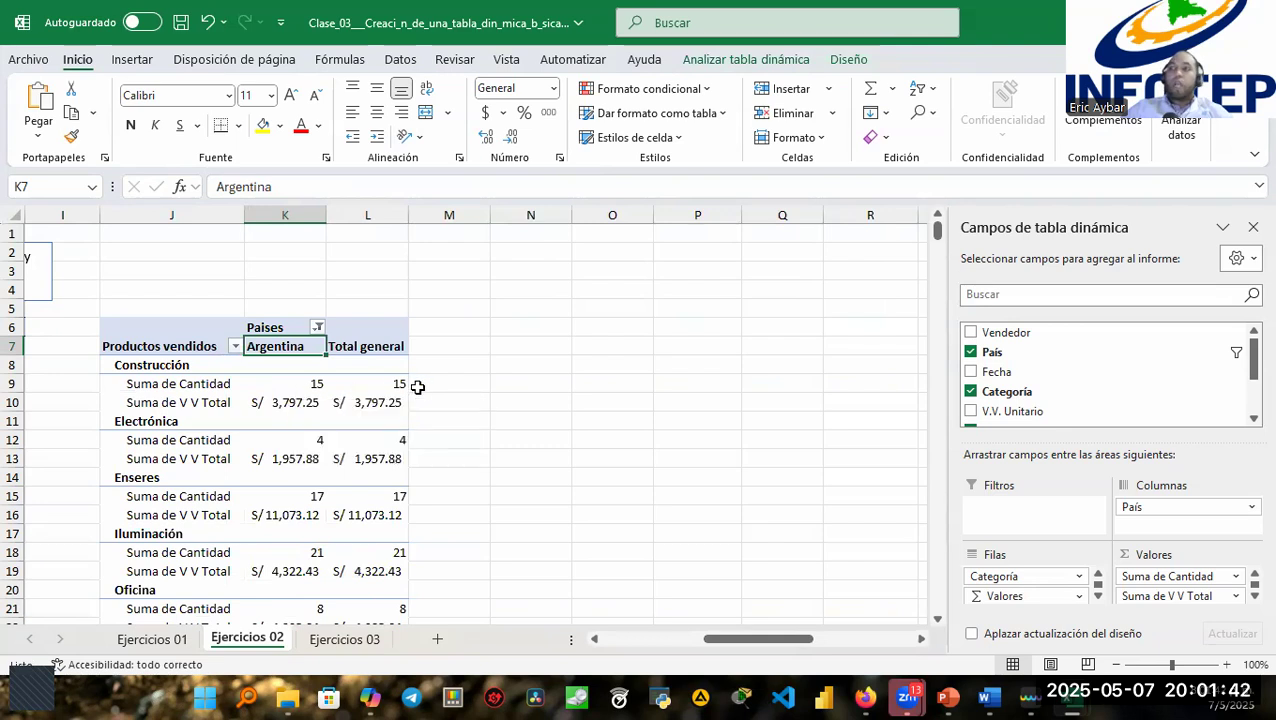
{"action": "scroll", "coordinate": [385, 558], "scroll_direction": "down", "scroll_amount": 3}
{"action": "scroll", "coordinate": [385, 558], "scroll_direction": "down", "scroll_amount": 5}
{"action": "scroll", "coordinate": [384, 555], "scroll_direction": "up", "scroll_amount": 8}
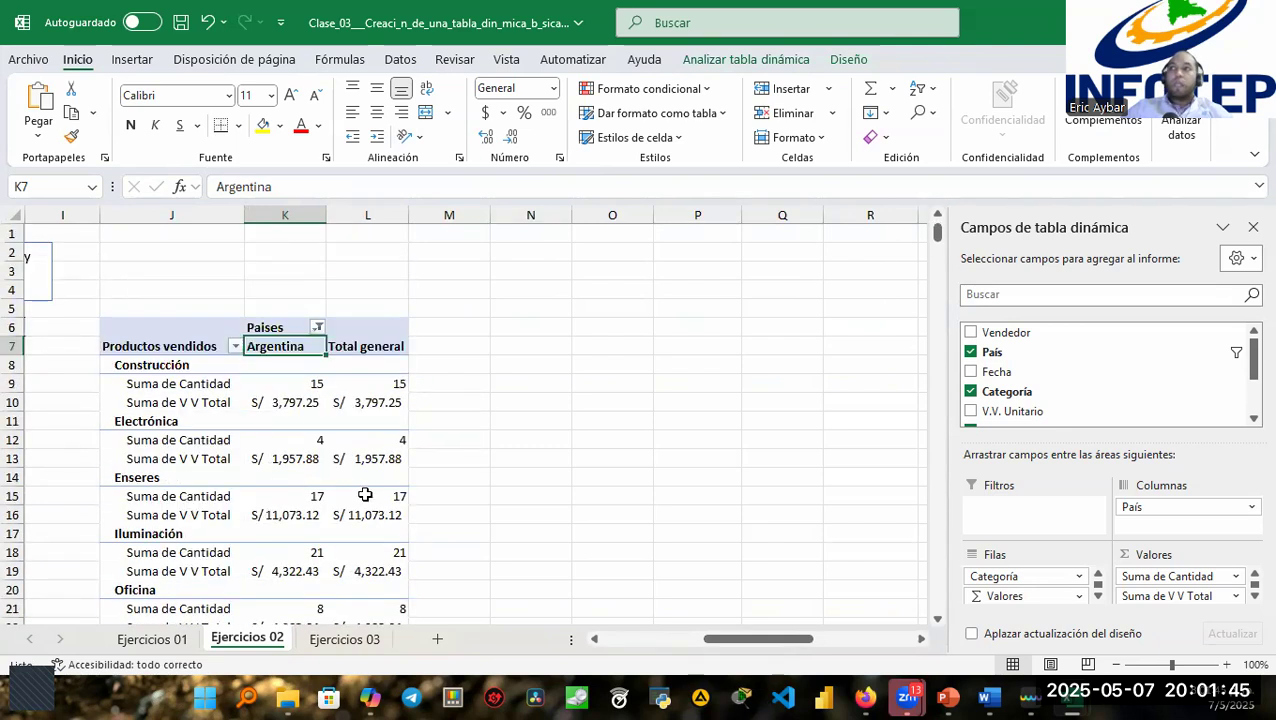
Select all countries again in the Paises filter of the pivot table.
{"action": "left_click", "coordinate": [317, 329]}
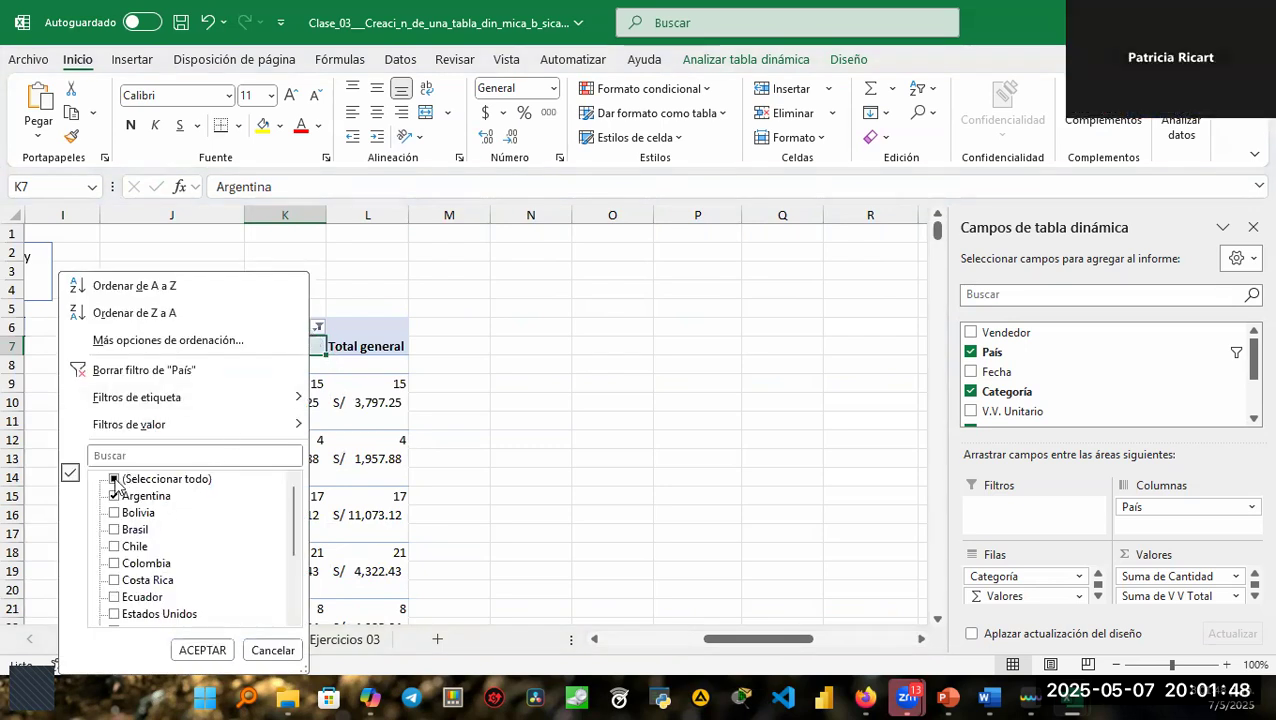
{"action": "left_click", "coordinate": [113, 480]}
{"action": "left_click", "coordinate": [200, 650]}
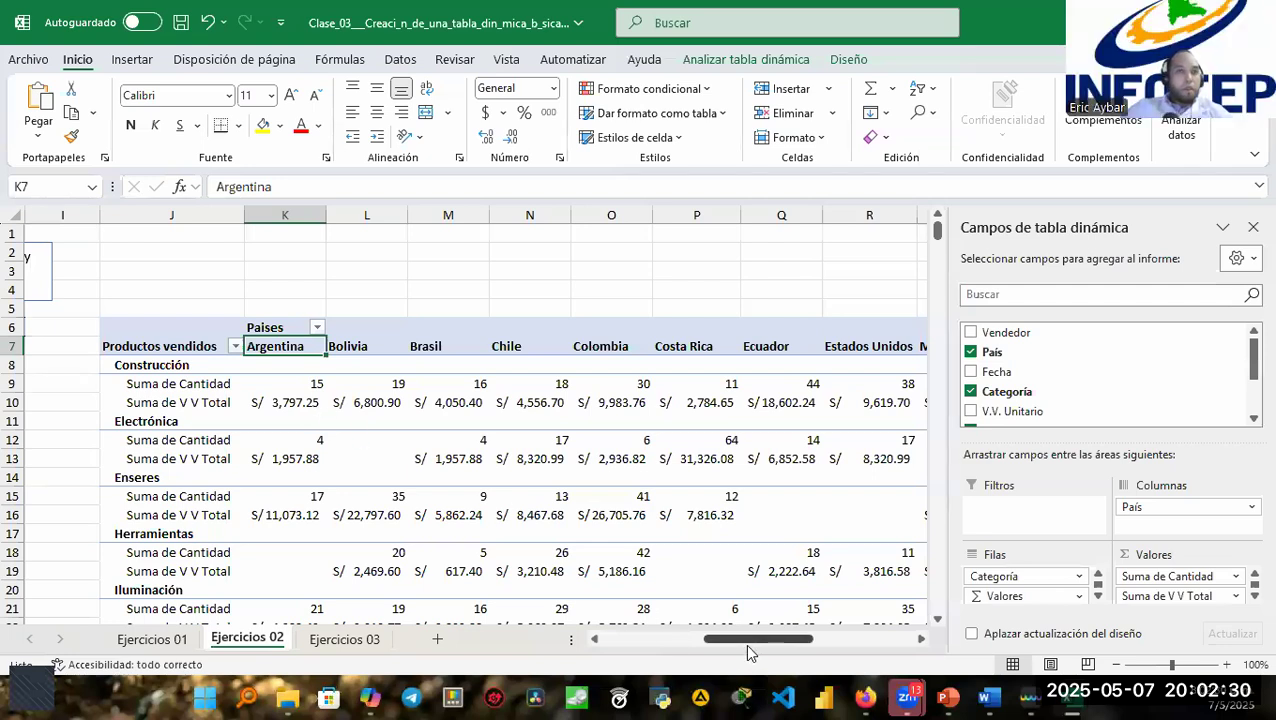
On the Ejercicios 03 sheet, insert a pivot table from the bonificación table, placing it on the existing sheet at L10.
{"action": "left_click", "coordinate": [358, 644]}
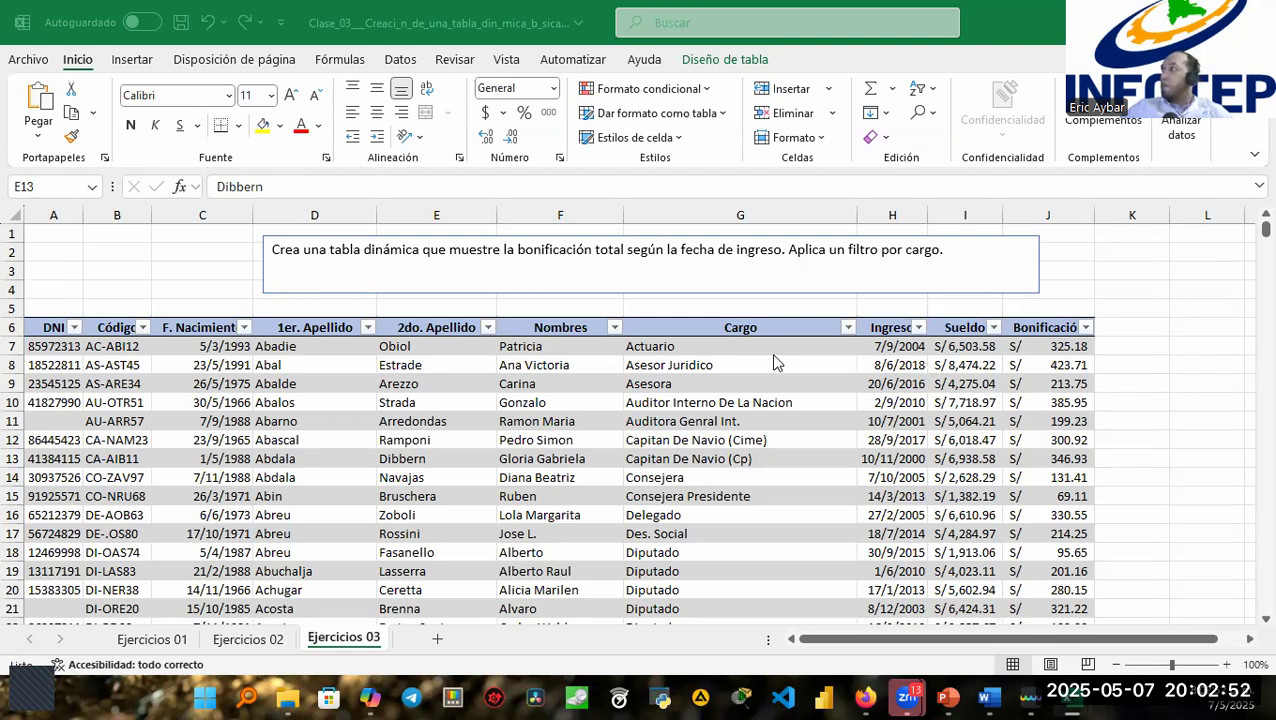
{"action": "left_click", "coordinate": [218, 347]}
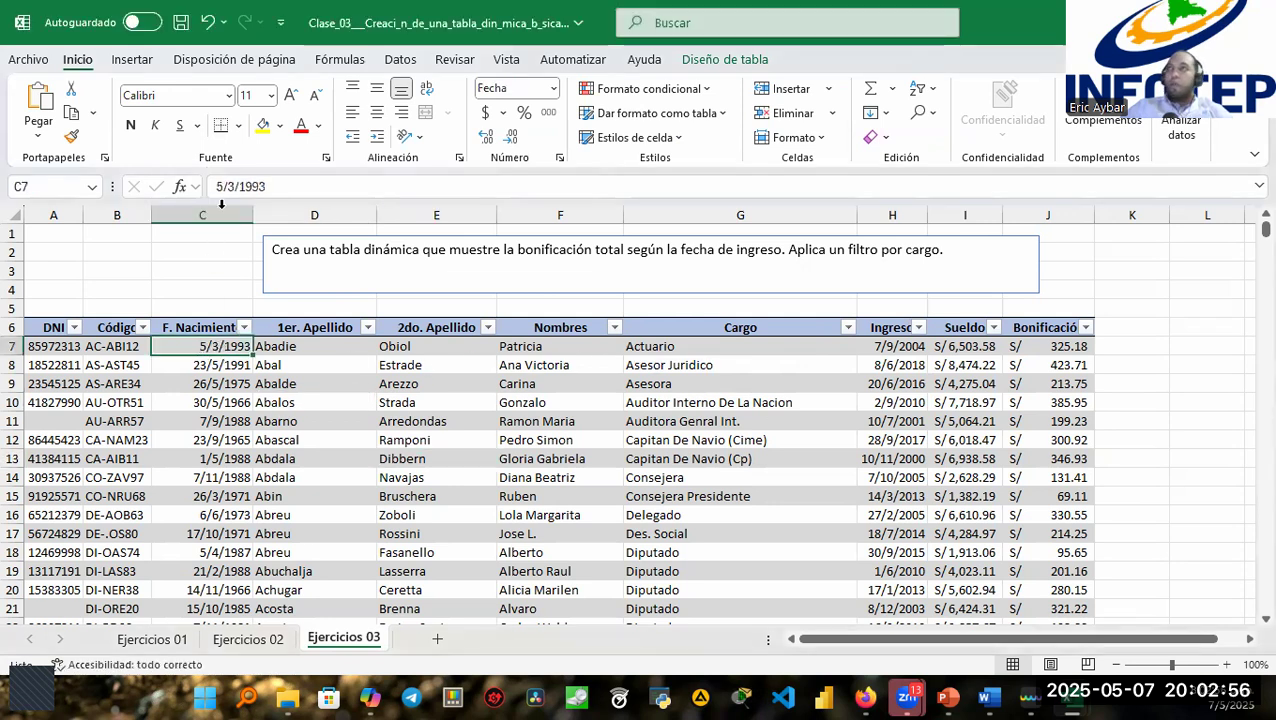
{"action": "left_click", "coordinate": [132, 62]}
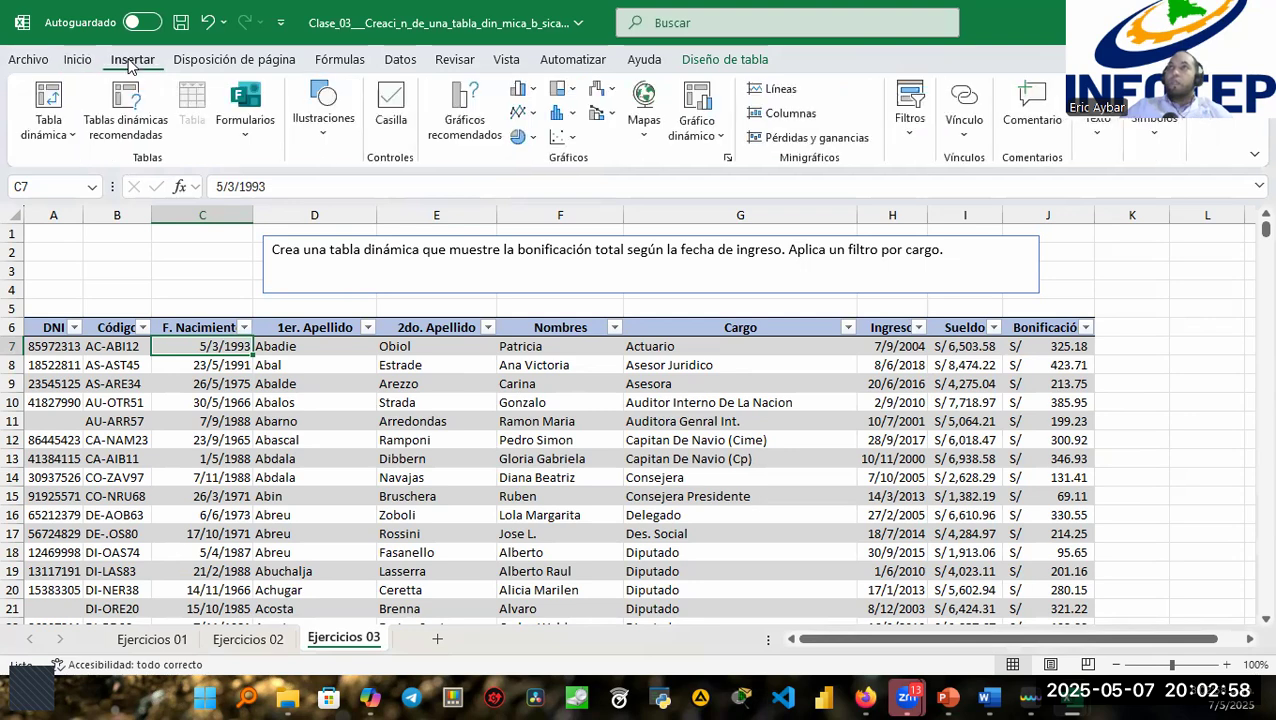
{"action": "left_click", "coordinate": [34, 112]}
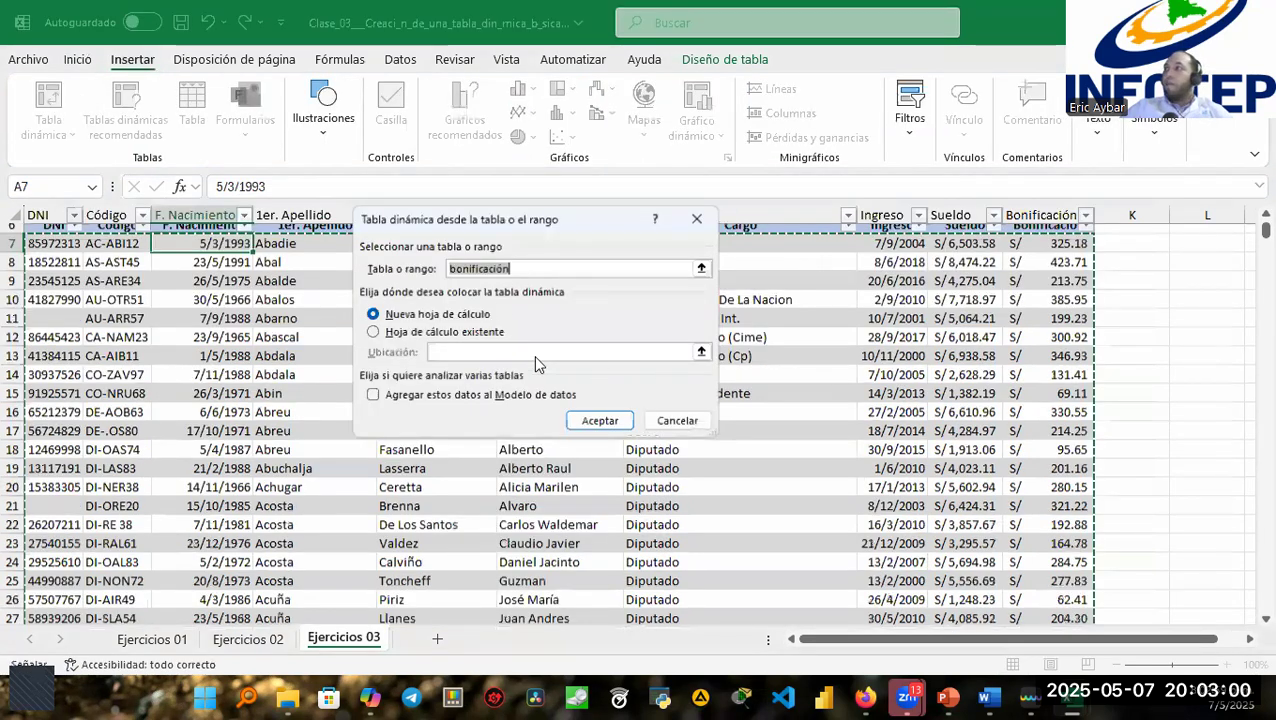
{"action": "left_click", "coordinate": [381, 334]}
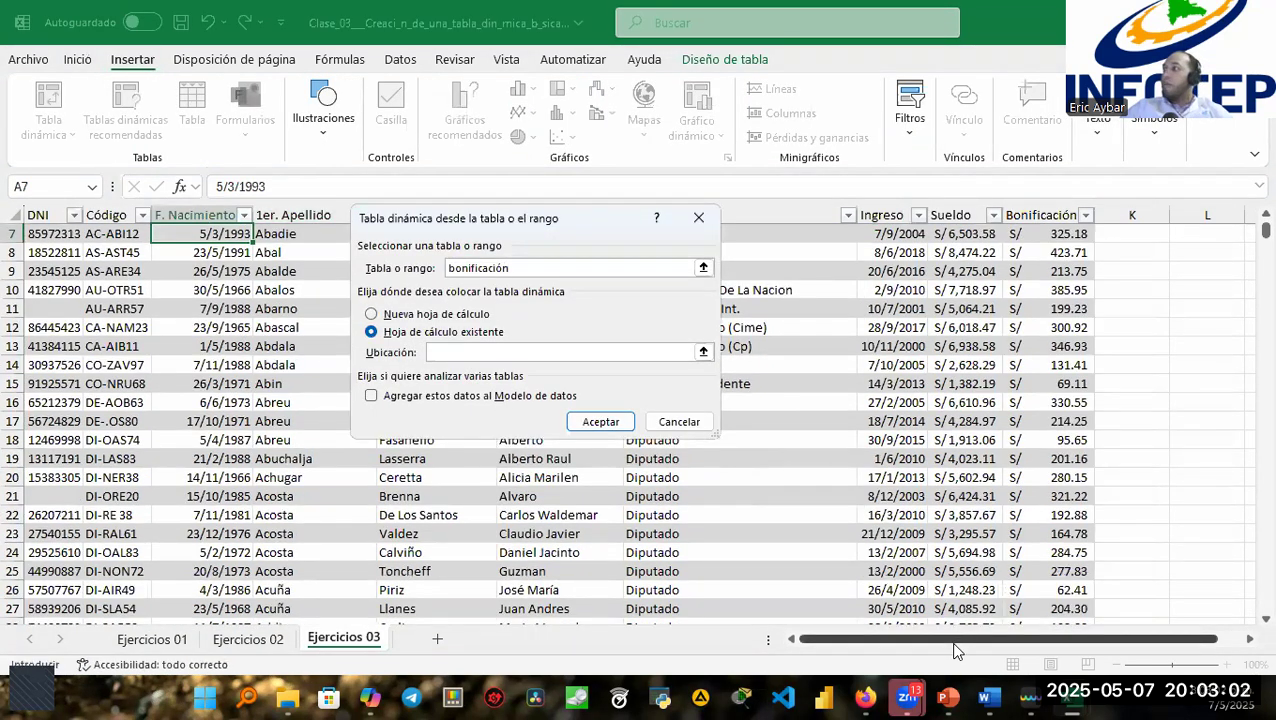
{"action": "left_click_drag", "start_coordinate": [985, 648], "coordinate": [1046, 648]}
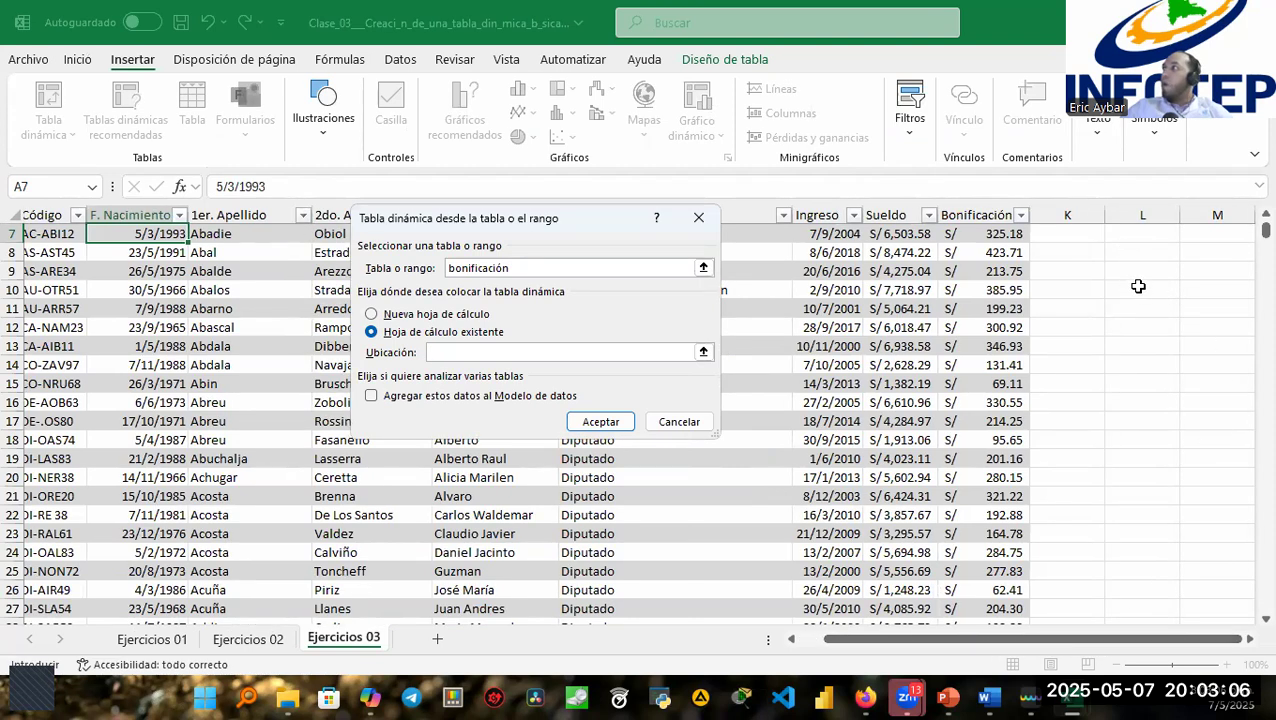
{"action": "left_click", "coordinate": [1138, 287]}
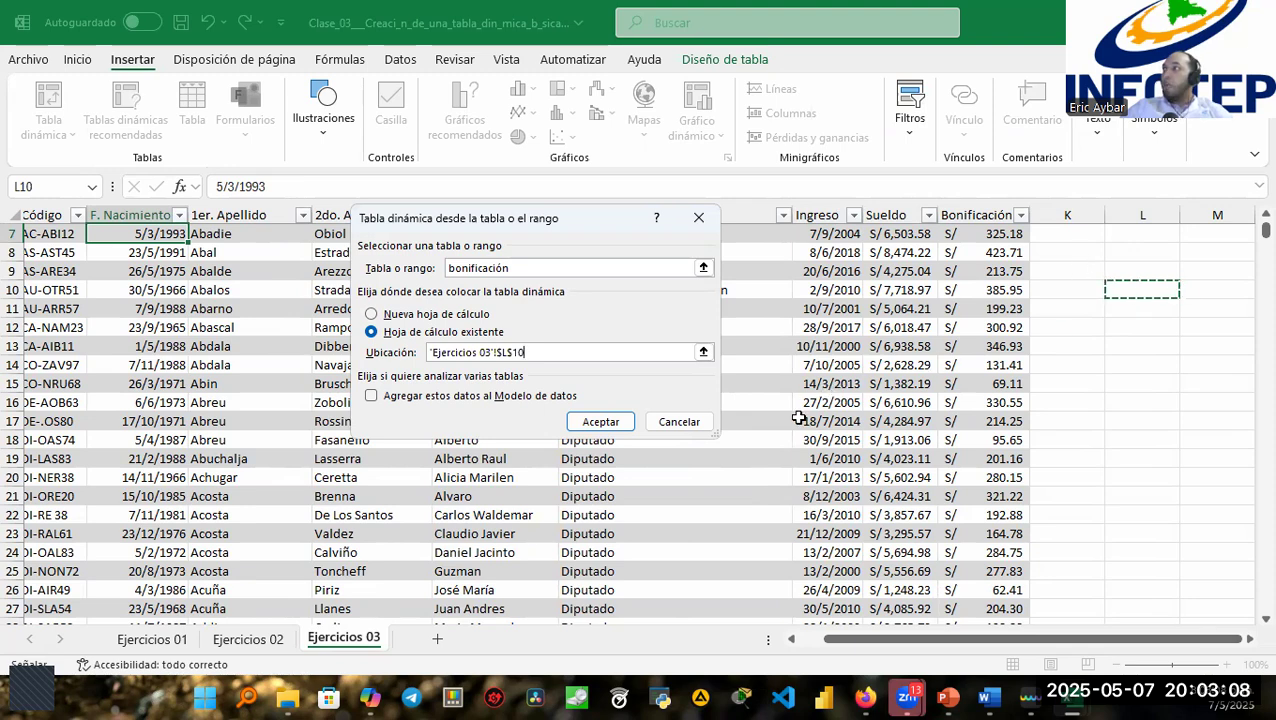
{"action": "left_click", "coordinate": [598, 422]}
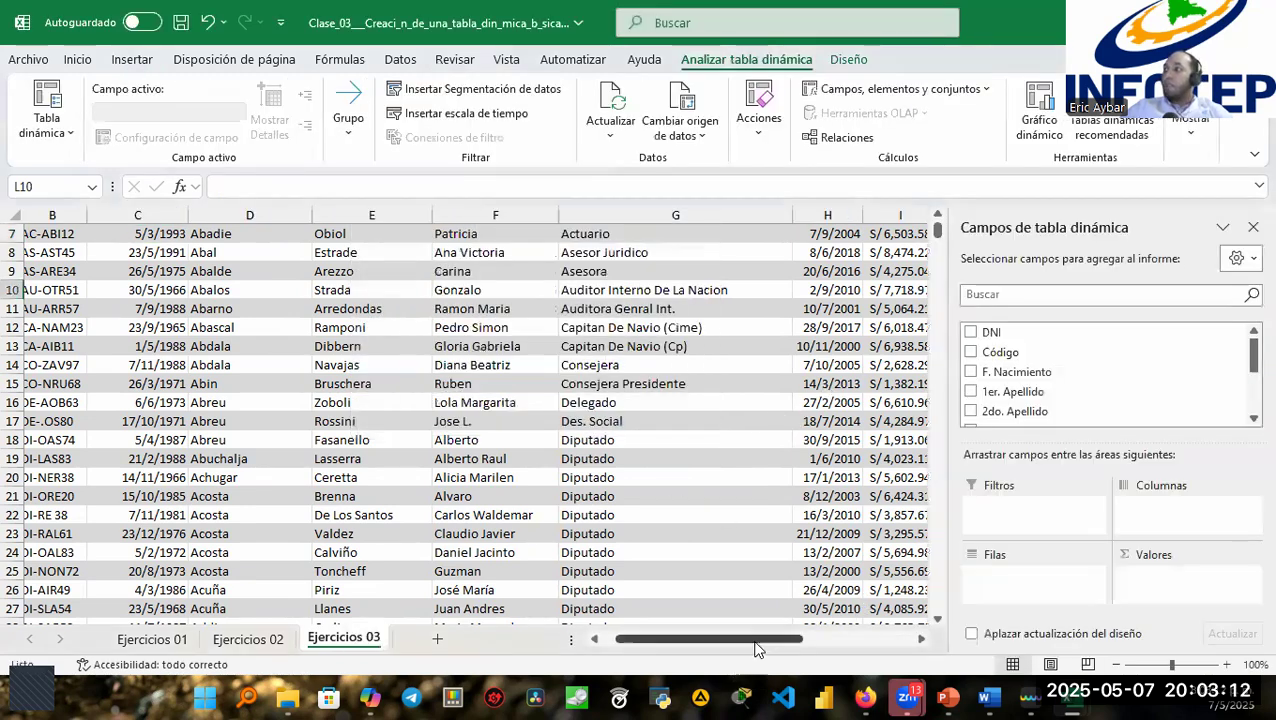
Add the Bonificación field to the new pivot table as a summed value.
{"action": "left_click_drag", "start_coordinate": [791, 640], "coordinate": [804, 639]}
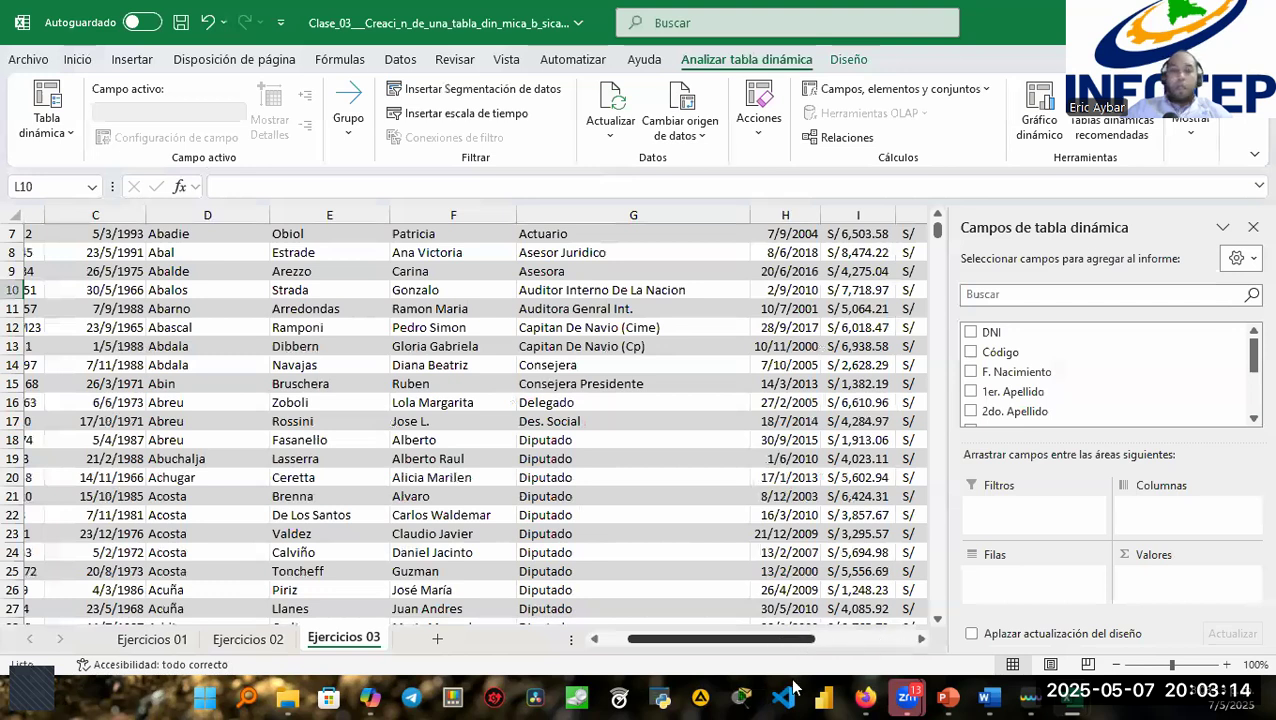
{"action": "left_click", "coordinate": [912, 643]}
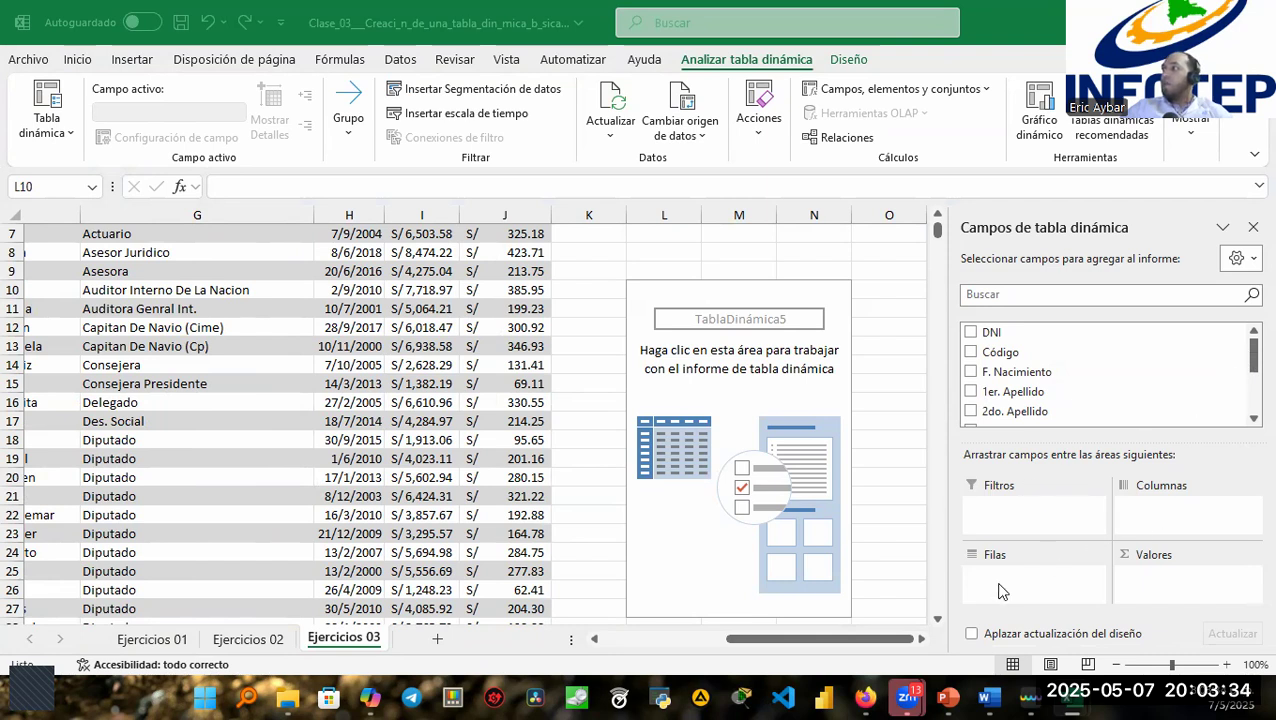
{"action": "left_click_drag", "start_coordinate": [1248, 352], "coordinate": [1244, 410]}
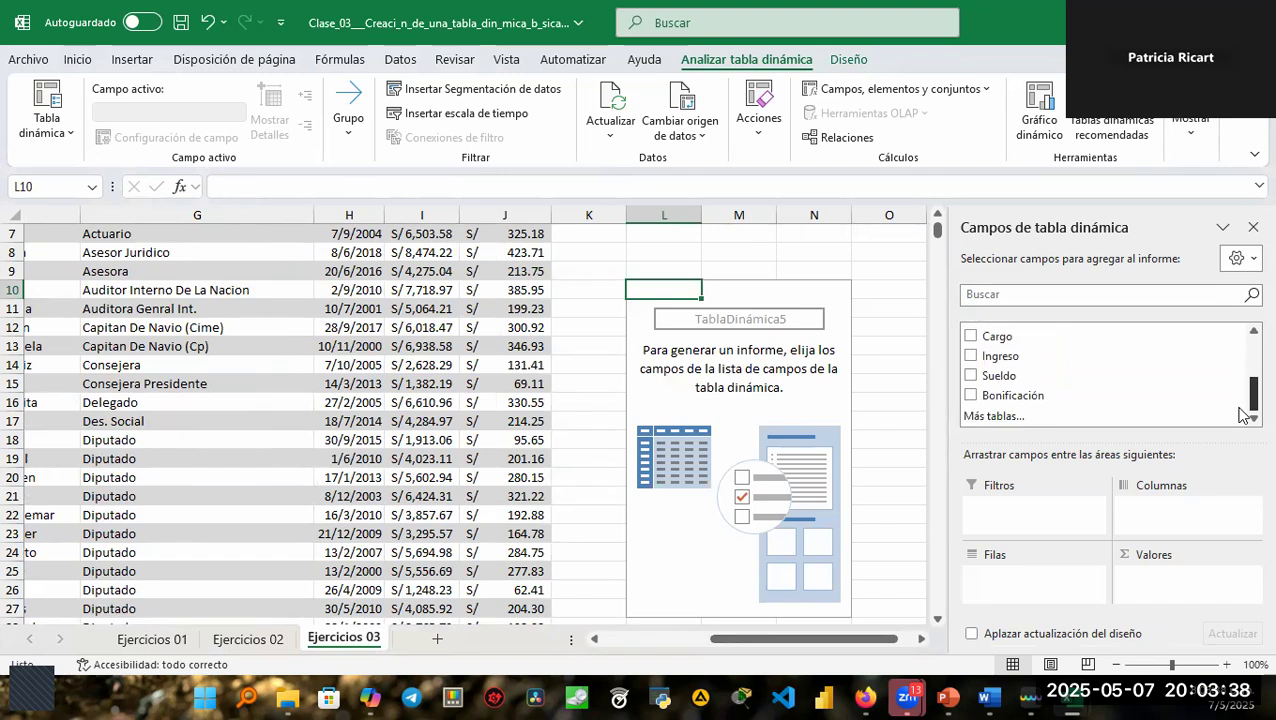
{"action": "left_click", "coordinate": [971, 395]}
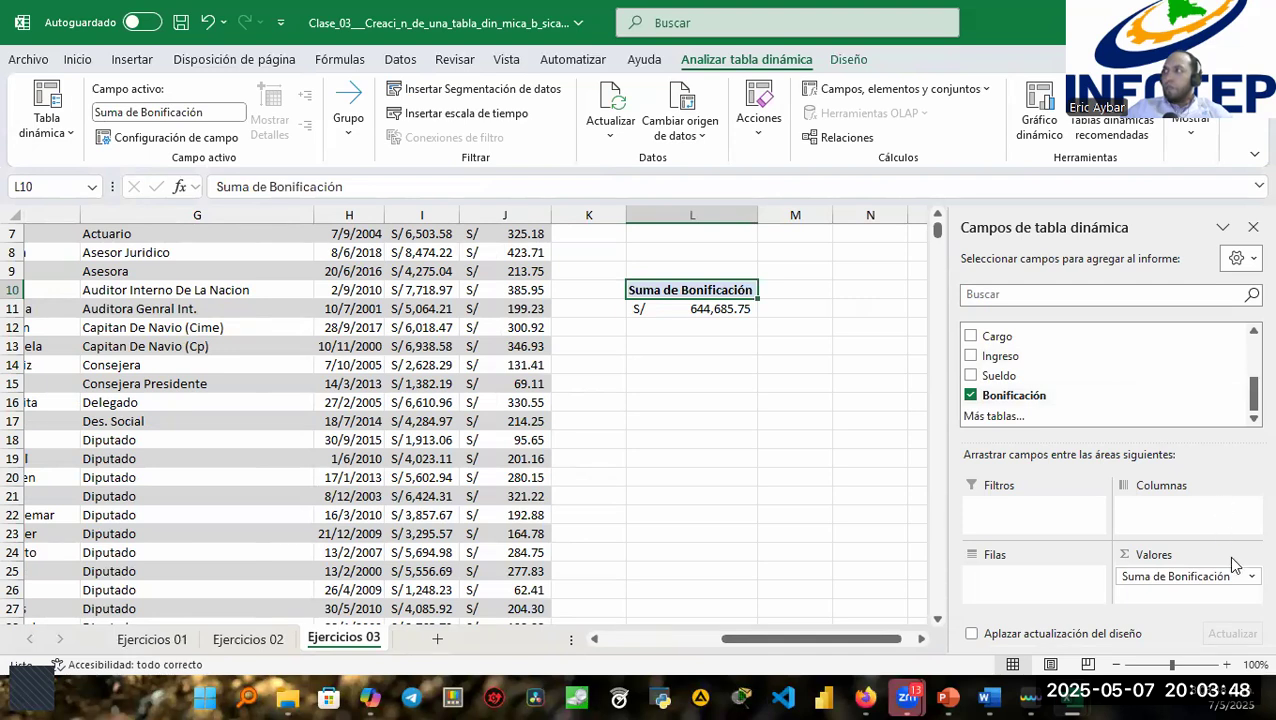
Review the summary calculation types offered in the Bonificación value field's settings without changing them.
{"action": "left_click", "coordinate": [1252, 580]}
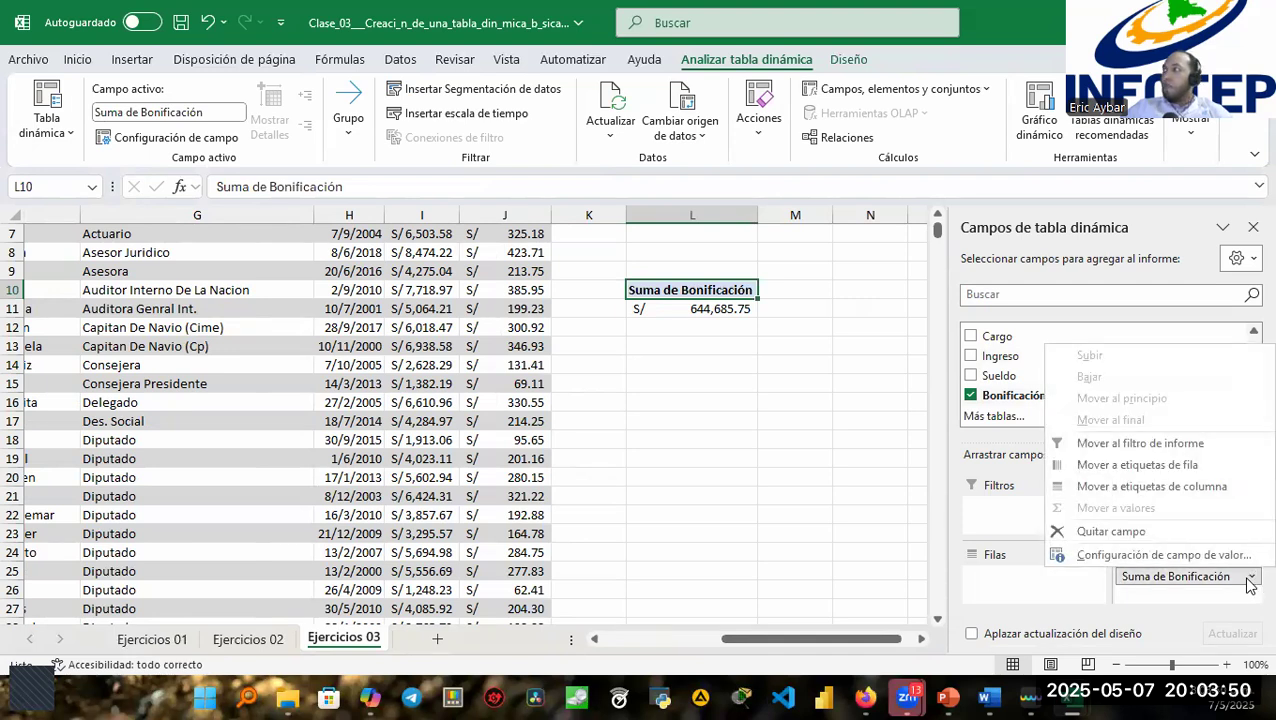
{"action": "left_click", "coordinate": [1250, 582]}
{"action": "left_click", "coordinate": [1250, 580]}
{"action": "left_click", "coordinate": [1197, 556]}
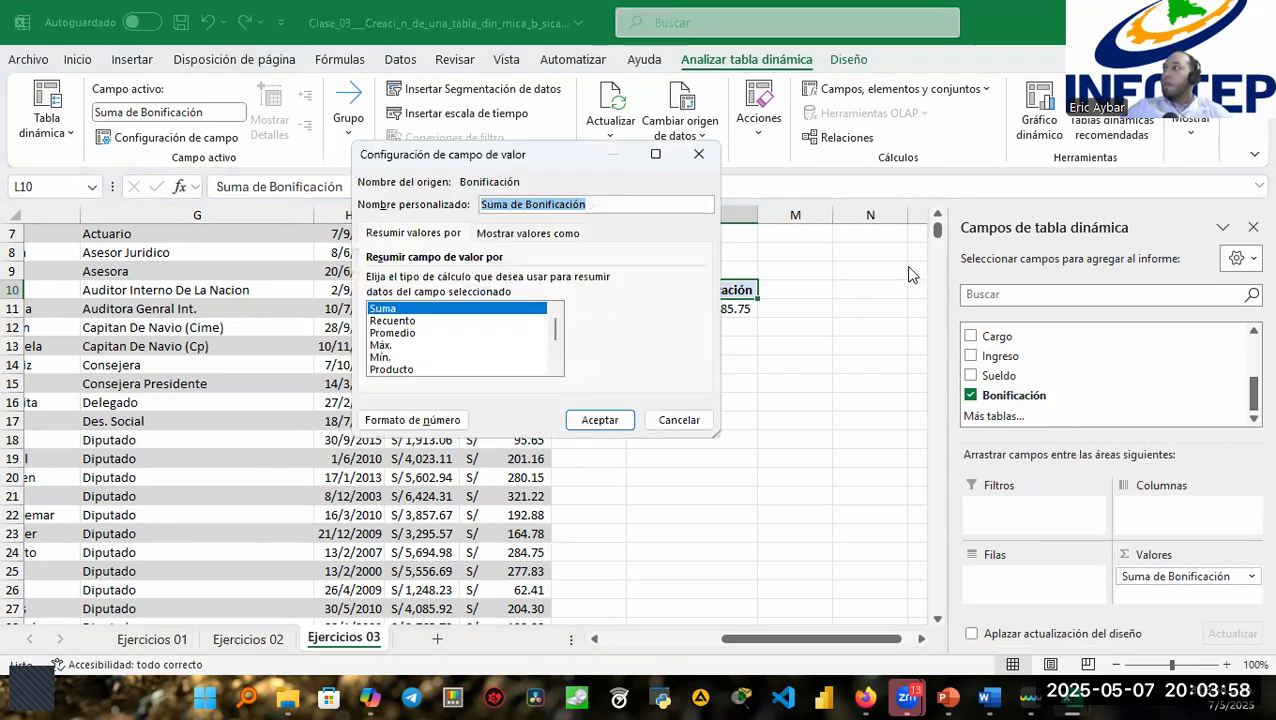
{"action": "left_click", "coordinate": [702, 157]}
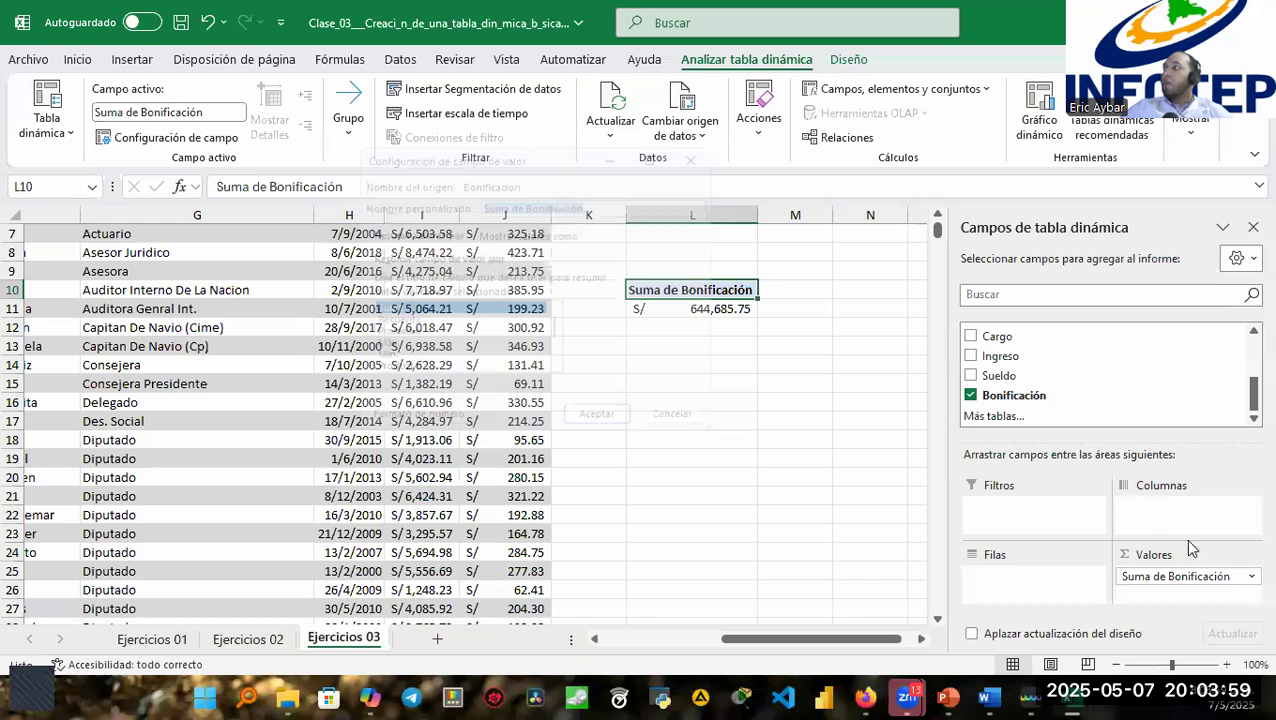
{"action": "left_click", "coordinate": [1250, 577]}
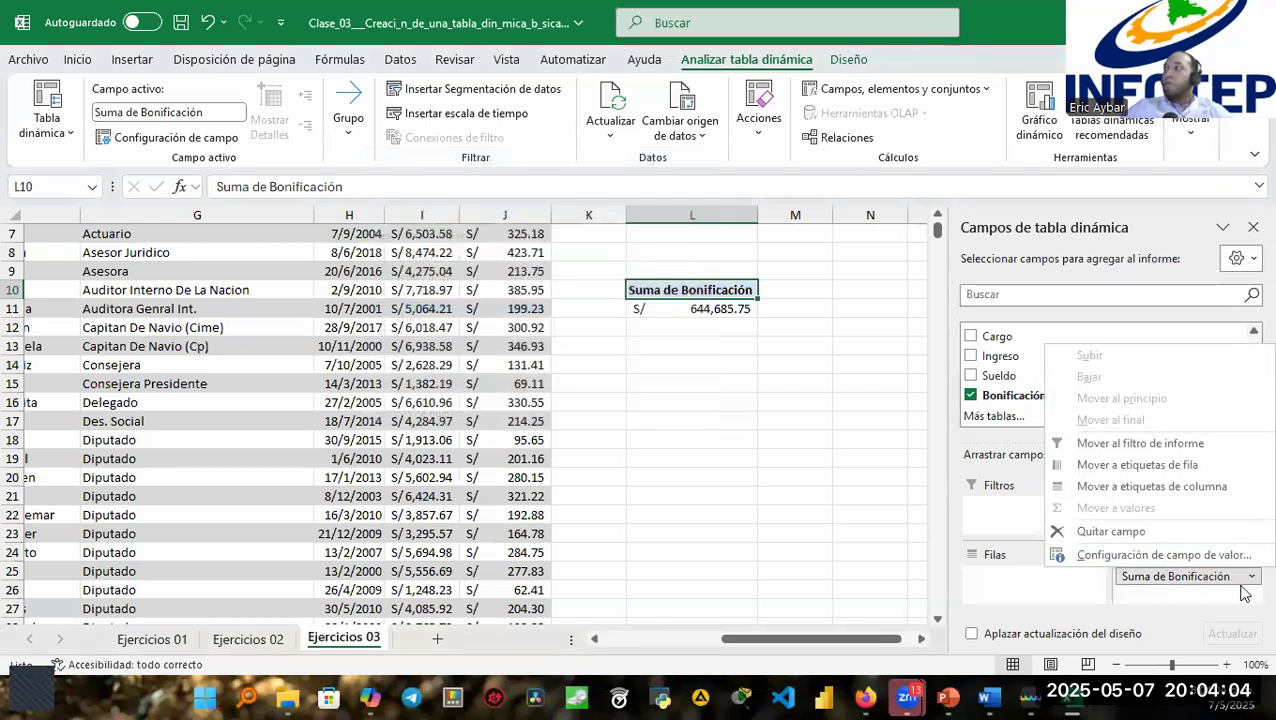
{"action": "left_click", "coordinate": [1155, 556]}
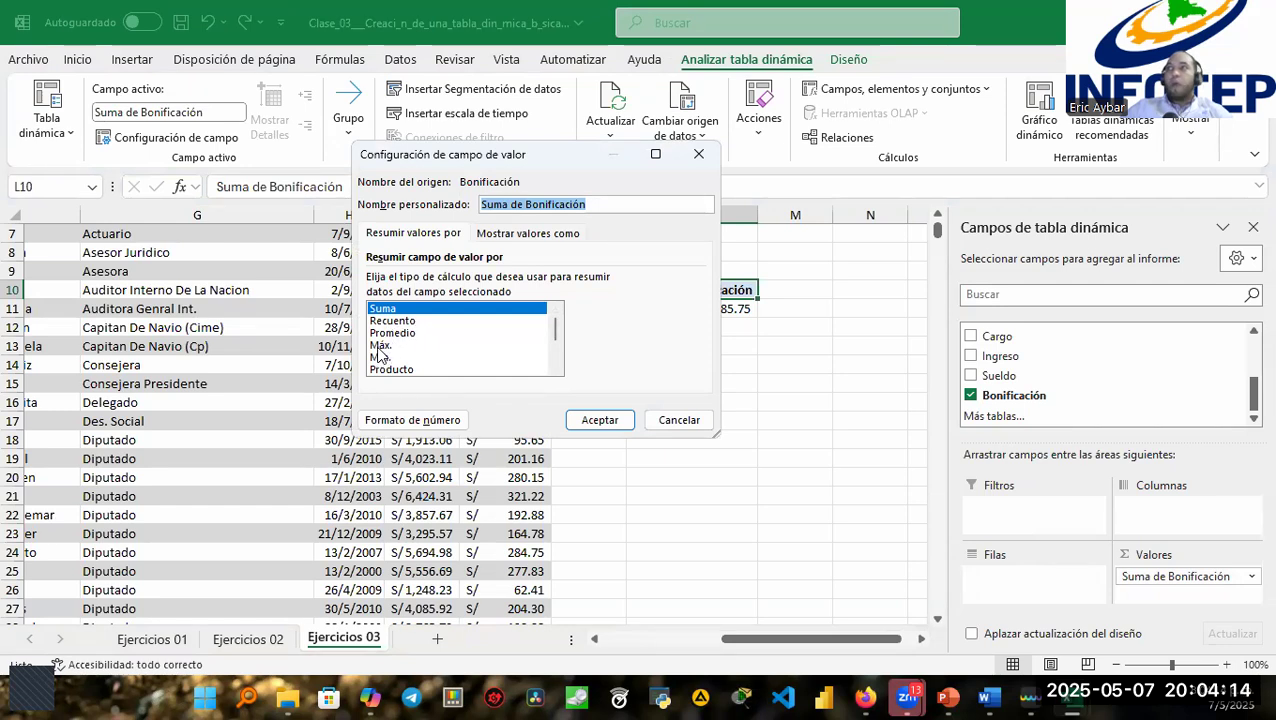
{"action": "scroll", "coordinate": [392, 360], "scroll_direction": "down", "scroll_amount": 1}
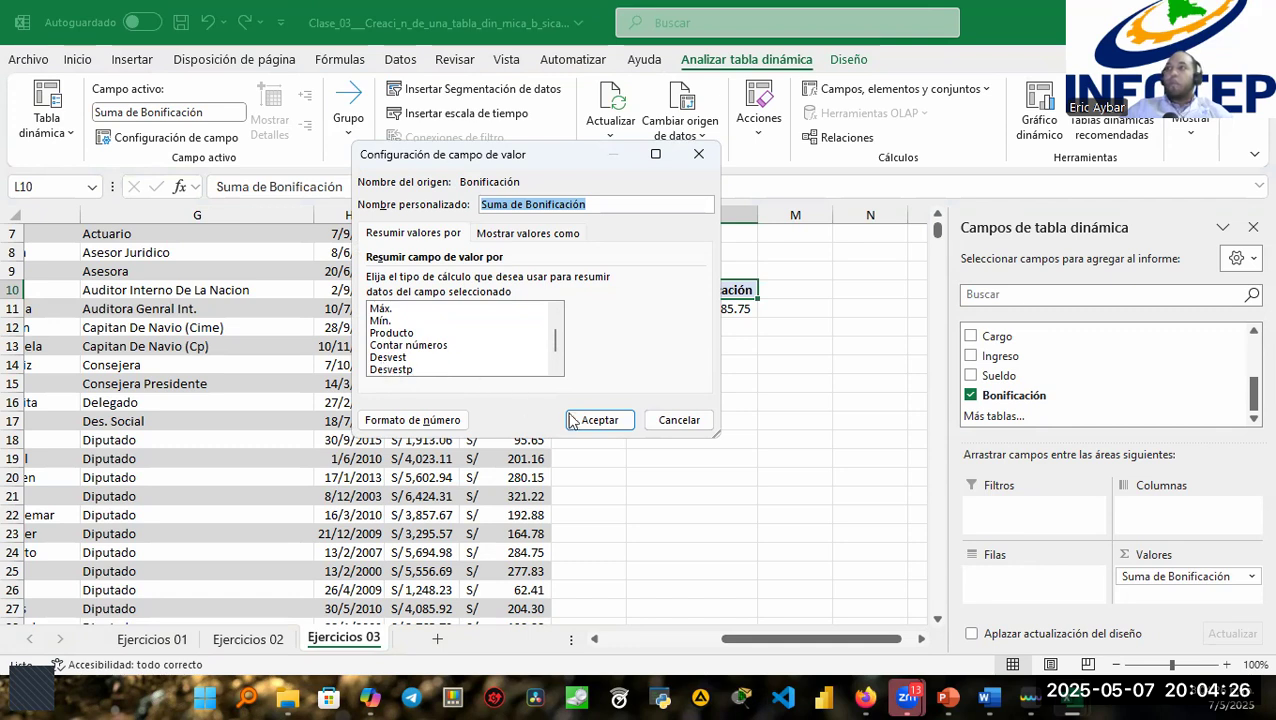
{"action": "scroll", "coordinate": [472, 350], "scroll_direction": "down", "scroll_amount": 1}
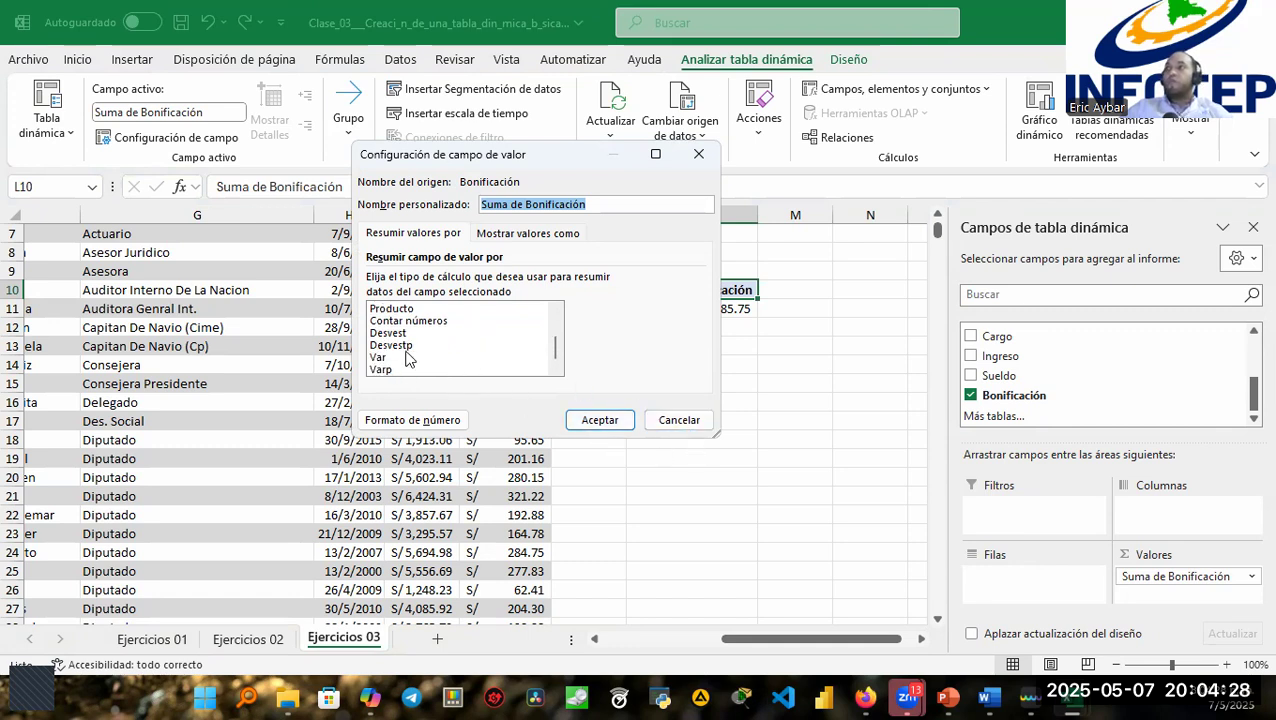
{"action": "left_click", "coordinate": [682, 424]}
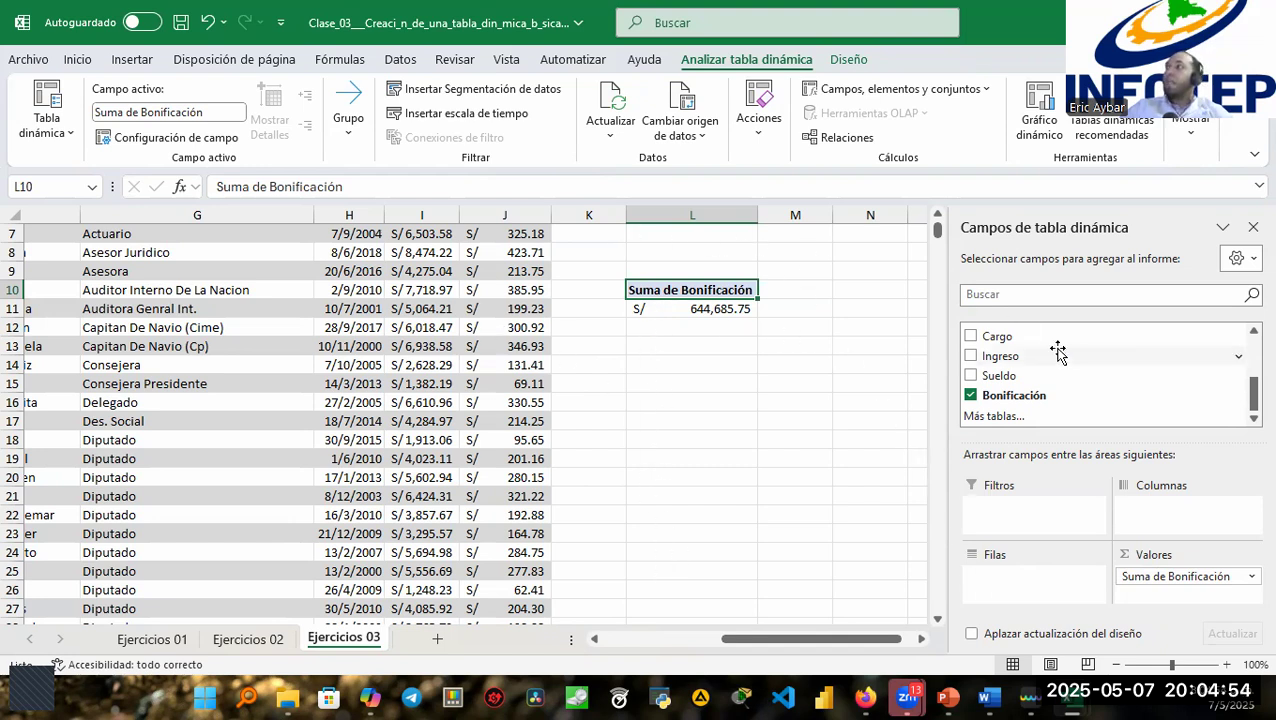
Add the Ingreso date field to the pivot table's rows and place Cargo as its report filter.
{"action": "scroll", "coordinate": [1058, 393], "scroll_direction": "up", "scroll_amount": 1}
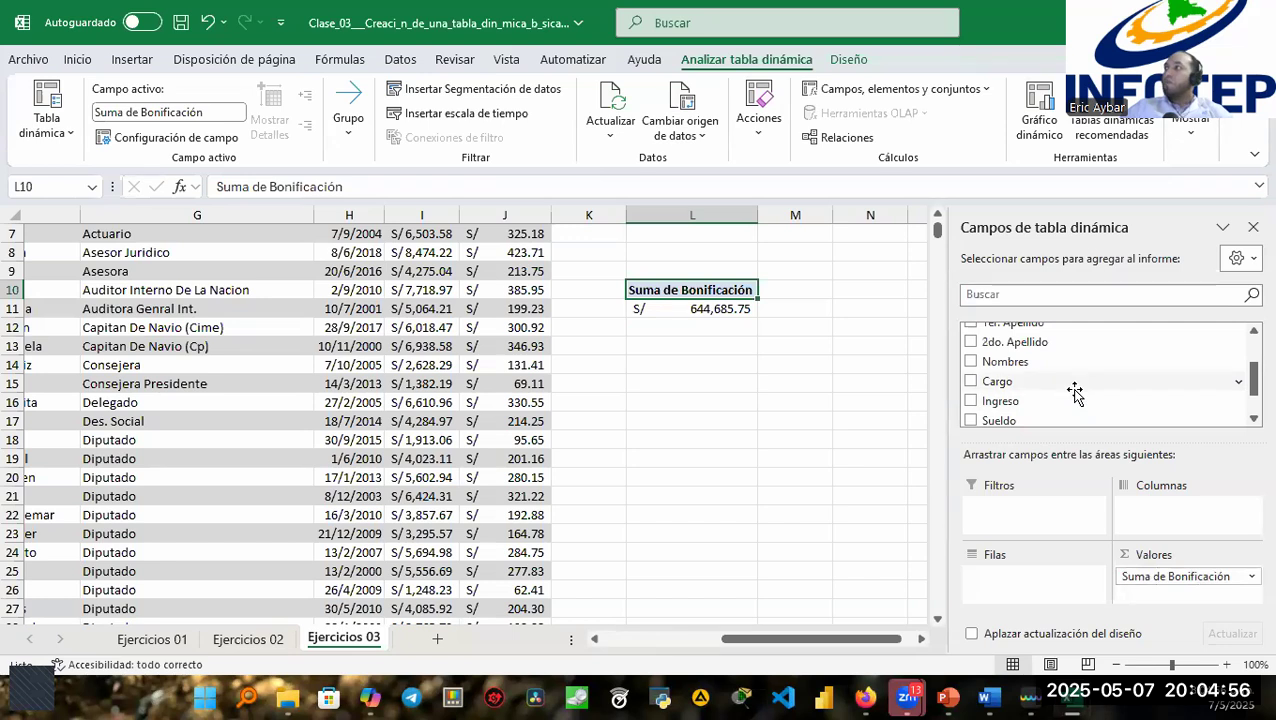
{"action": "scroll", "coordinate": [1074, 393], "scroll_direction": "up", "scroll_amount": 2}
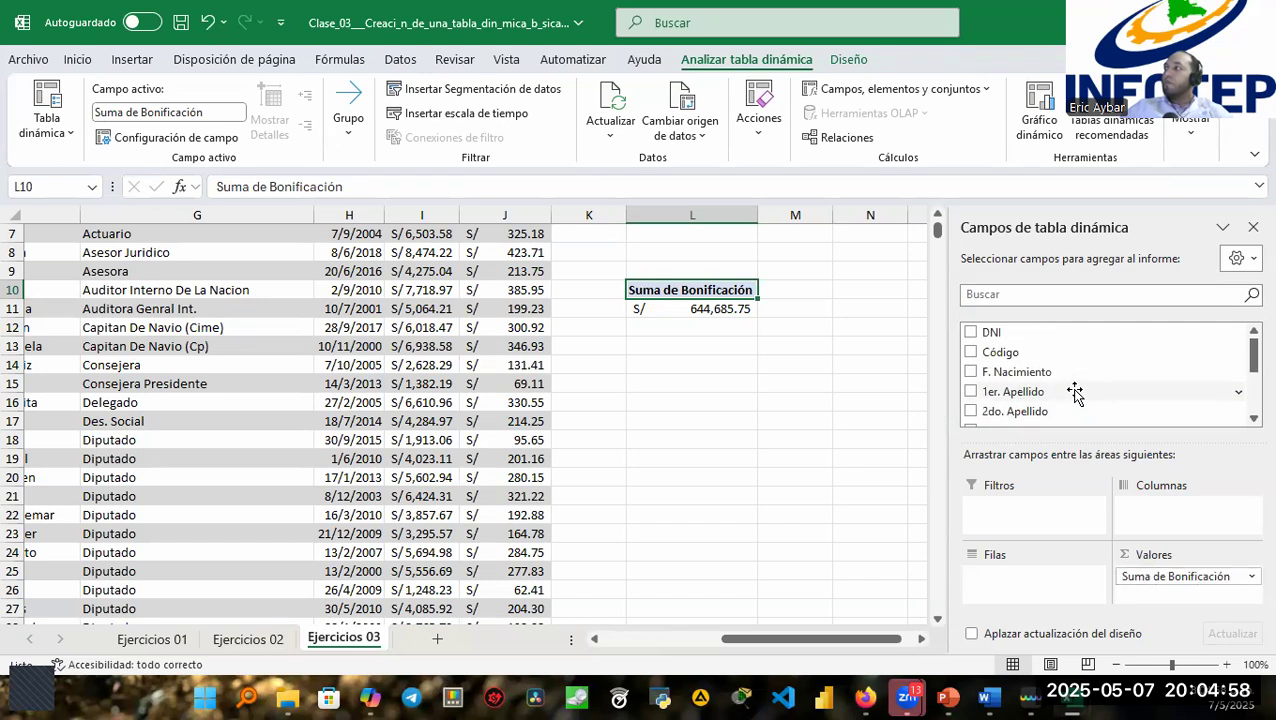
{"action": "scroll", "coordinate": [1074, 393], "scroll_direction": "down", "scroll_amount": 1}
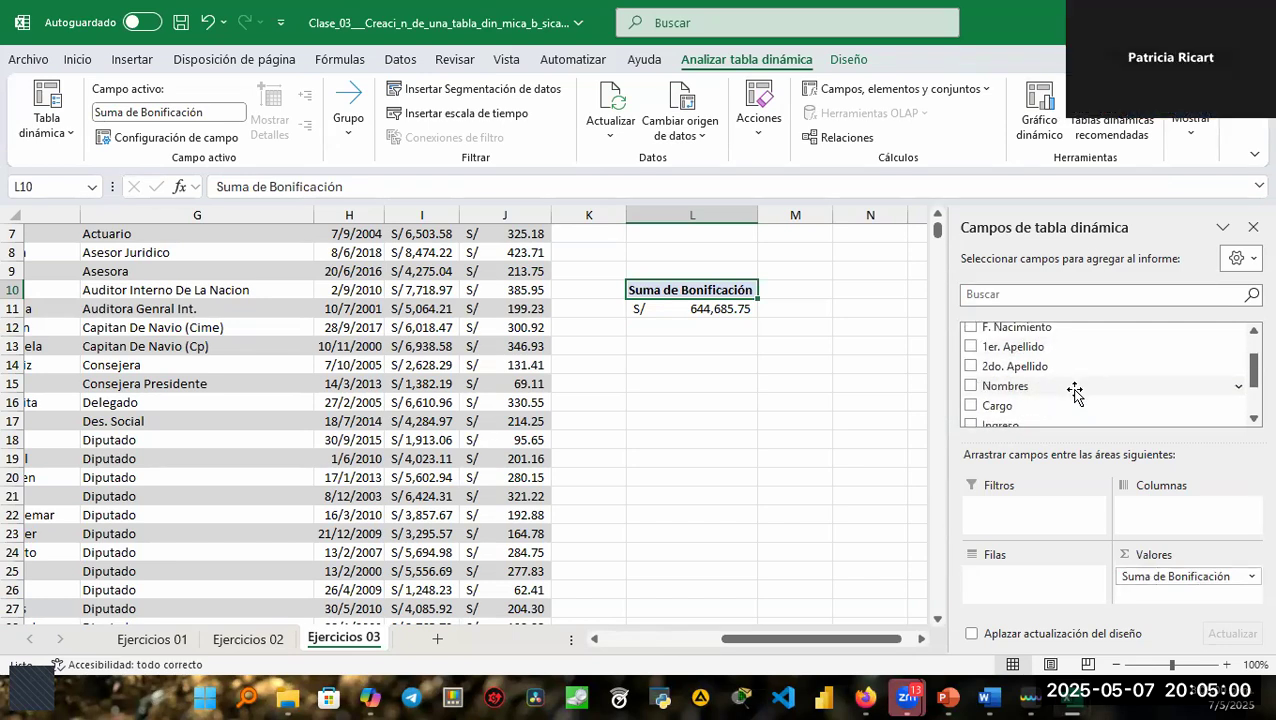
{"action": "scroll", "coordinate": [1074, 393], "scroll_direction": "down", "scroll_amount": 1}
{"action": "scroll", "coordinate": [1074, 393], "scroll_direction": "up", "scroll_amount": 1}
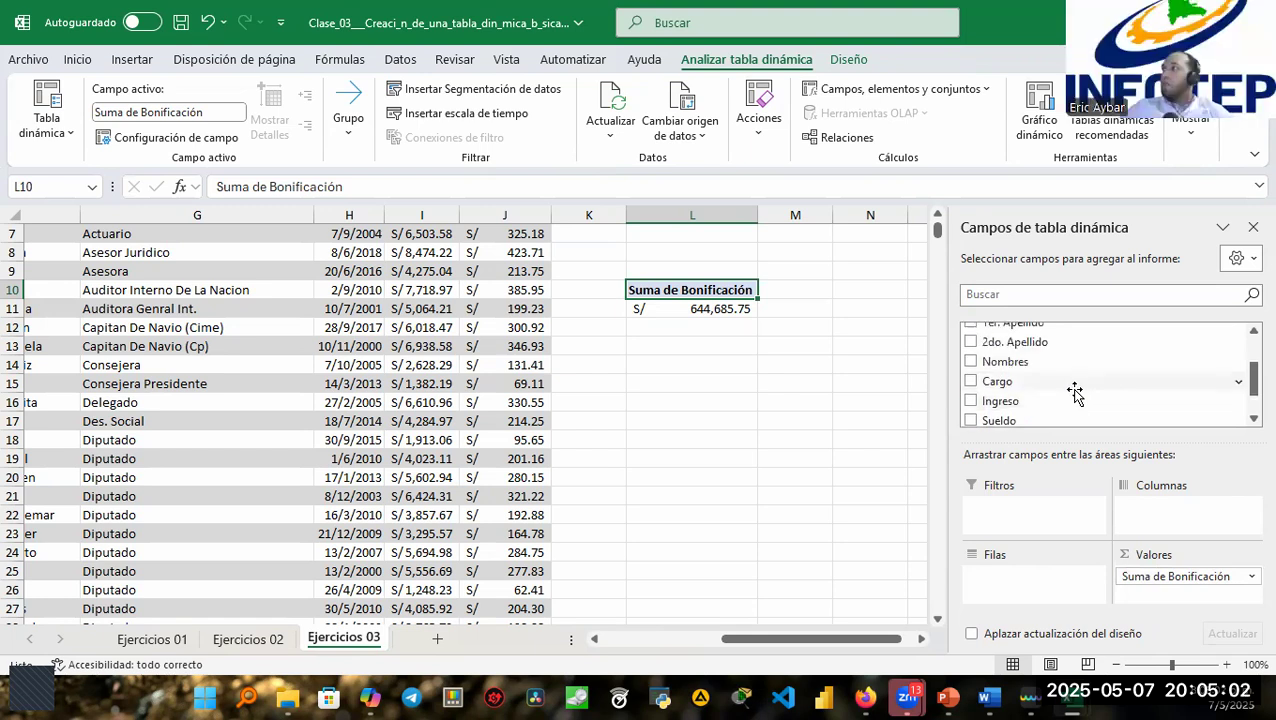
{"action": "left_click", "coordinate": [971, 401]}
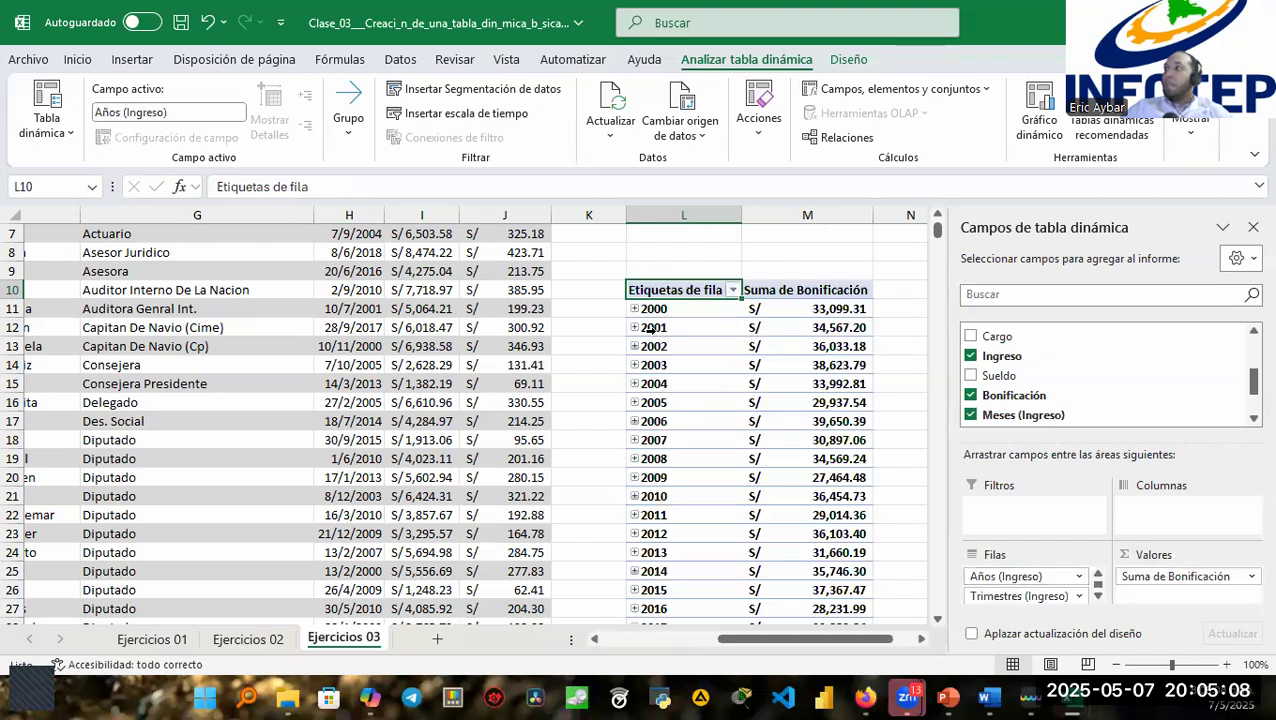
{"action": "scroll", "coordinate": [1018, 580], "scroll_direction": "down", "scroll_amount": 2}
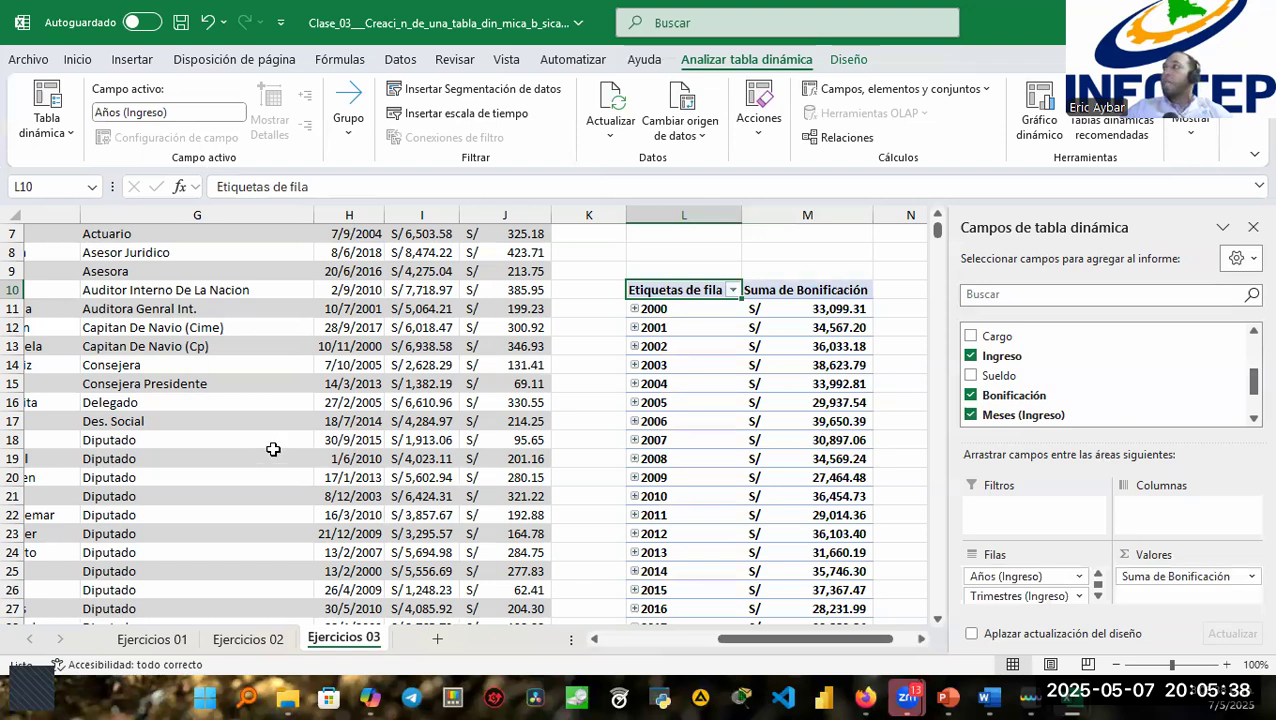
{"action": "left_click_drag", "start_coordinate": [994, 337], "coordinate": [1015, 508]}
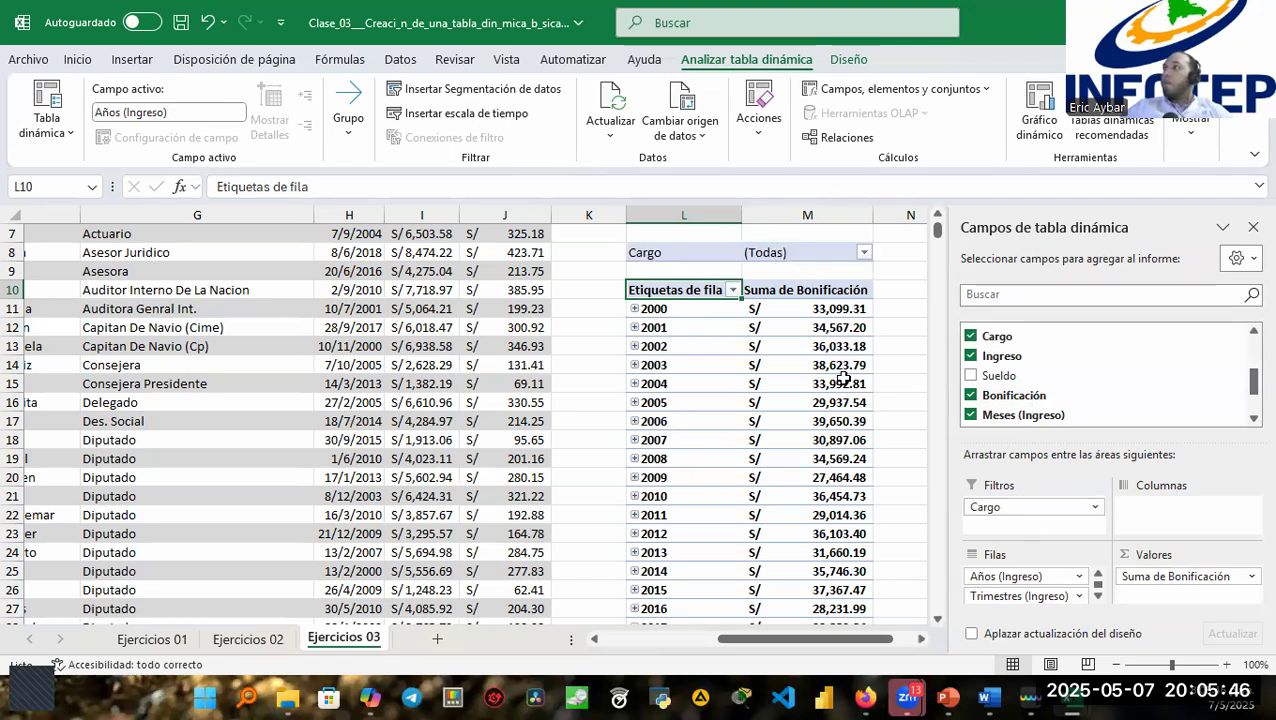
Enable multiple-item selection in the pivot table's Cargo report filter and clear all the selected positions.
{"action": "scroll", "coordinate": [843, 378], "scroll_direction": "down", "scroll_amount": 2}
{"action": "scroll", "coordinate": [845, 388], "scroll_direction": "up", "scroll_amount": 3}
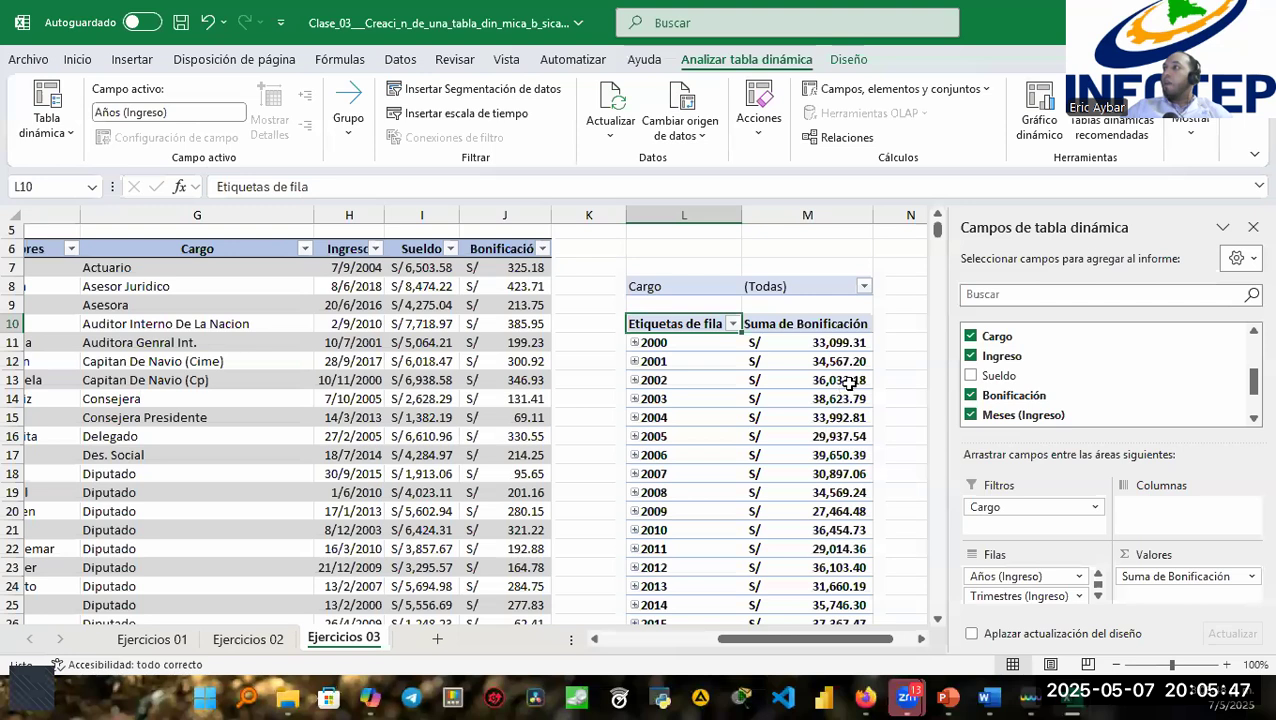
{"action": "scroll", "coordinate": [868, 317], "scroll_direction": "up", "scroll_amount": 1}
{"action": "left_click", "coordinate": [864, 309]}
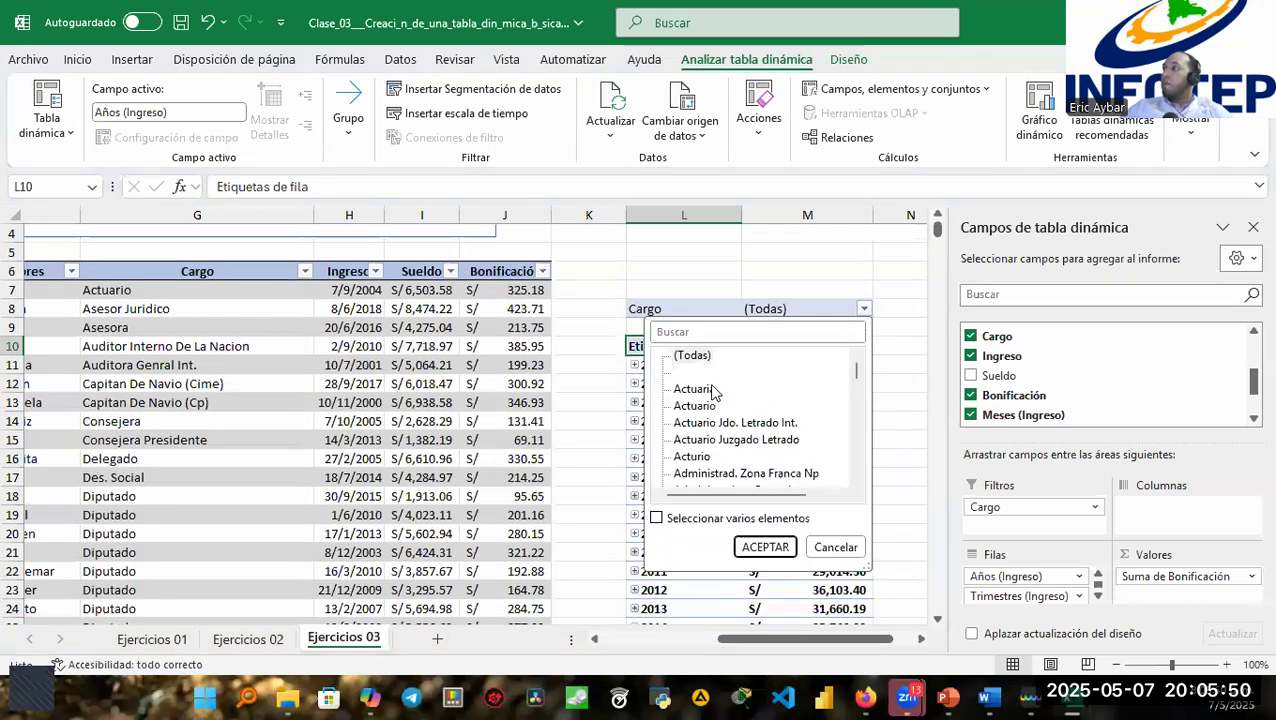
{"action": "left_click", "coordinate": [657, 519]}
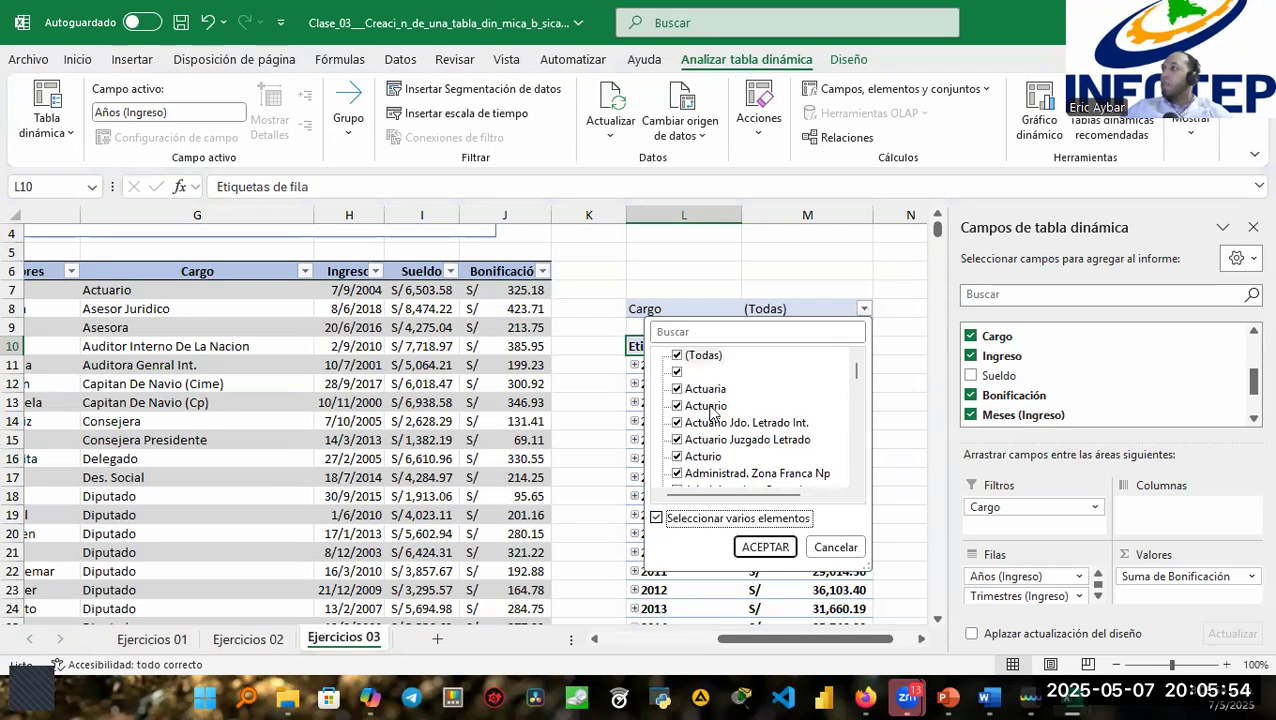
{"action": "scroll", "coordinate": [750, 440], "scroll_direction": "down", "scroll_amount": 3}
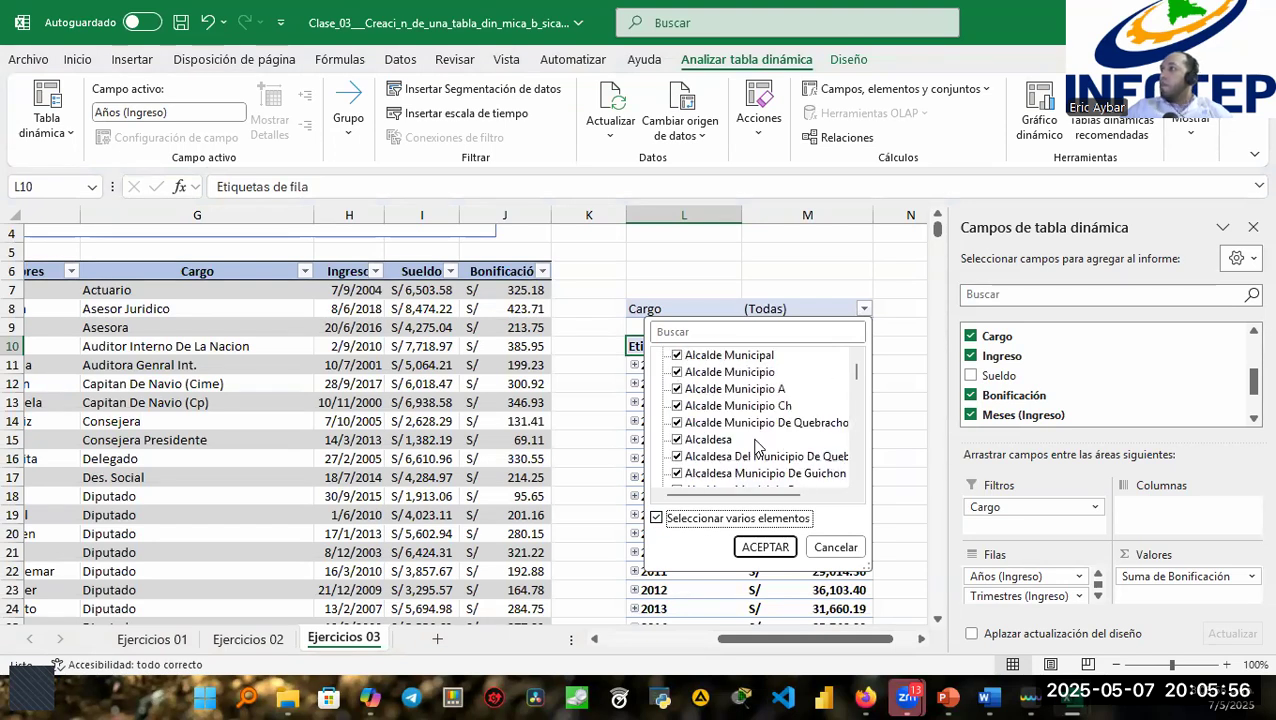
{"action": "scroll", "coordinate": [690, 412], "scroll_direction": "up", "scroll_amount": 3}
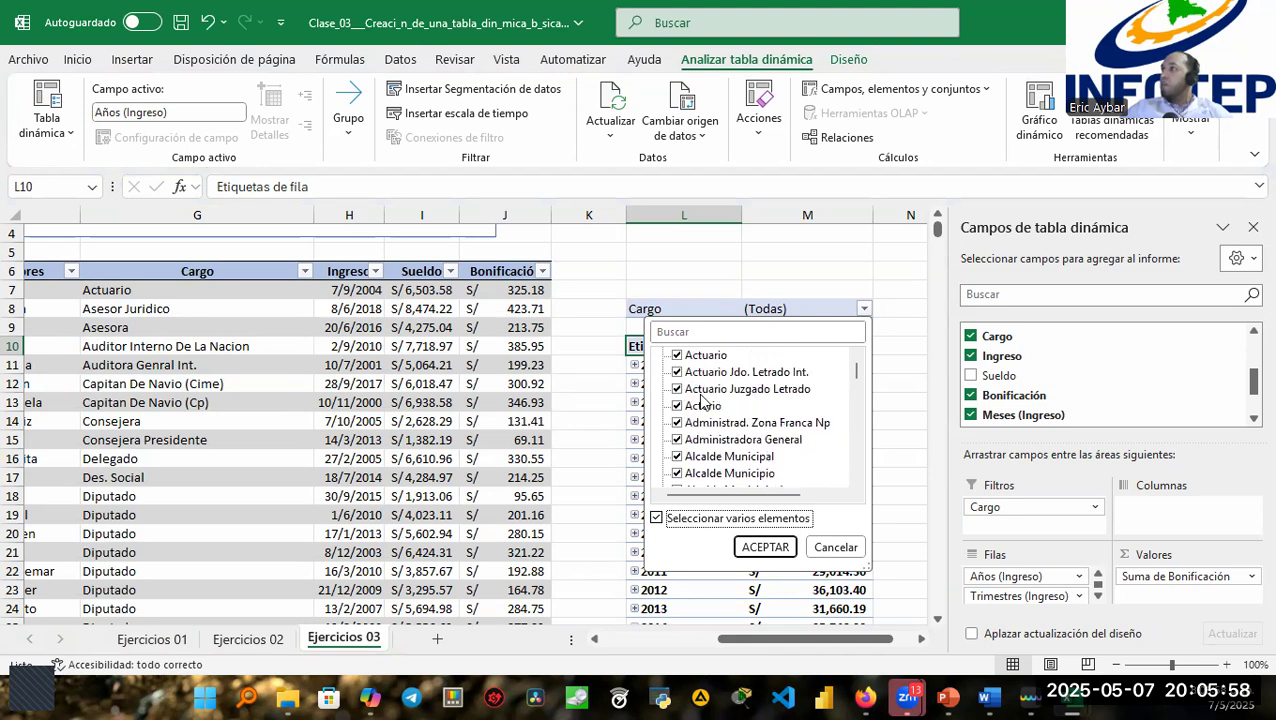
{"action": "left_click", "coordinate": [677, 356]}
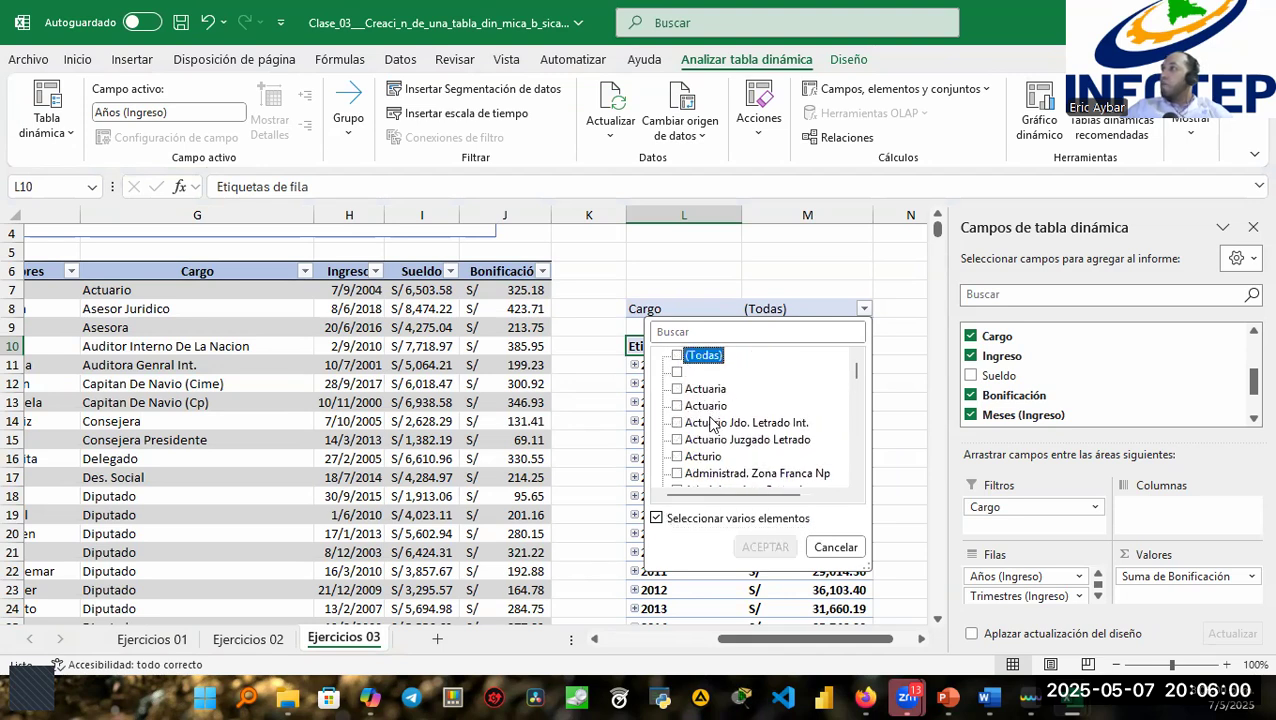
Filter the pivot table's Cargo field to Actuario Jdo. Letrado Int., Alcalde Municipal, Alcaldesa and Asesora.
{"action": "scroll", "coordinate": [699, 430], "scroll_direction": "down", "scroll_amount": 1}
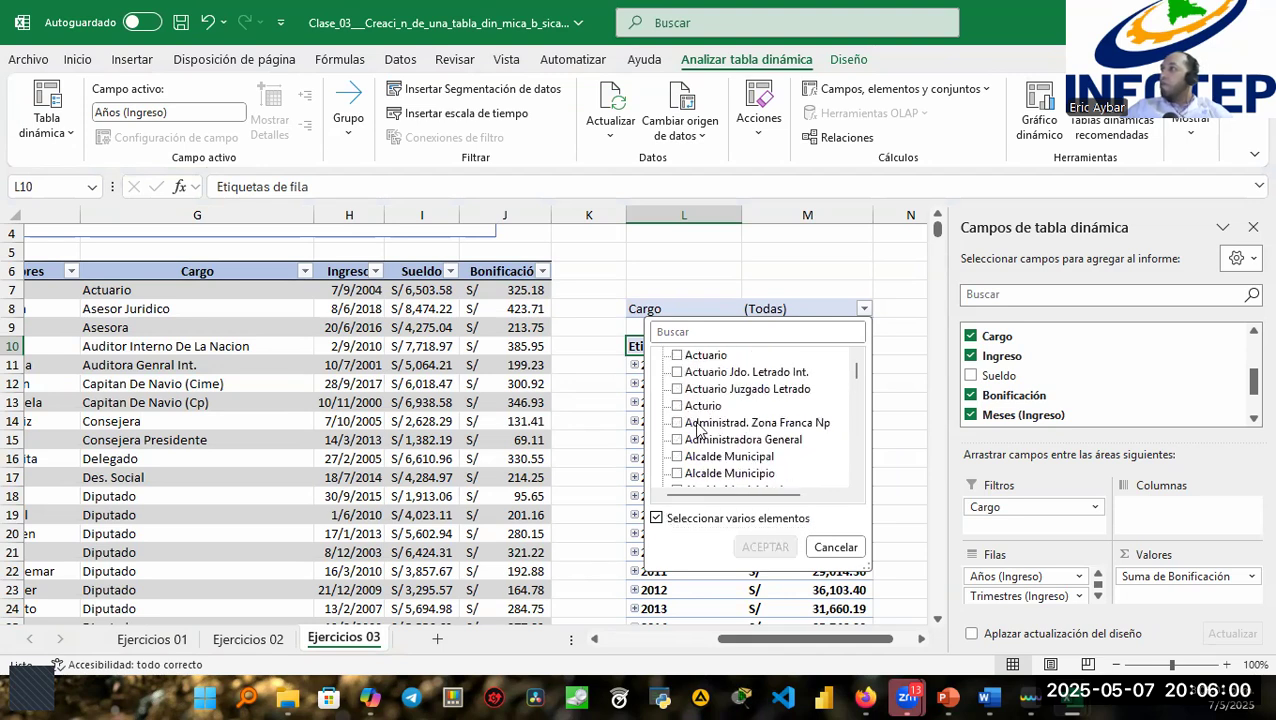
{"action": "left_click", "coordinate": [680, 374]}
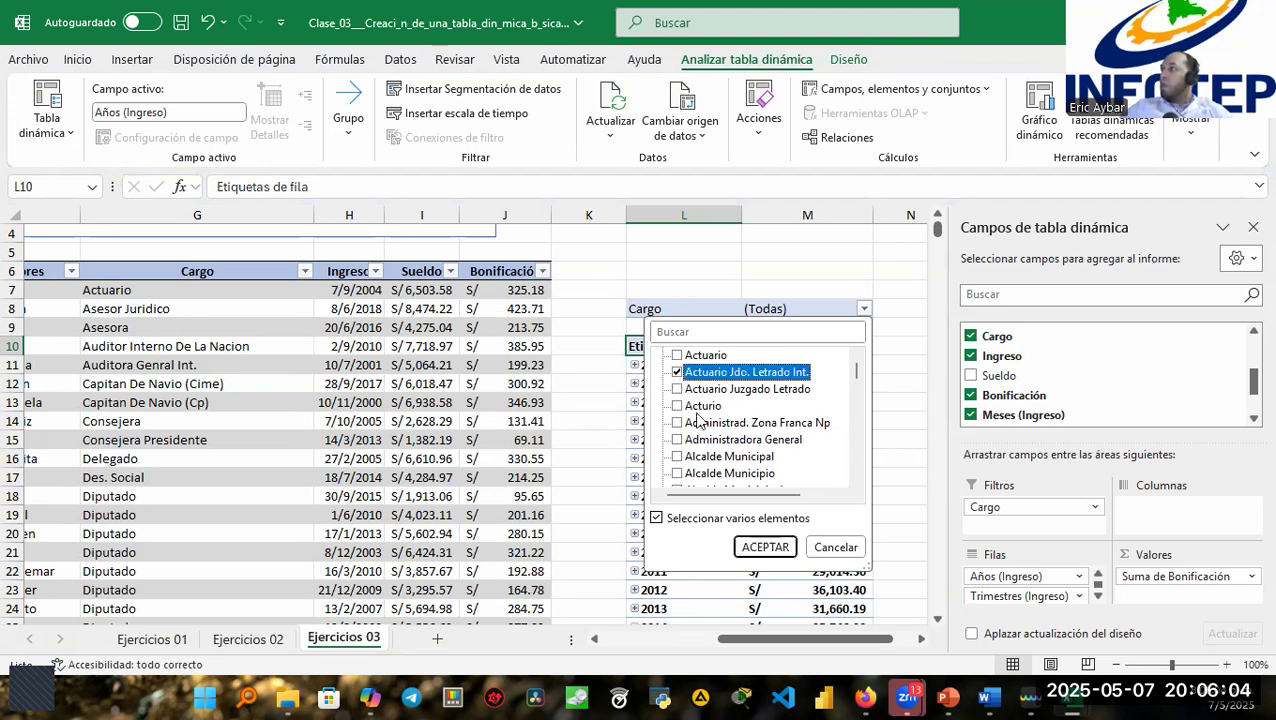
{"action": "left_click", "coordinate": [682, 458]}
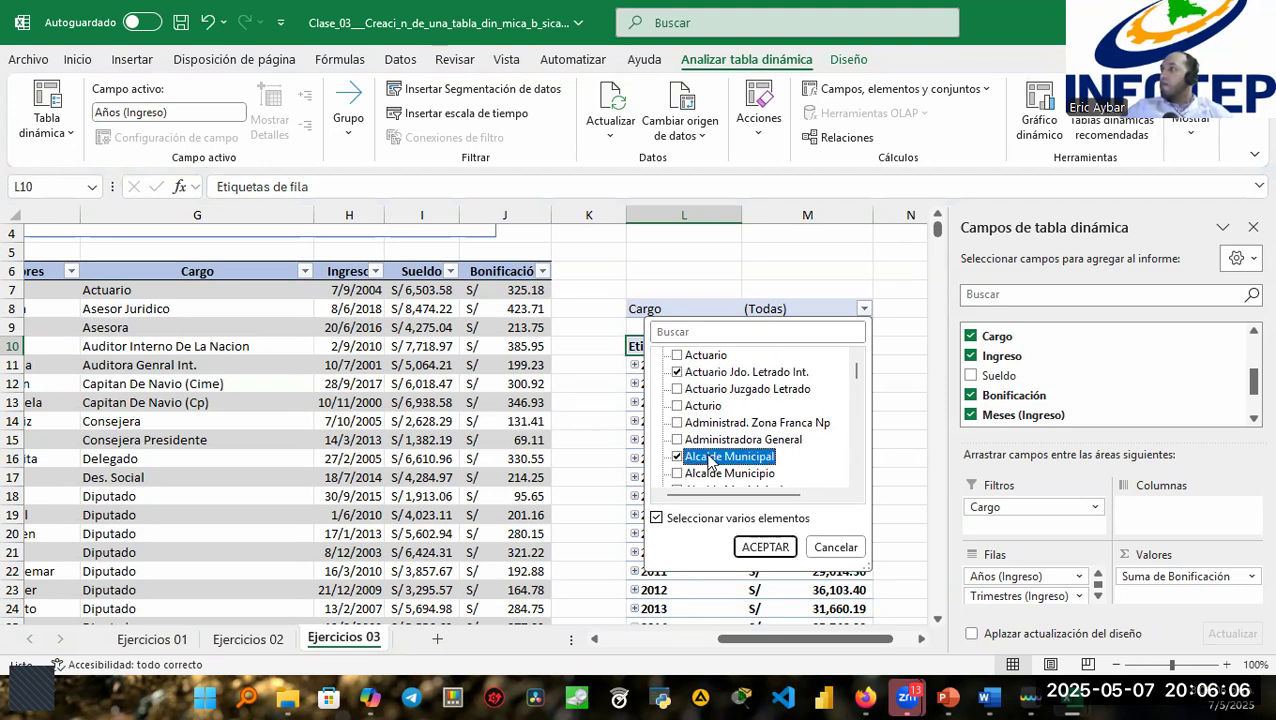
{"action": "scroll", "coordinate": [690, 462], "scroll_direction": "down", "scroll_amount": 1}
{"action": "scroll", "coordinate": [697, 465], "scroll_direction": "down", "scroll_amount": 1}
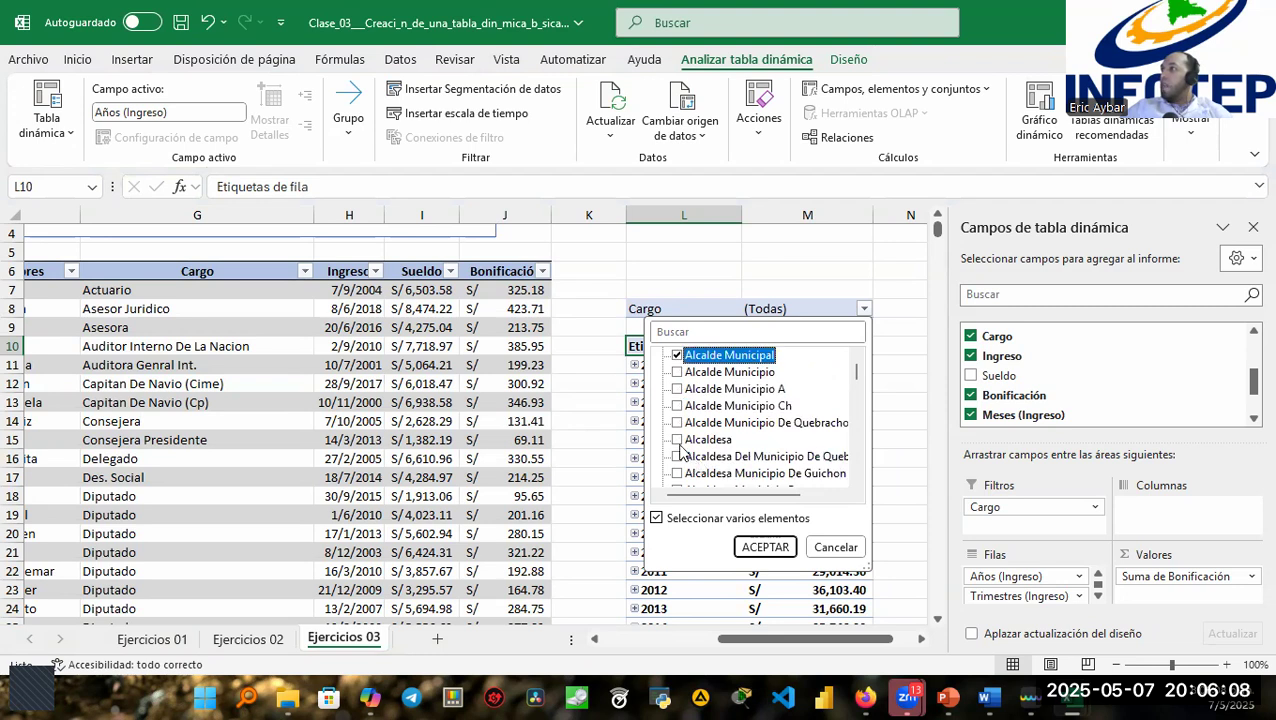
{"action": "left_click", "coordinate": [690, 440]}
{"action": "scroll", "coordinate": [728, 447], "scroll_direction": "down", "scroll_amount": 2}
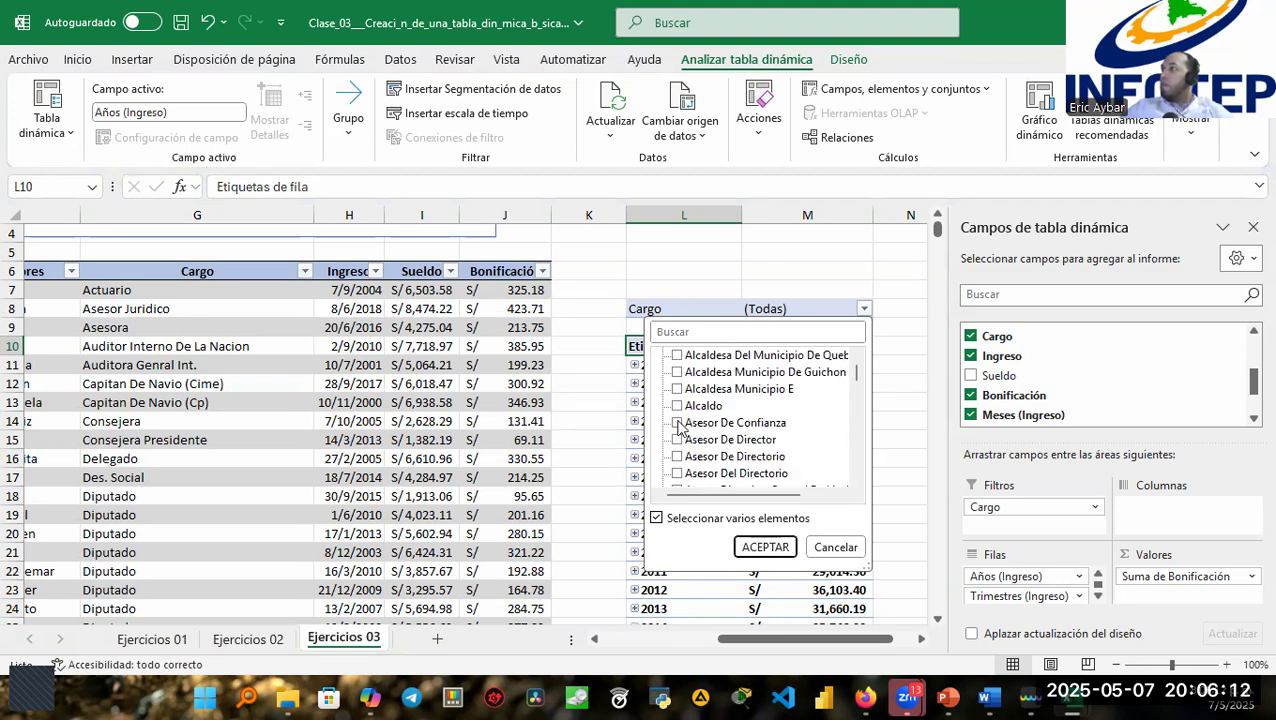
{"action": "scroll", "coordinate": [700, 460], "scroll_direction": "down", "scroll_amount": 3}
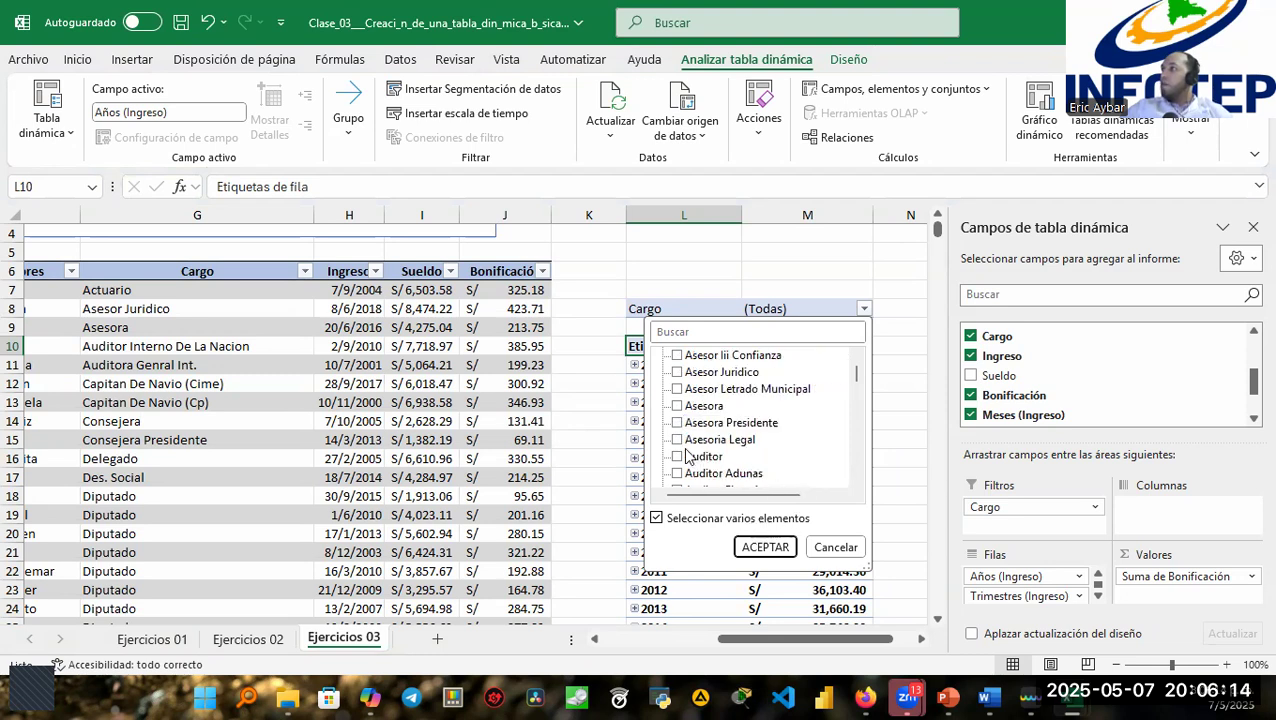
{"action": "left_click", "coordinate": [678, 406]}
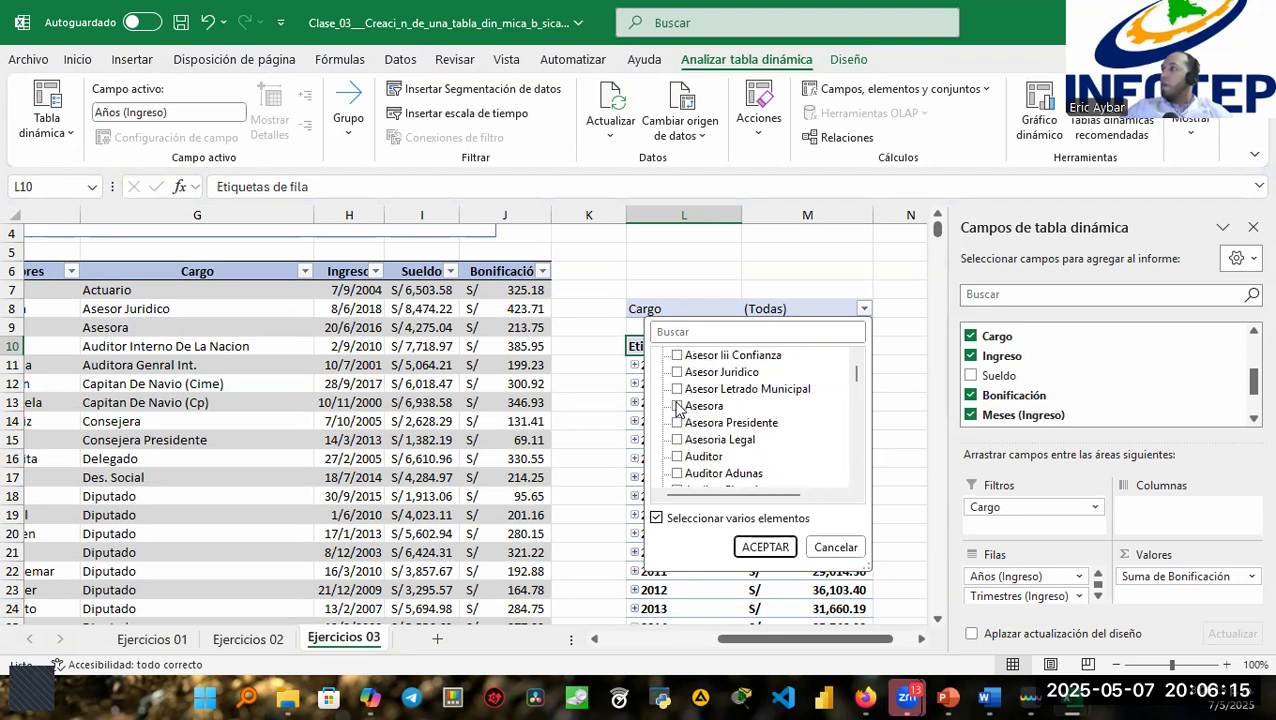
{"action": "left_click", "coordinate": [766, 548]}
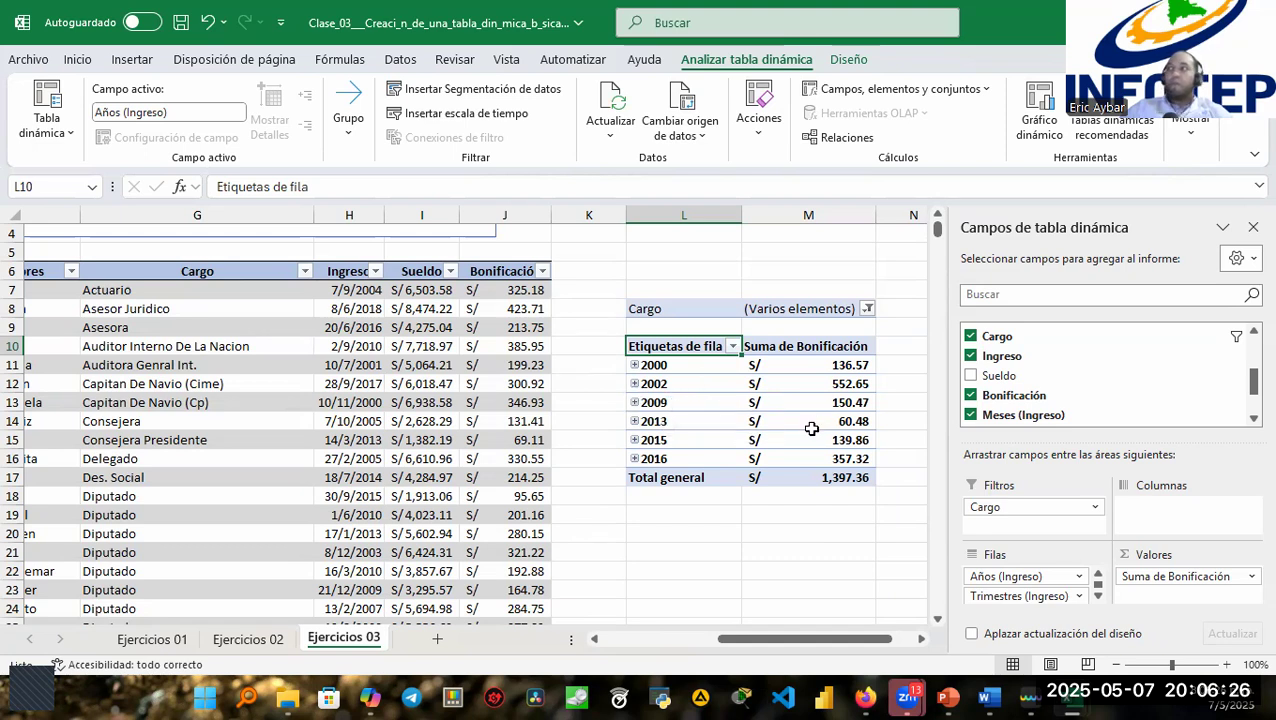
Insert a clustered column pivot chart from the filtered pivot table and move it off the table onto the source data.
{"action": "mouse_move", "coordinate": [810, 428]}
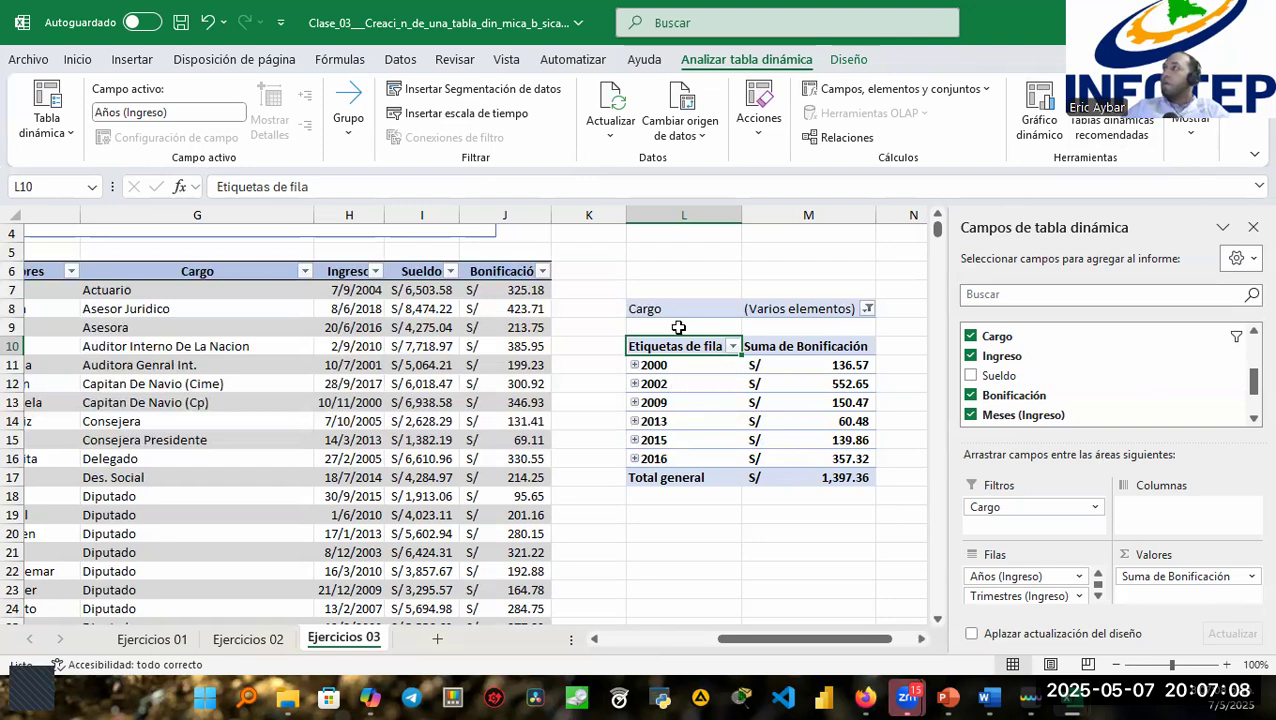
{"action": "left_click", "coordinate": [690, 383]}
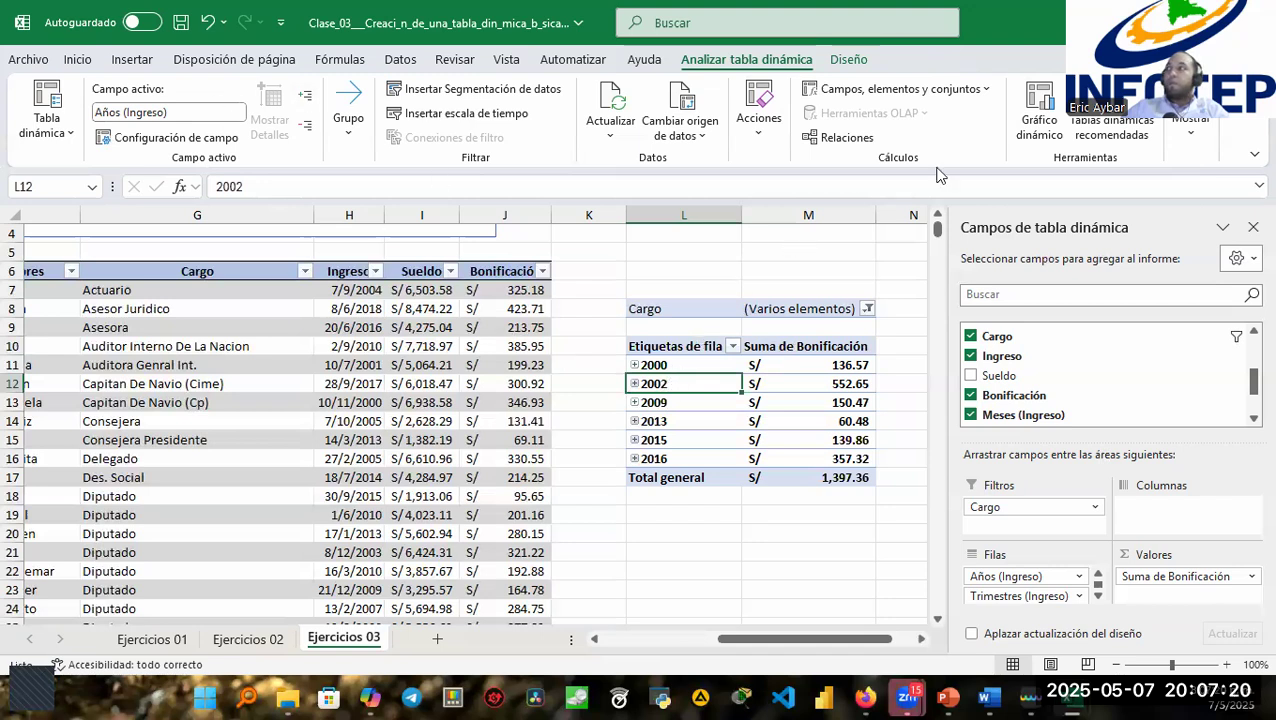
{"action": "left_click", "coordinate": [1040, 100]}
{"action": "mouse_move", "coordinate": [684, 298]}
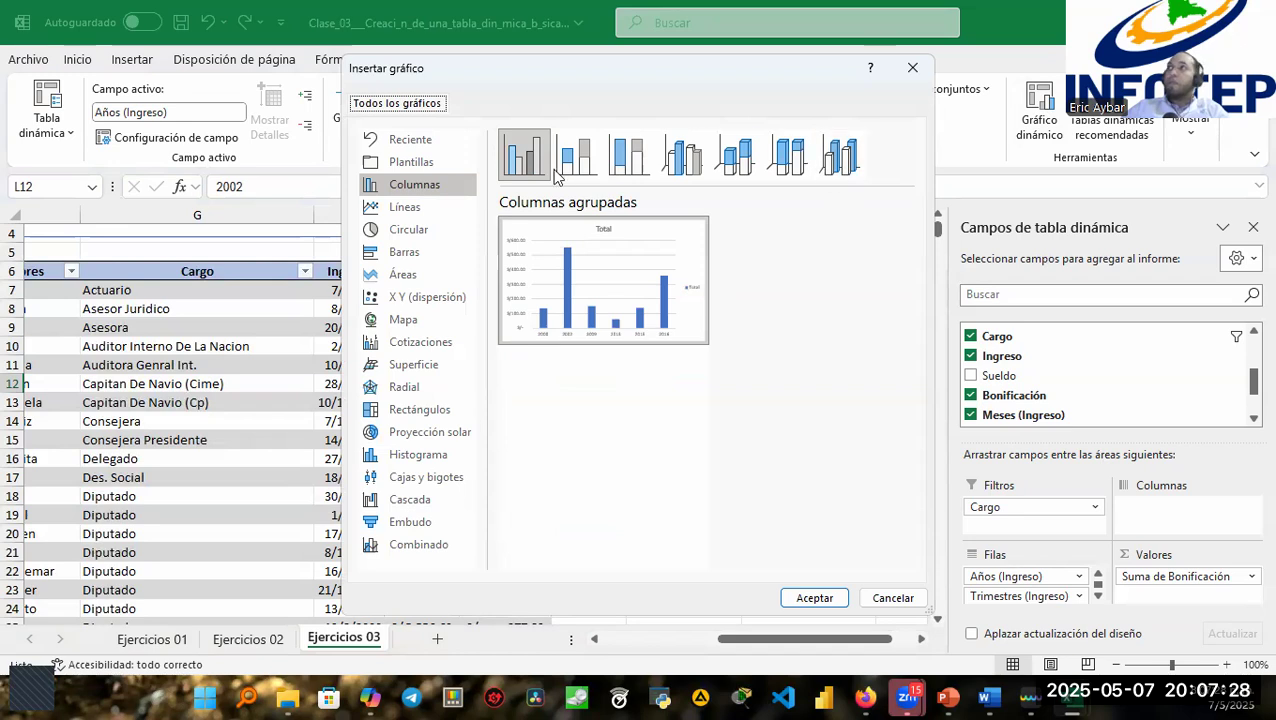
{"action": "left_click", "coordinate": [815, 598]}
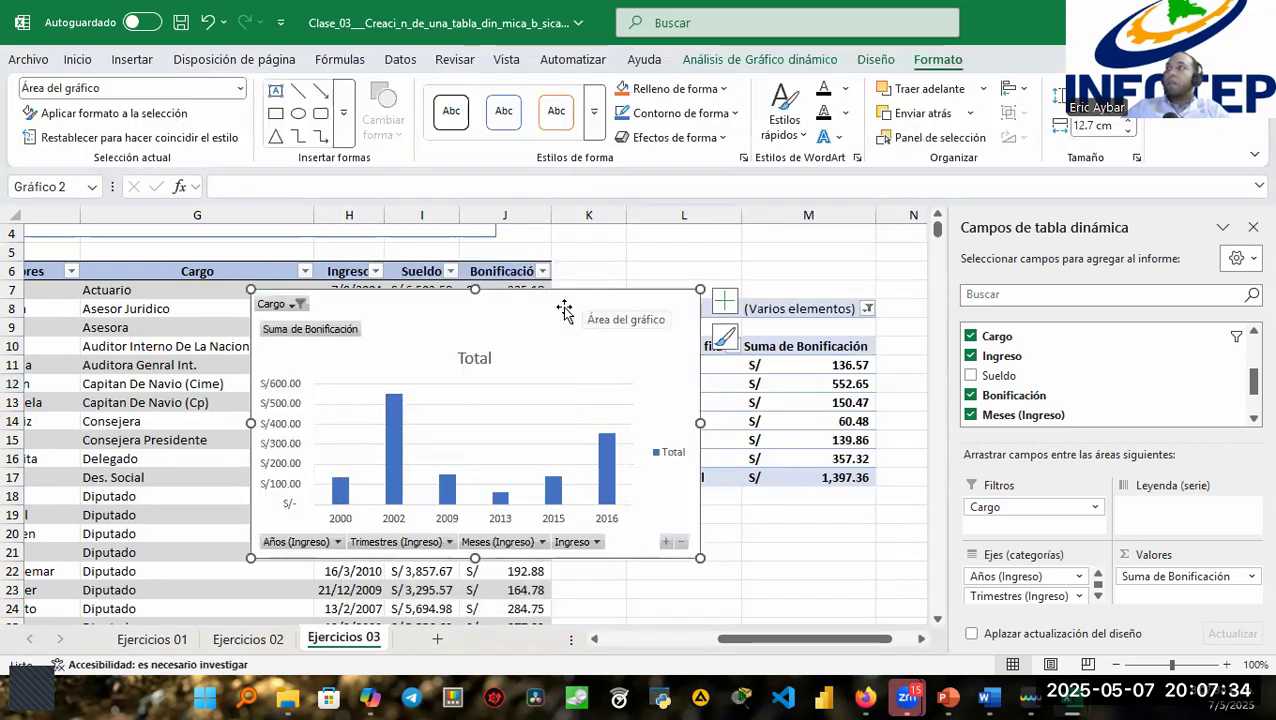
{"action": "left_click_drag", "start_coordinate": [589, 301], "coordinate": [452, 267]}
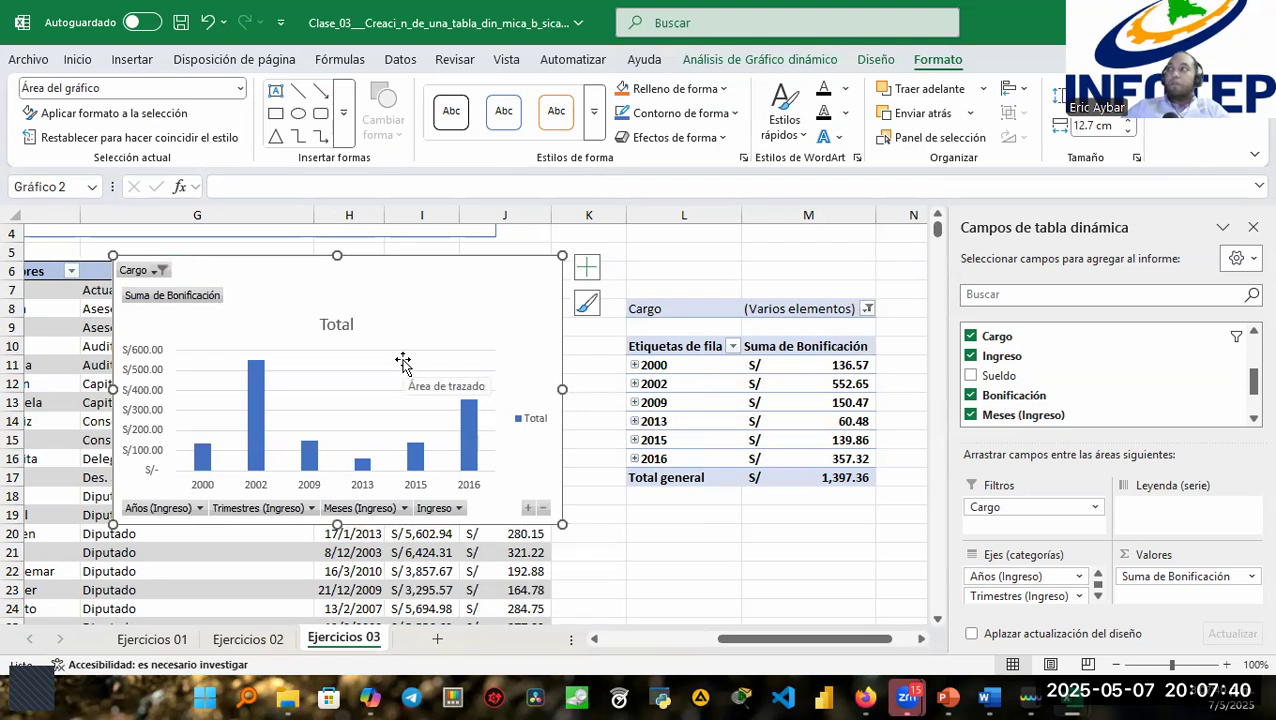
View the pivot chart's Cargo filter options without changing them and delete the chart.
{"action": "left_click", "coordinate": [162, 271]}
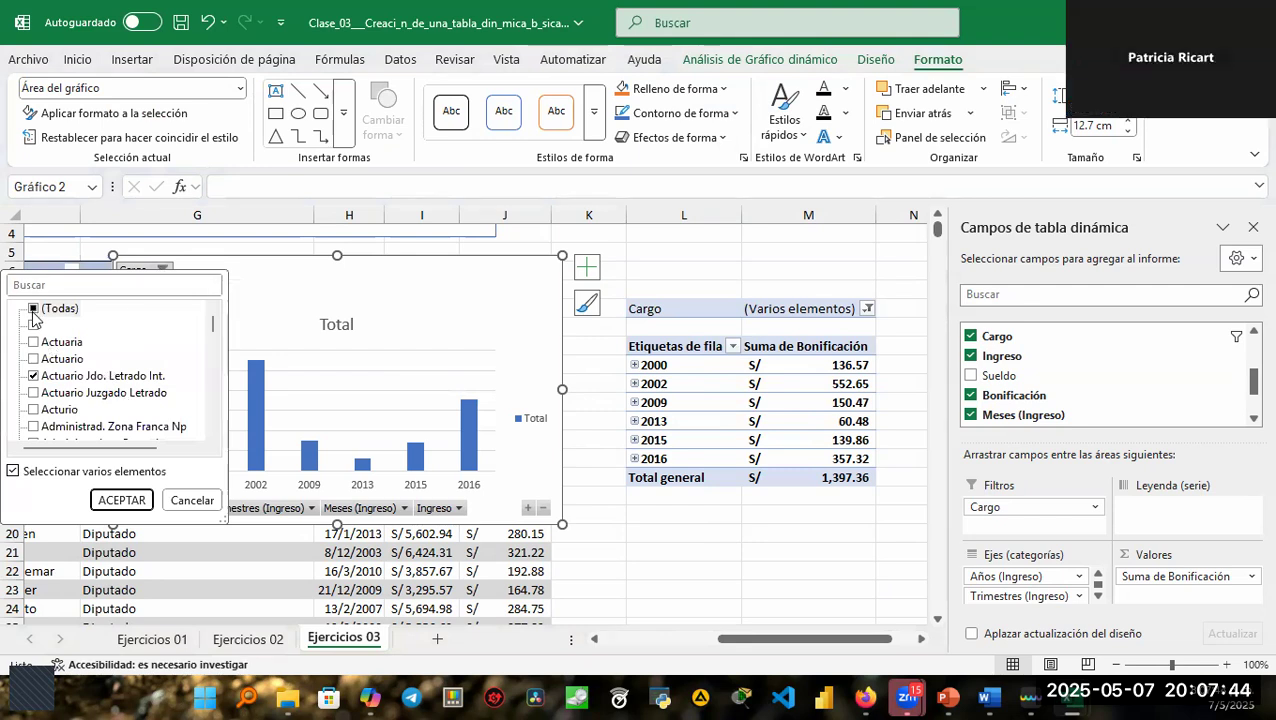
{"action": "key", "text": "Escape"}
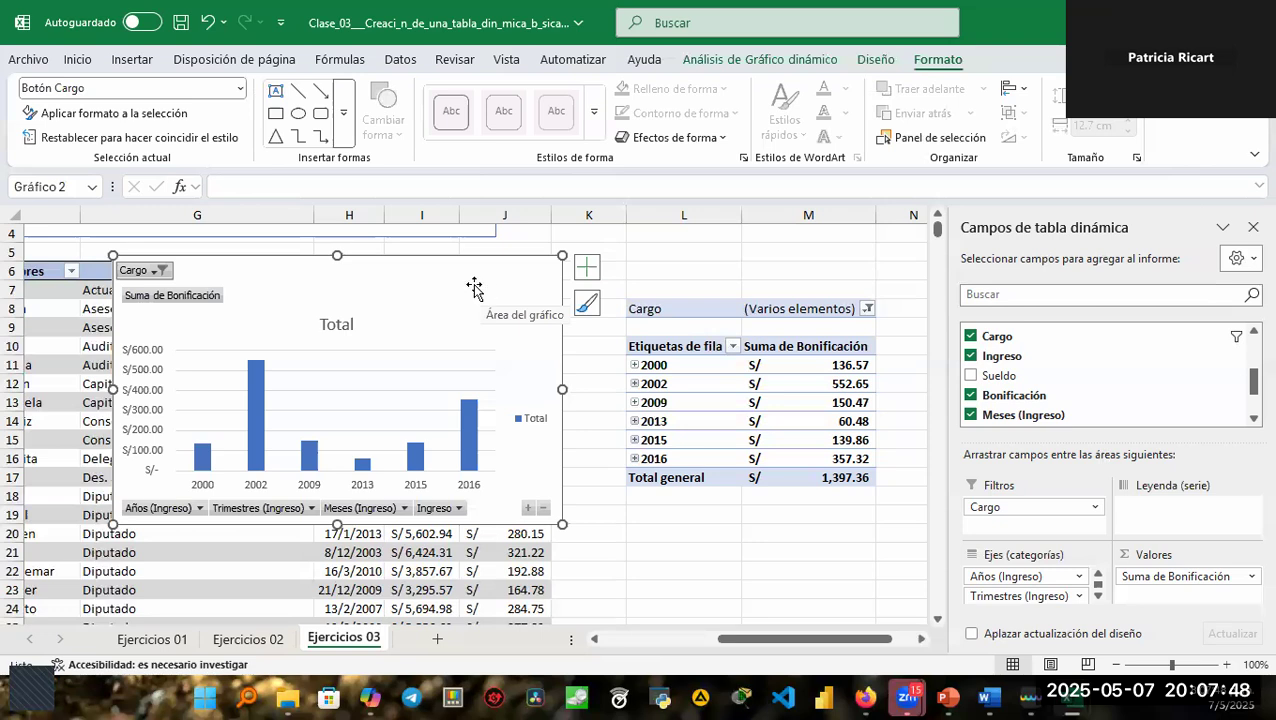
{"action": "left_click", "coordinate": [473, 288]}
{"action": "key", "text": "Delete"}
Create a clustered column pivot chart from the Bonificación values and position it beside the pivot table, over the source data.
{"action": "left_click", "coordinate": [683, 388]}
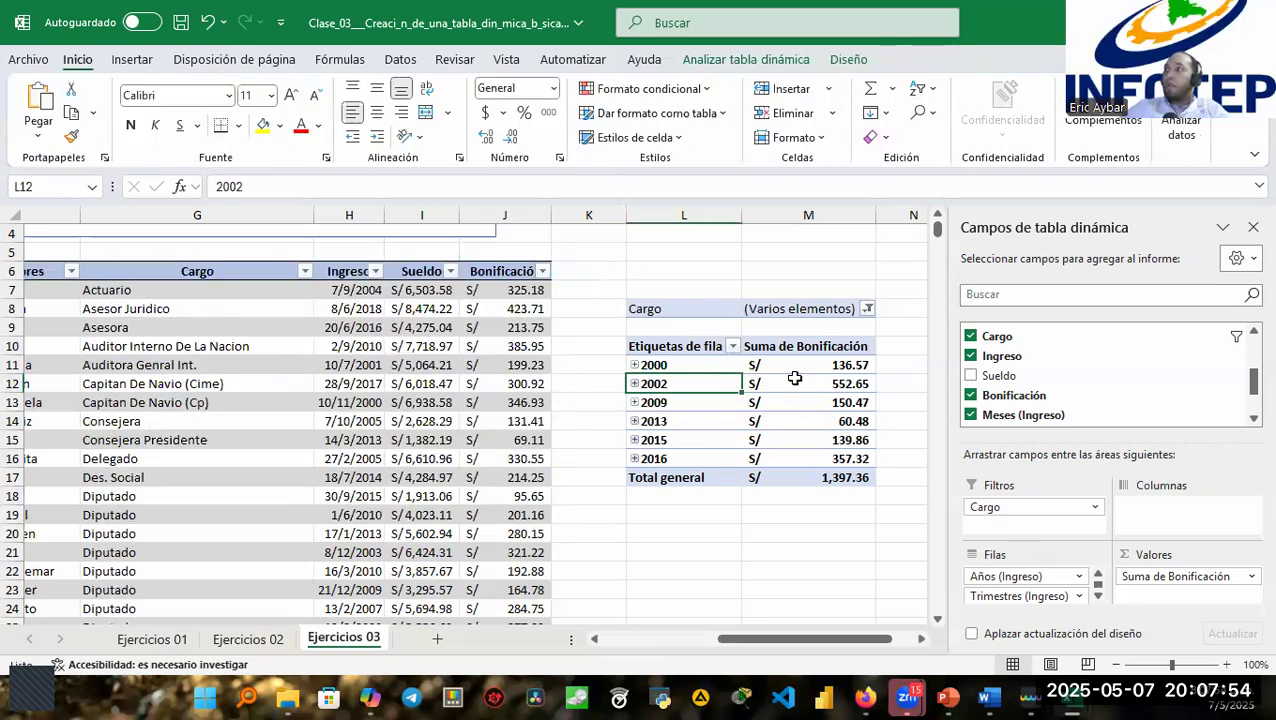
{"action": "key", "text": "Right"}
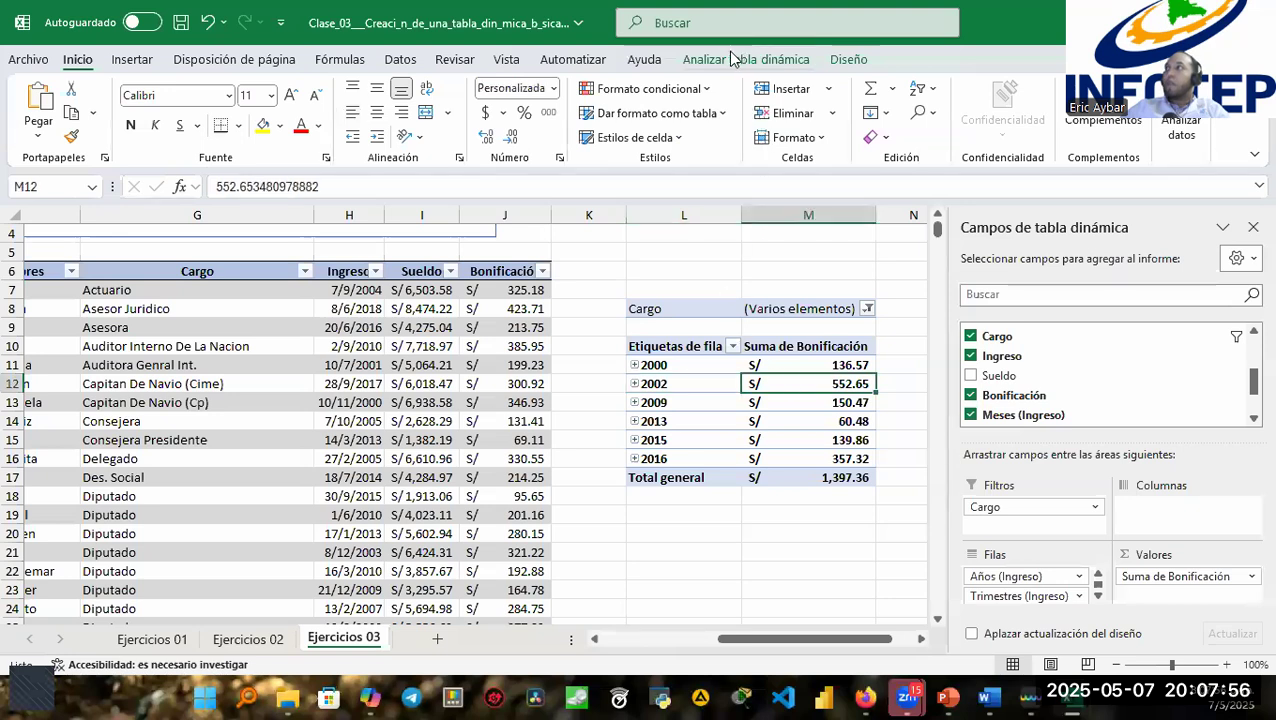
{"action": "left_click", "coordinate": [740, 60]}
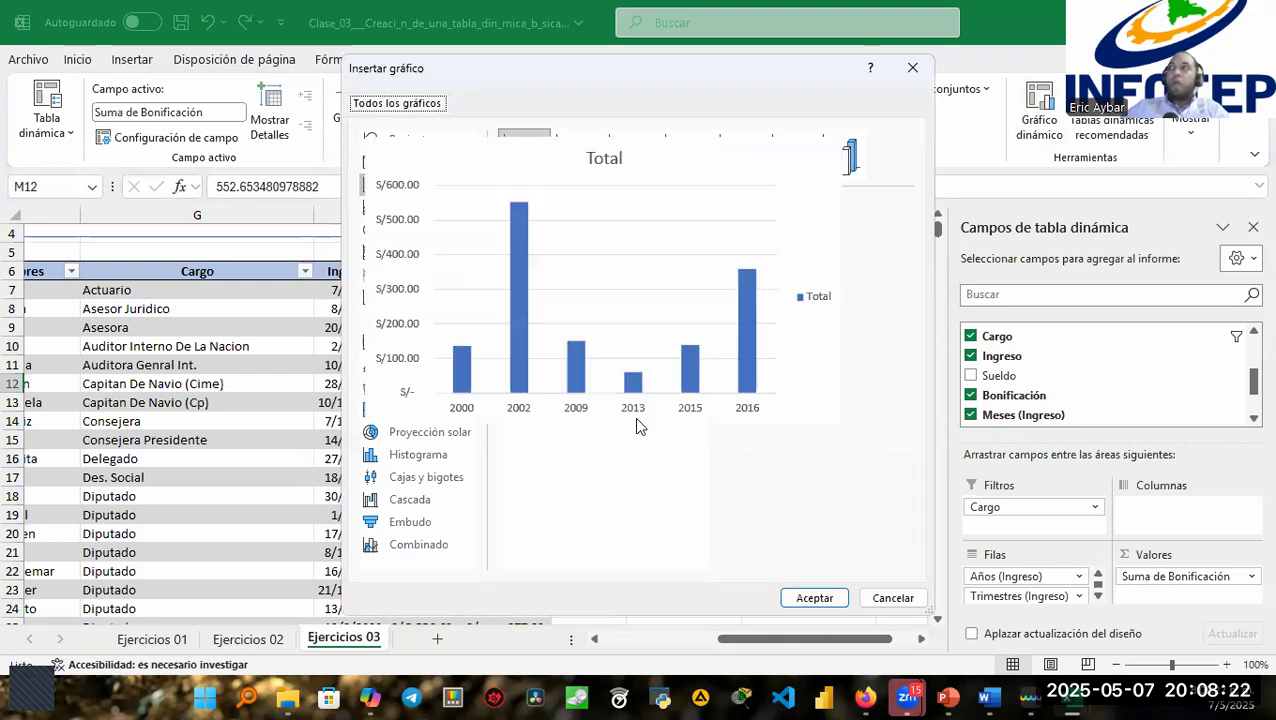
{"action": "left_click", "coordinate": [815, 598]}
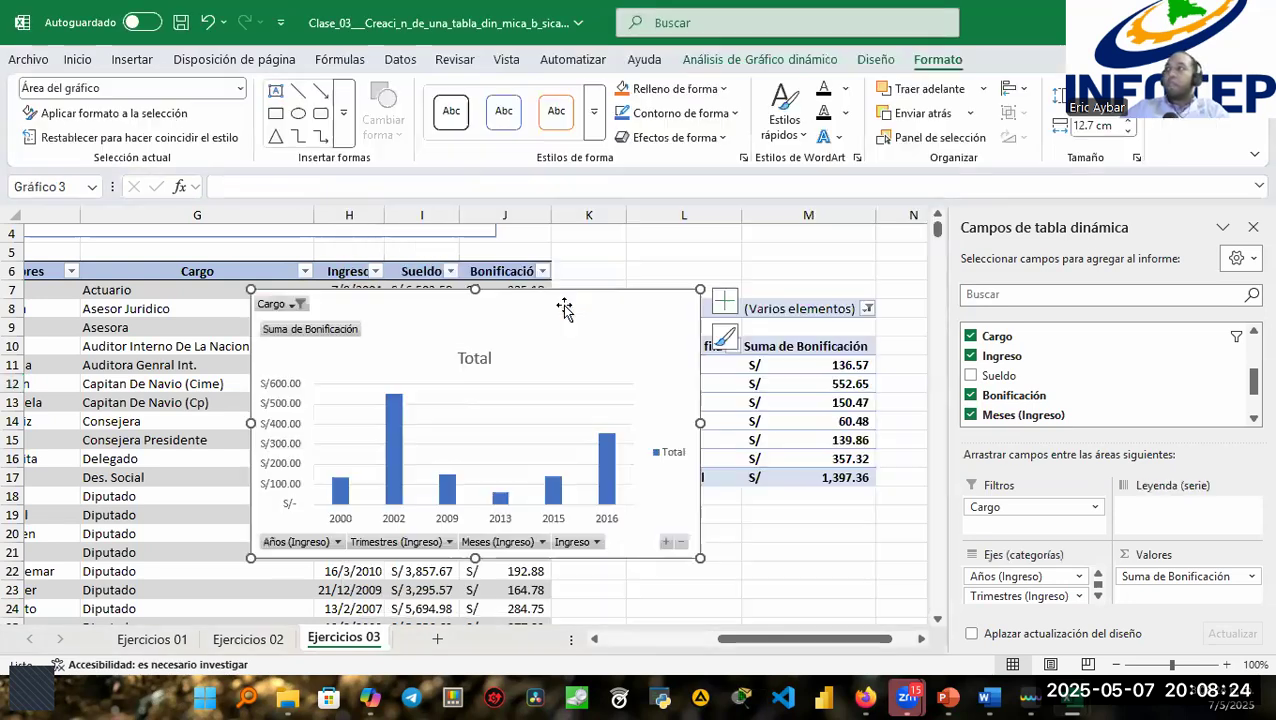
{"action": "mouse_move", "coordinate": [430, 294]}
{"action": "left_mouse_down"}
{"action": "mouse_move", "coordinate": [373, 279]}
{"action": "mouse_move", "coordinate": [412, 277]}
{"action": "left_mouse_up"}
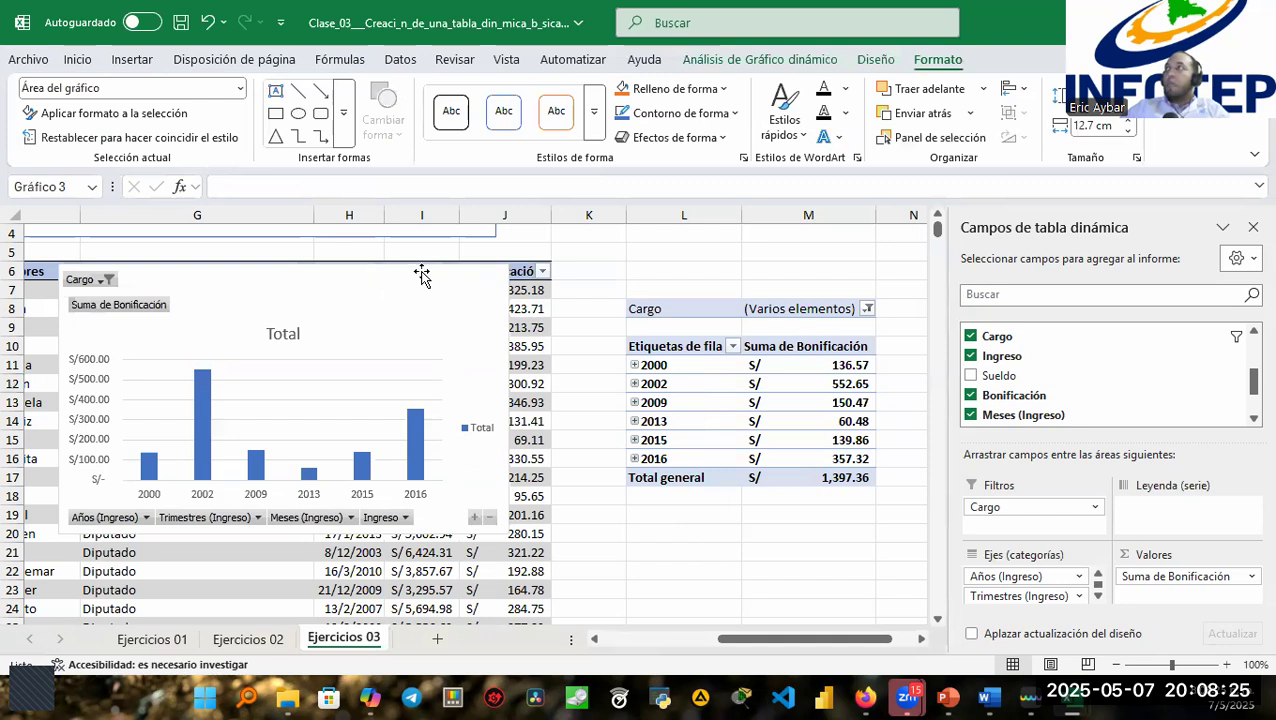
Apply the chart style with a patterned plot area and data labels to the pivot chart.
{"action": "left_click", "coordinate": [862, 61]}
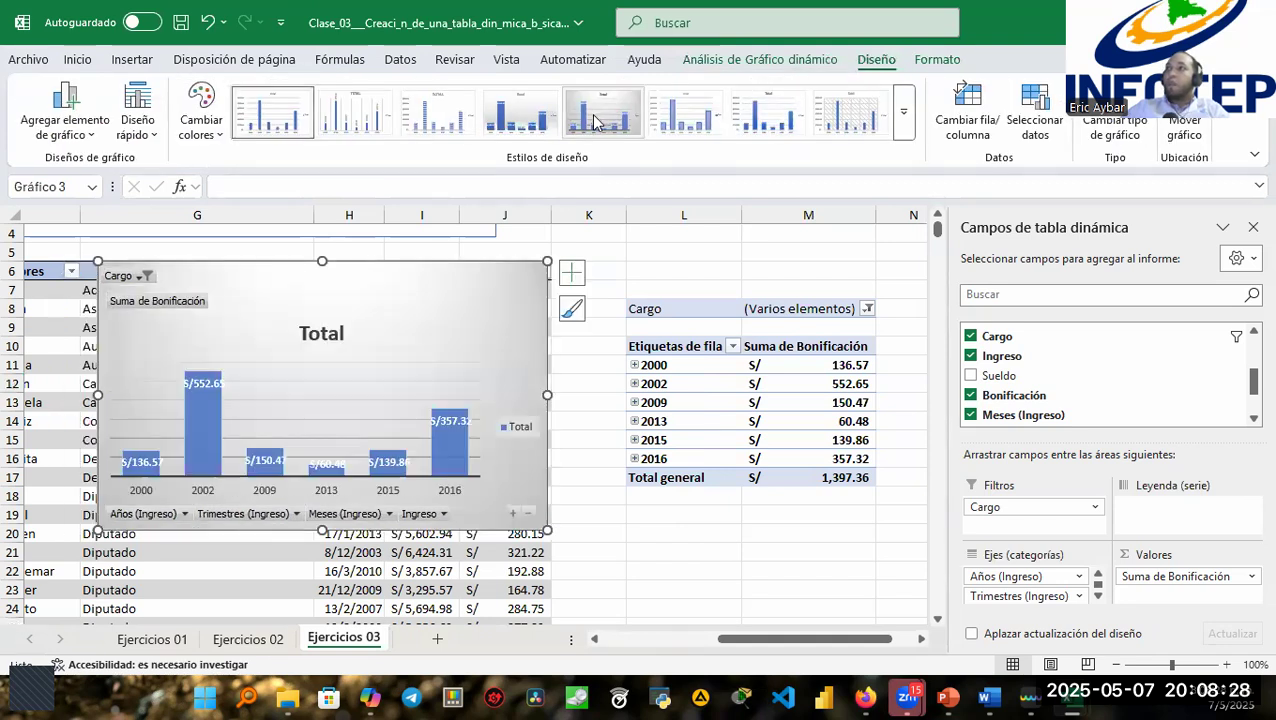
{"action": "left_click", "coordinate": [847, 120]}
{"action": "left_click", "coordinate": [930, 60]}
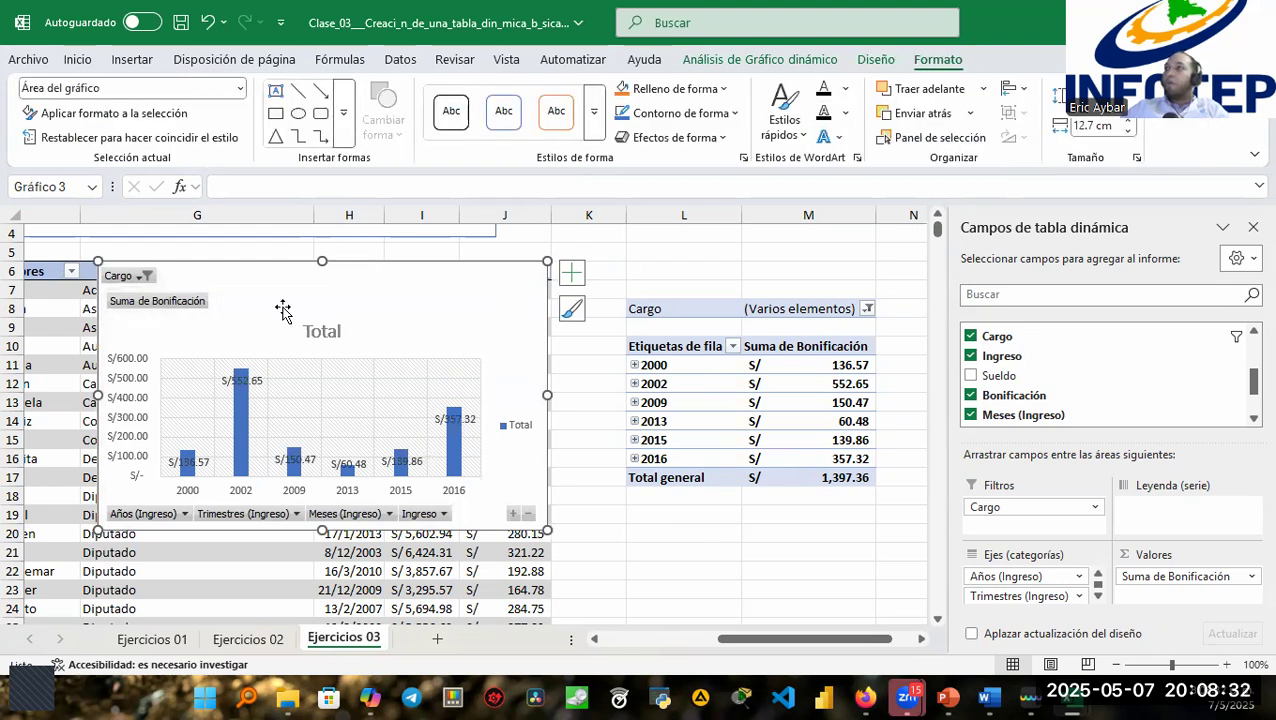
In the chart's Cargo filter, include Actuario and exclude Actuario Jdo. Letrado Int., applying the new selection.
{"action": "left_click", "coordinate": [141, 276]}
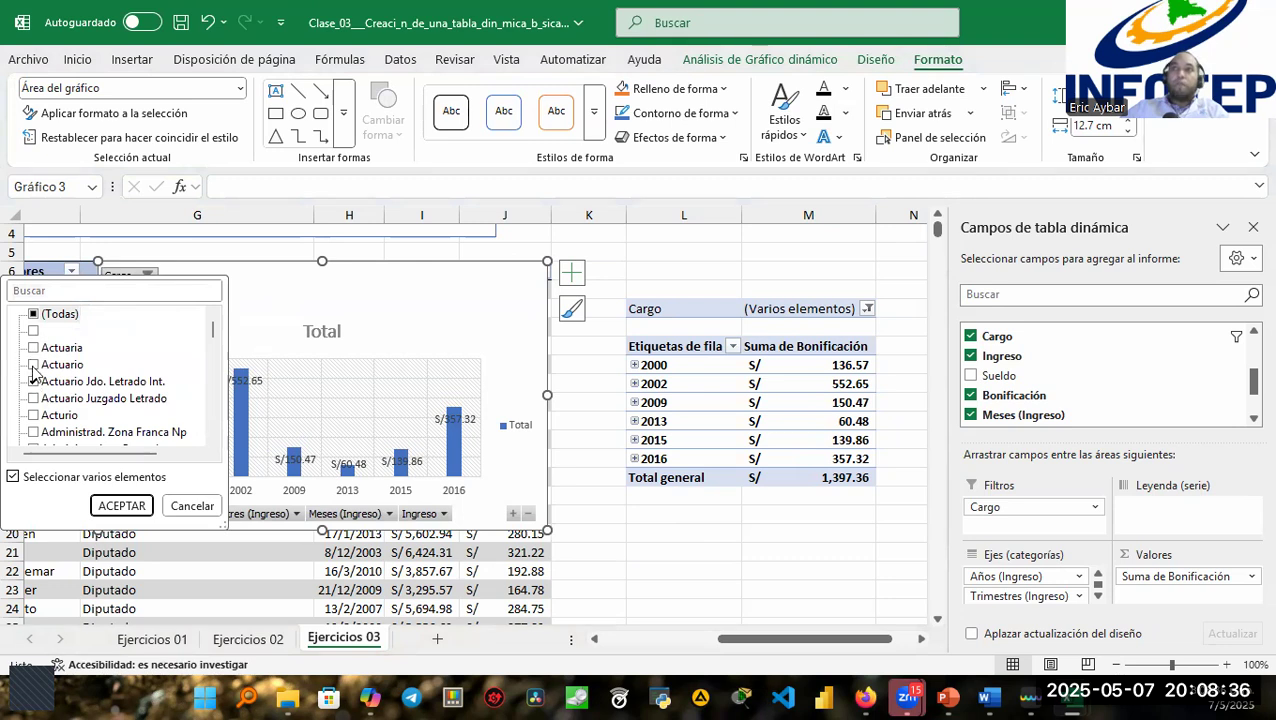
{"action": "left_click", "coordinate": [34, 331]}
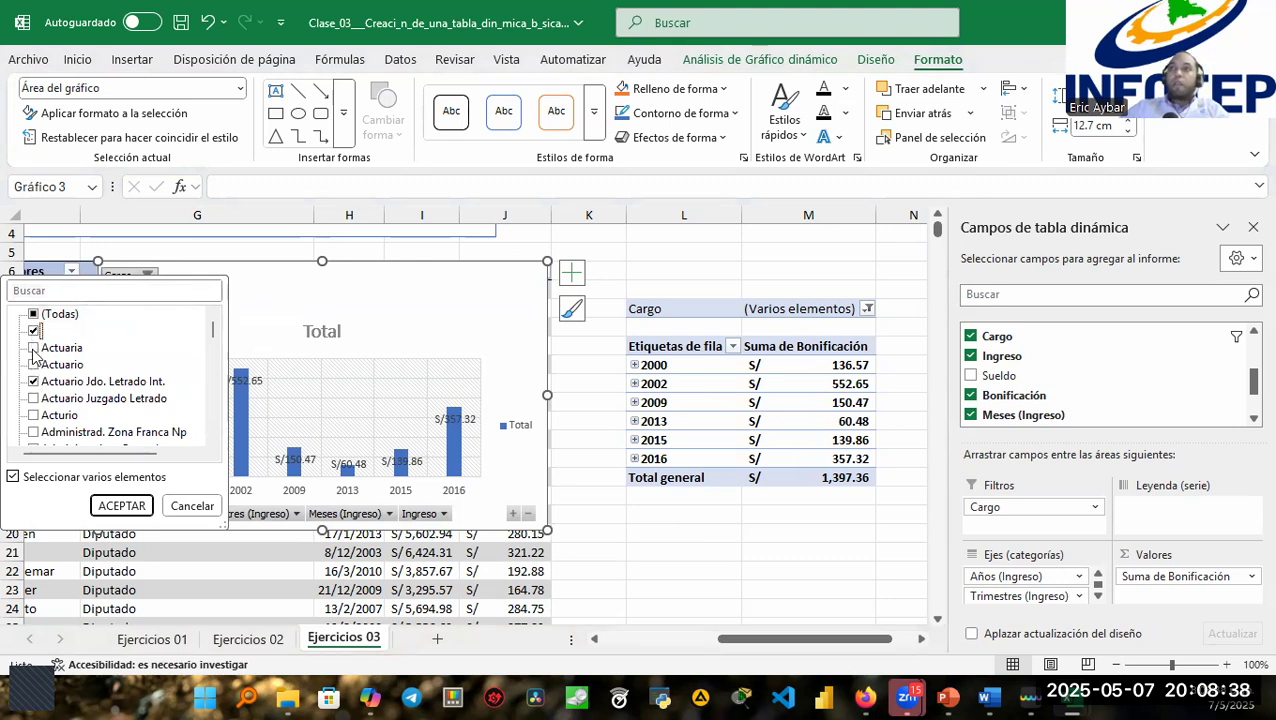
{"action": "left_click", "coordinate": [34, 331]}
{"action": "left_click", "coordinate": [34, 364]}
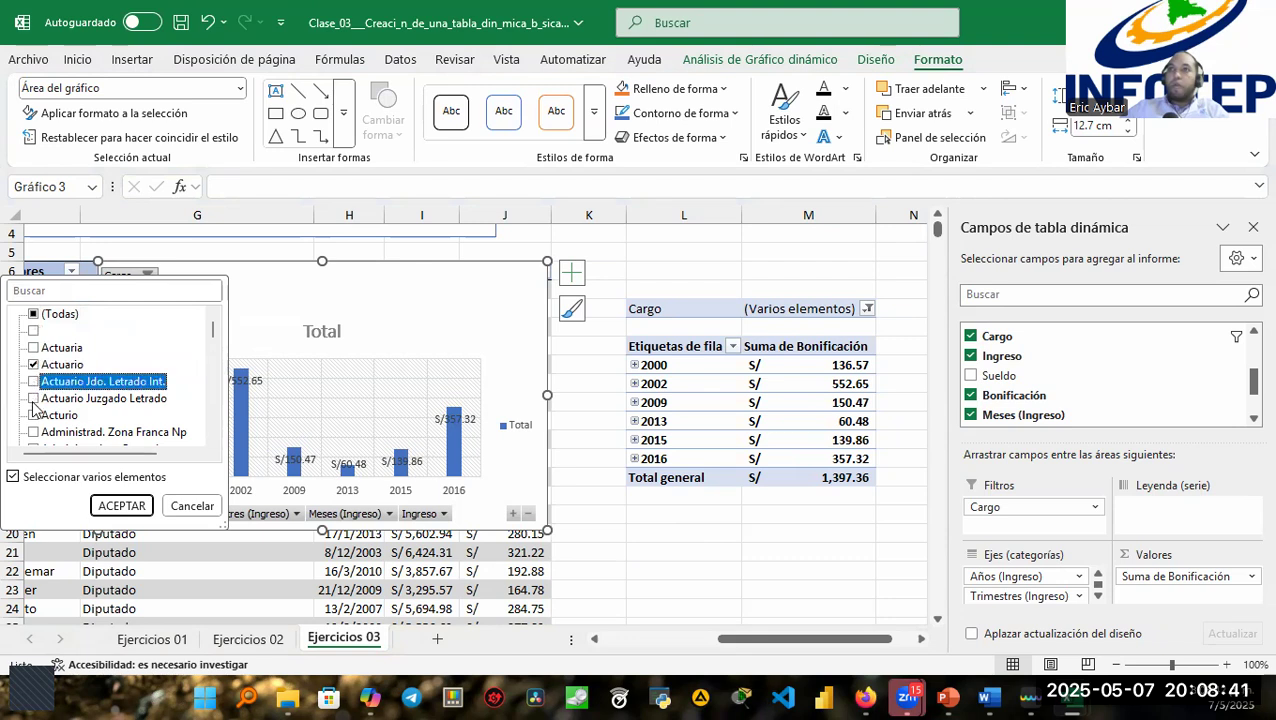
{"action": "left_click", "coordinate": [121, 505]}
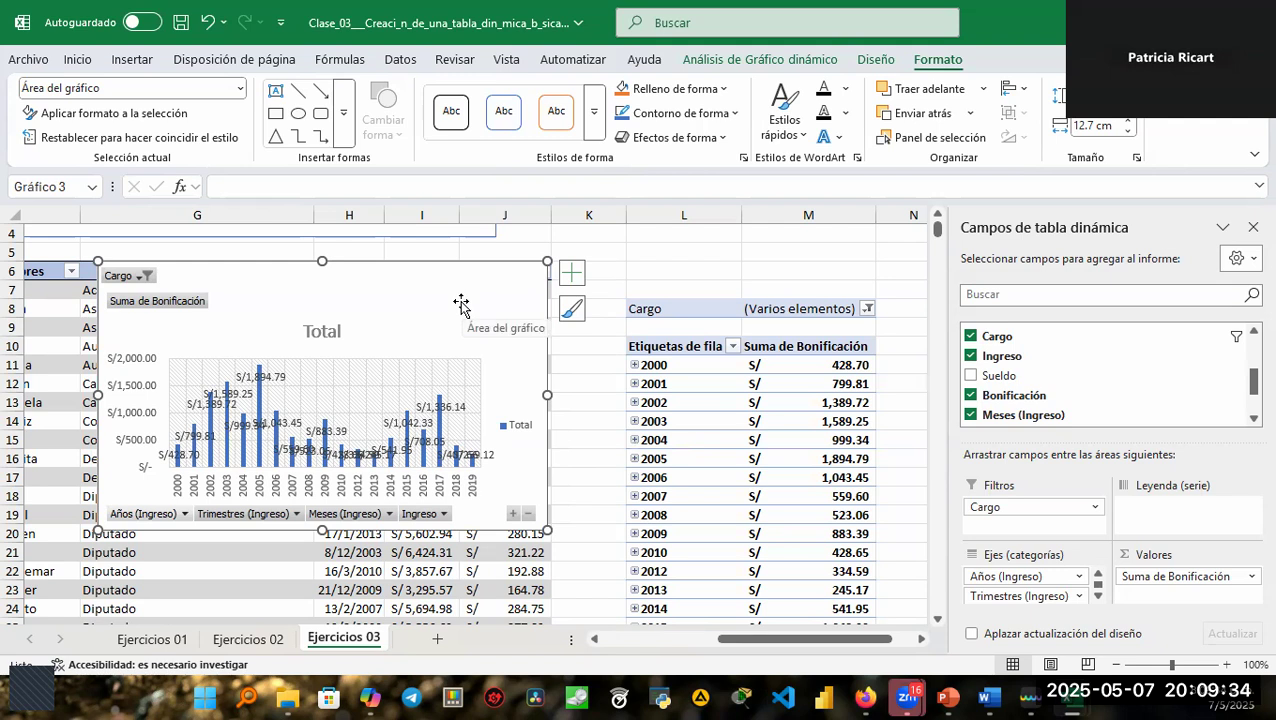
Change the pivot chart's type to Circular (pie) and enlarge the chart to reach column M and row 23.
{"action": "left_click", "coordinate": [875, 66]}
{"action": "left_click", "coordinate": [906, 136]}
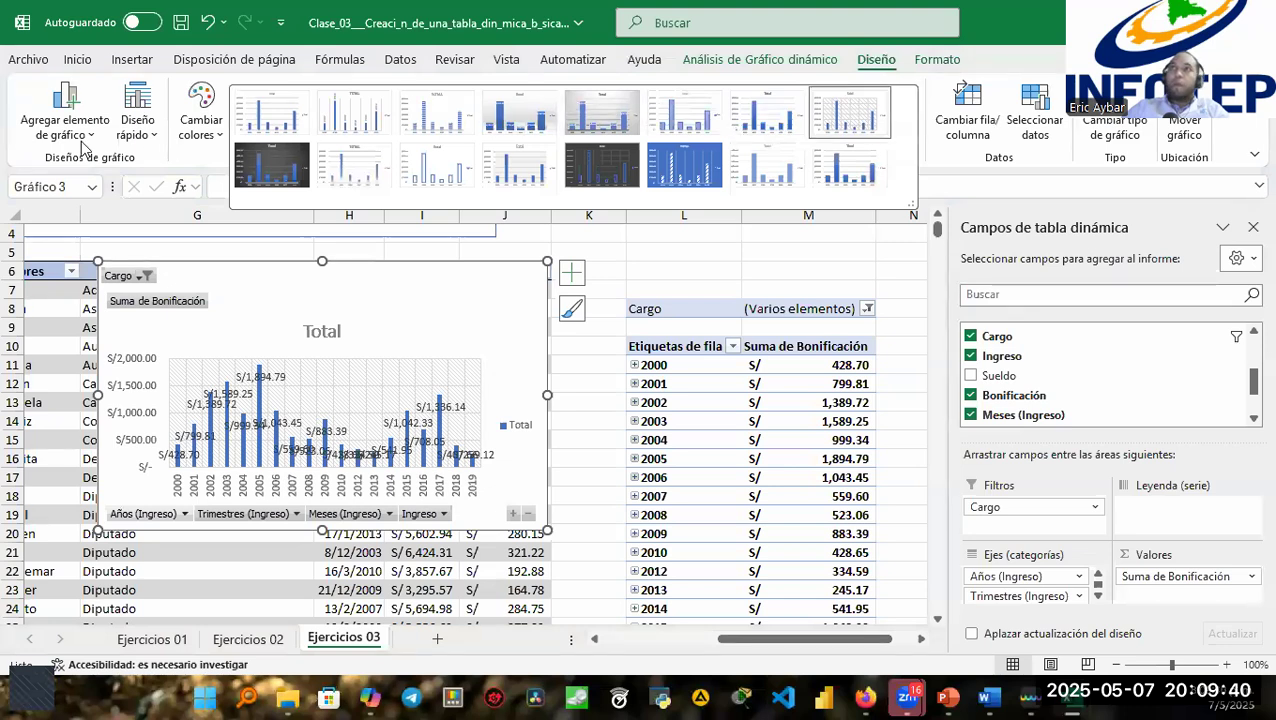
{"action": "left_click", "coordinate": [145, 128]}
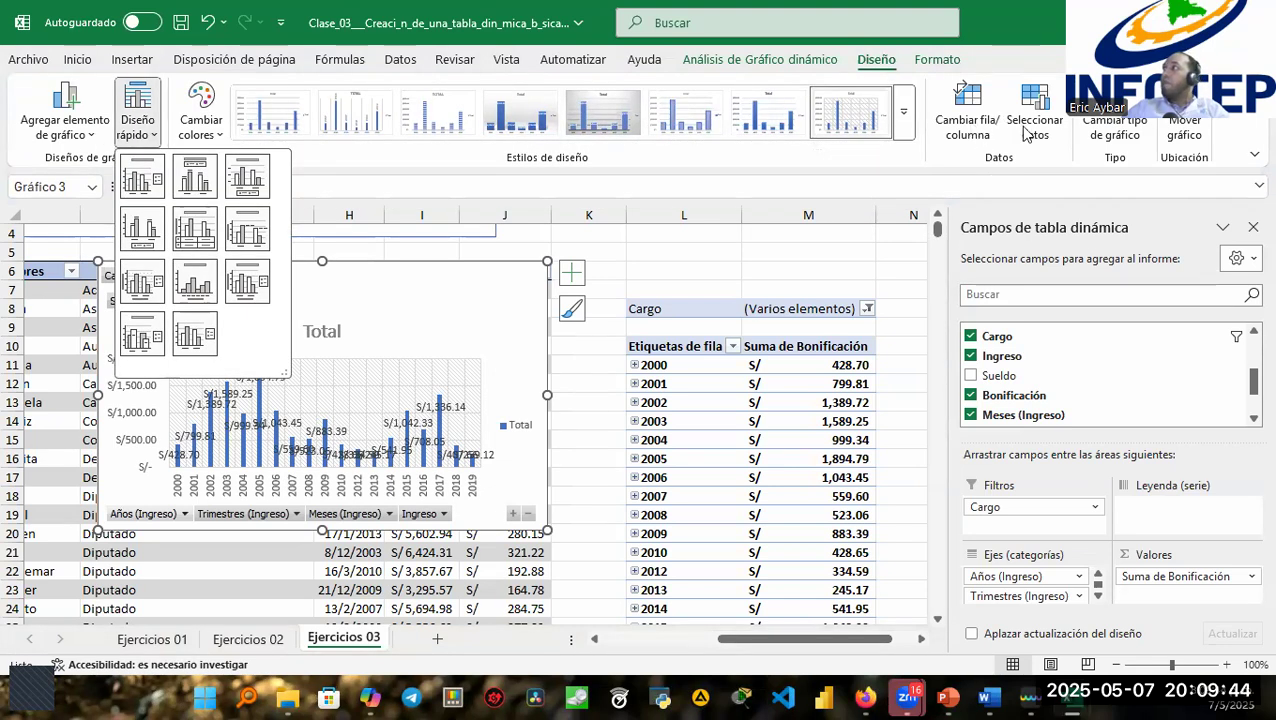
{"action": "left_click", "coordinate": [1115, 108]}
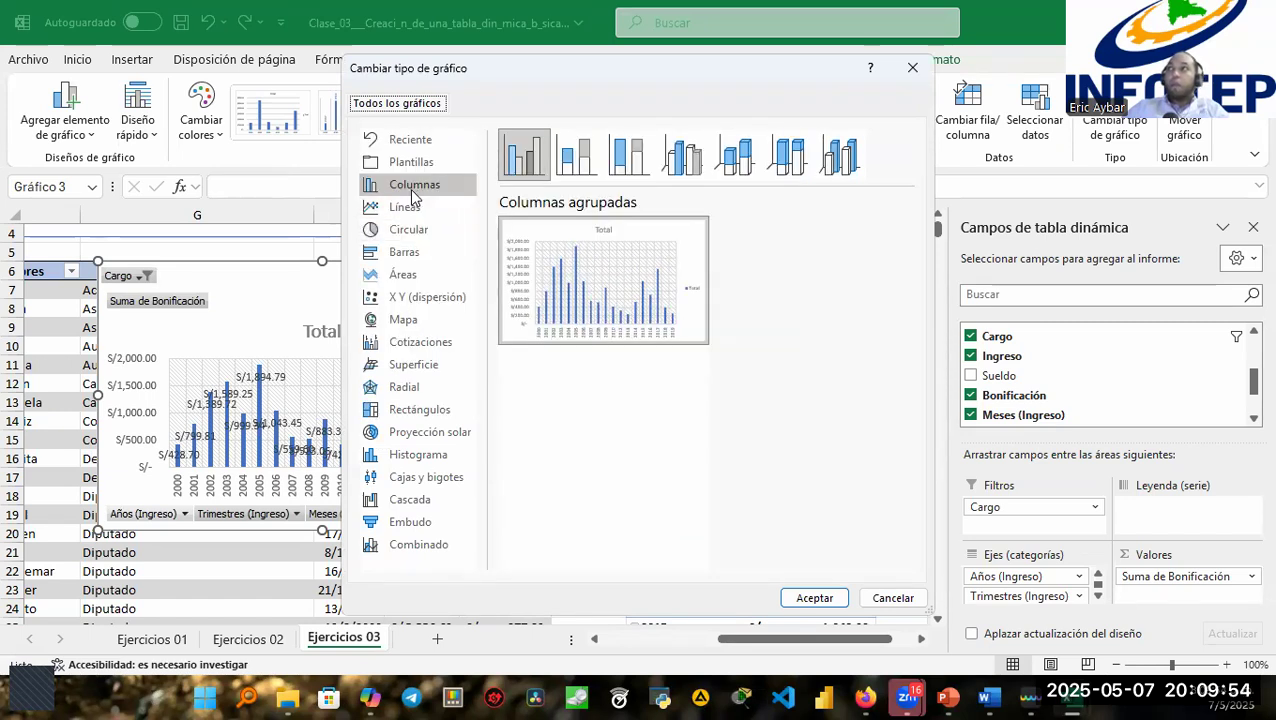
{"action": "left_click", "coordinate": [410, 229]}
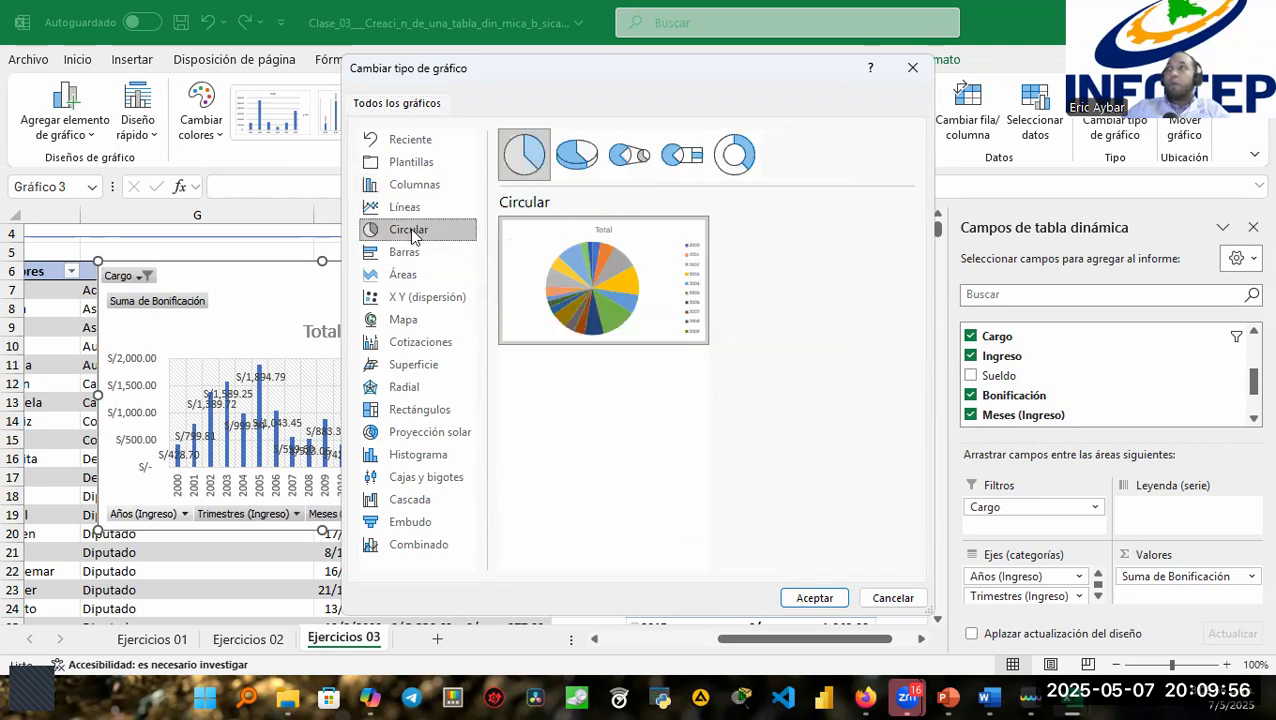
{"action": "mouse_move", "coordinate": [567, 285]}
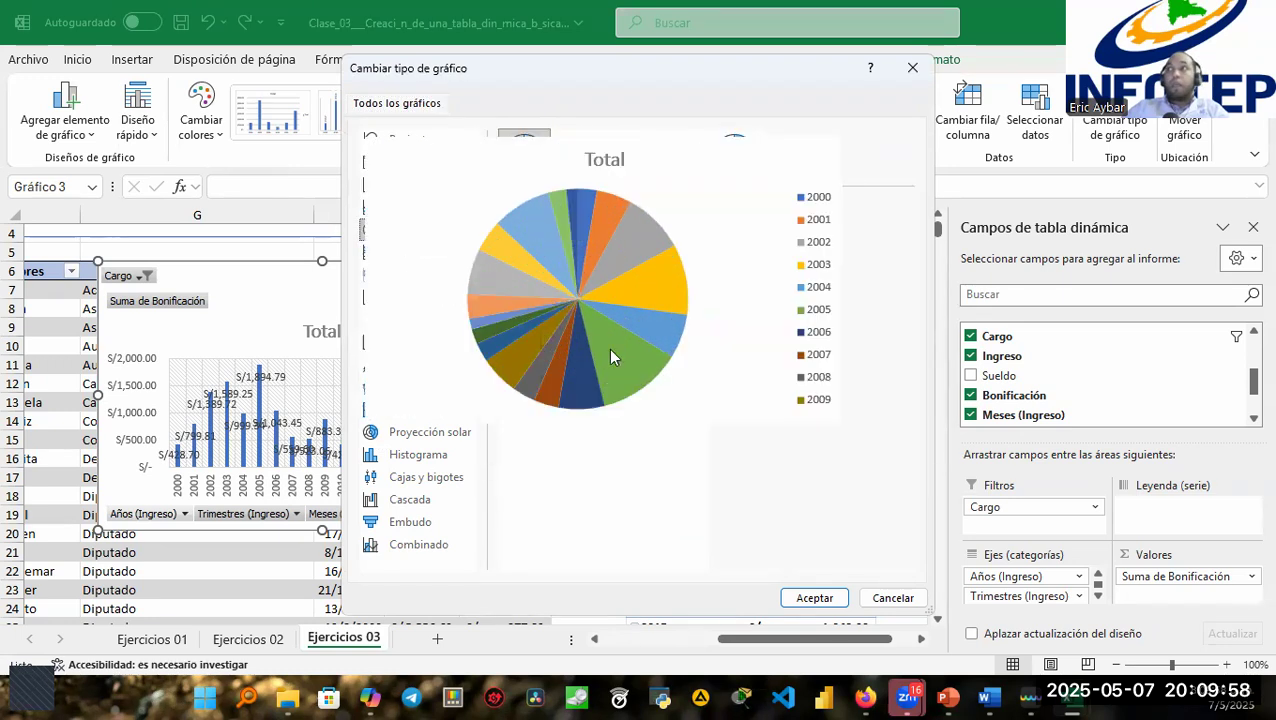
{"action": "left_click", "coordinate": [815, 597]}
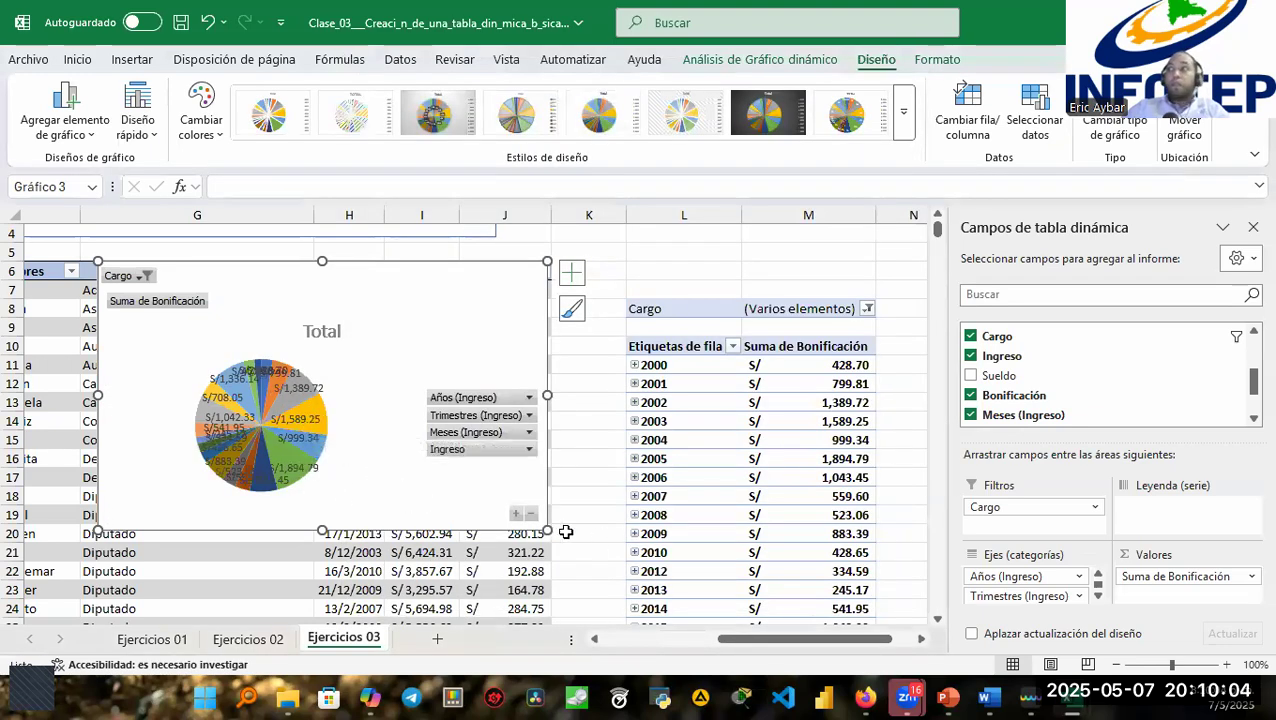
{"action": "left_click_drag", "start_coordinate": [547, 531], "coordinate": [801, 596]}
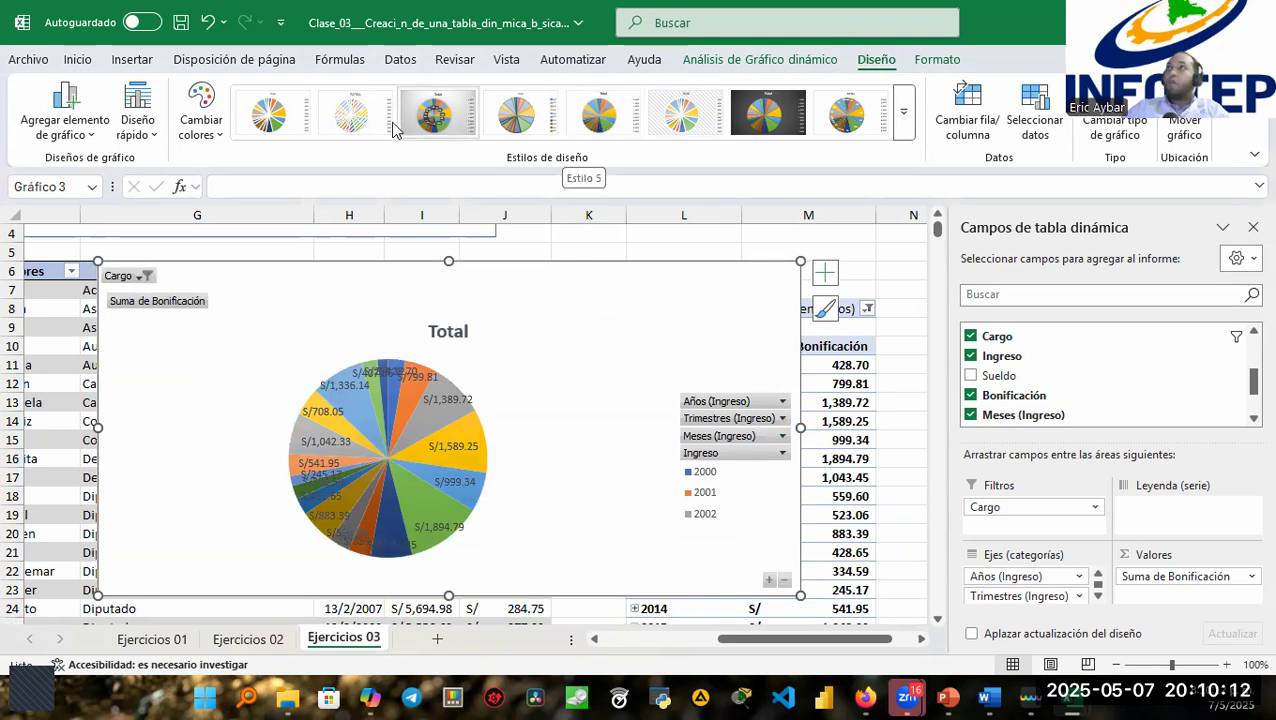
Try the hatched-slice chart style on the pie chart and replace it with Estilo 12.
{"action": "left_click", "coordinate": [352, 117]}
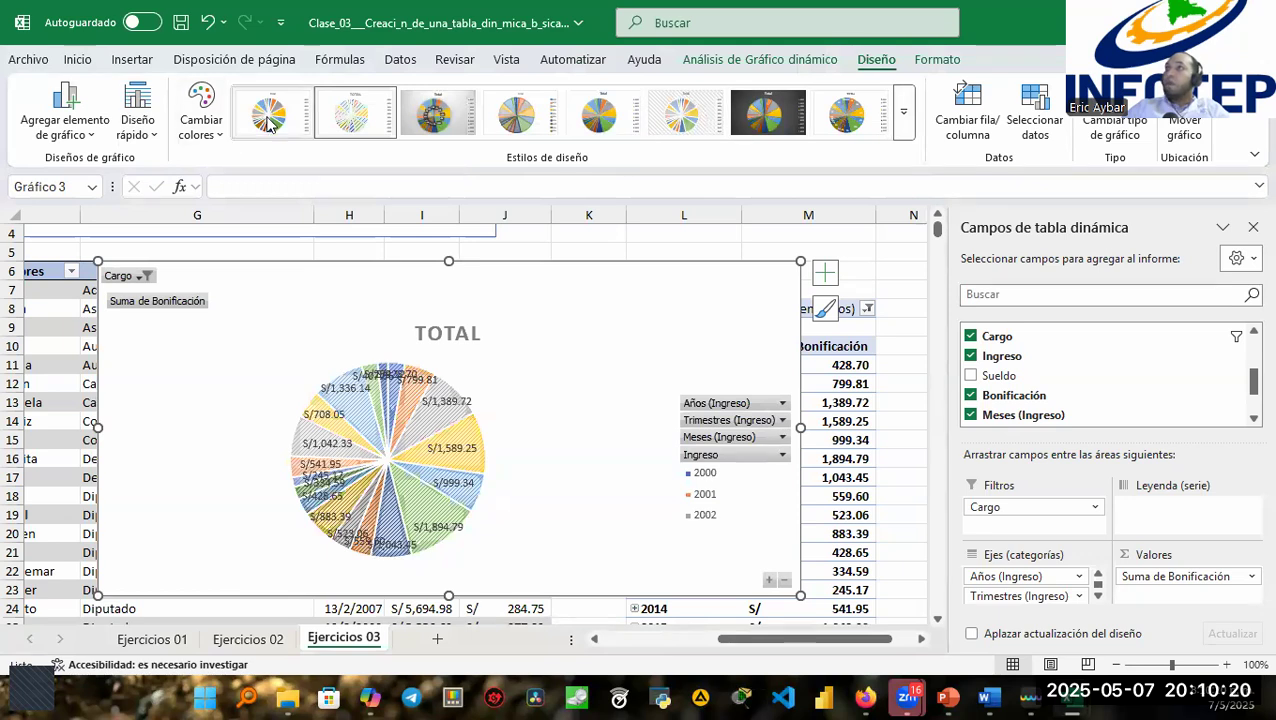
{"action": "left_click", "coordinate": [905, 125]}
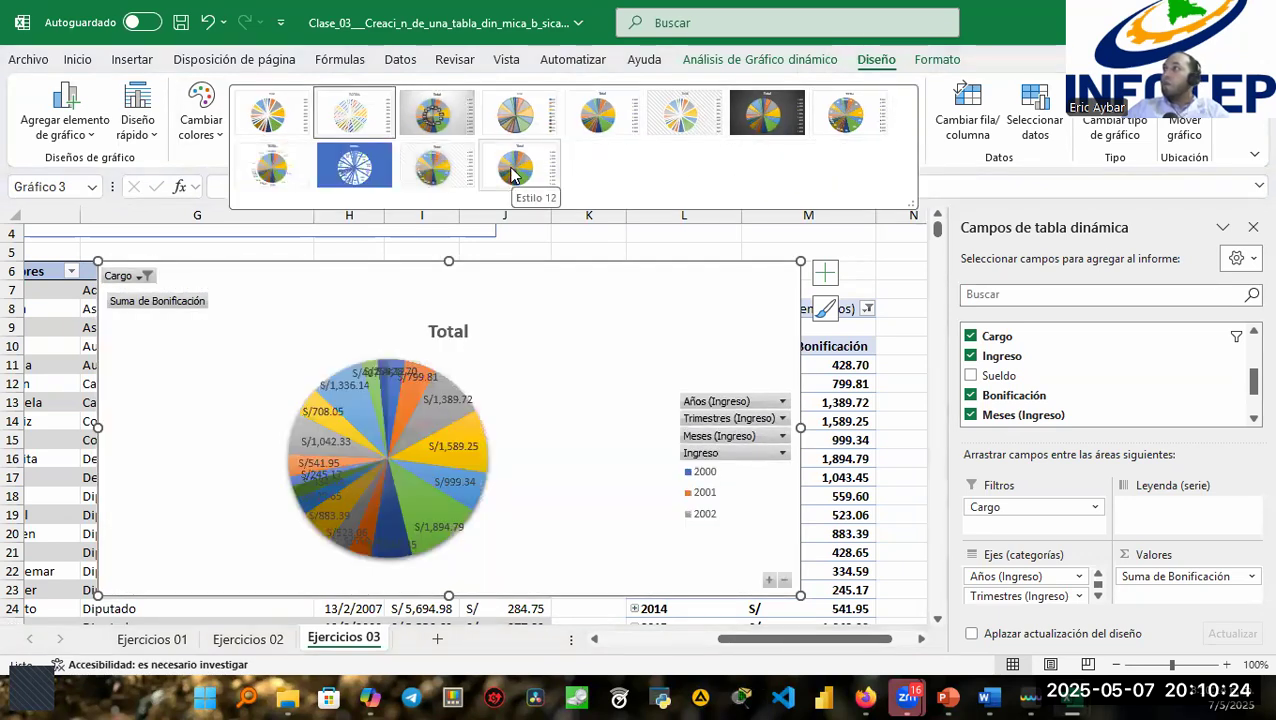
{"action": "left_click", "coordinate": [512, 175]}
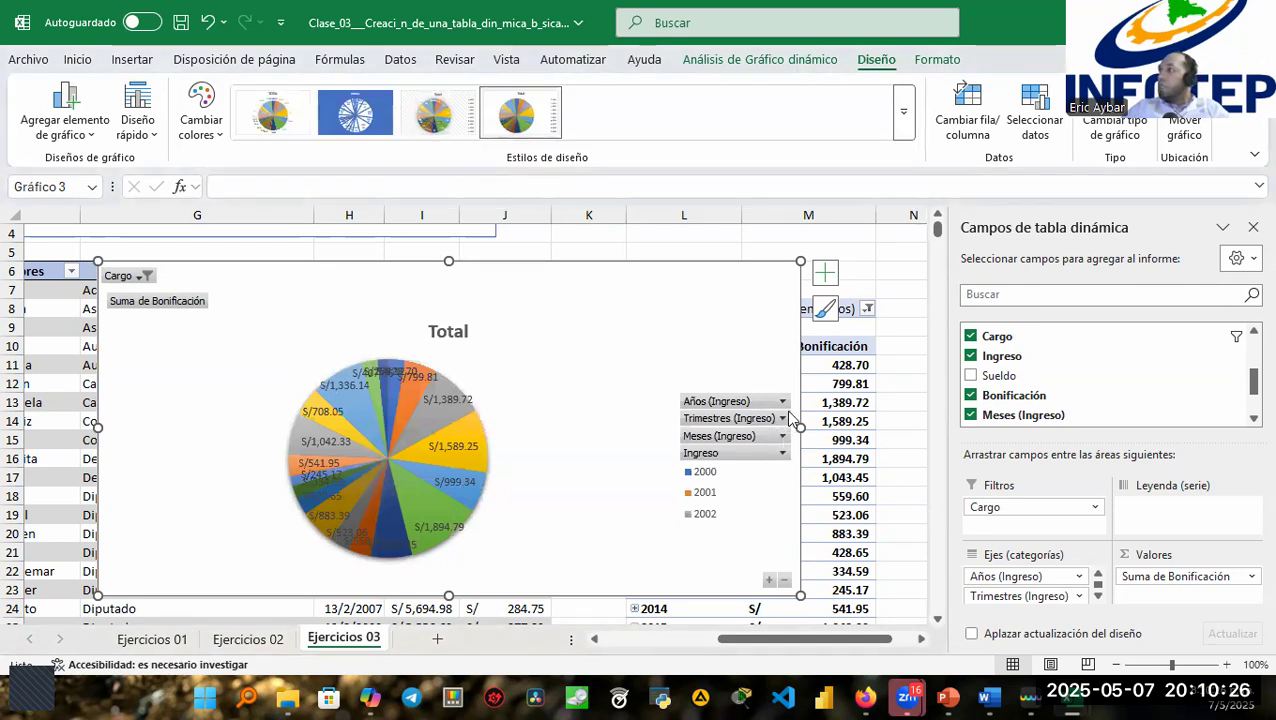
Remove the data labels from the pie chart and add them back, keeping the title and legend.
{"action": "left_click", "coordinate": [825, 280]}
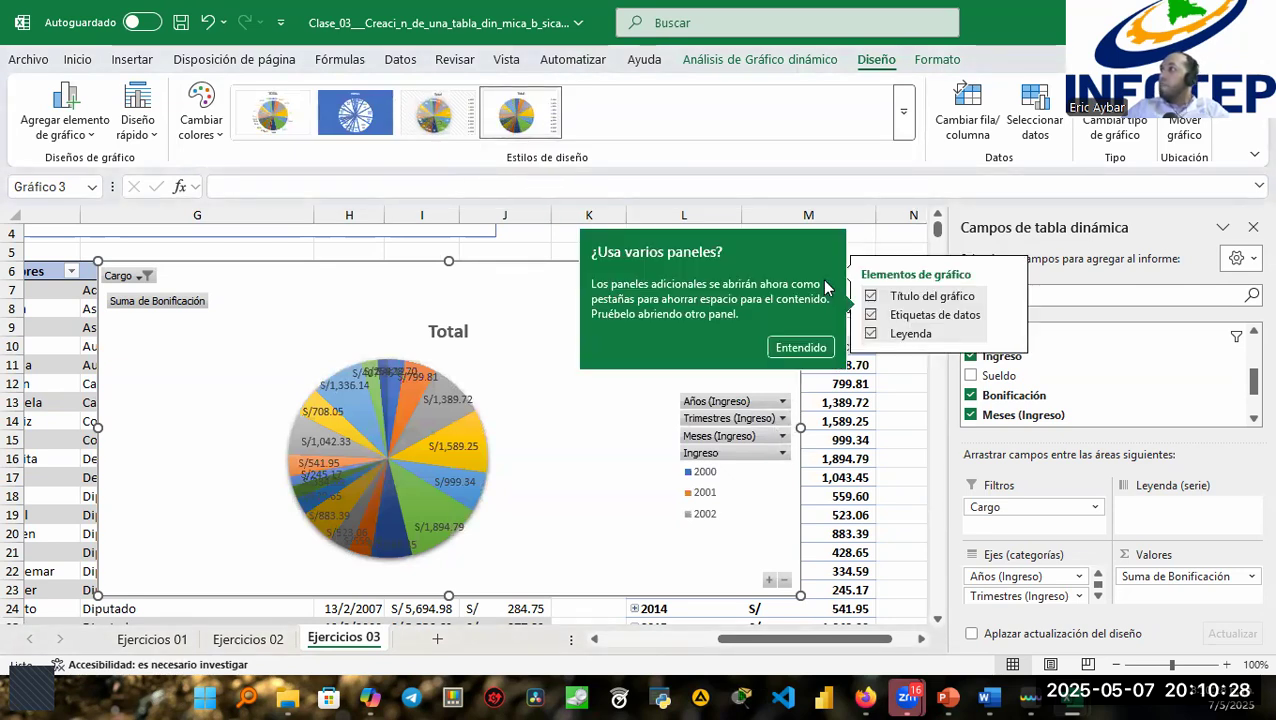
{"action": "left_click", "coordinate": [871, 317]}
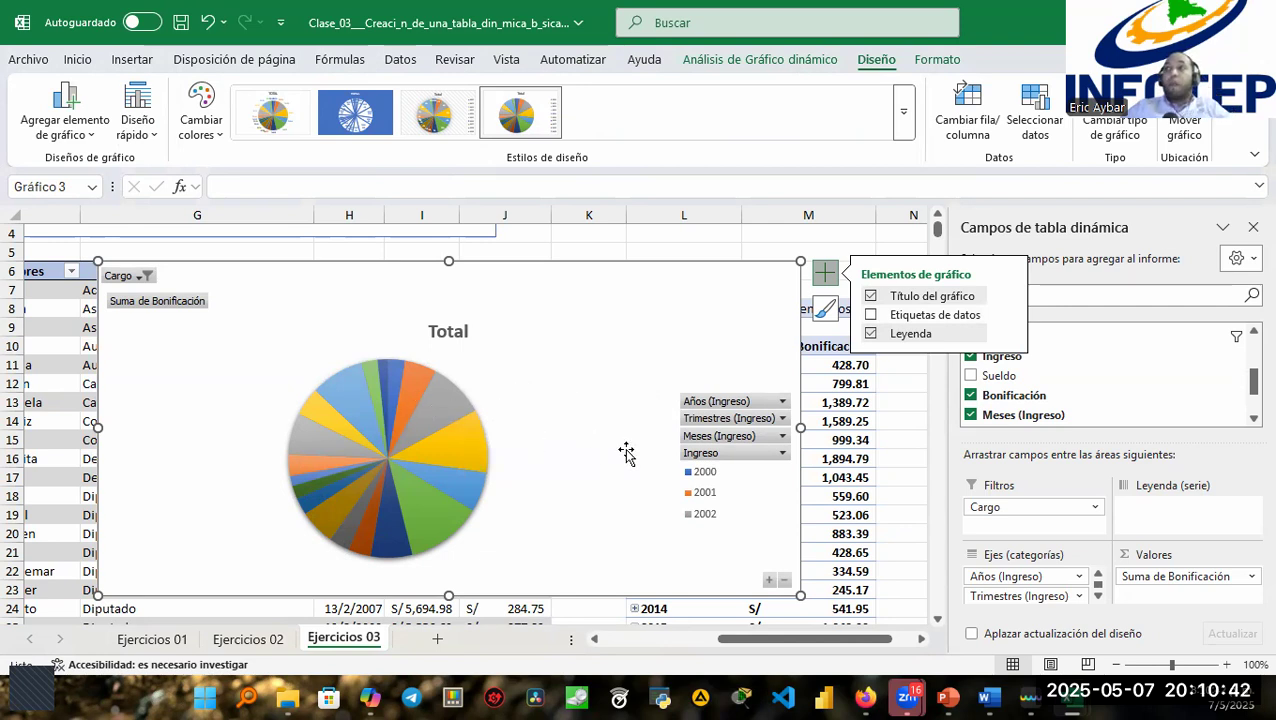
{"action": "mouse_move", "coordinate": [441, 404]}
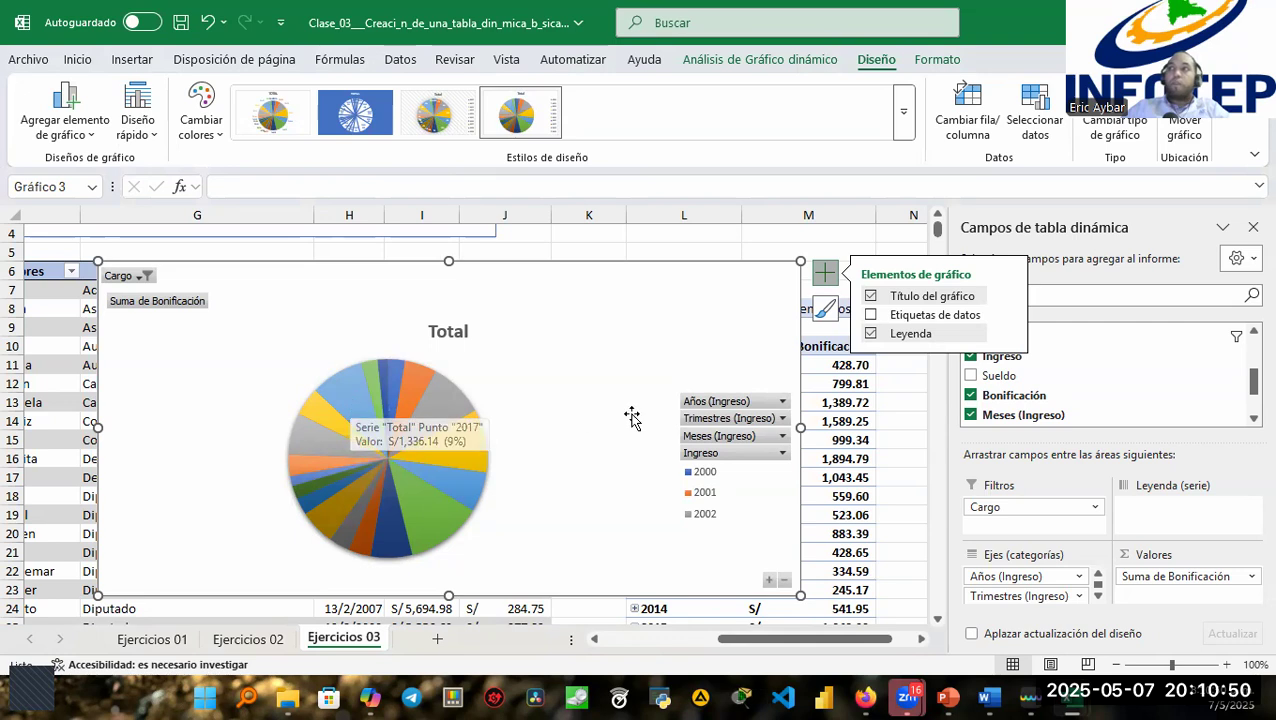
{"action": "left_click", "coordinate": [871, 315]}
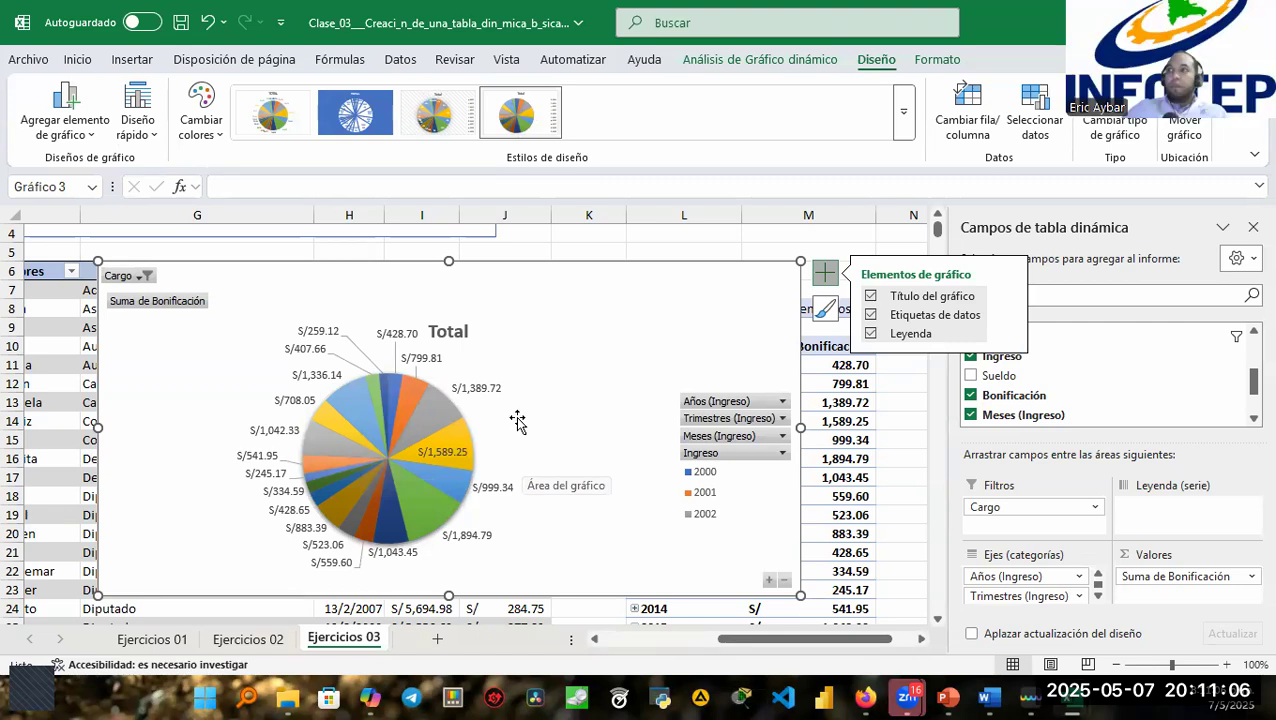
{"action": "mouse_move", "coordinate": [346, 402]}
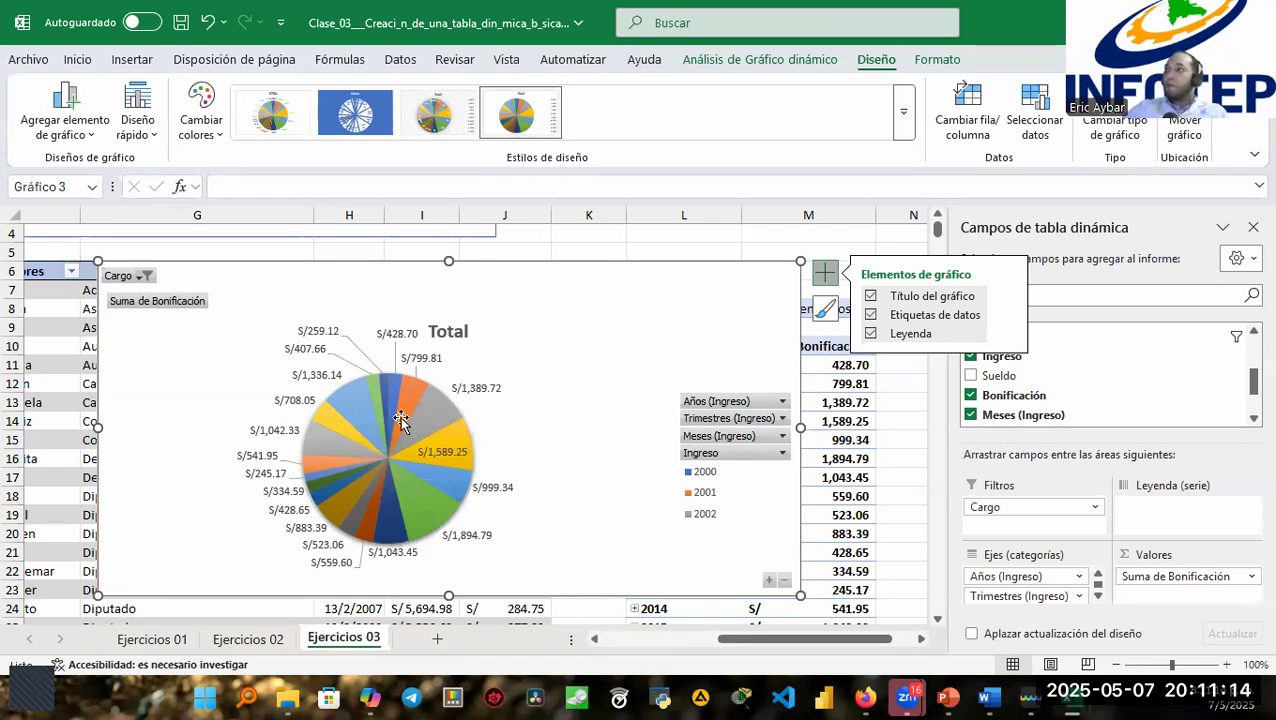
{"action": "mouse_move", "coordinate": [400, 418]}
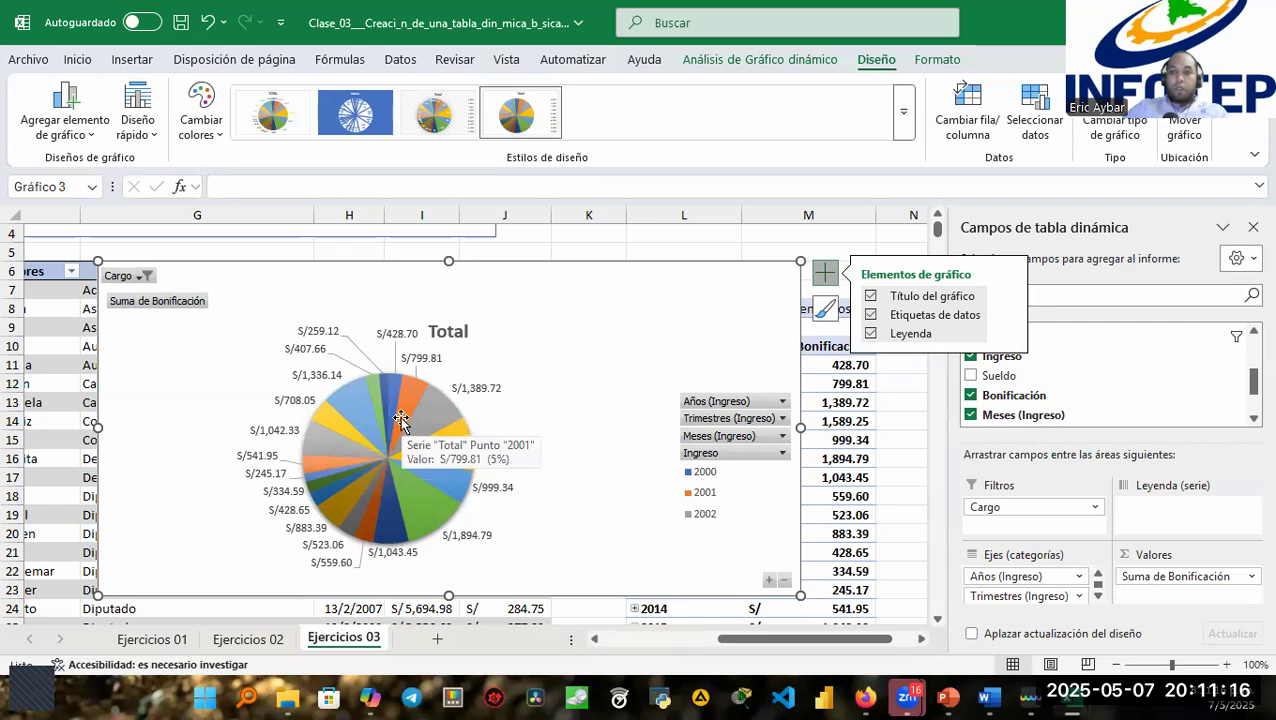